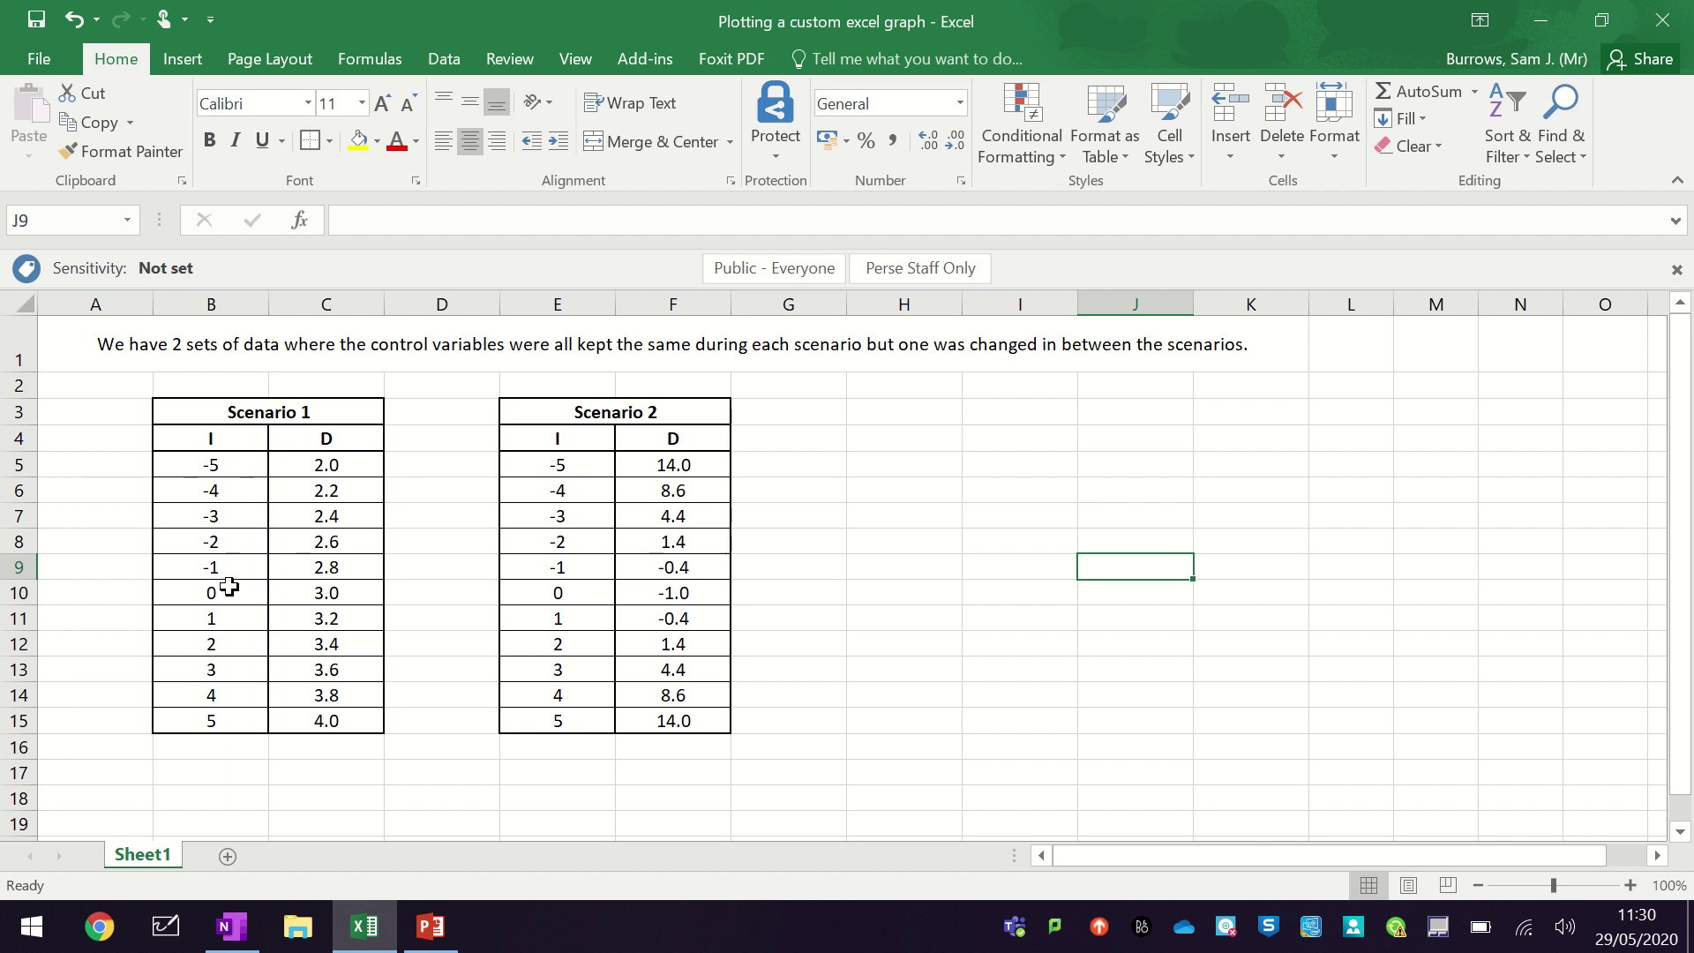
# - Insert a trial scatter chart of Scenario 1 data B5:C15, then delete it
pyautogui.moveTo(211, 468); pyautogui.dragTo(320, 719)
pyautogui.click(183, 59)
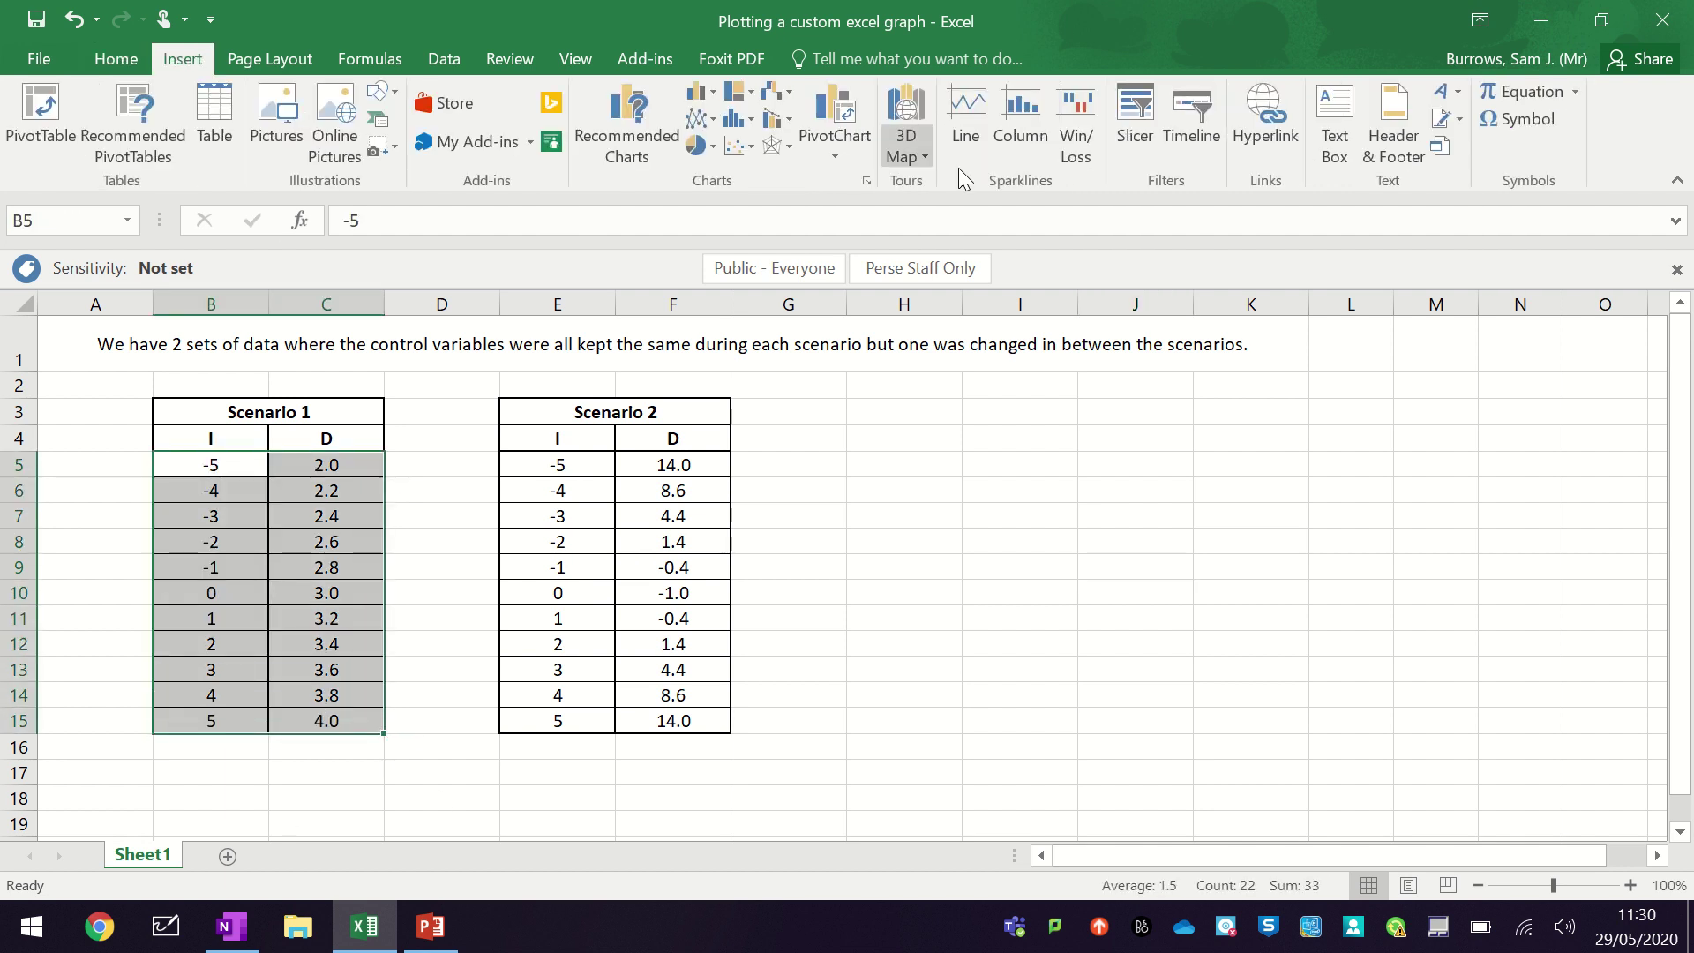
pyautogui.click(745, 149)
pyautogui.click(760, 235)
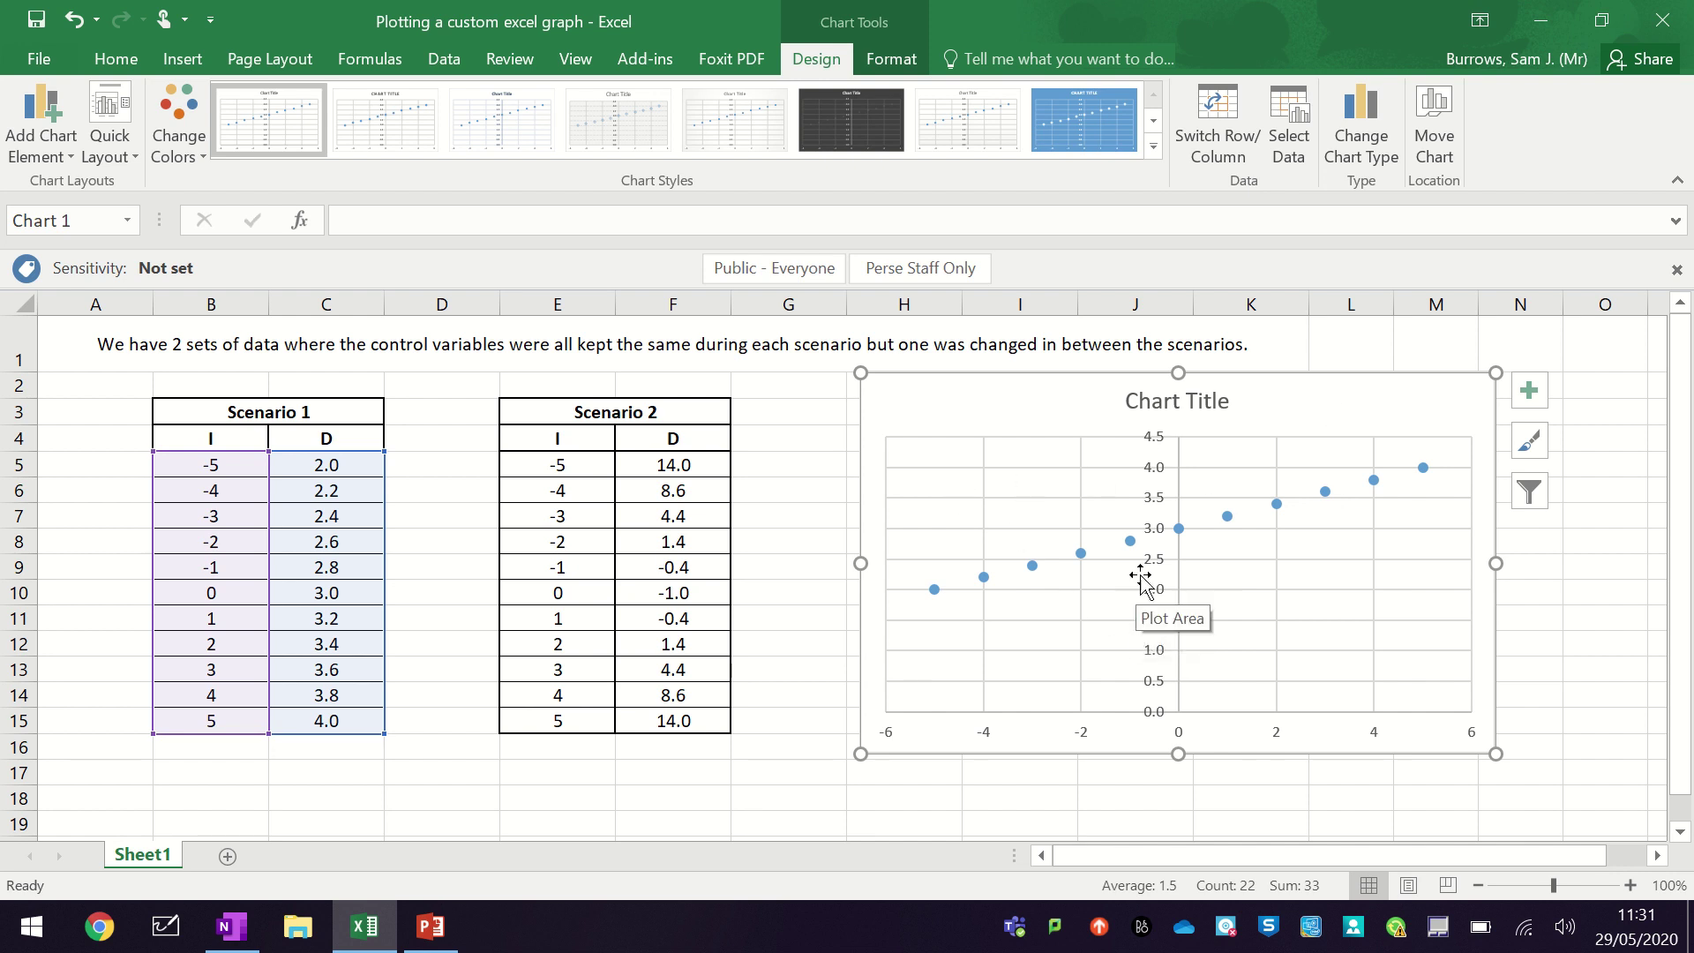
pyautogui.moveTo(1317, 405)
pyautogui.mouseDown()
pyautogui.moveTo(1290, 418)
pyautogui.moveTo(1309, 407)
pyautogui.mouseUp()
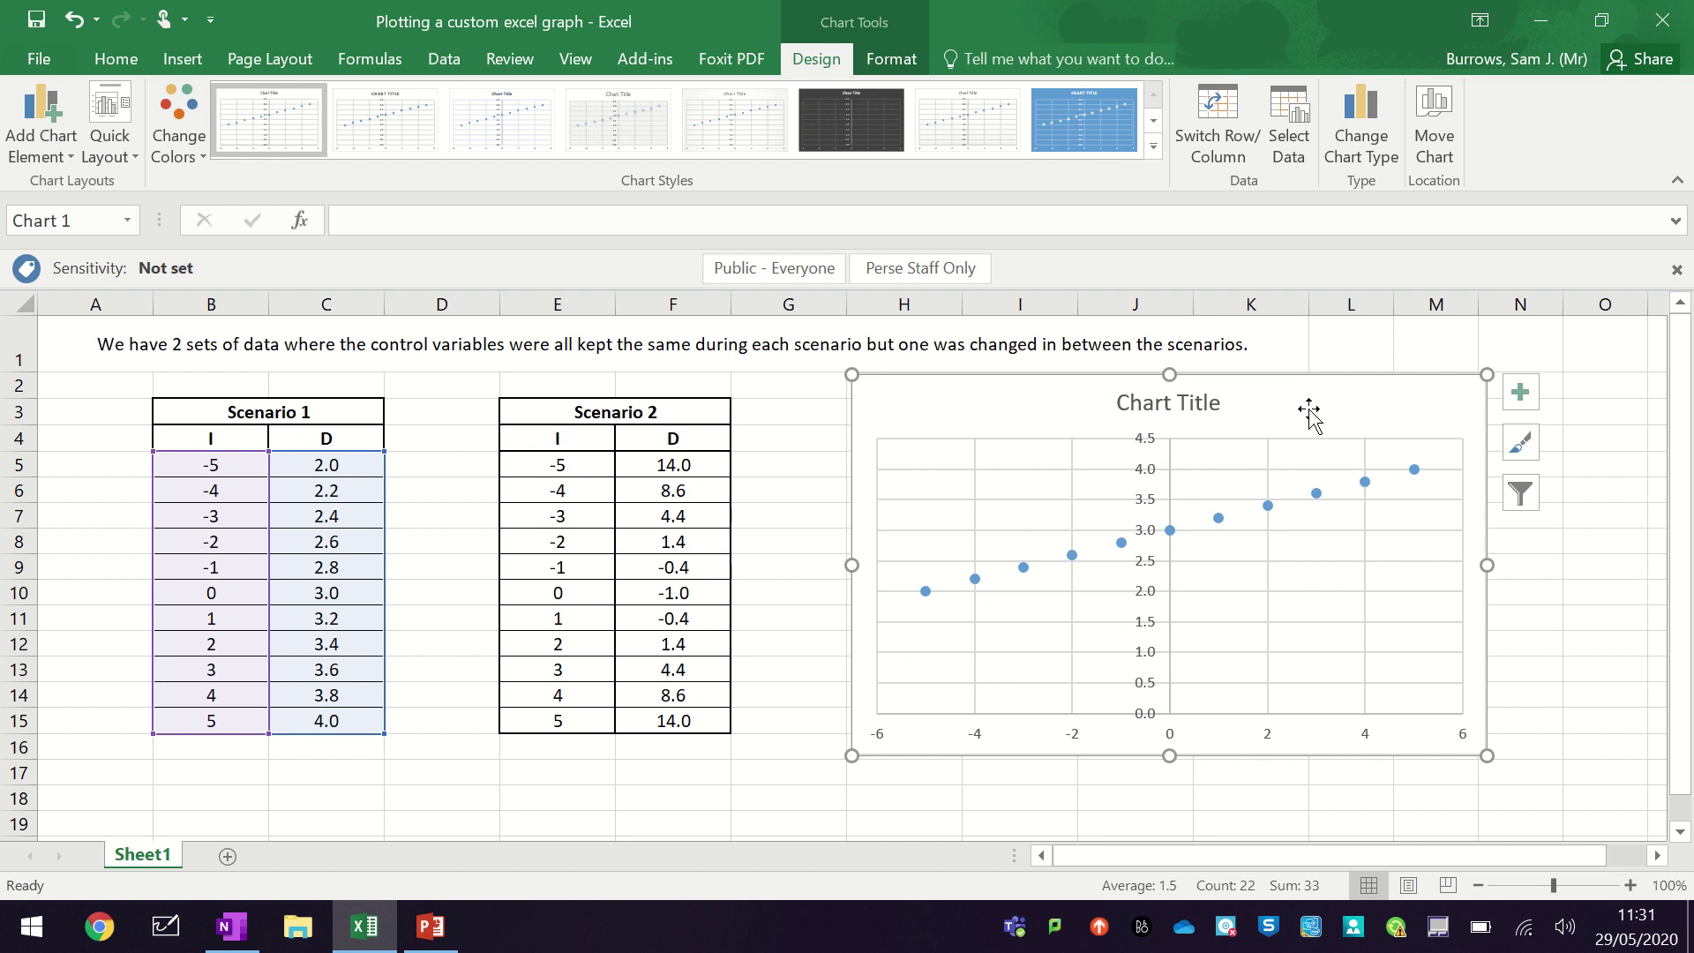
pyautogui.press('Delete')
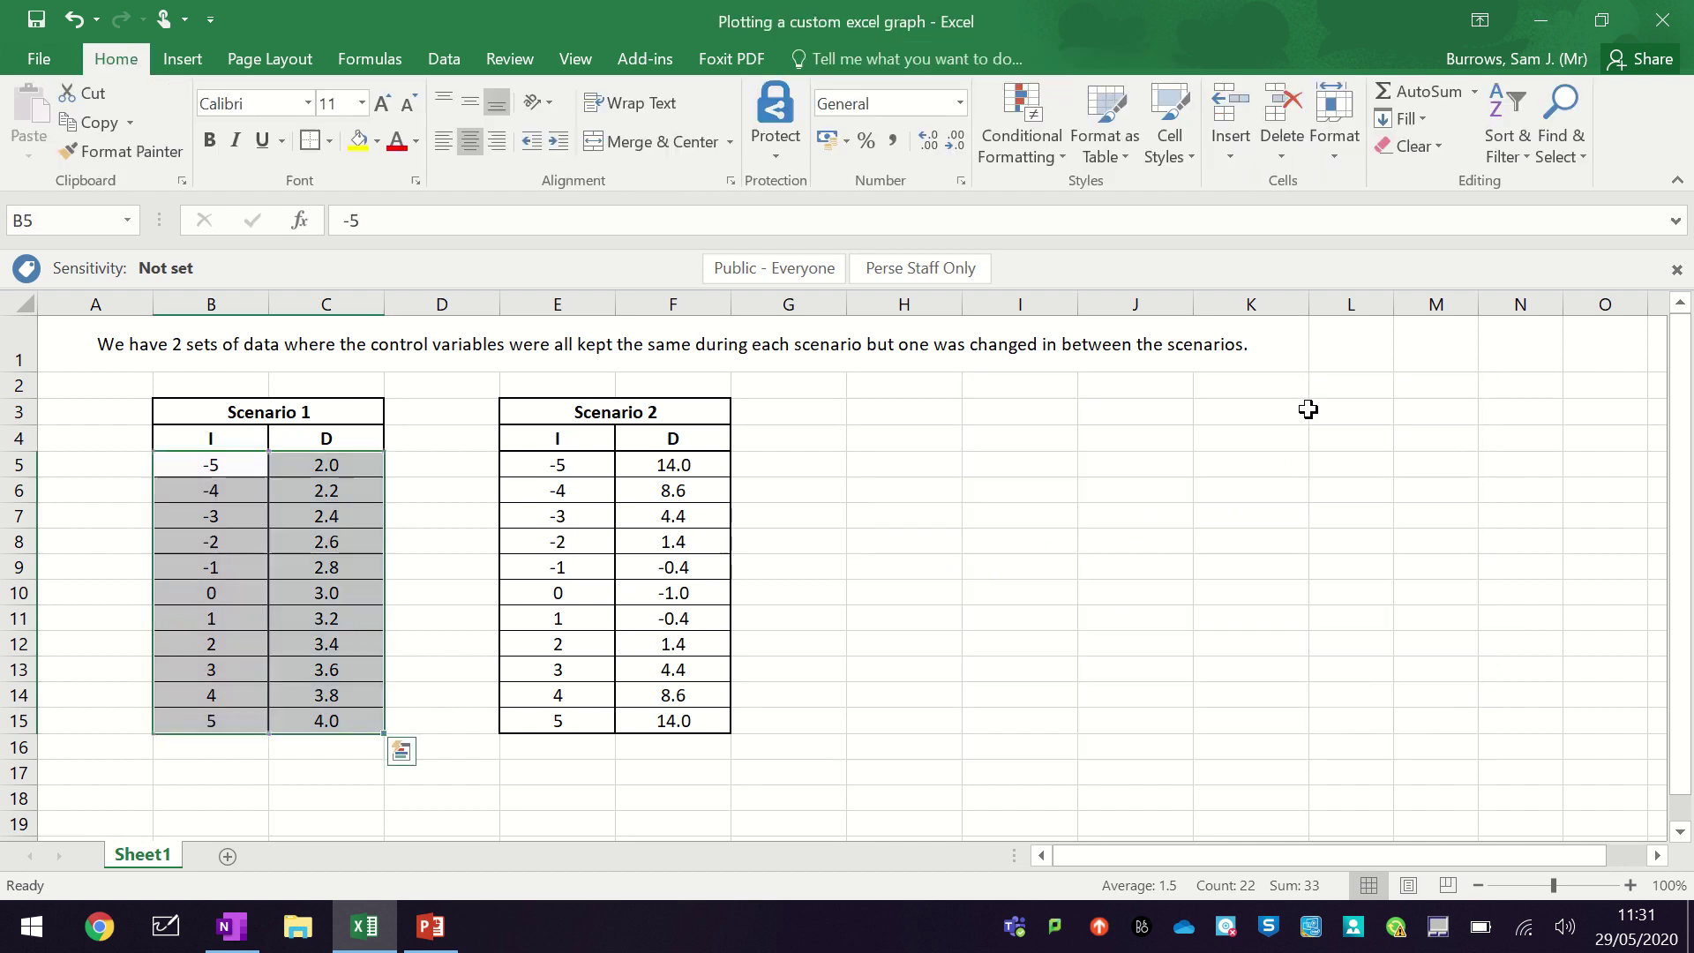
pyautogui.click(1221, 465)
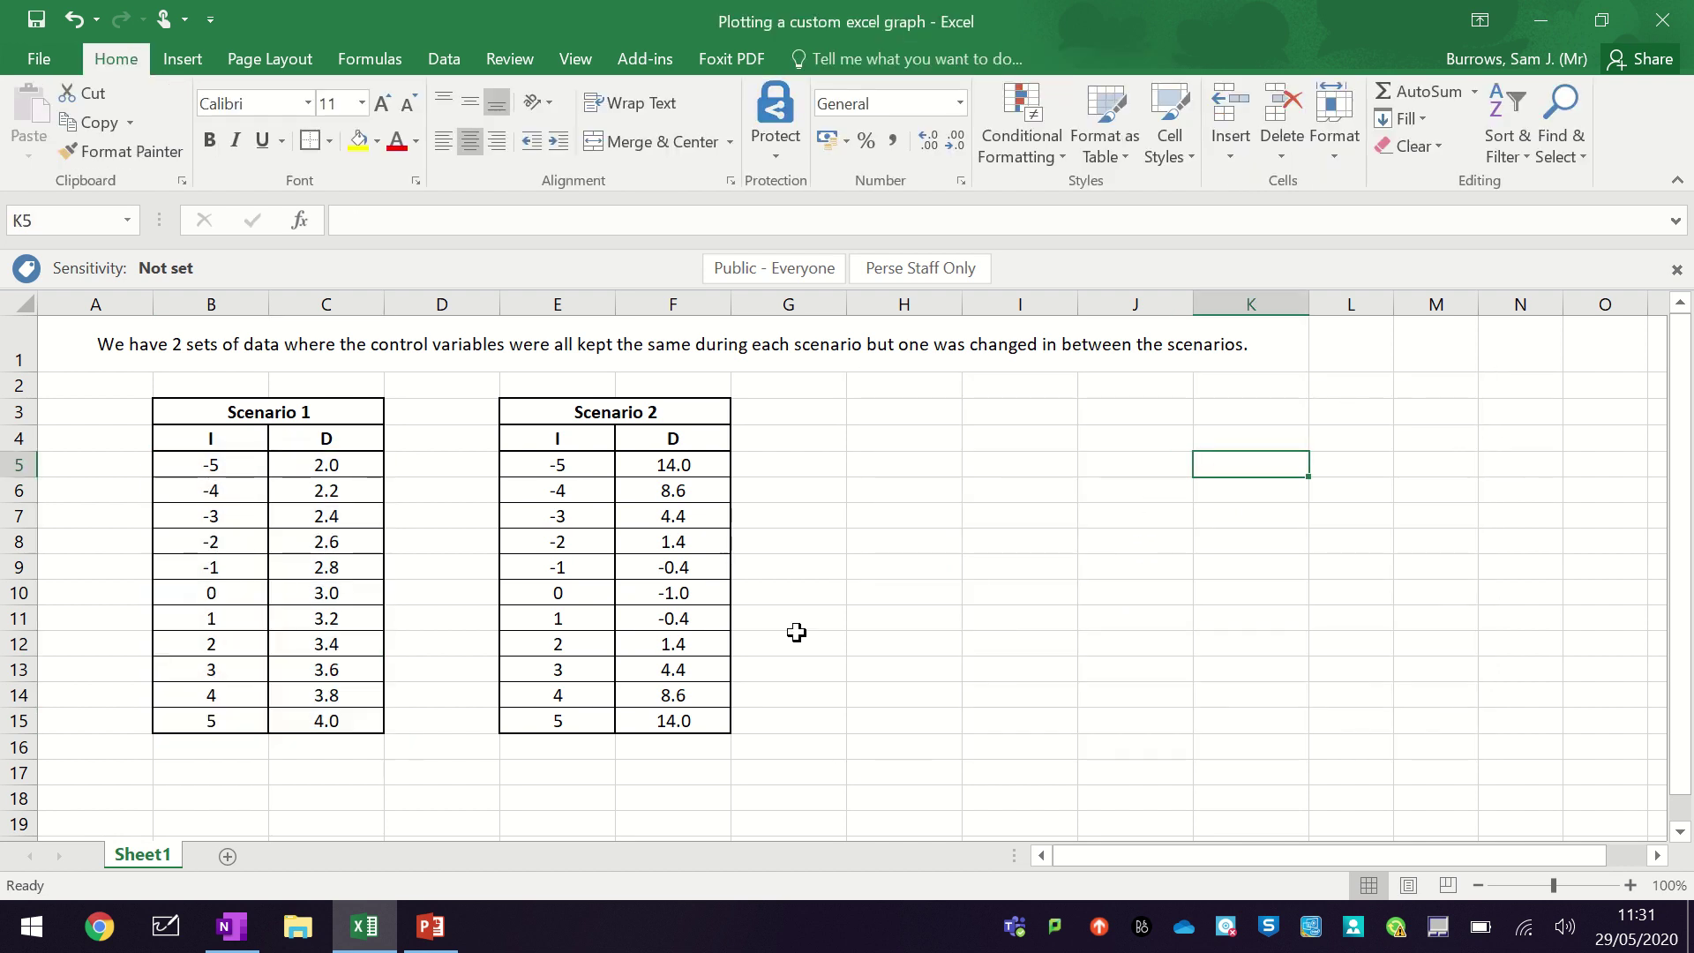
# - In OneNote, append ' / changing the plotting points.' to the end of point (ii)
pyautogui.click(255, 940)
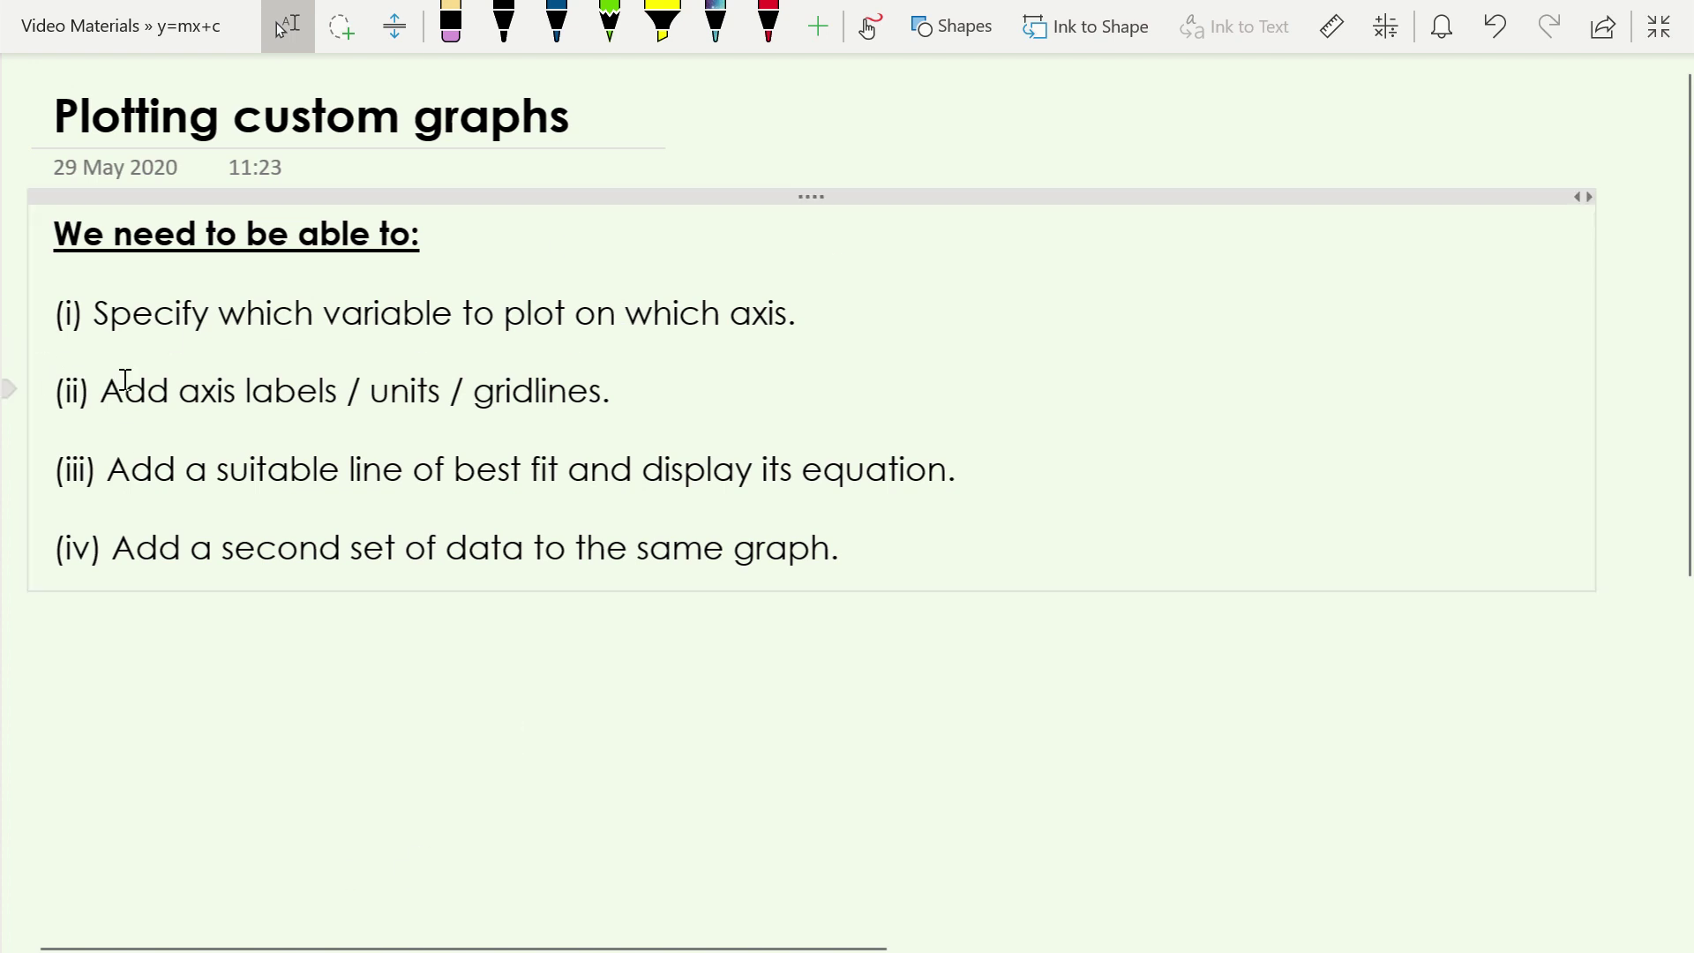
pyautogui.click(668, 392)
pyautogui.write('/ chan')
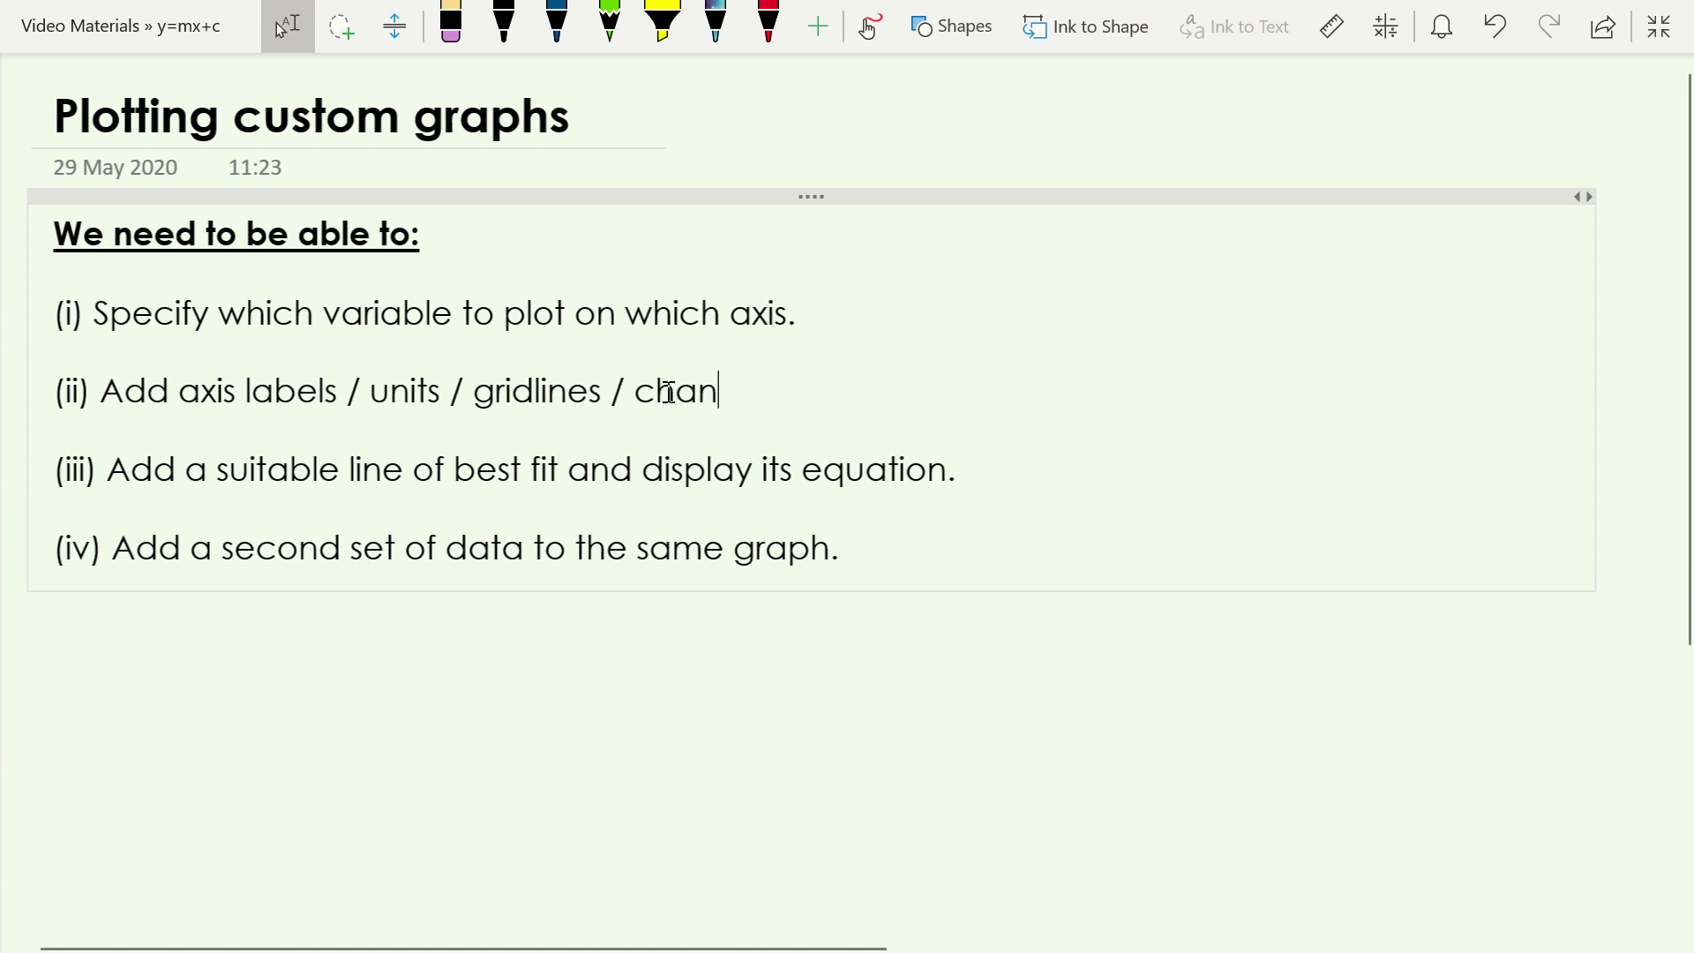
pyautogui.write('ging the plott')
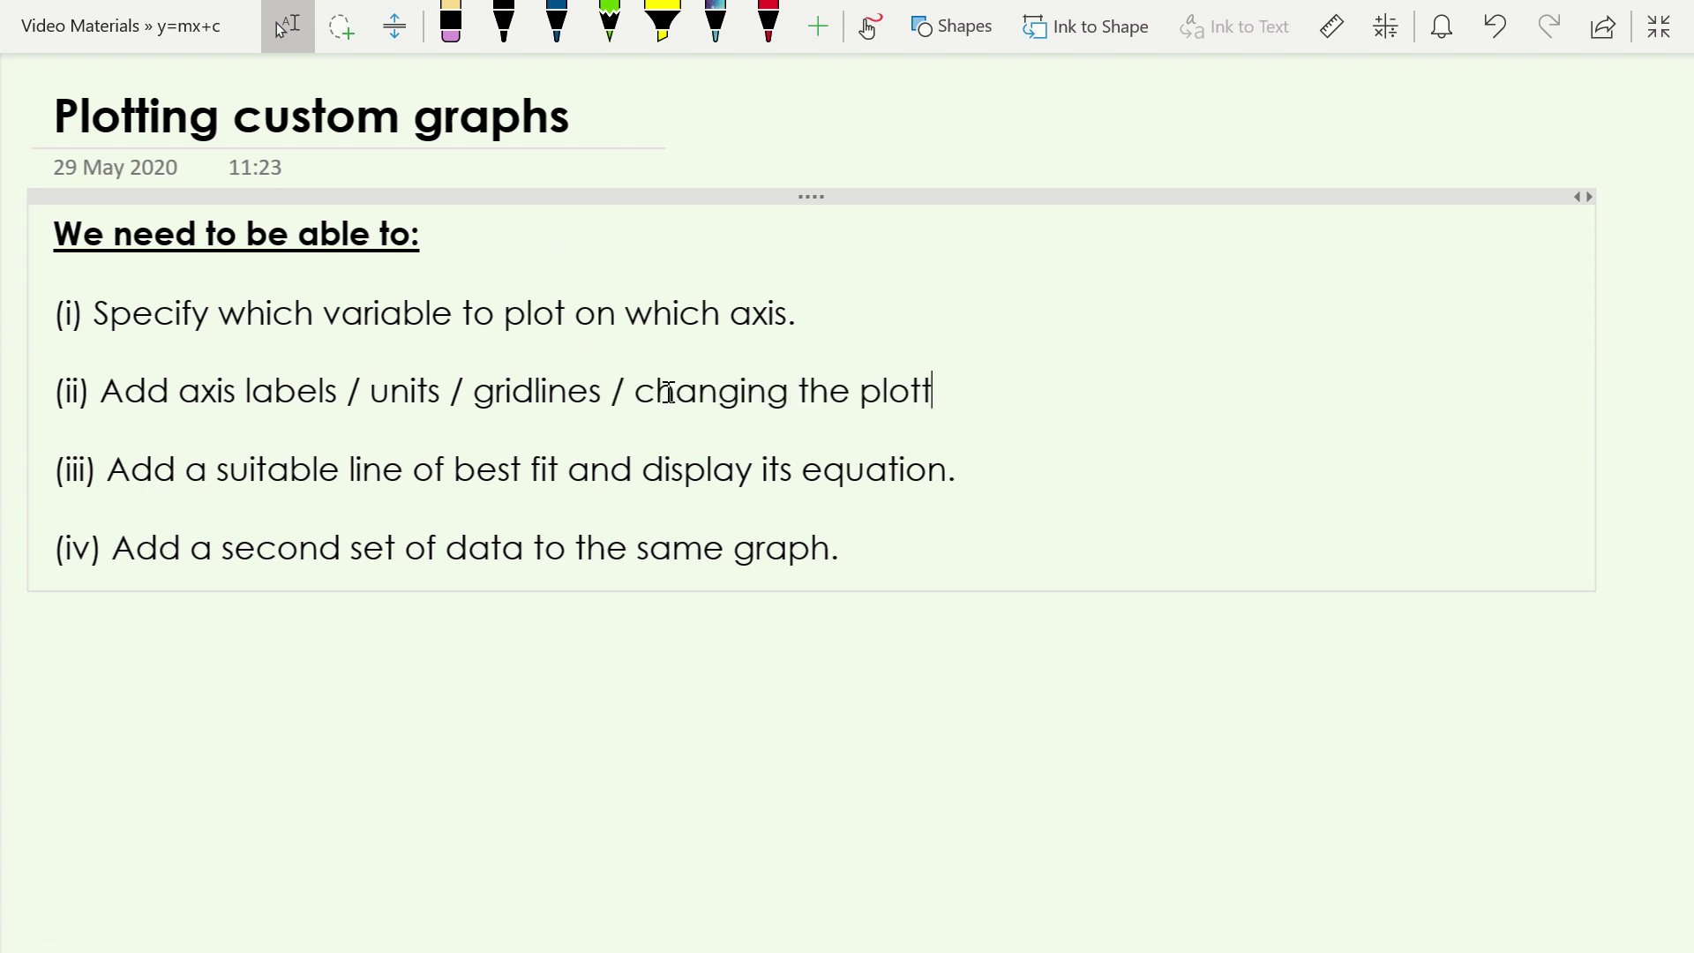
pyautogui.write('ing points.')
pyautogui.click(959, 635)
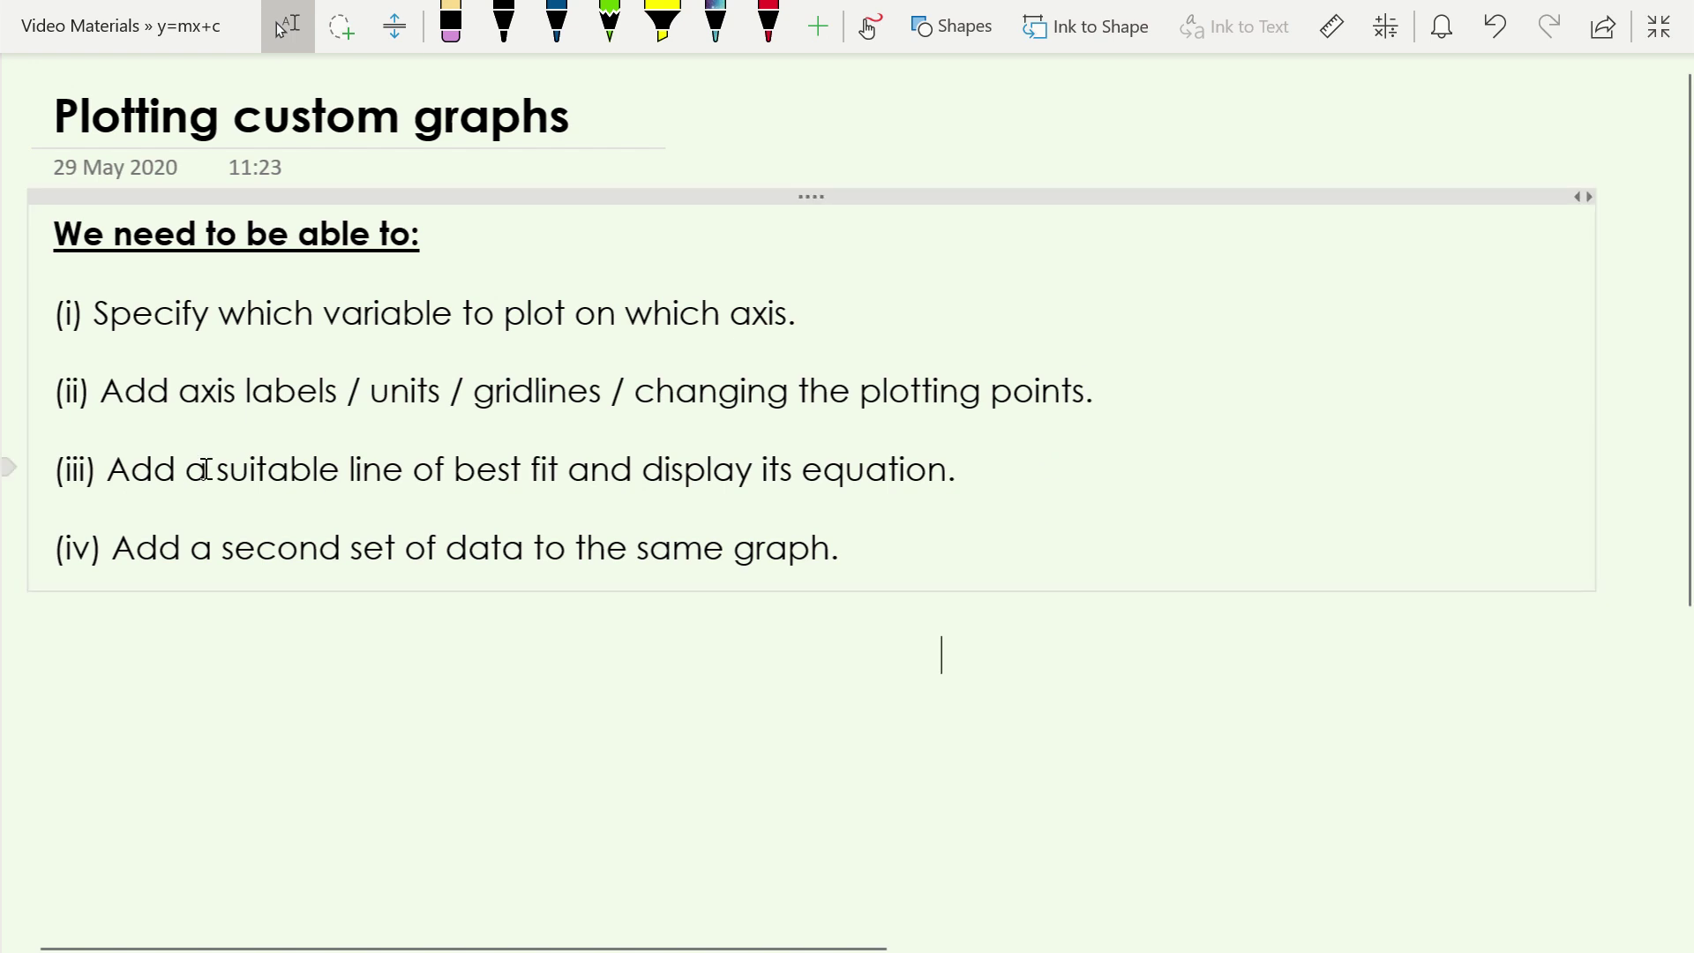
# - Underline the word 'suitable' in point (iii), then return to Excel
pyautogui.doubleClick(295, 477)
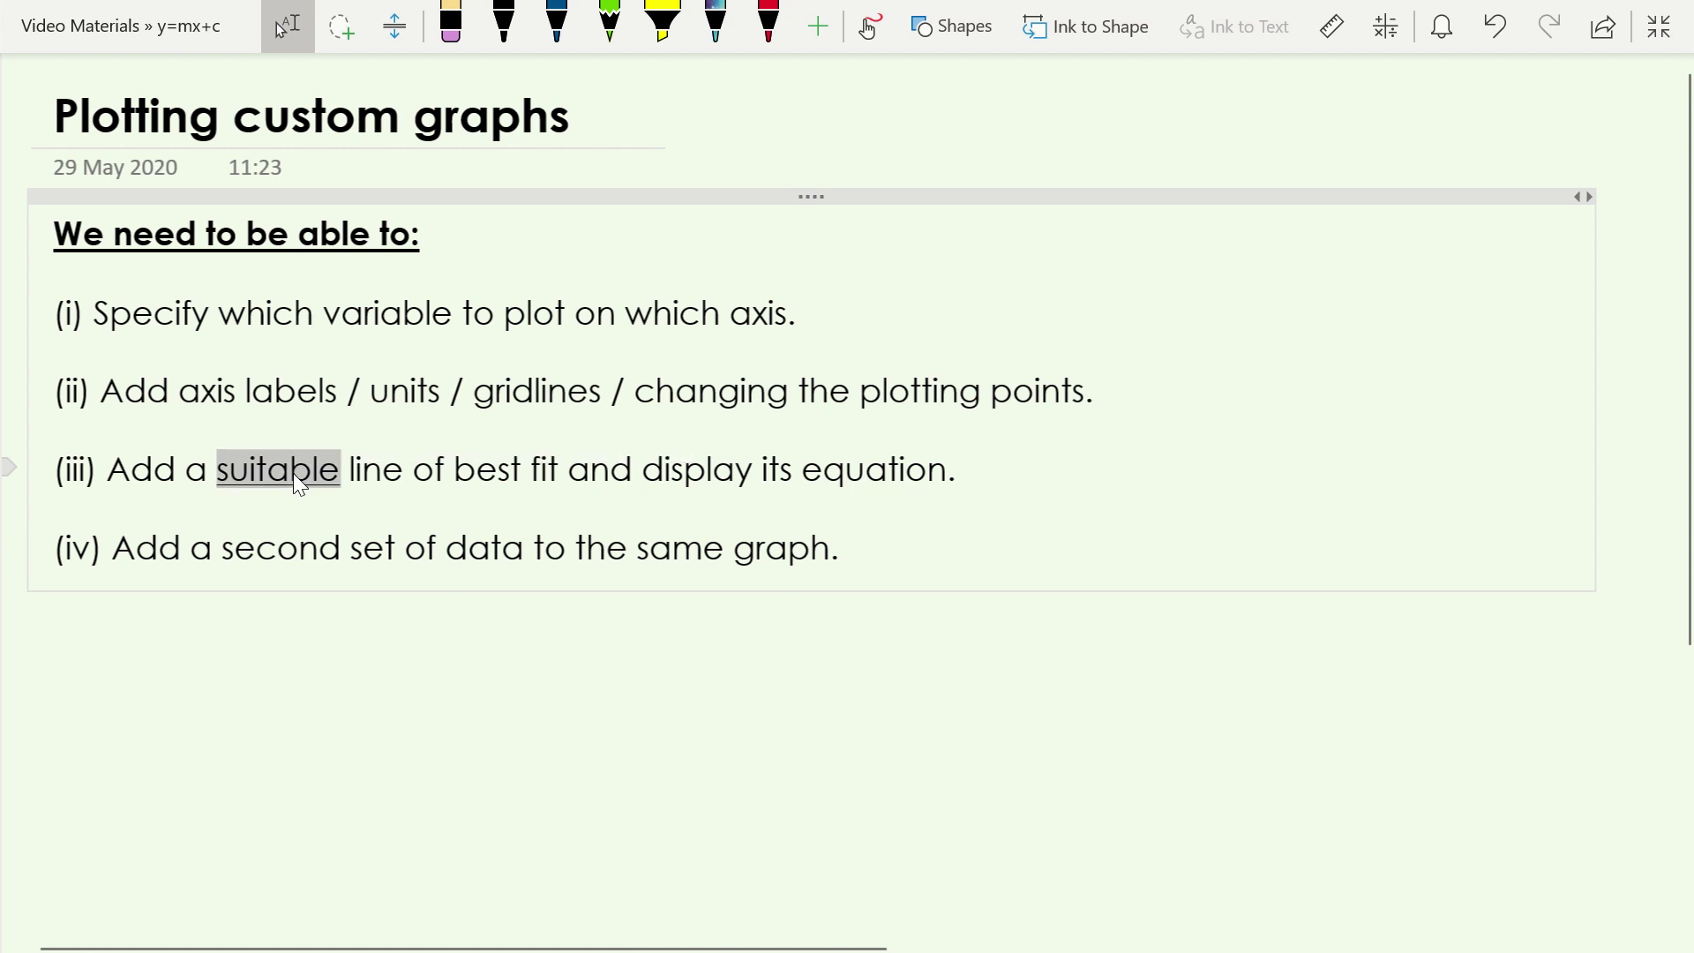
pyautogui.click(382, 712)
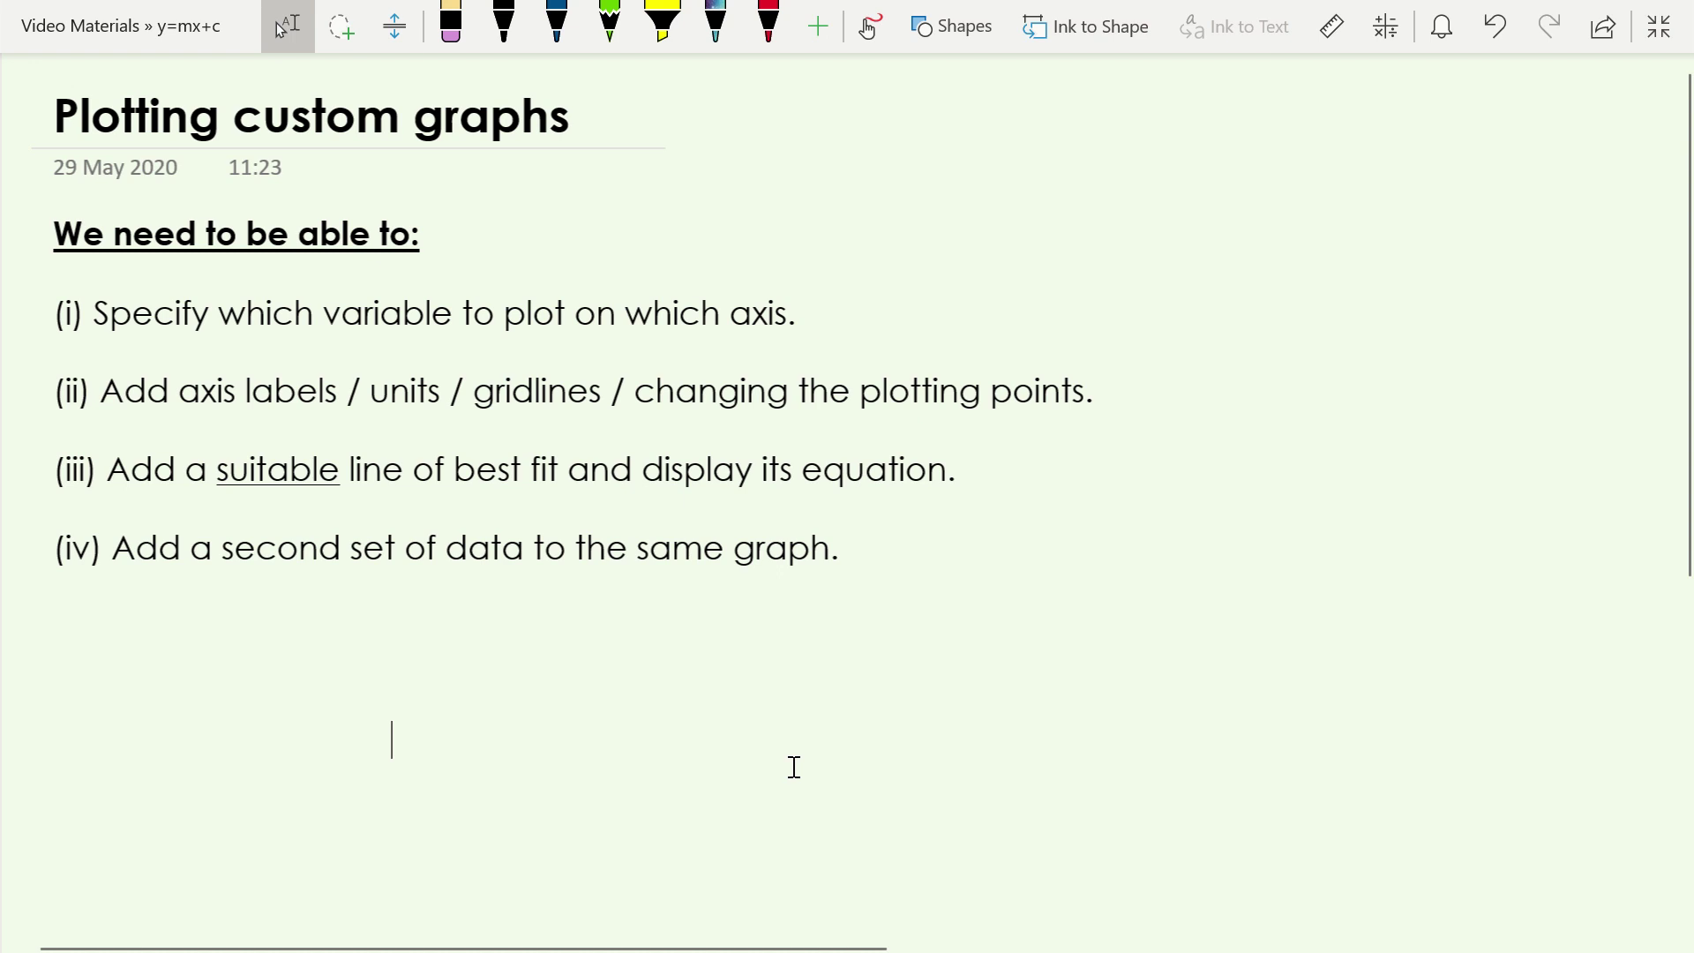
pyautogui.hotkey('alt', 'Tab')
# - With cell H3 selected, insert an empty scatter chart and drag it right of the Scenario 2 table
pyautogui.click(810, 731)
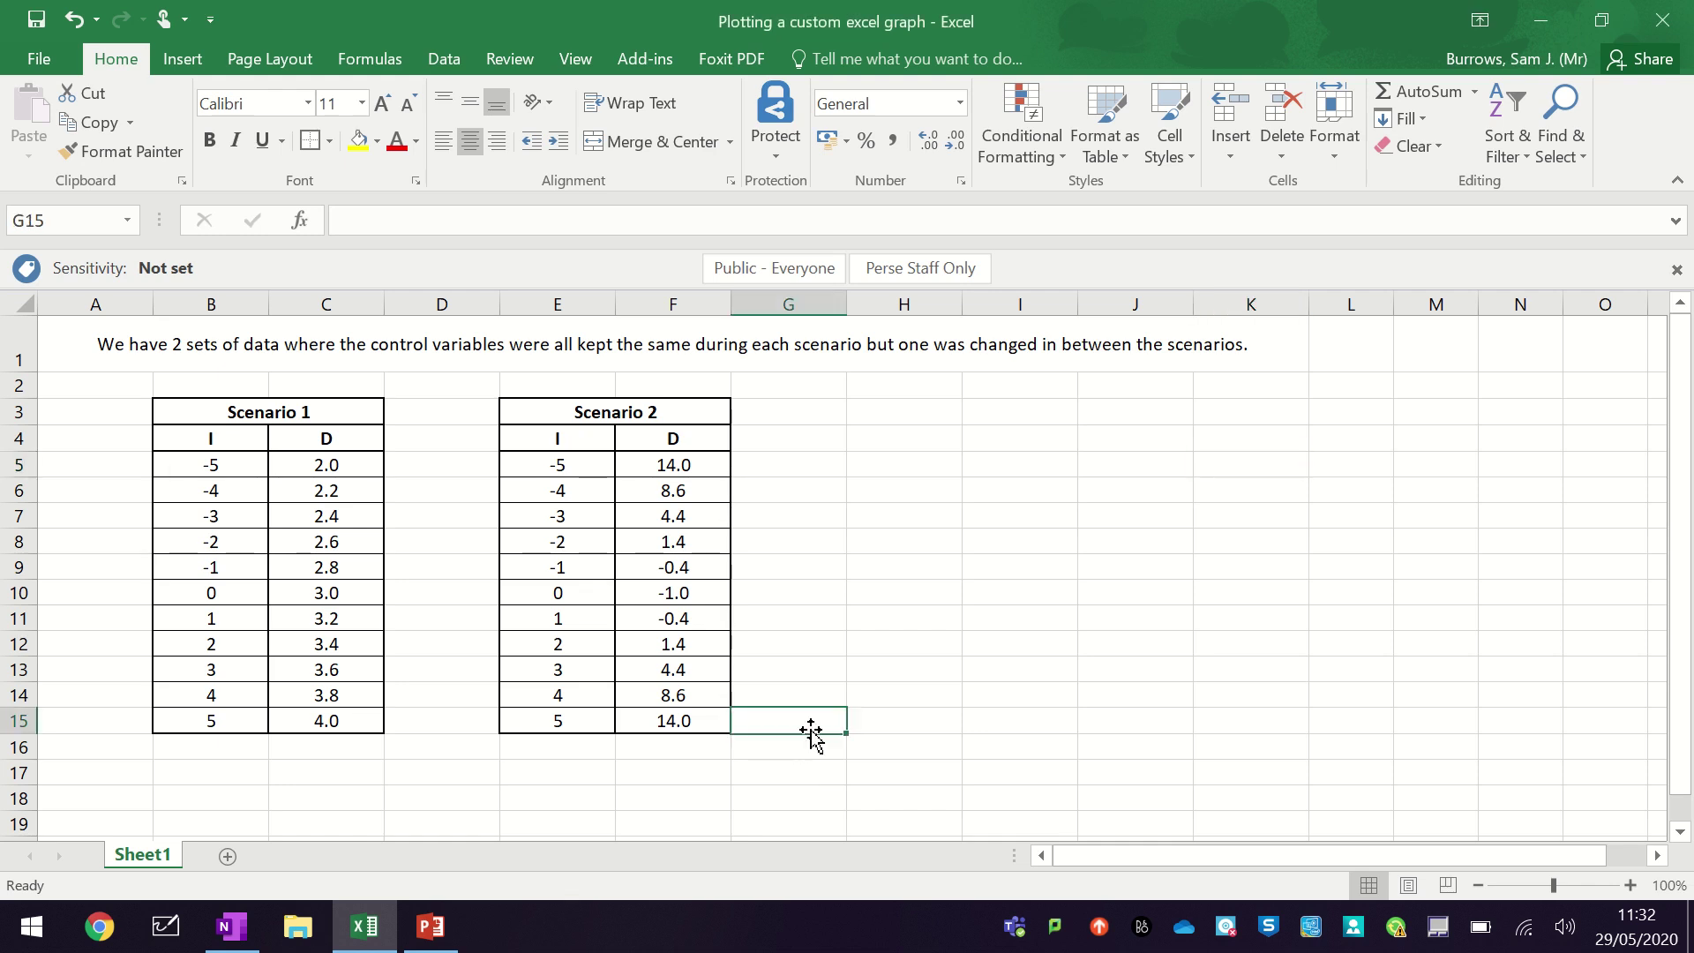
pyautogui.click(913, 411)
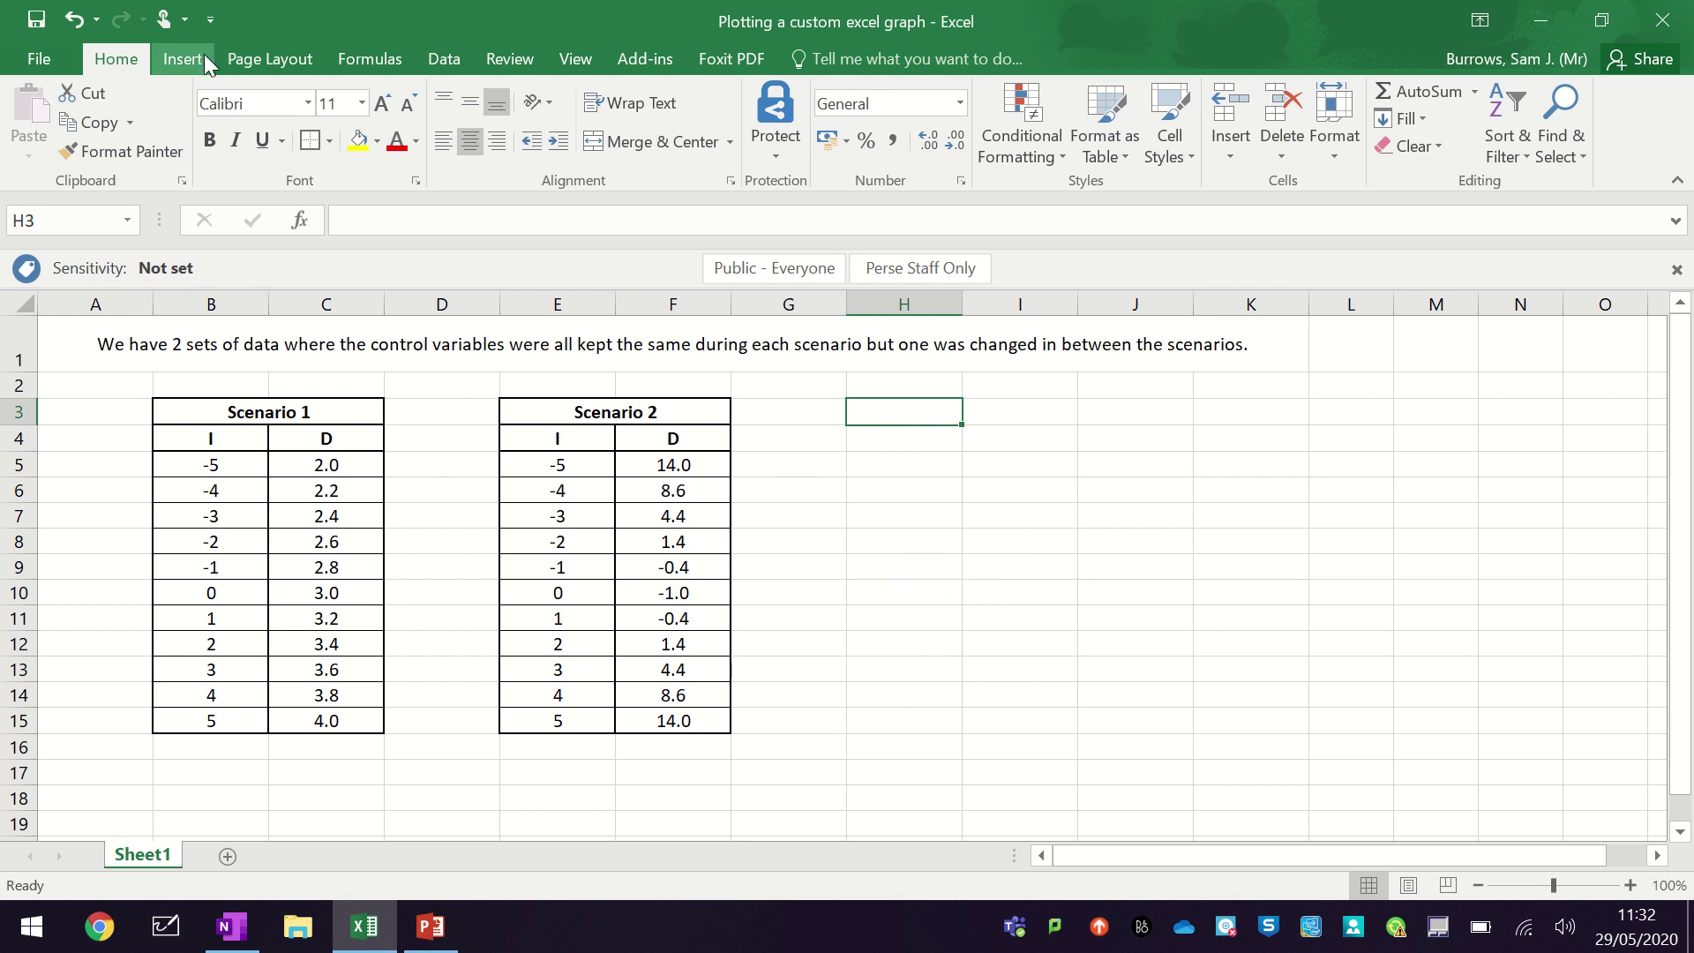
pyautogui.click(1168, 542)
pyautogui.click(1169, 664)
pyautogui.click(904, 412)
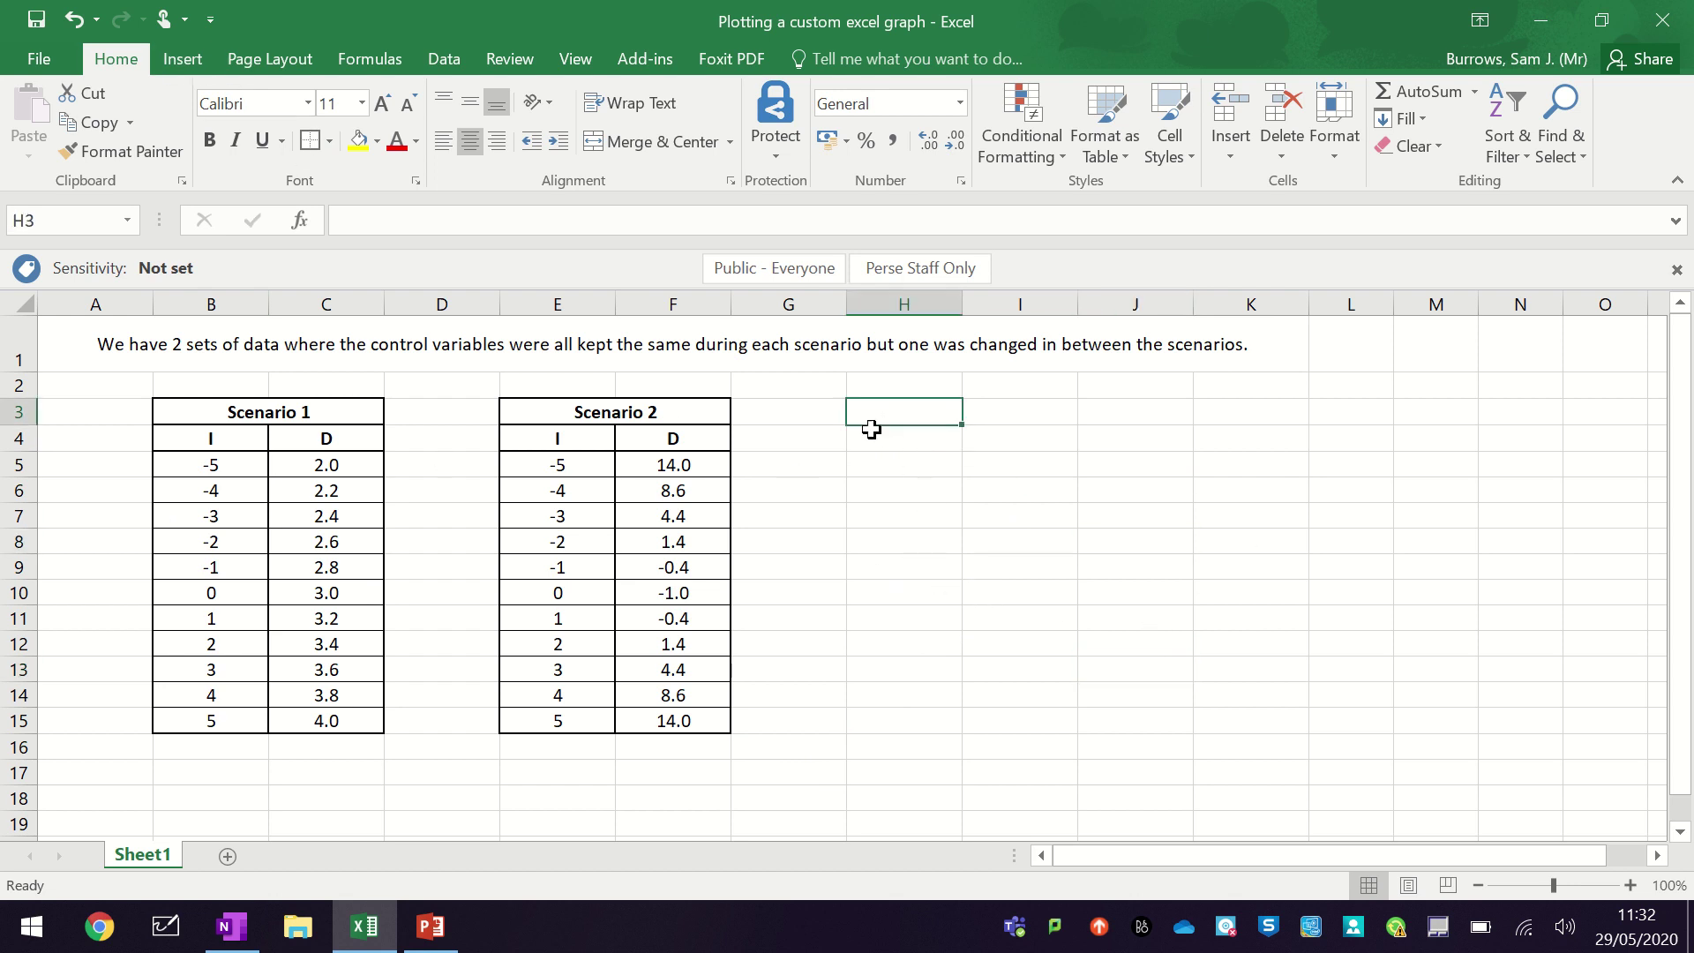
pyautogui.click(183, 60)
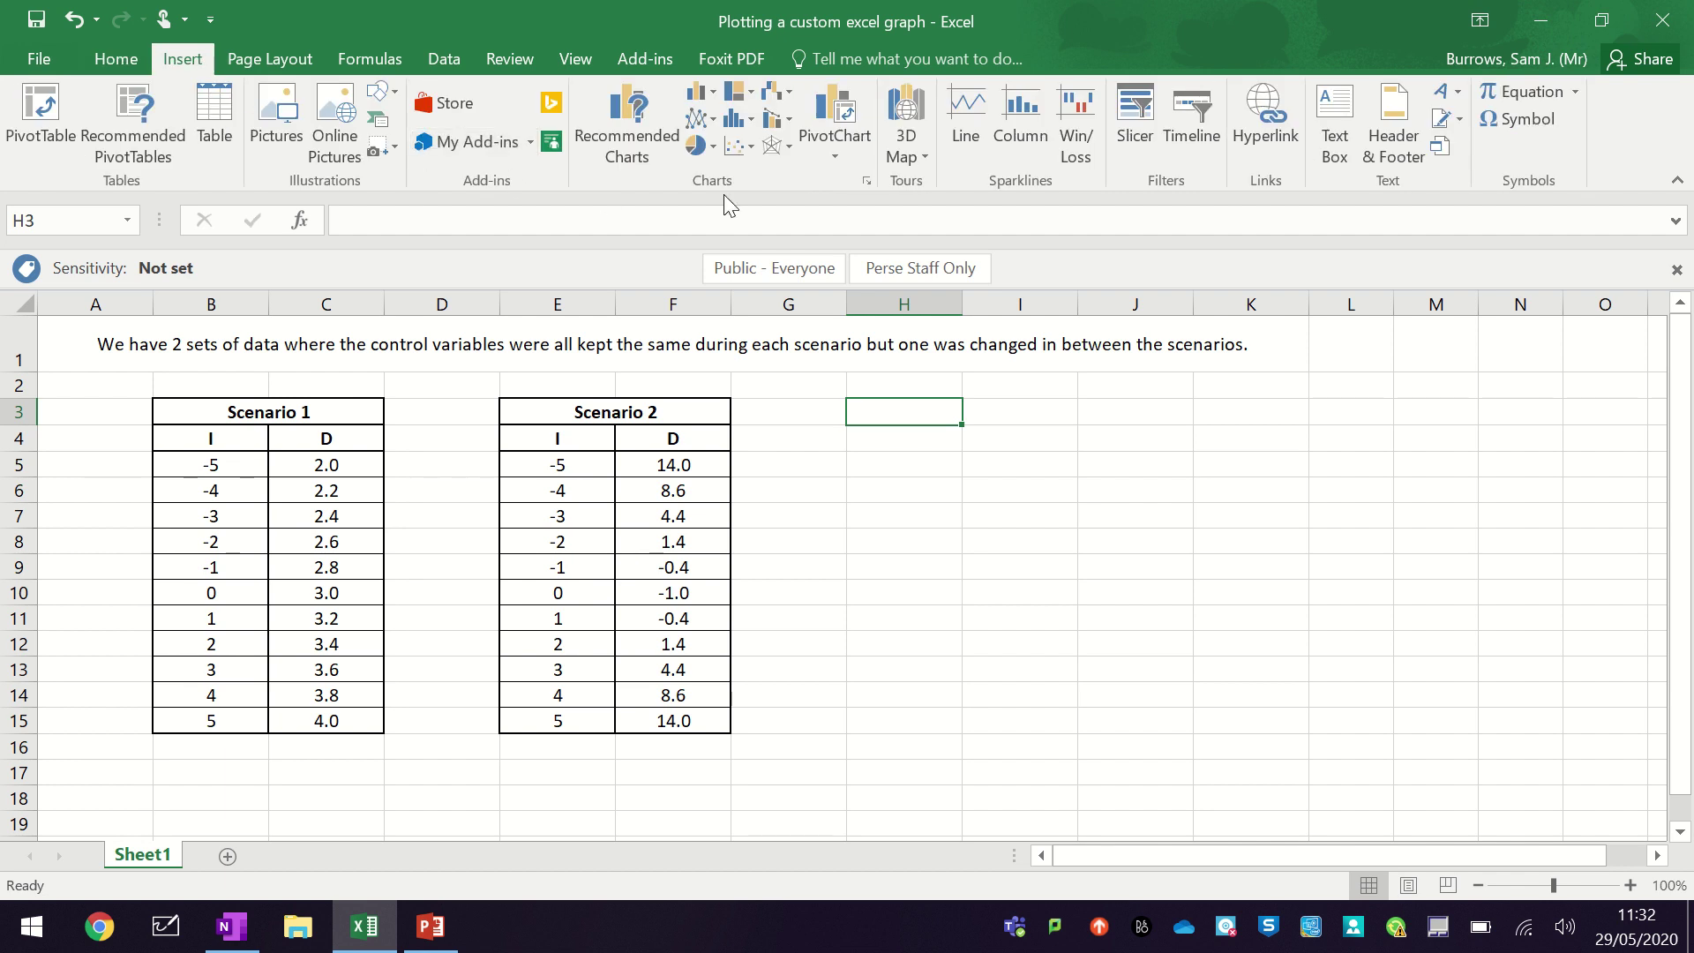
pyautogui.click(749, 145)
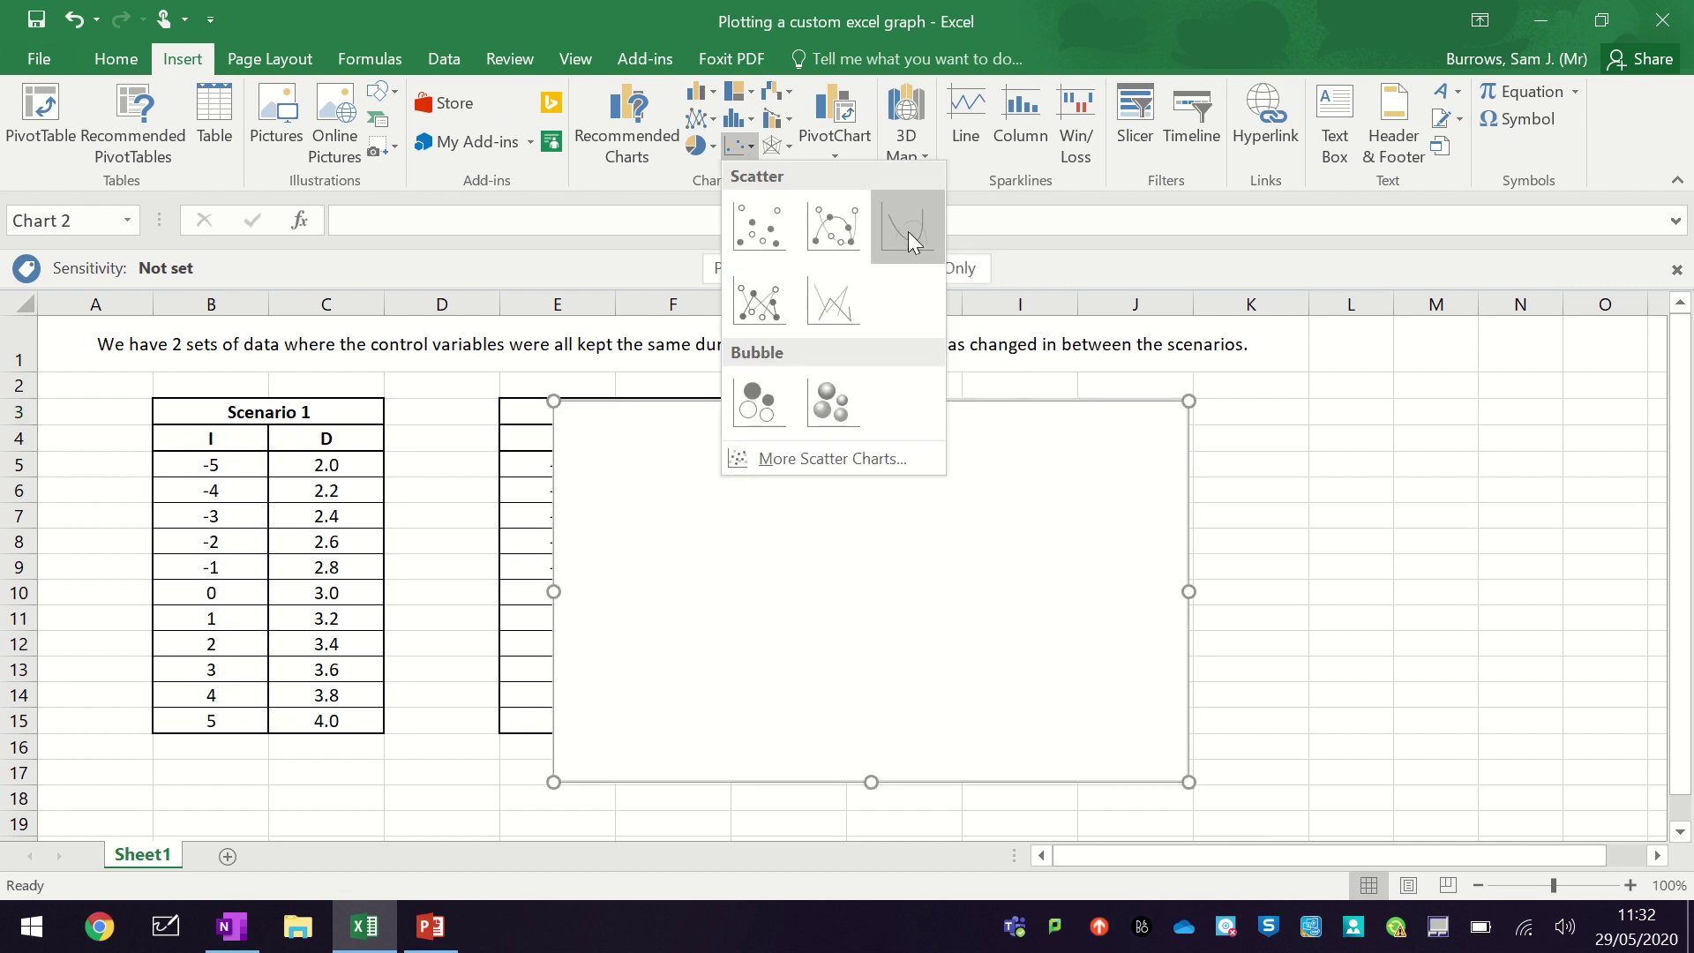
pyautogui.click(771, 230)
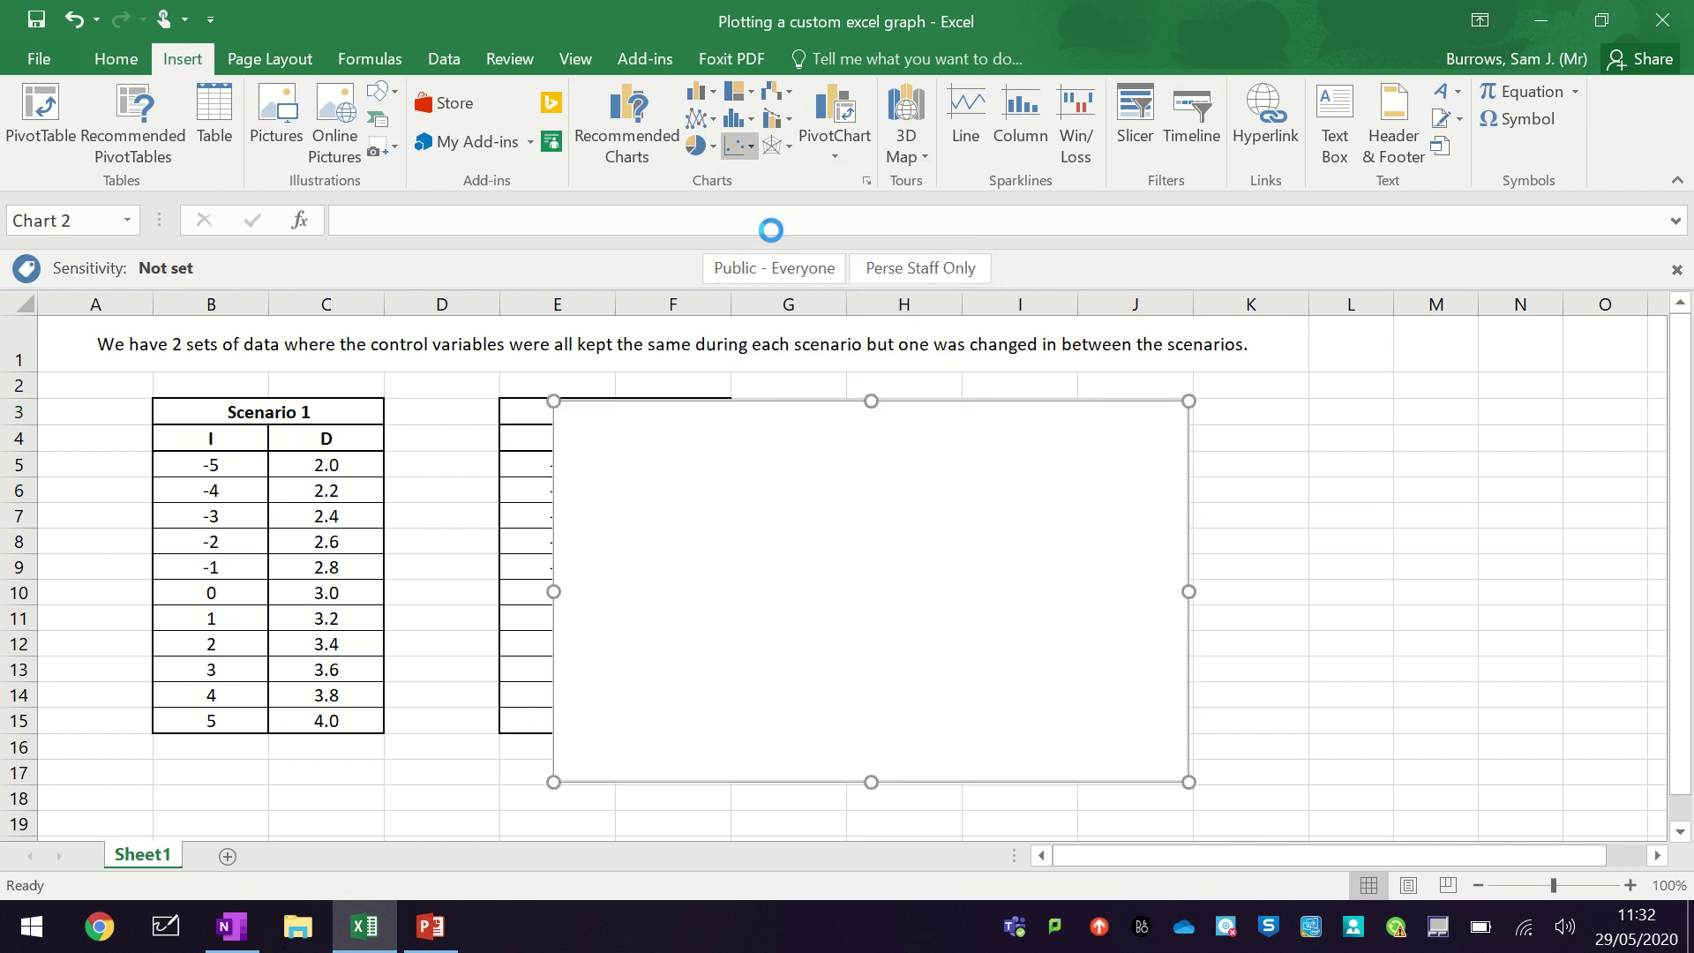
pyautogui.moveTo(851, 462); pyautogui.dragTo(1145, 451)
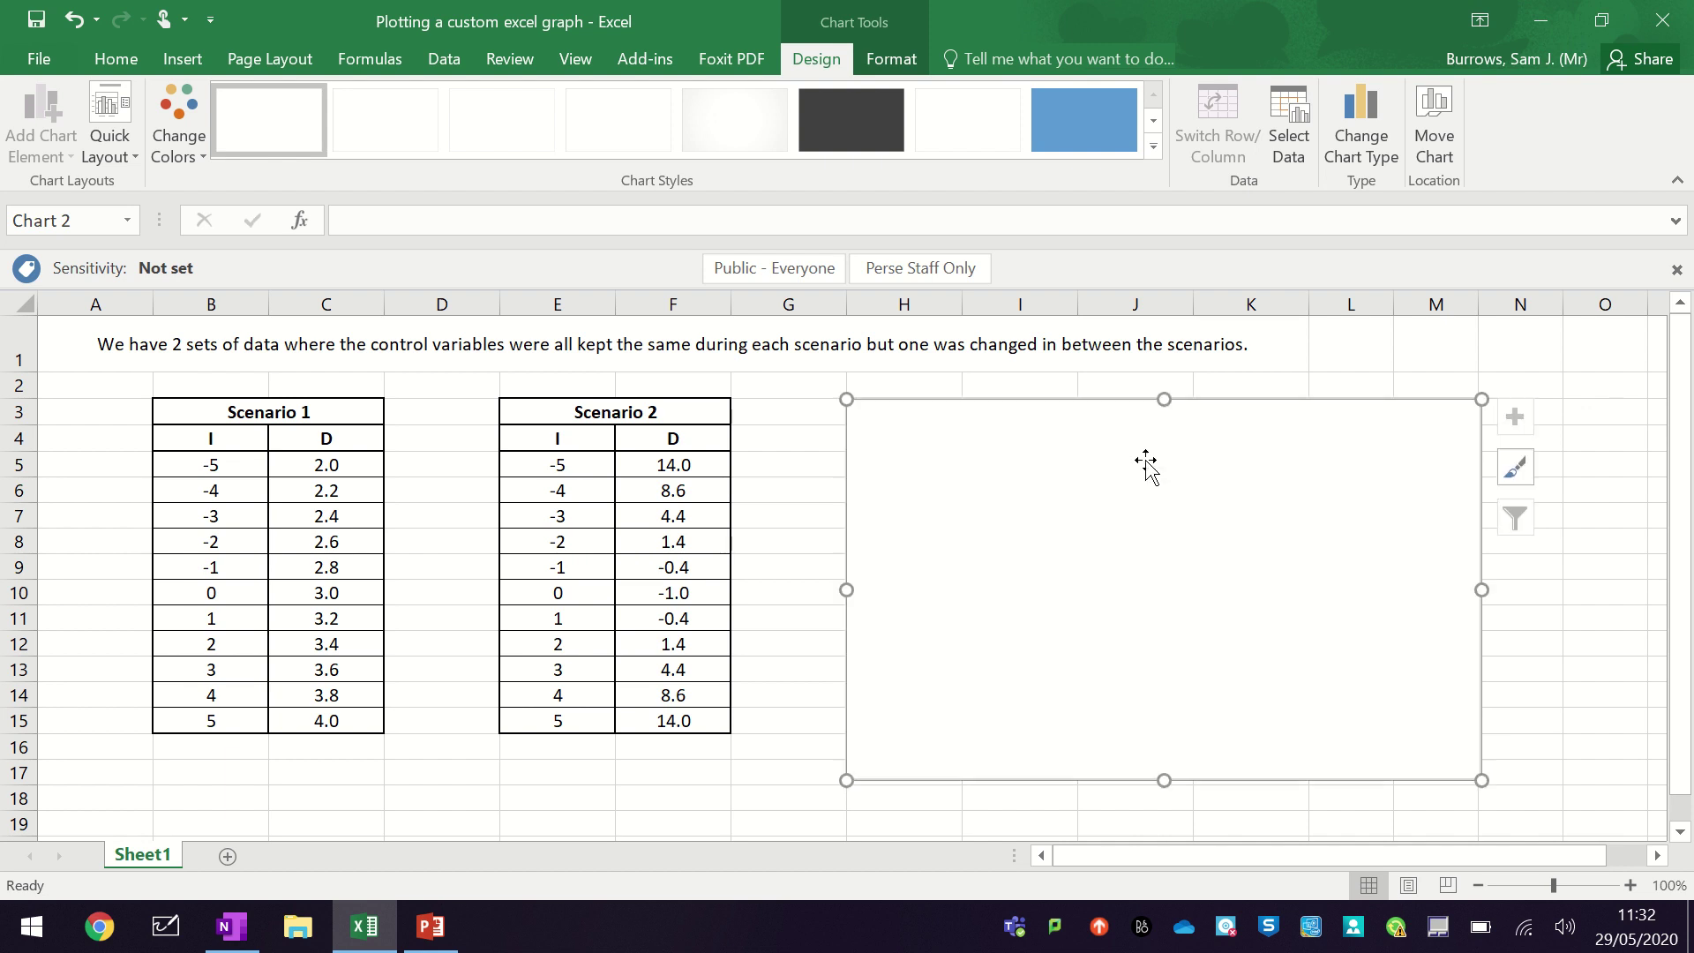
pyautogui.click(1555, 363)
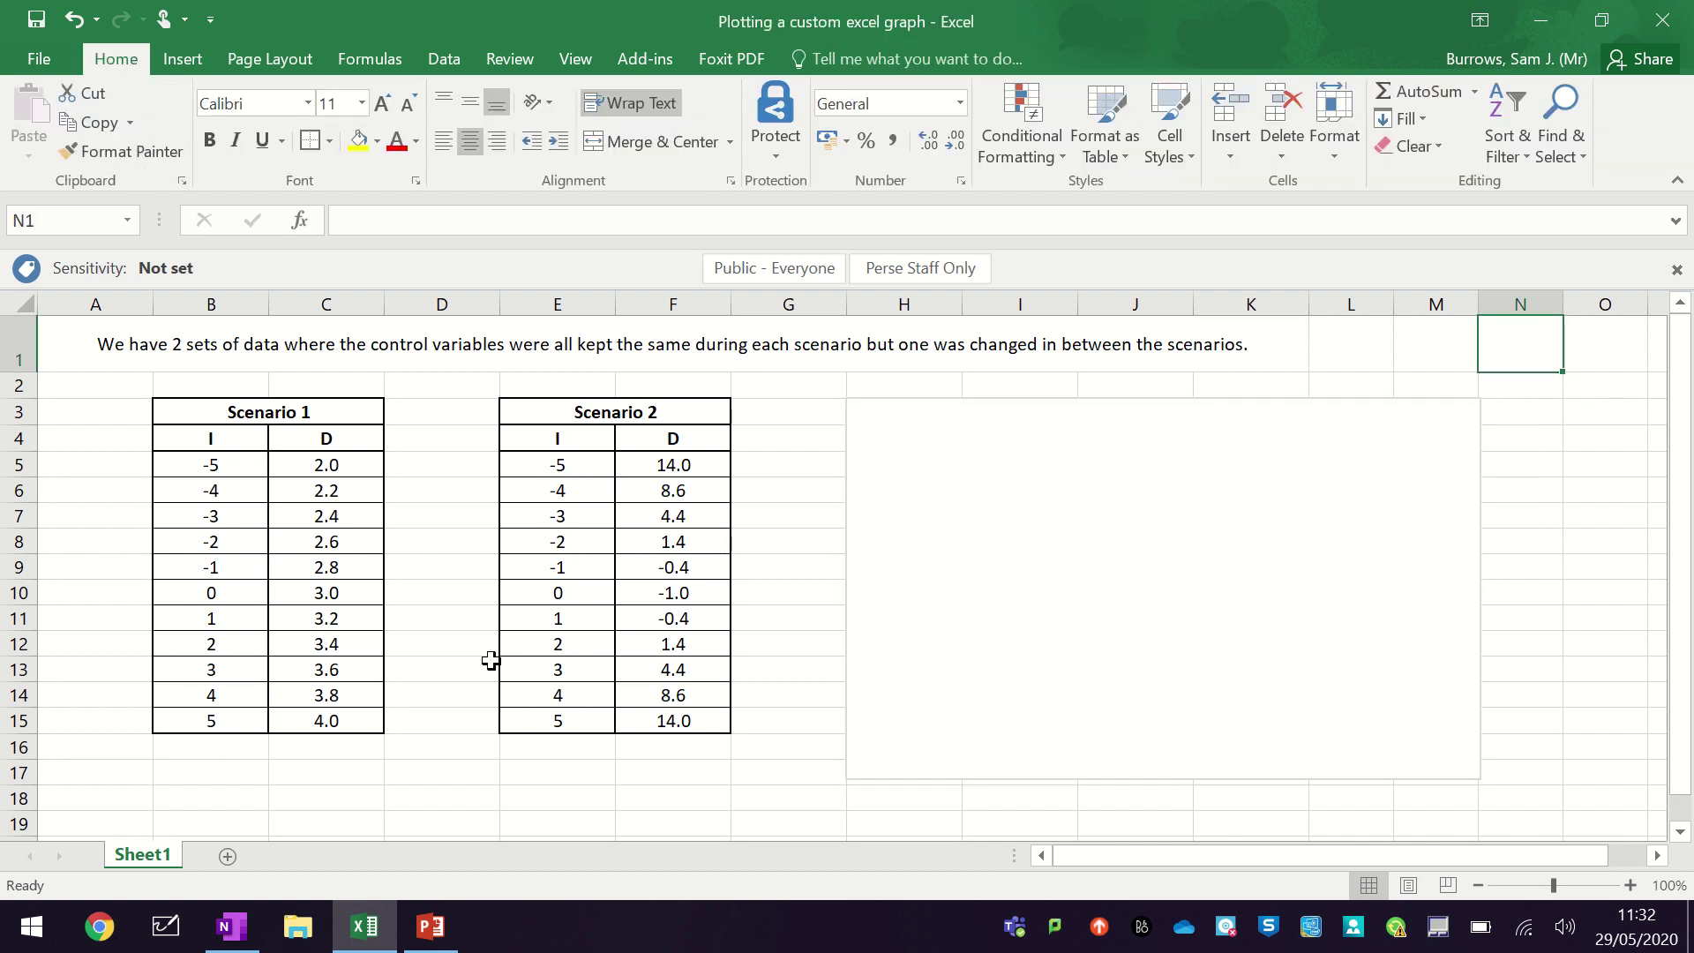
# - Add a Scenario 1 series using X values B5:B15 and Y values C5:C15
pyautogui.rightClick(1085, 512)
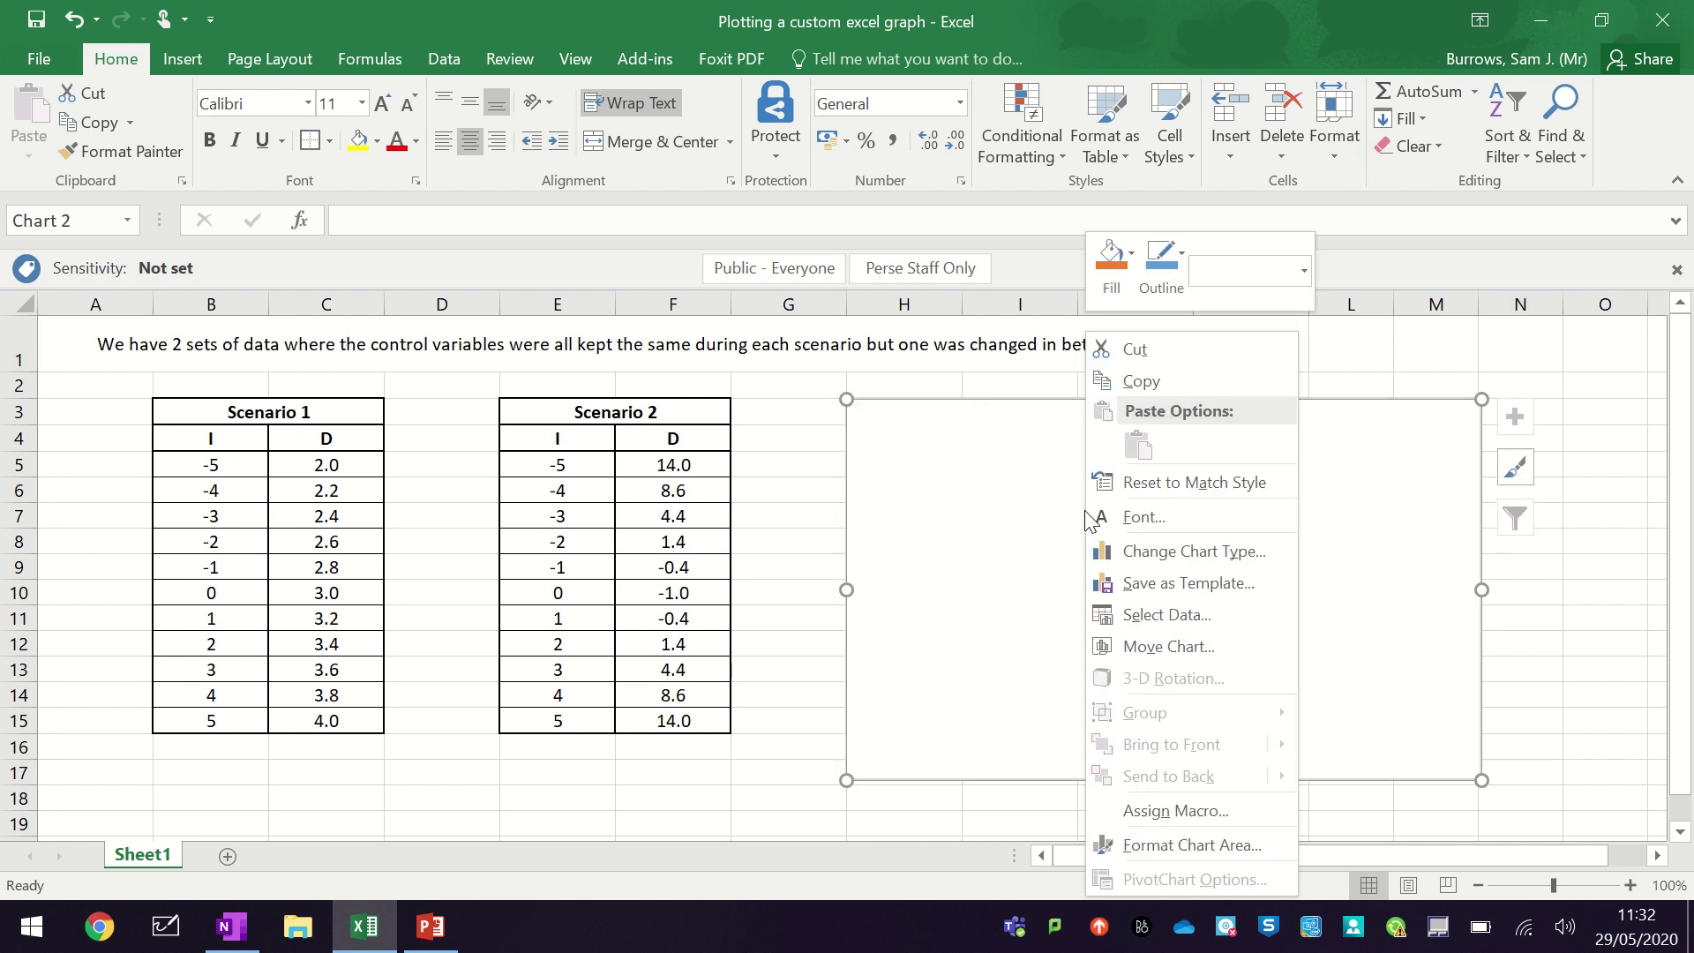
pyautogui.click(1193, 614)
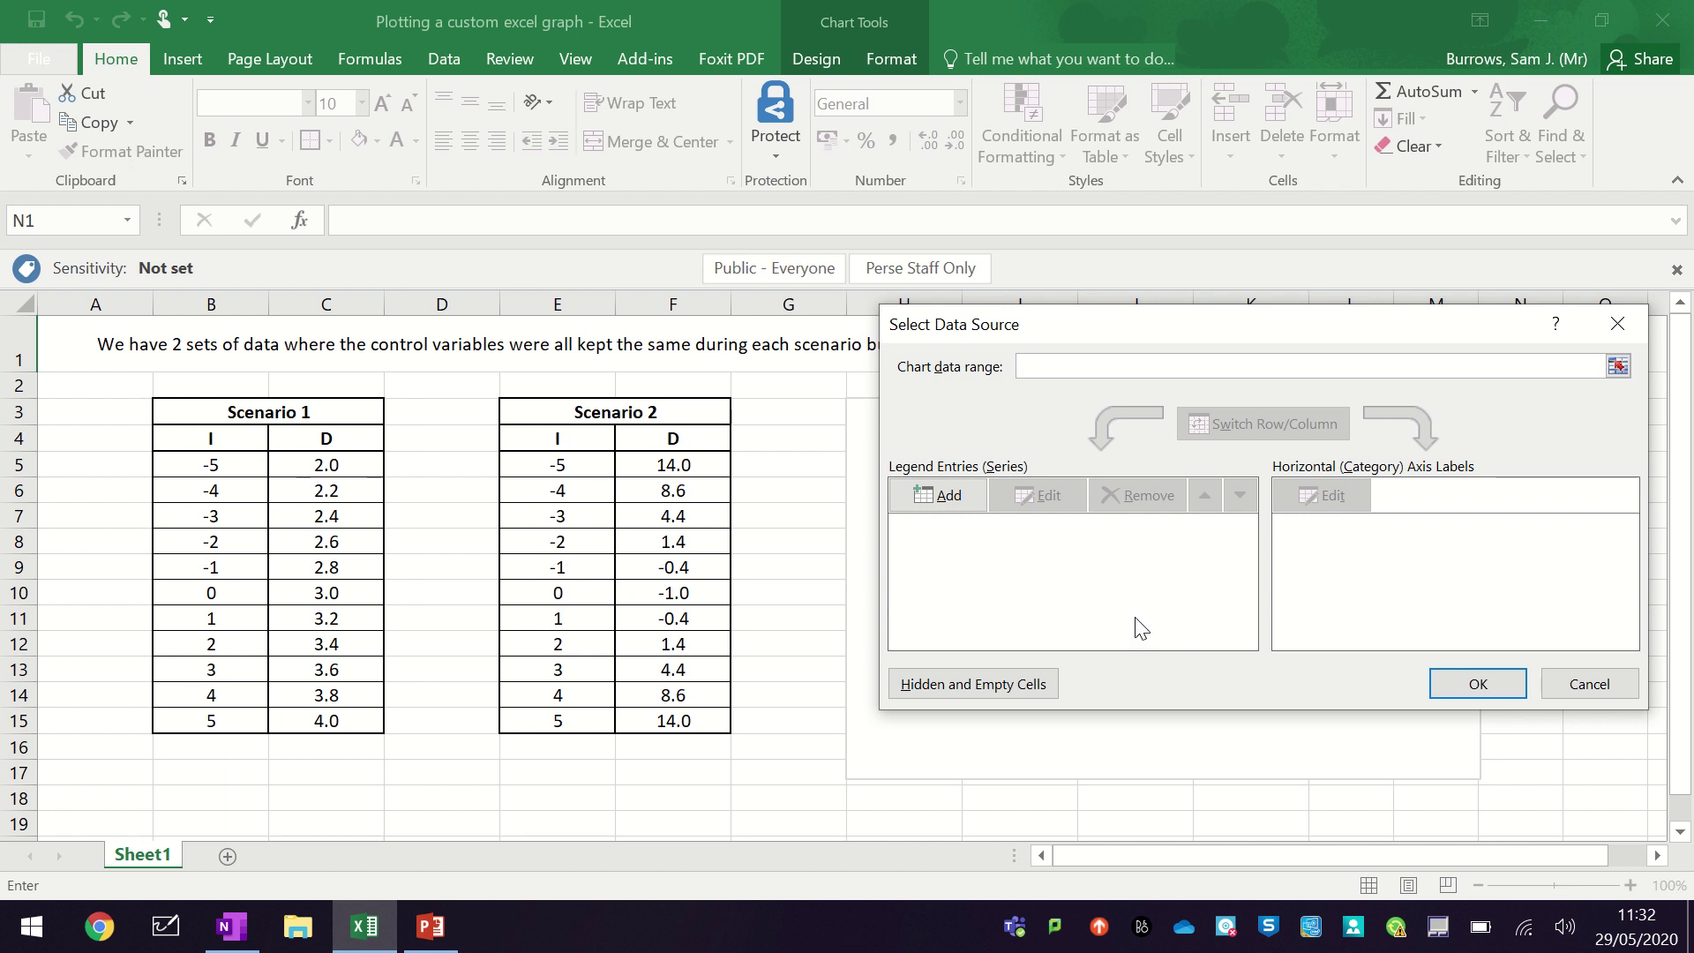
pyautogui.click(948, 496)
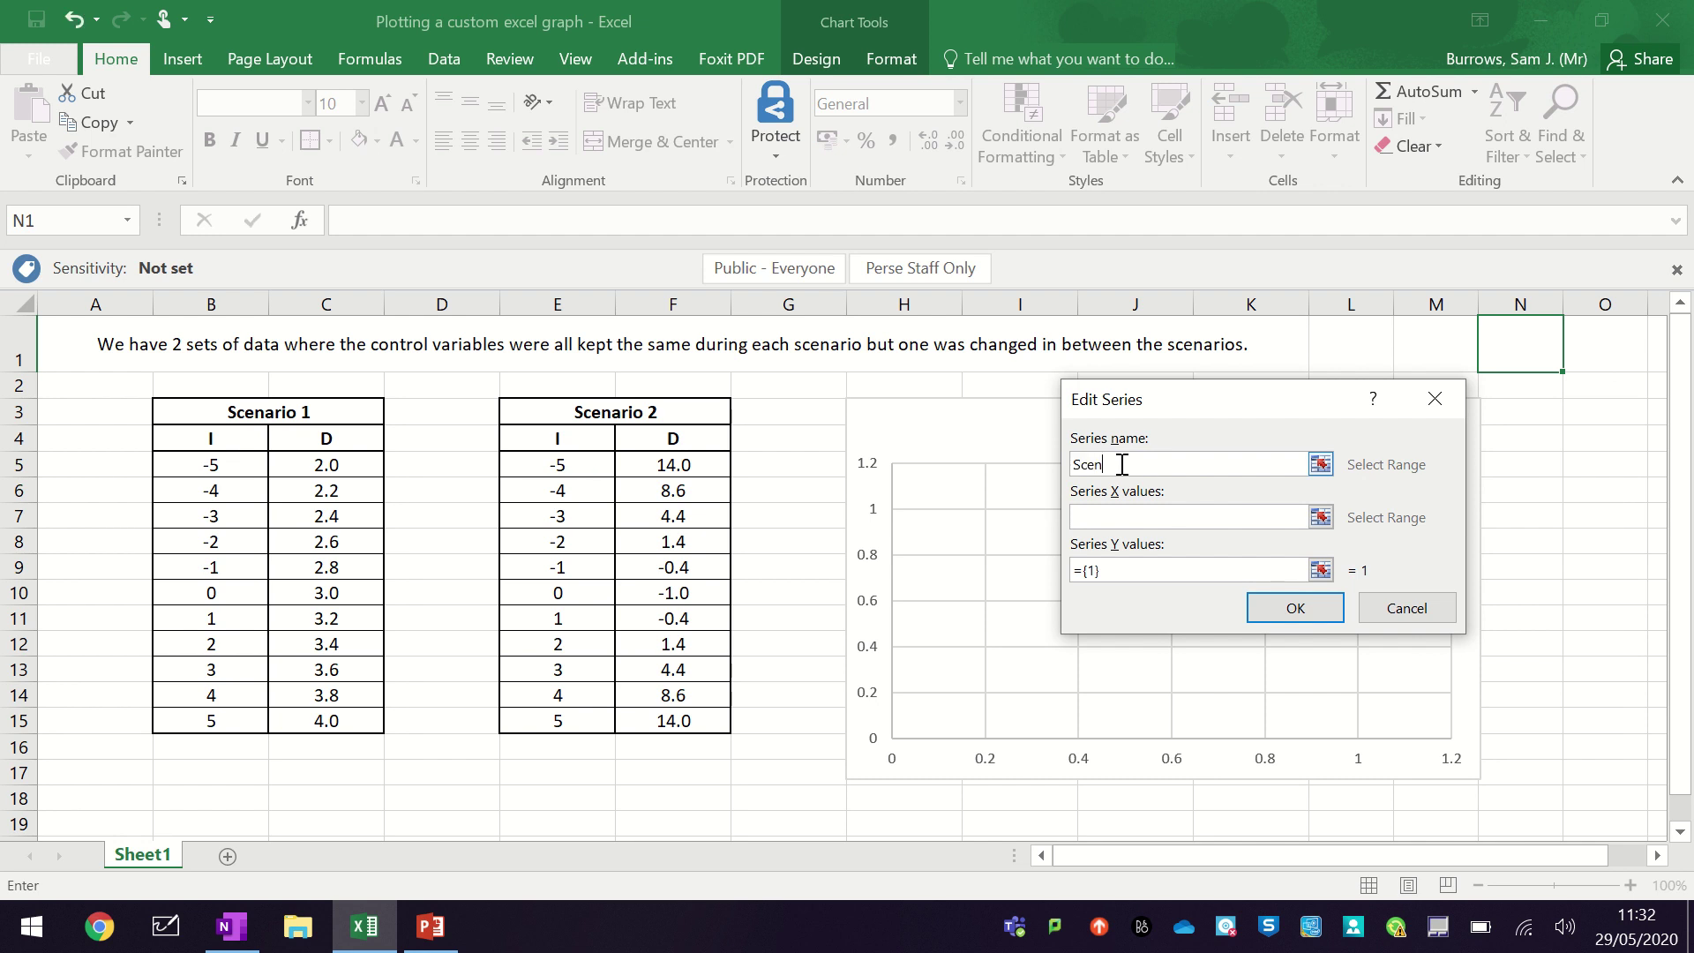
pyautogui.click(1141, 517)
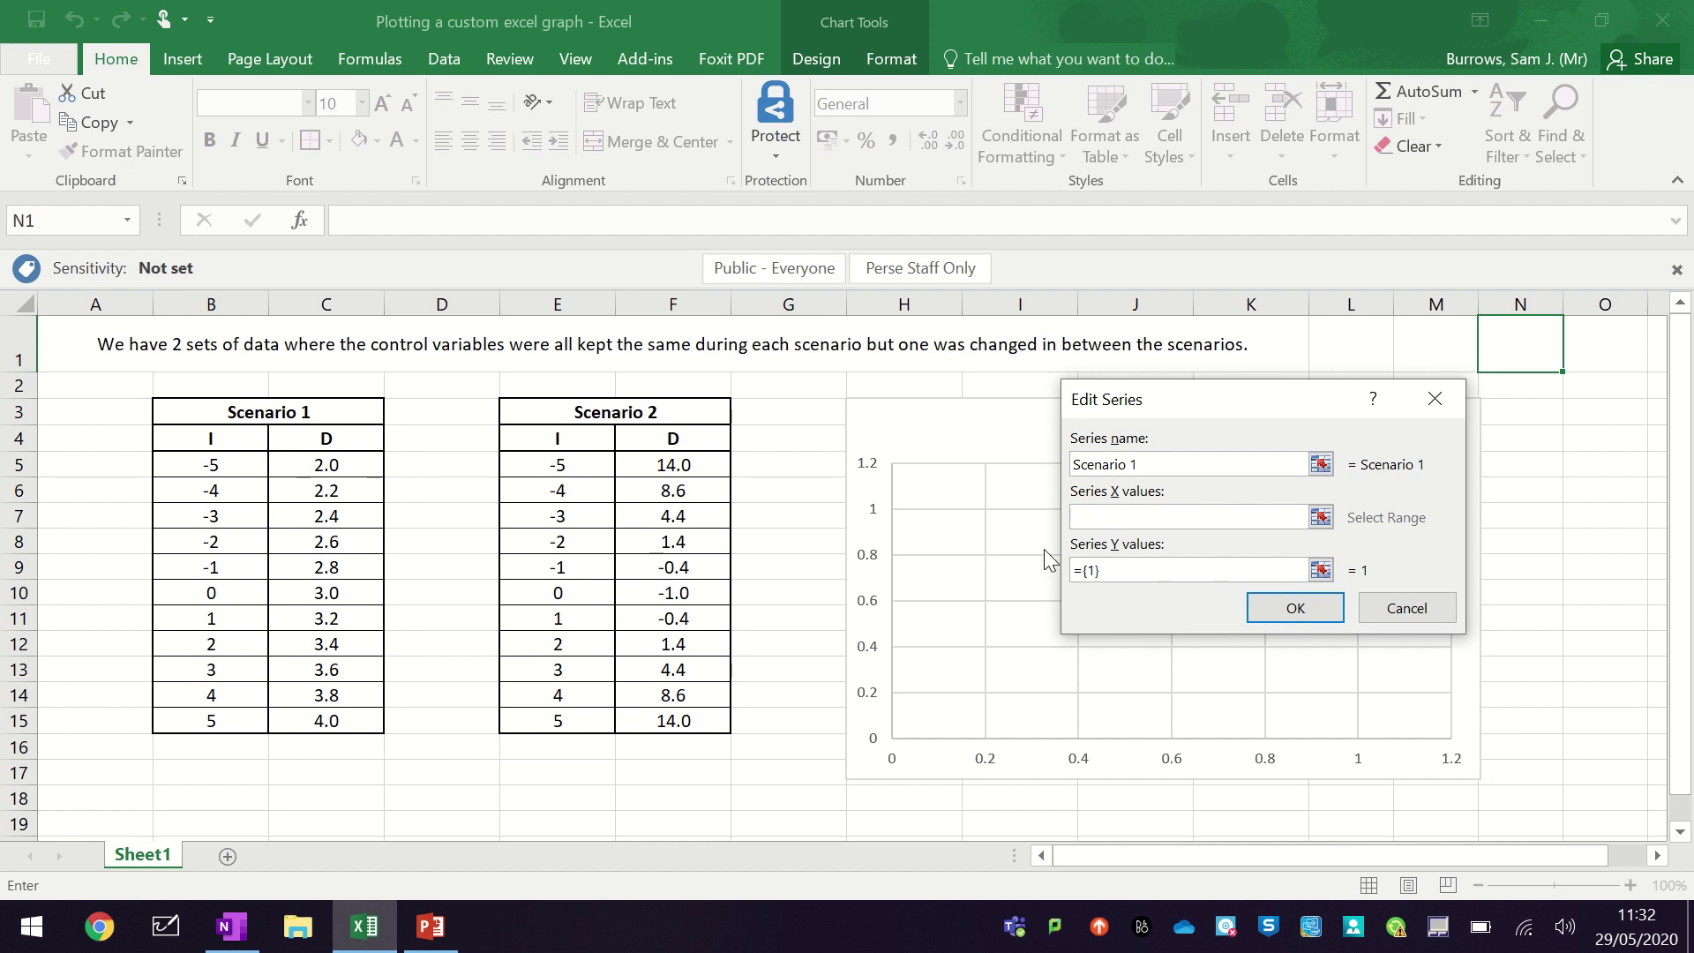
pyautogui.moveTo(201, 467); pyautogui.dragTo(204, 720)
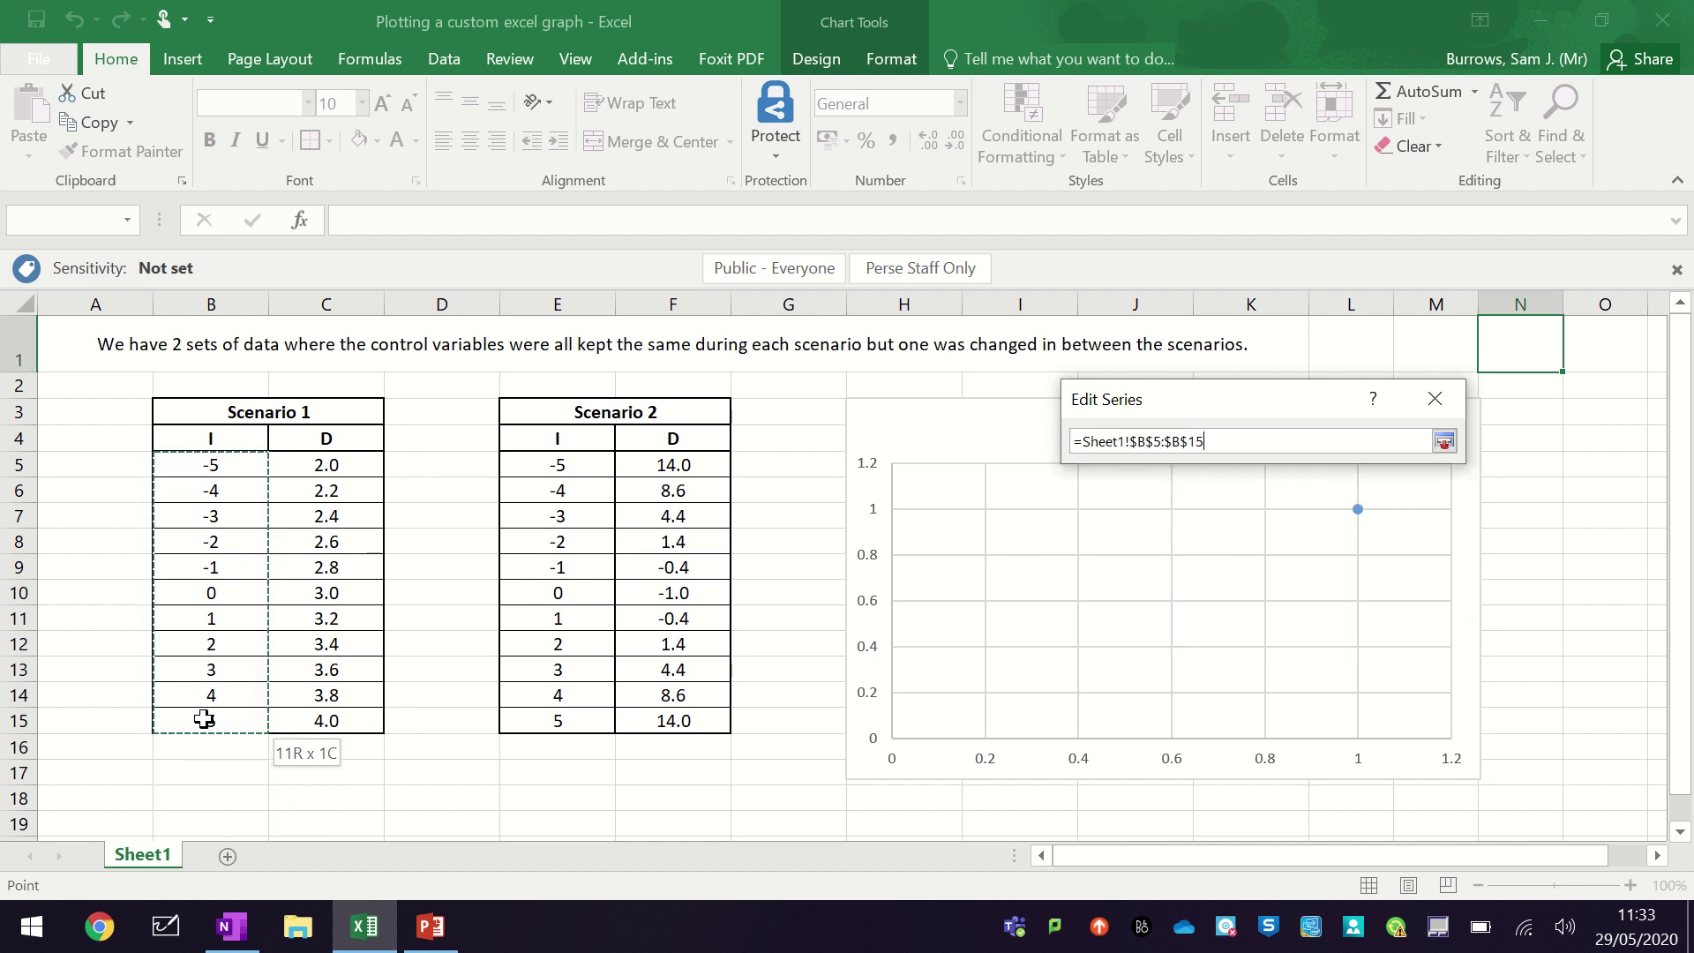
pyautogui.moveTo(203, 720); pyautogui.dragTo(204, 720)
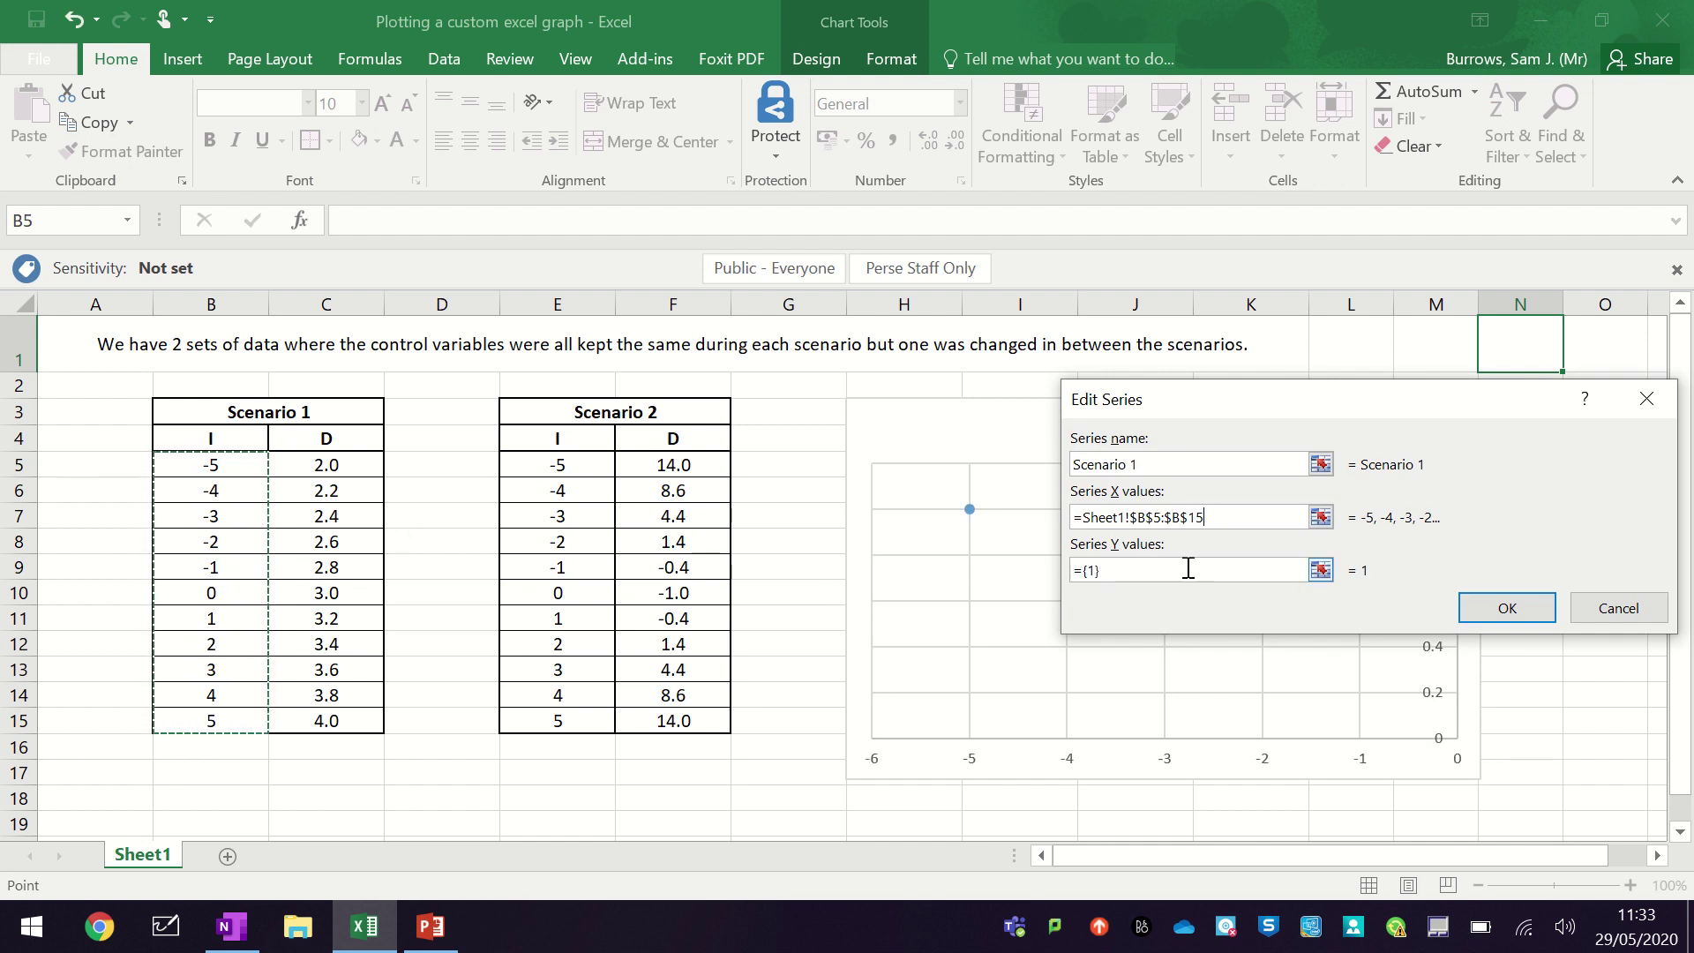
pyautogui.moveTo(1168, 570); pyautogui.dragTo(1019, 572)
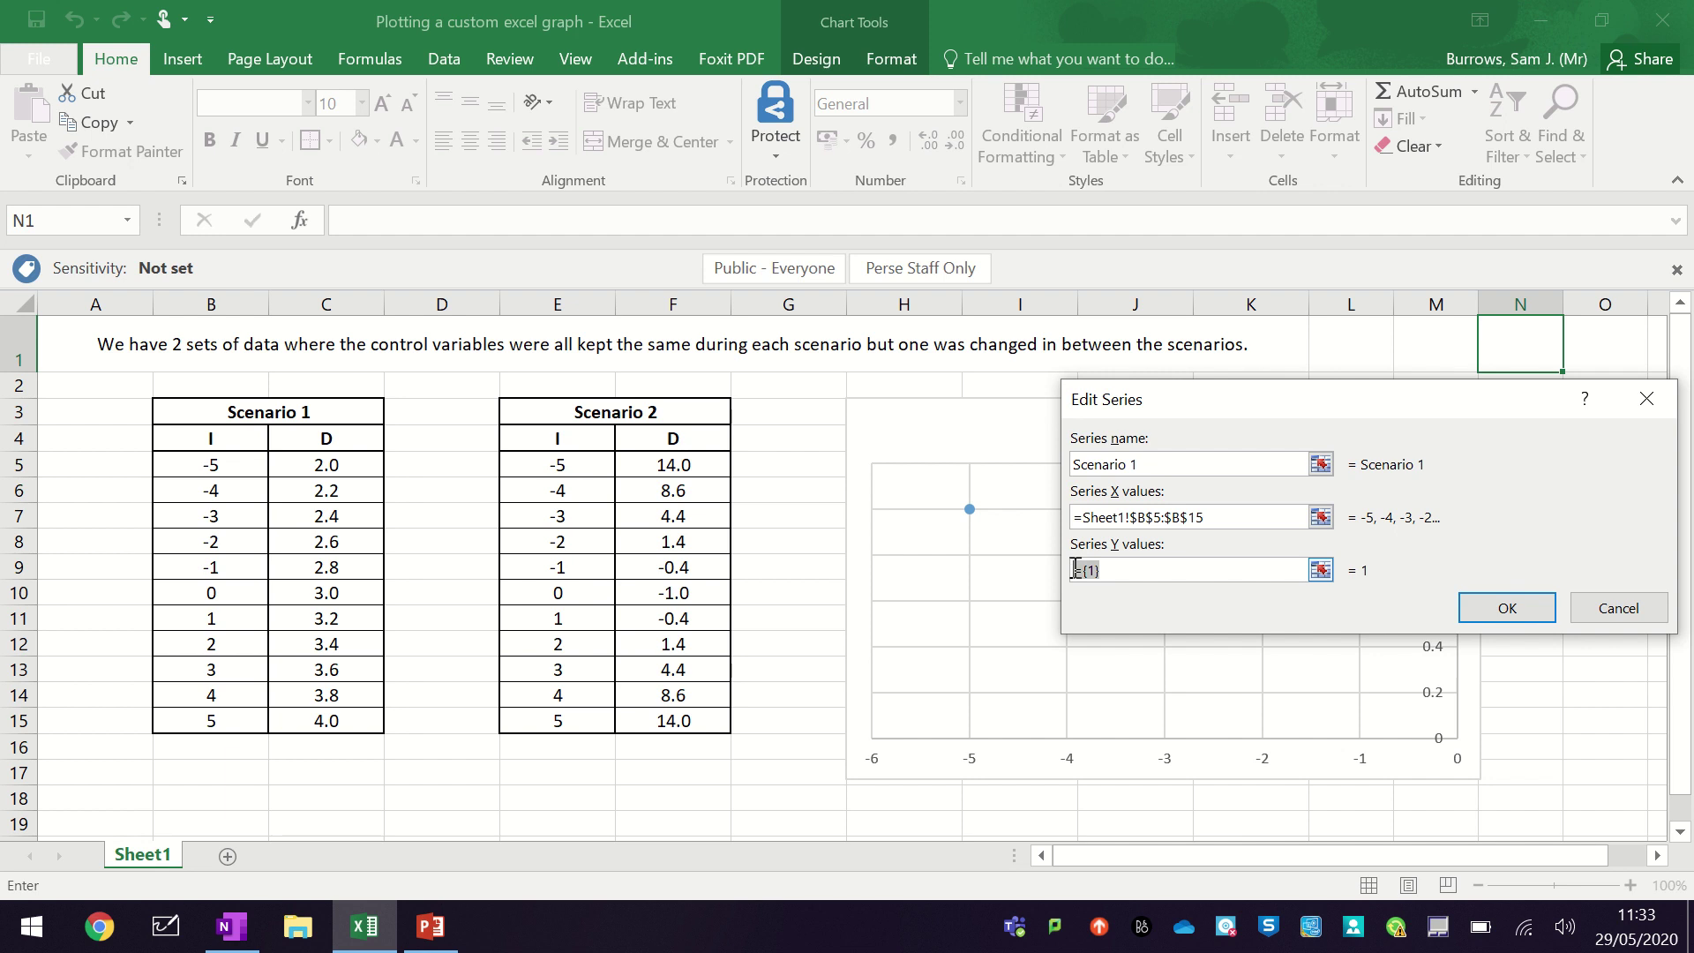
pyautogui.press('BackSpace')
pyautogui.moveTo(337, 463); pyautogui.dragTo(346, 716)
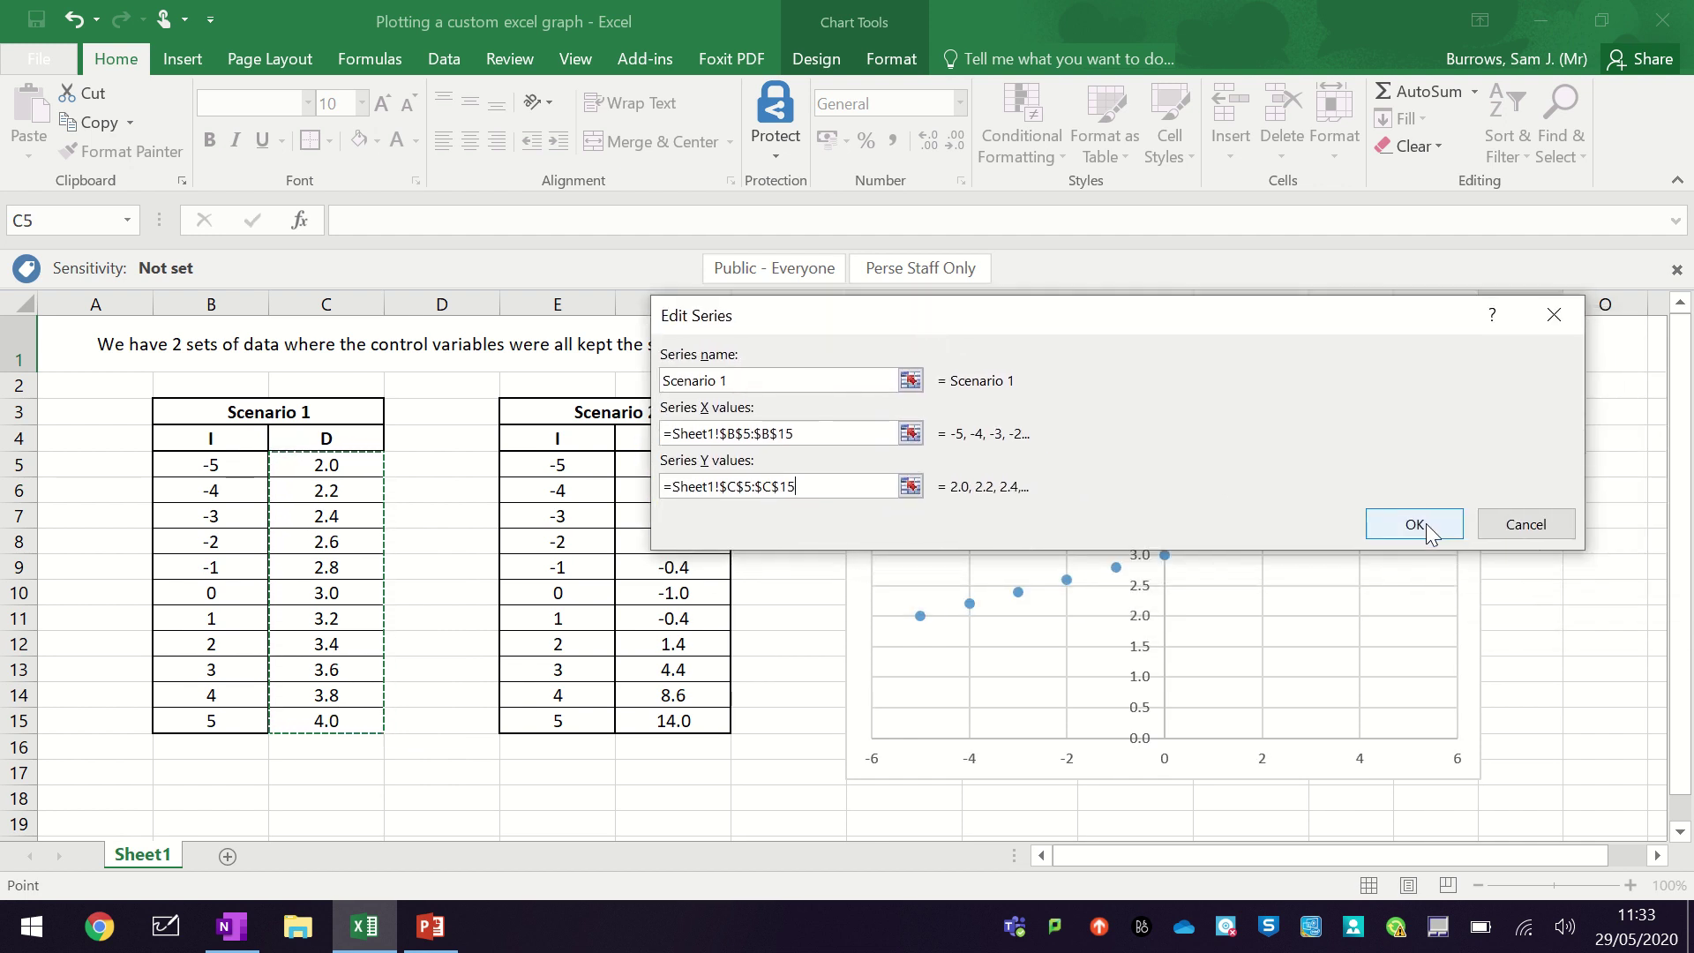
pyautogui.click(1414, 525)
pyautogui.click(1469, 686)
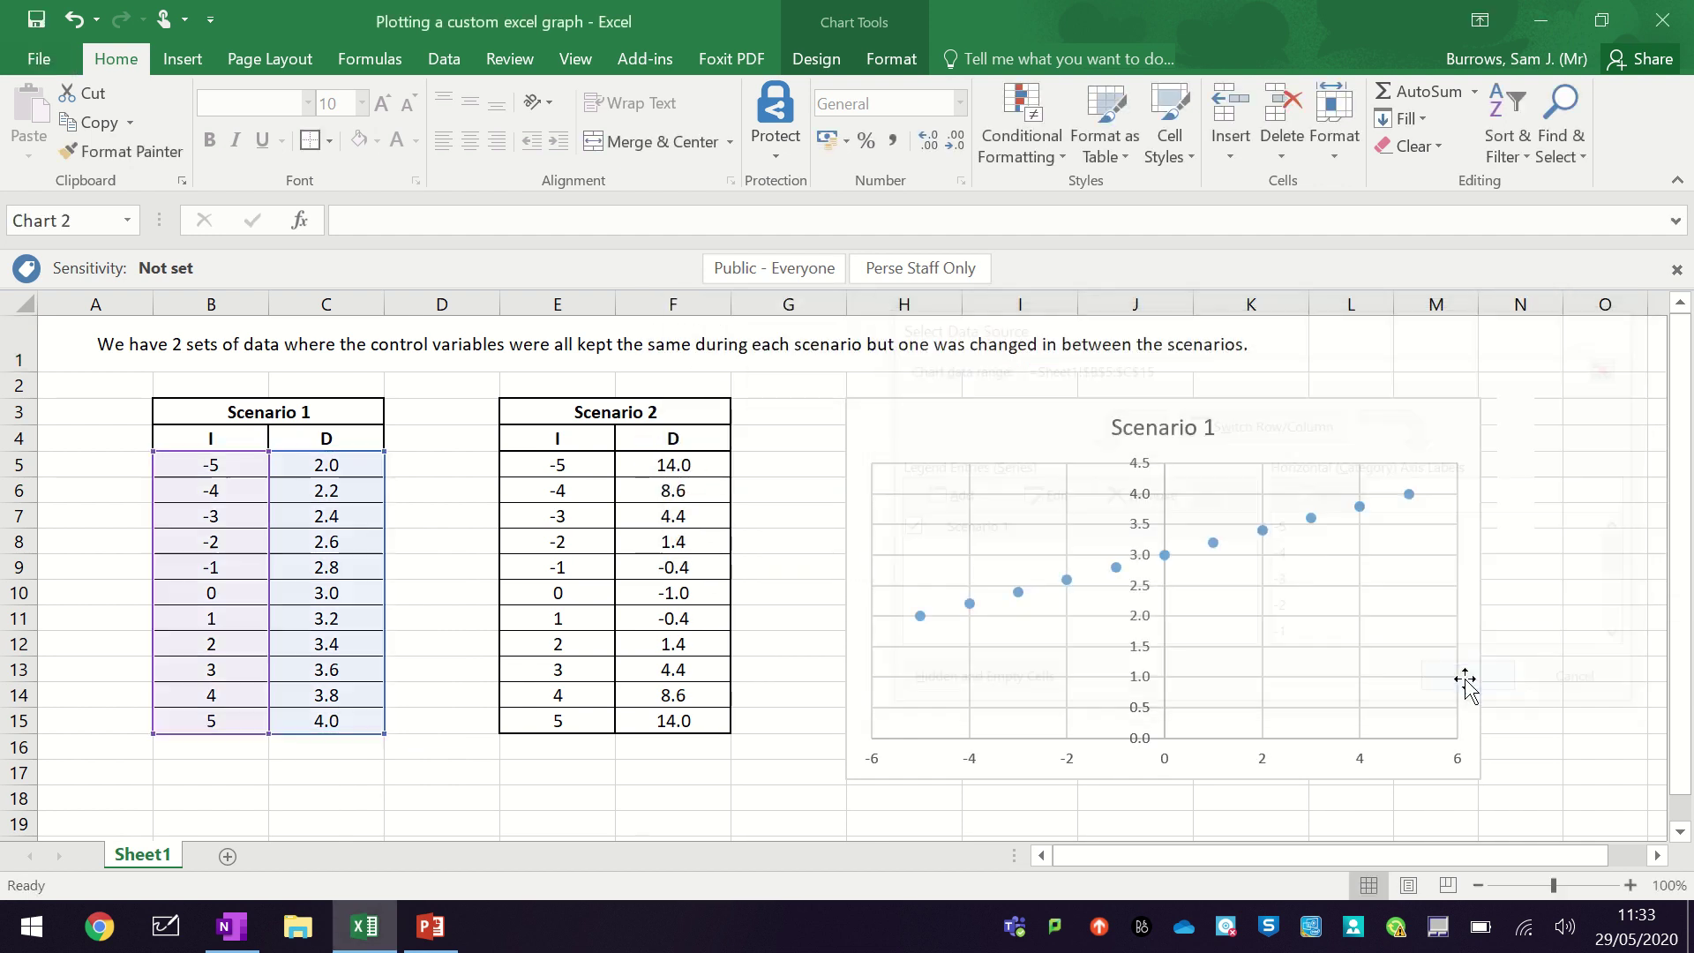
# - Apply Quick Layout 3 to the chart for a dotted linear trendline, legend and axis titles
pyautogui.click(1579, 619)
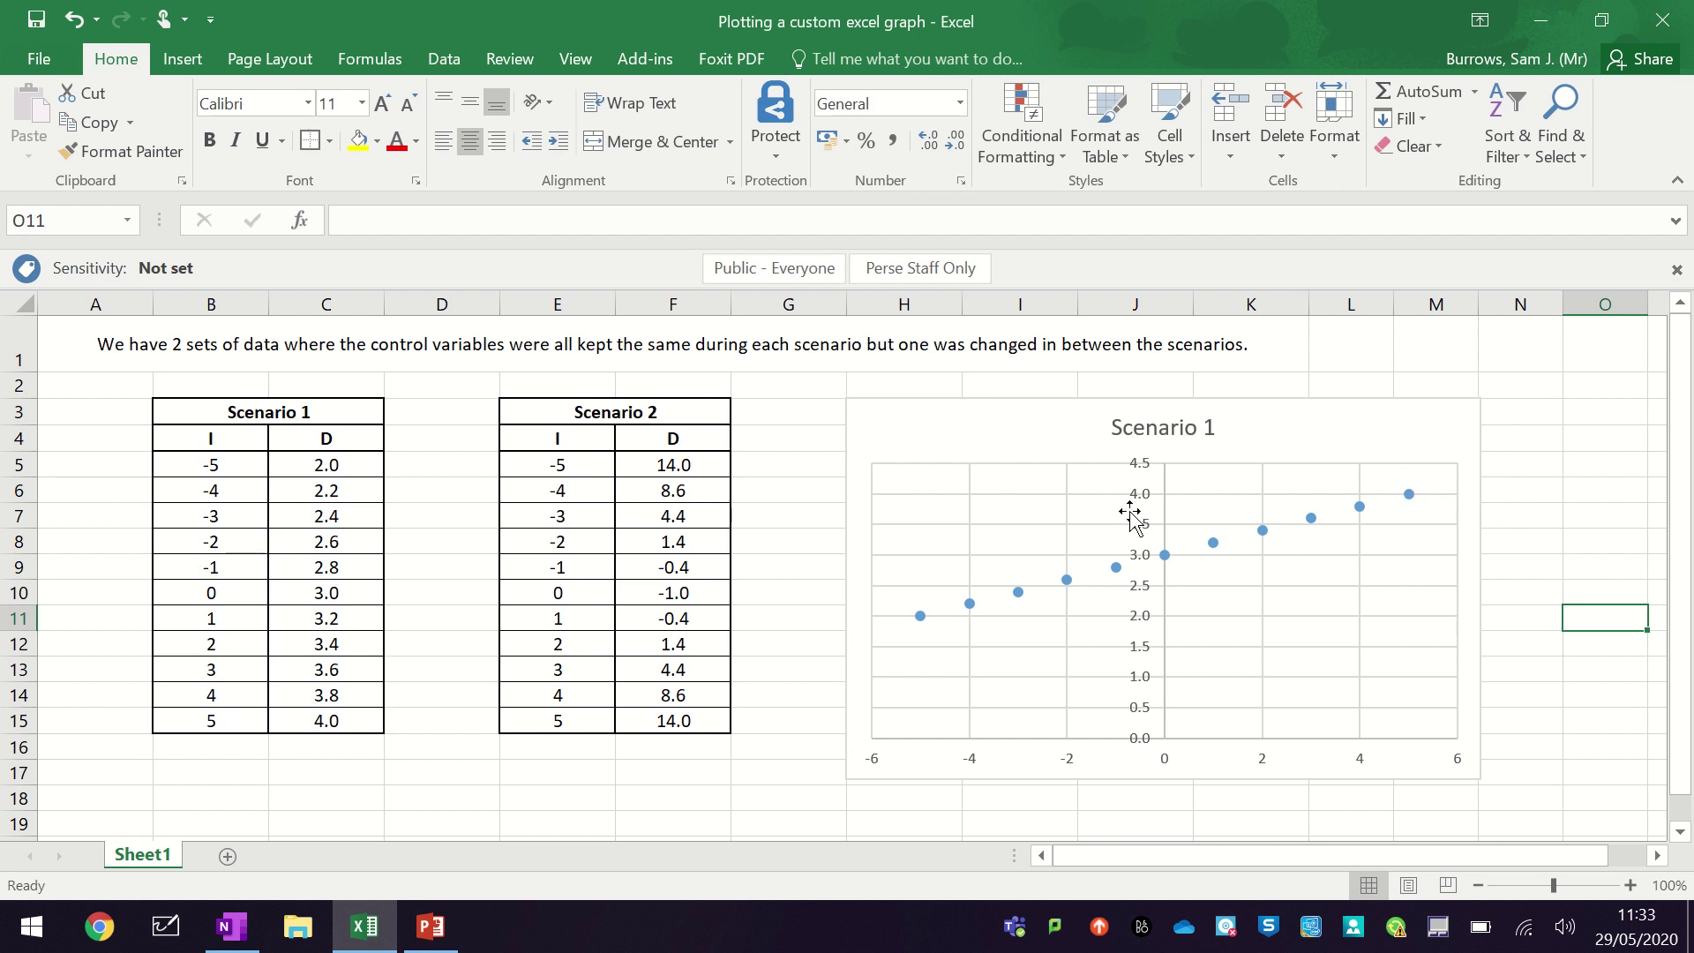
pyautogui.click(1356, 436)
pyautogui.click(1585, 408)
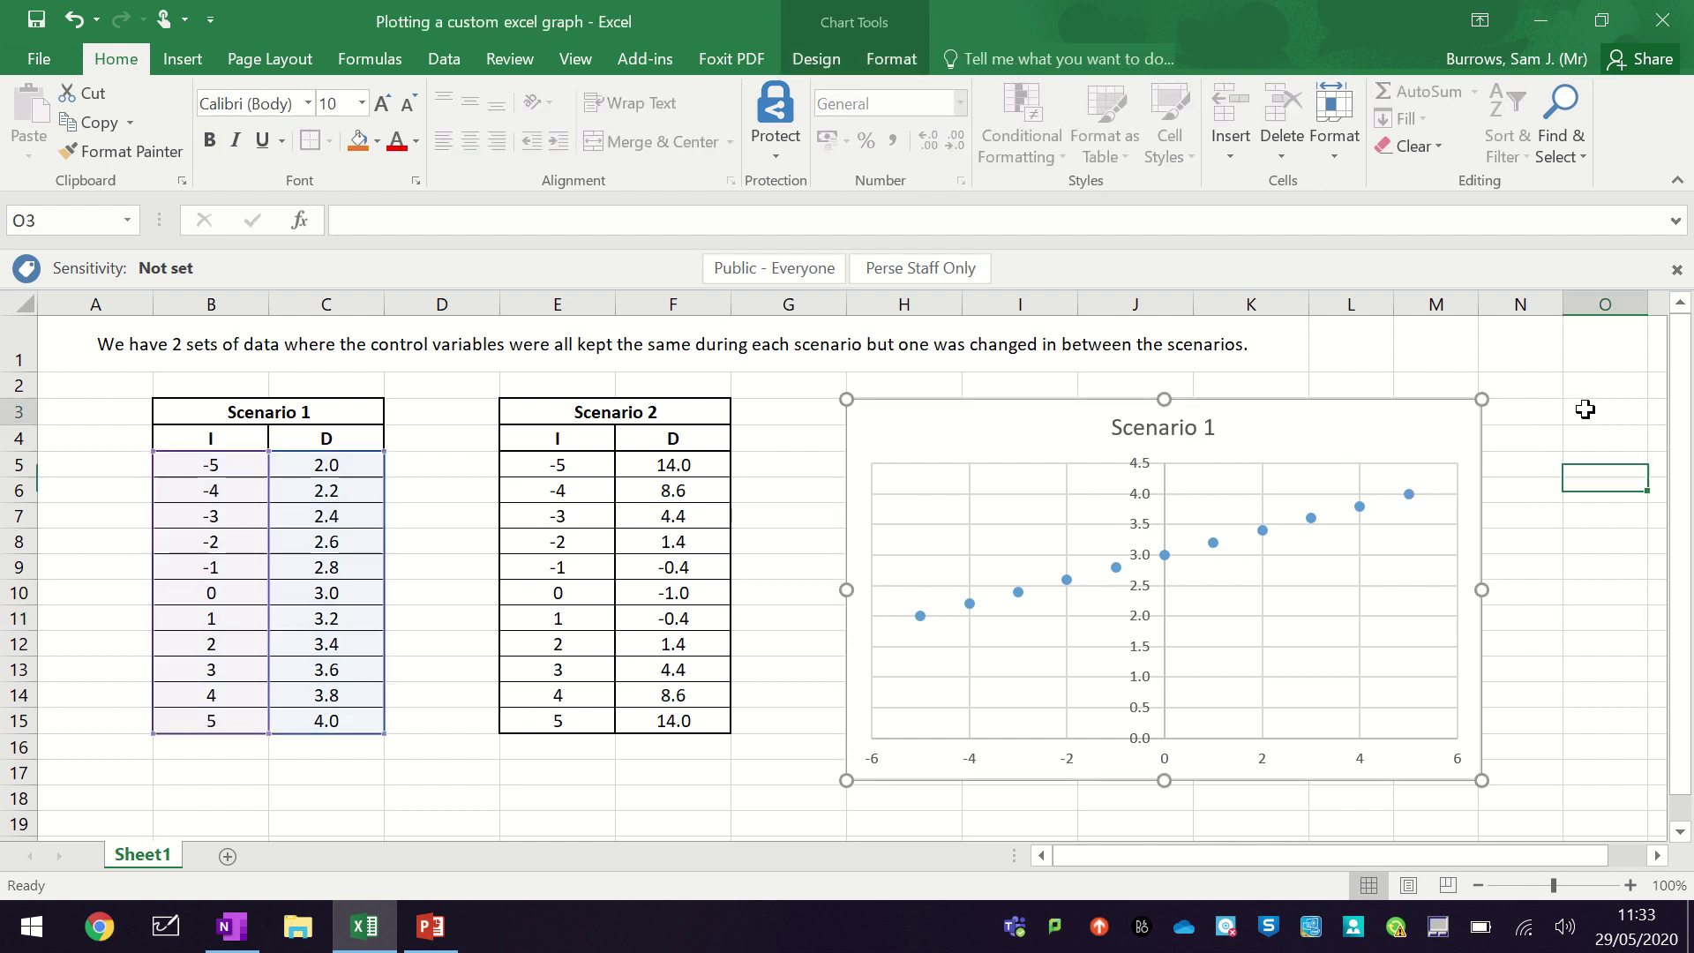
pyautogui.click(1200, 459)
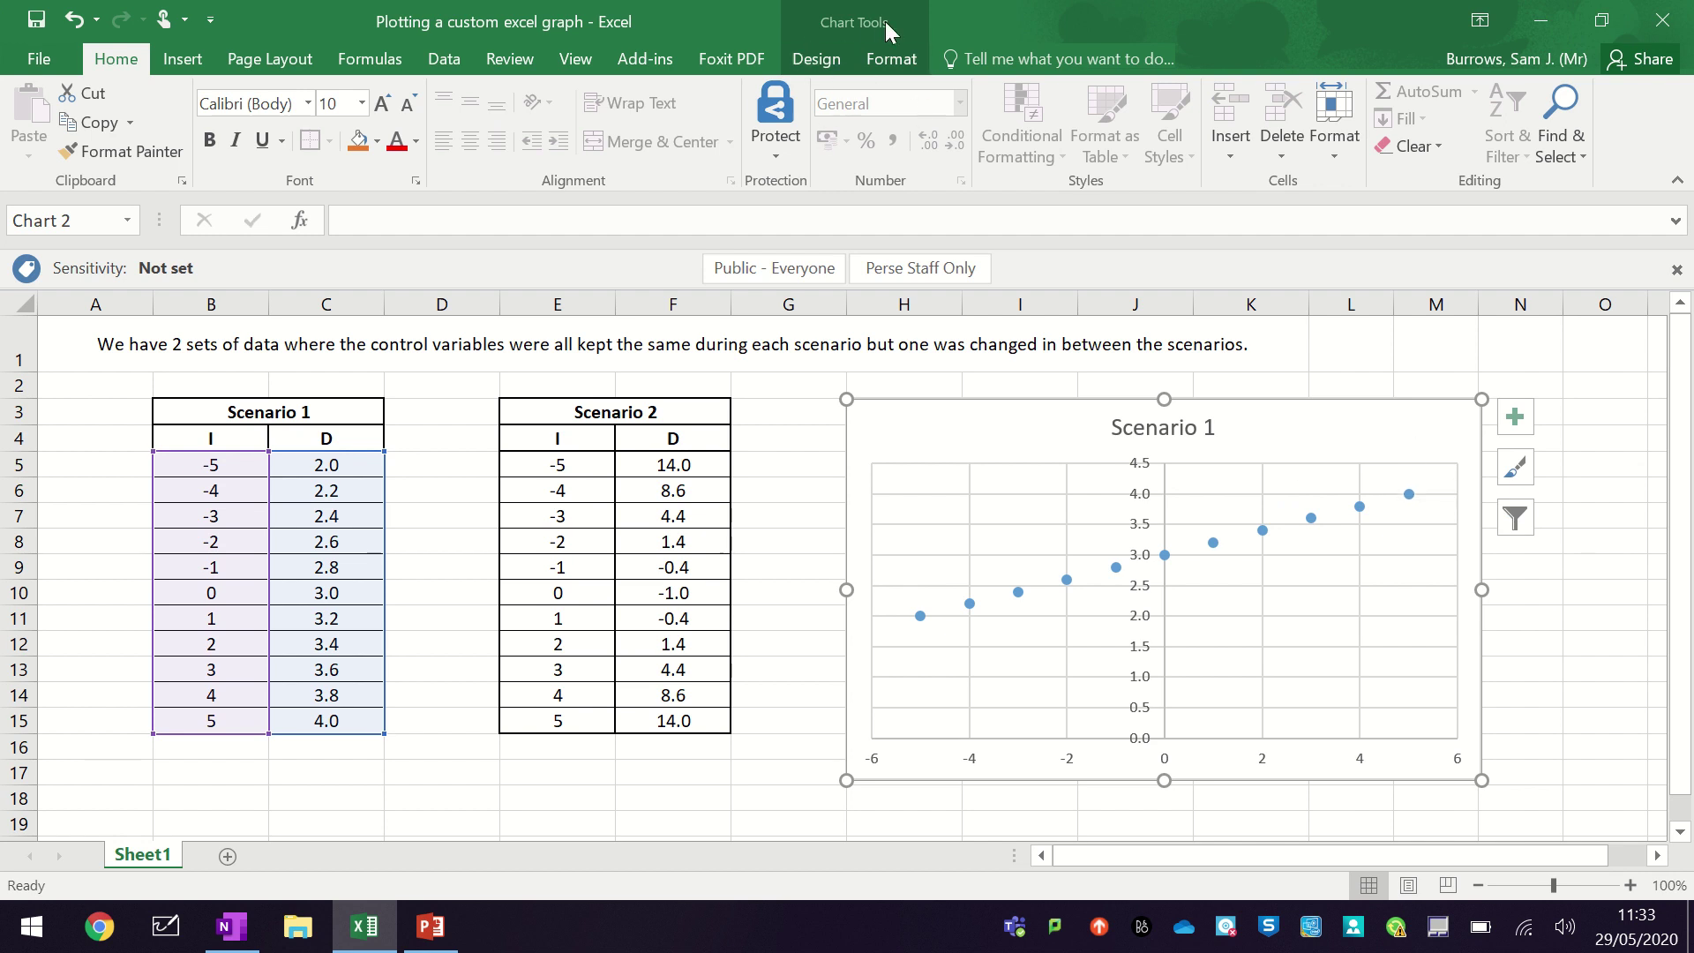
pyautogui.click(818, 61)
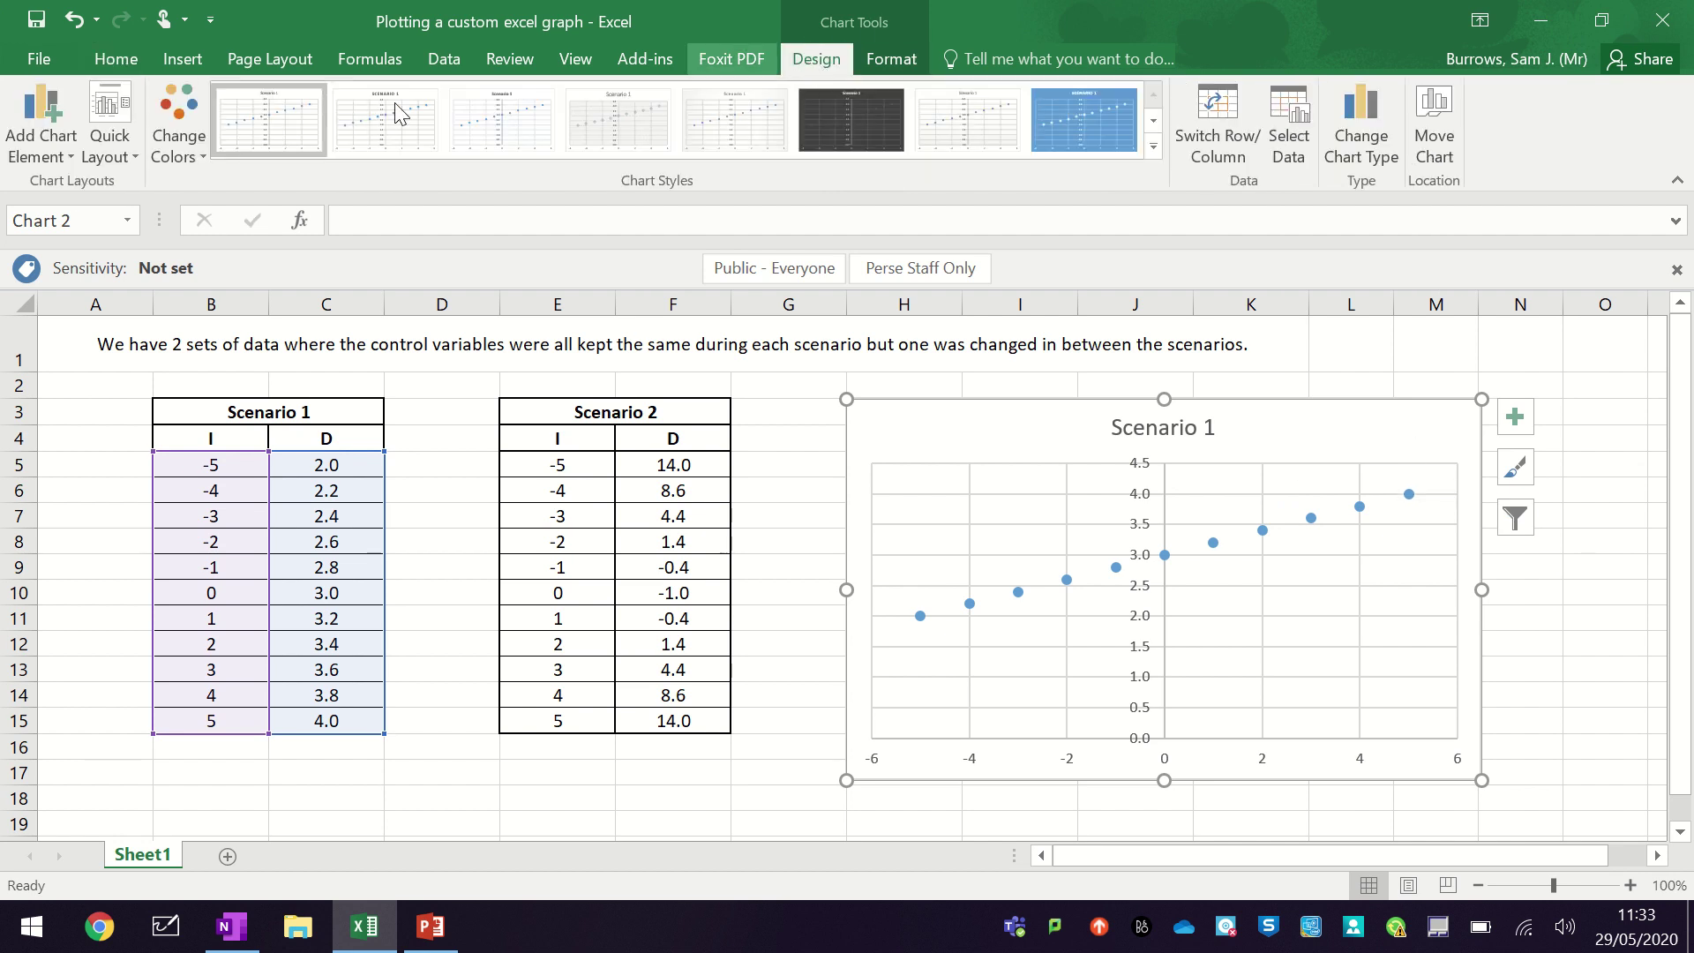
pyautogui.click(109, 133)
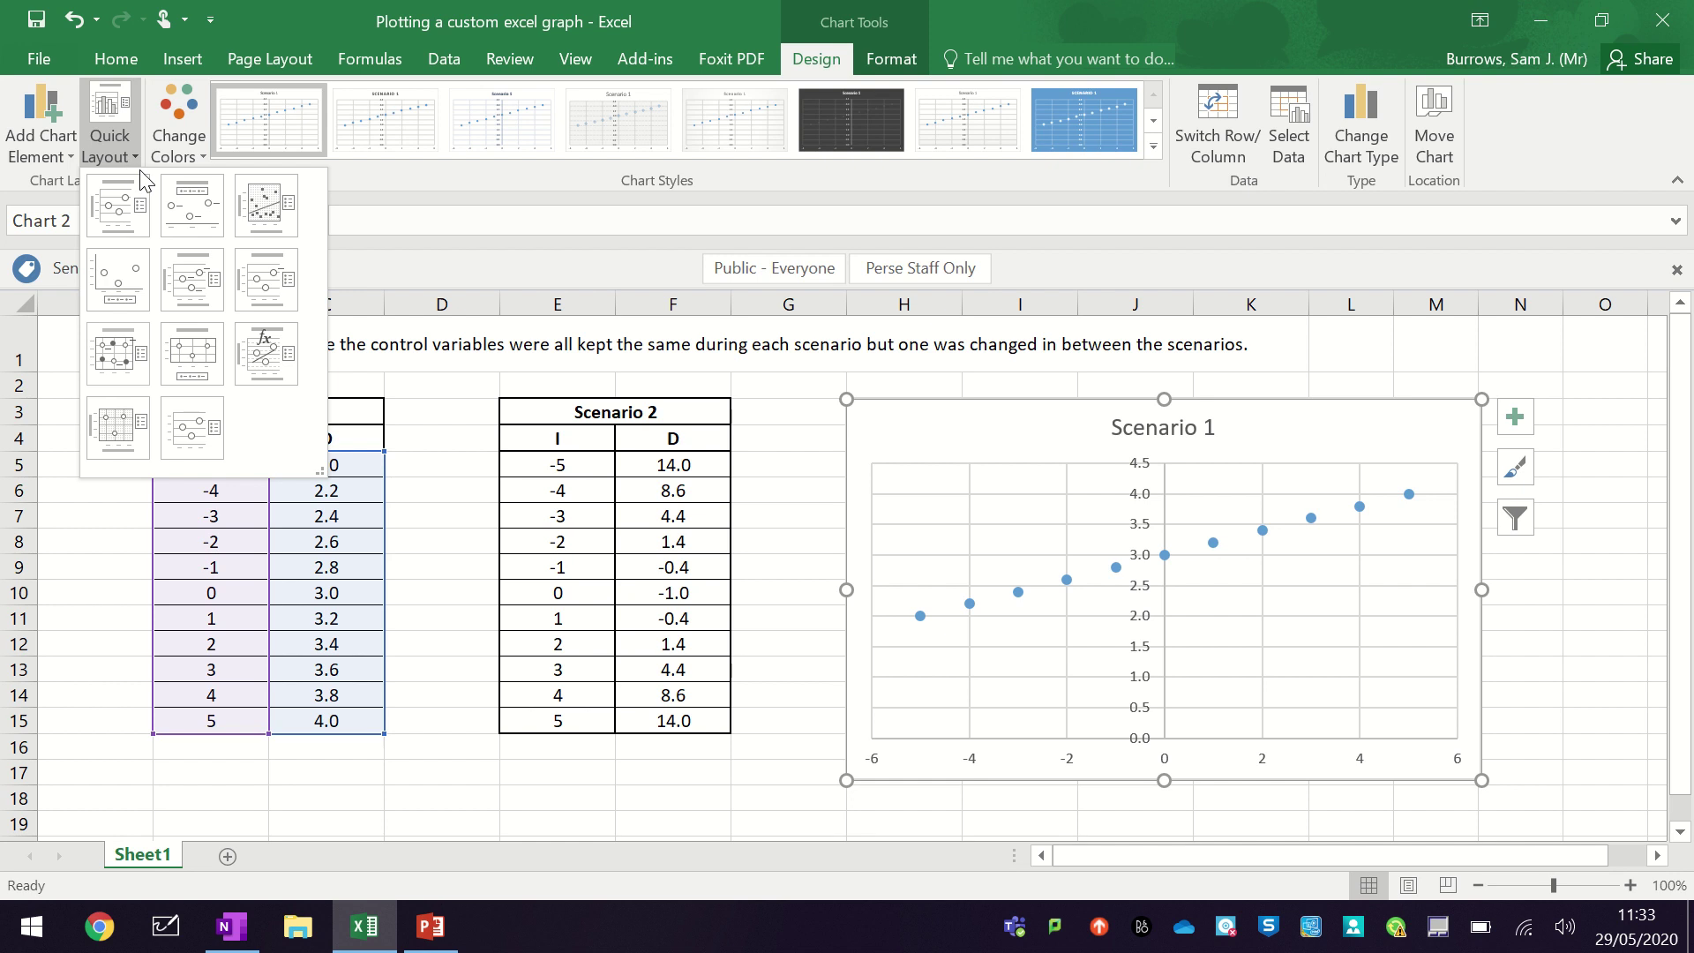
pyautogui.click(276, 215)
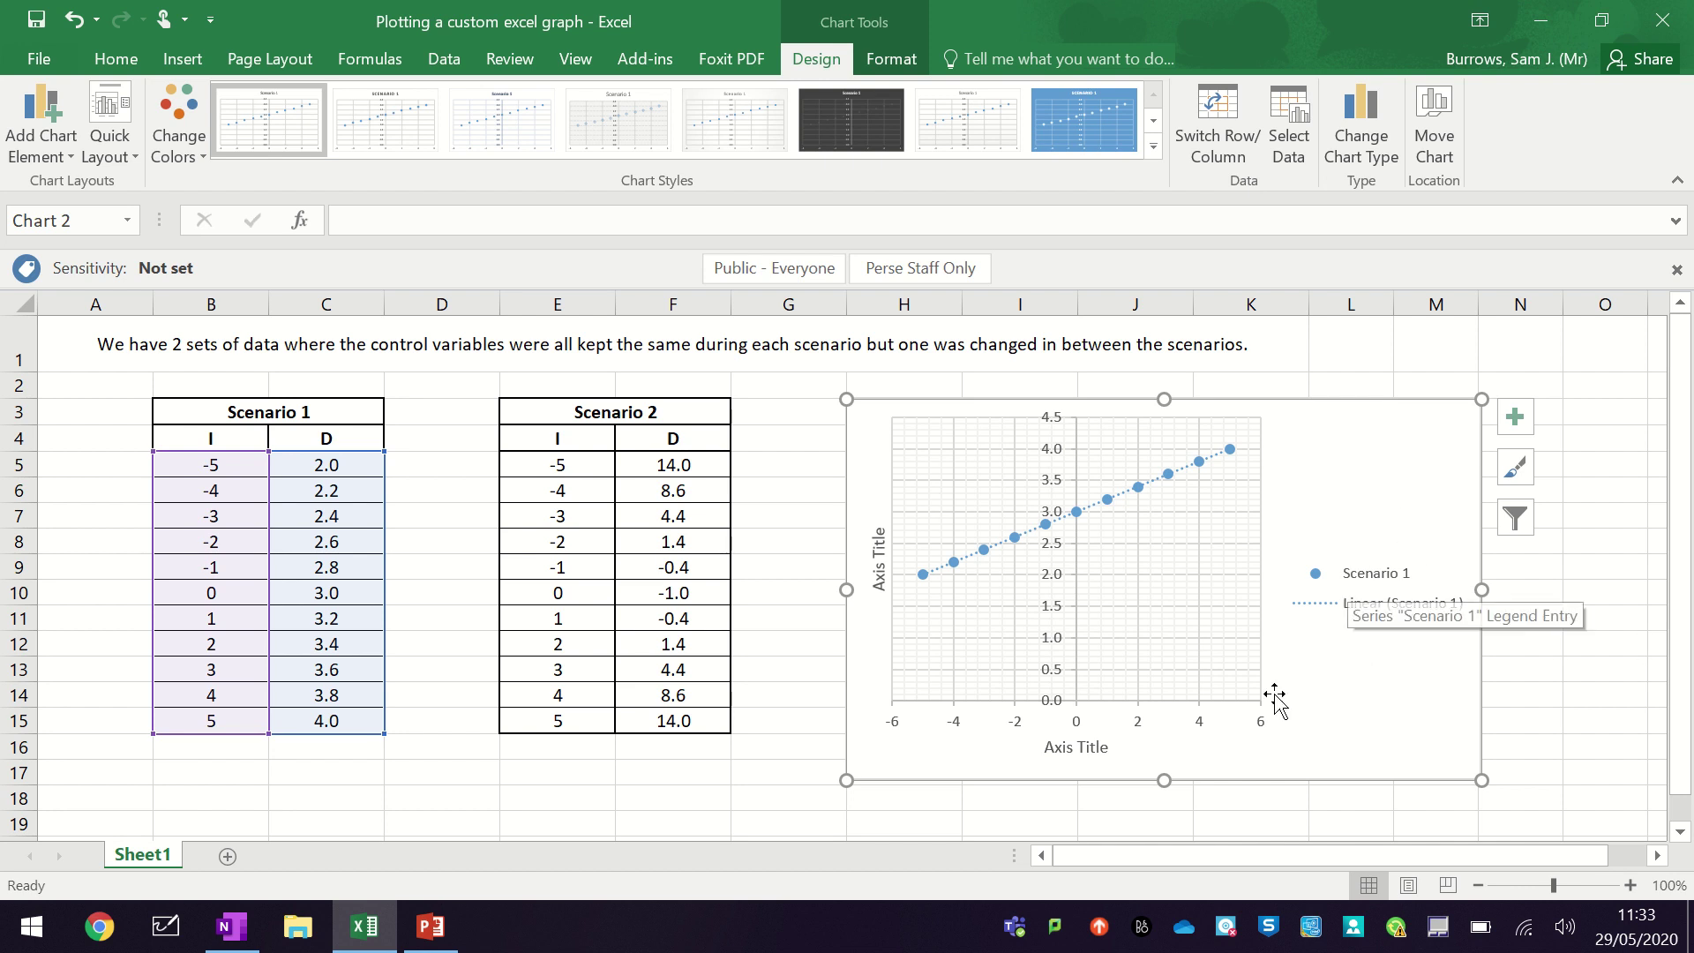
# - Title the horizontal axis 'Independent variable'
pyautogui.click(1081, 746)
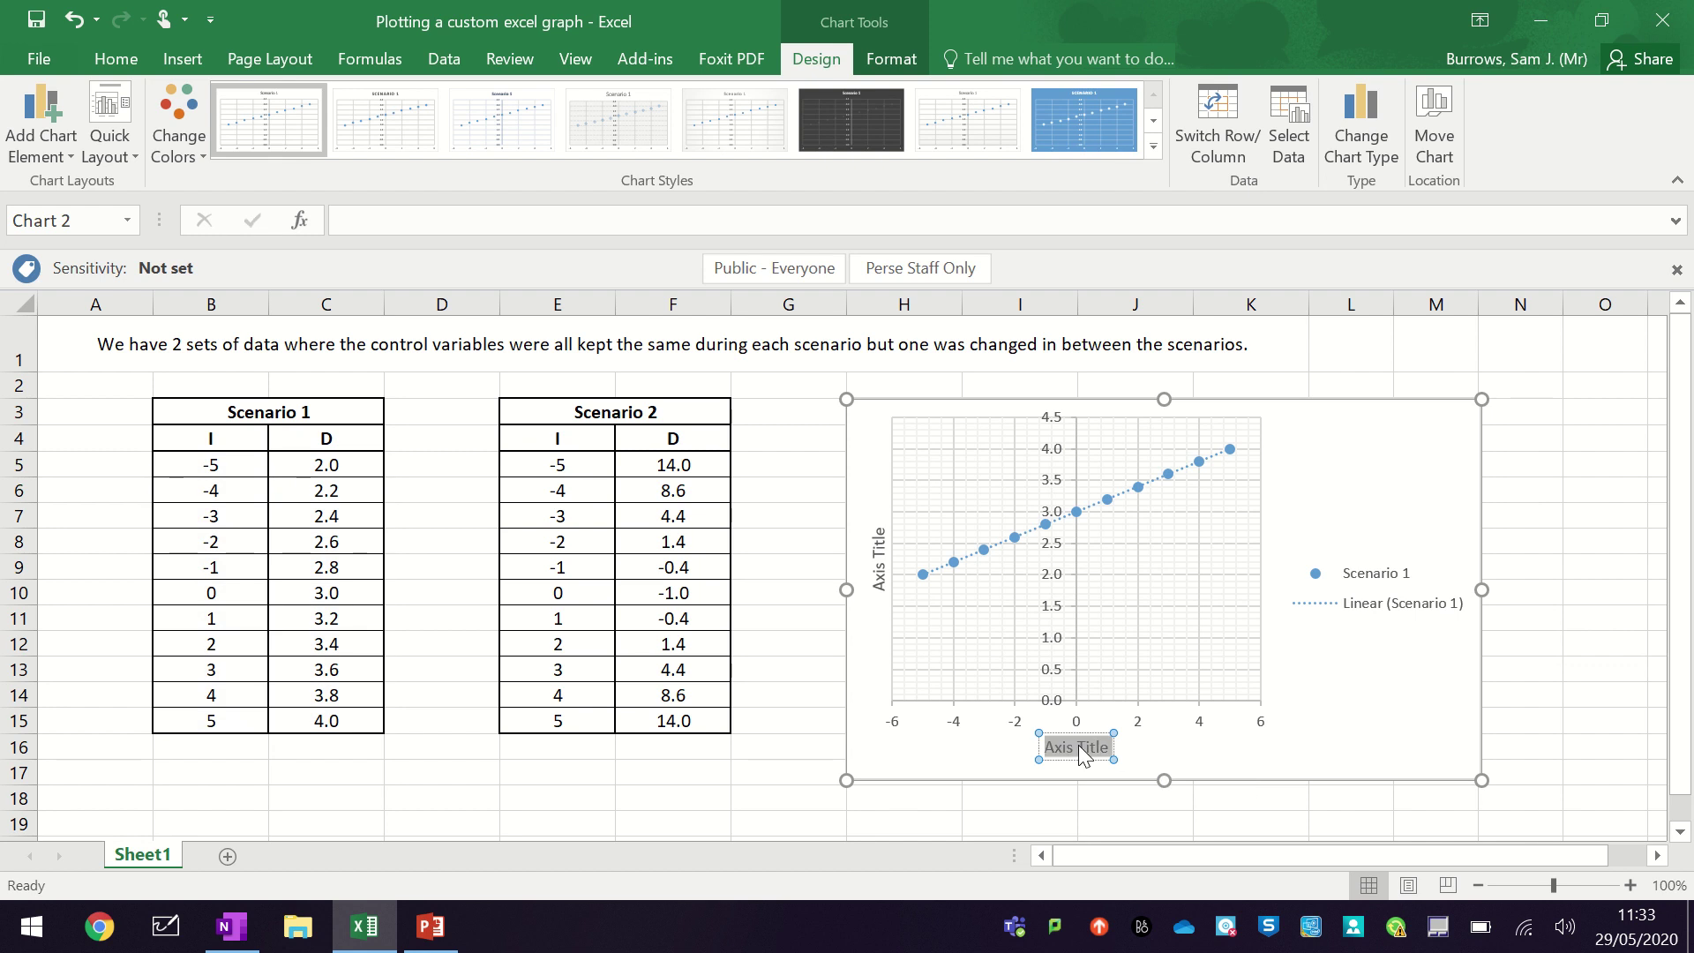
pyautogui.write('Independent')
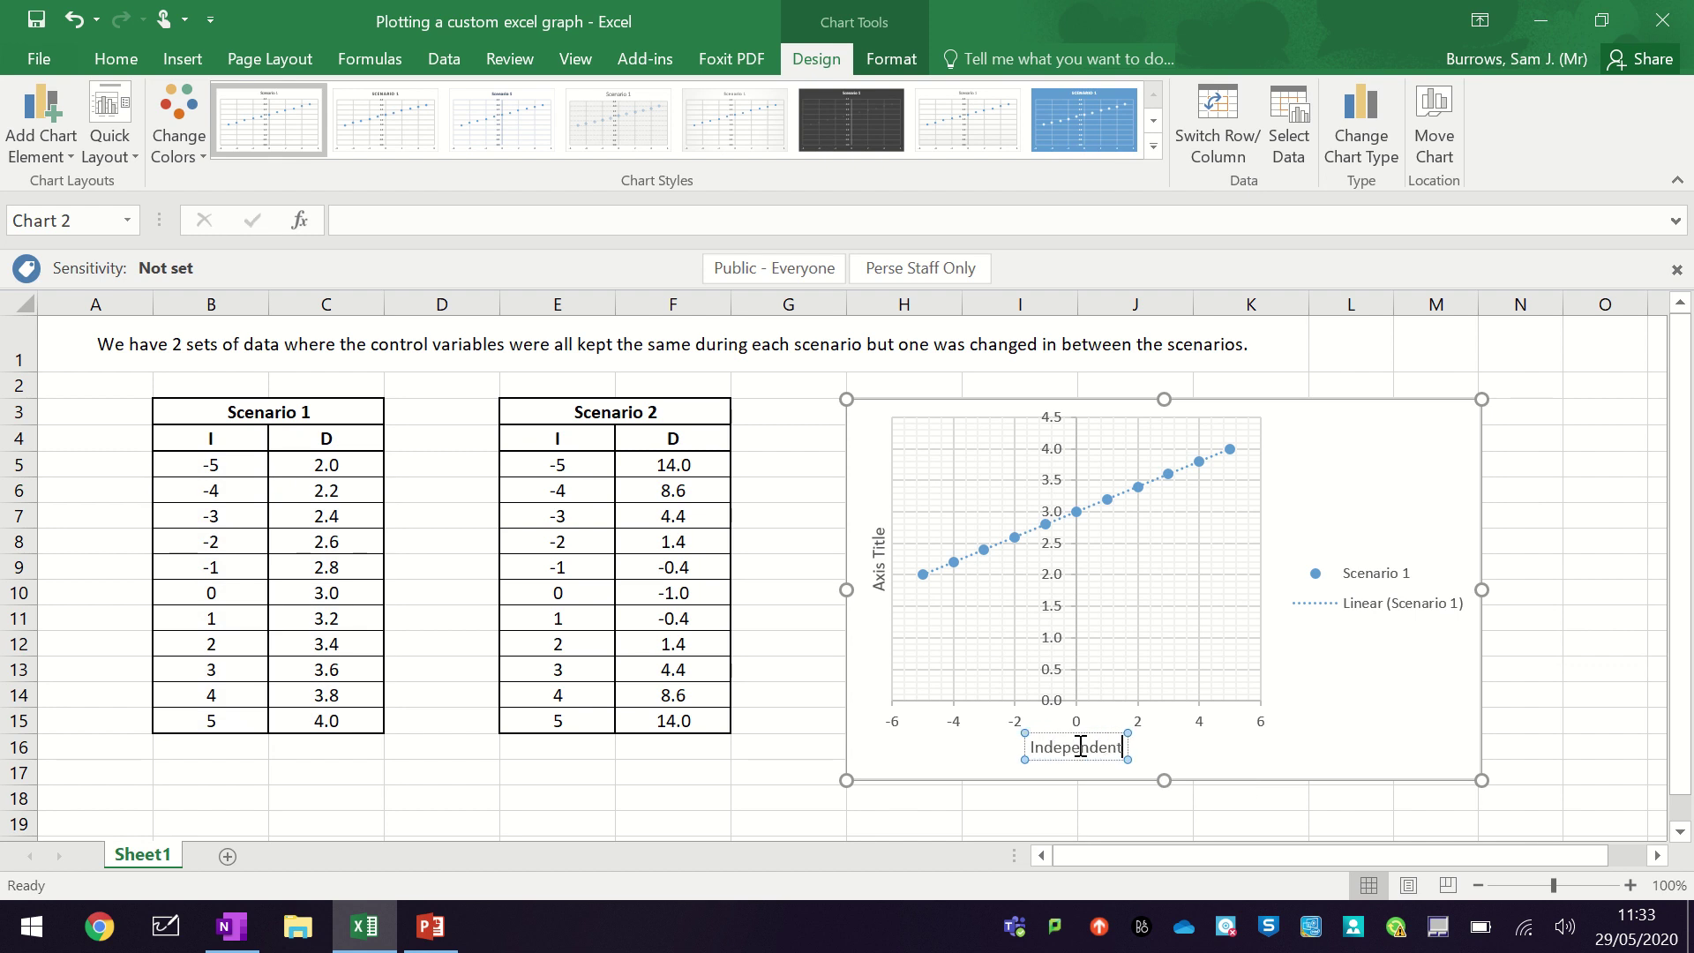
pyautogui.write(' variable')
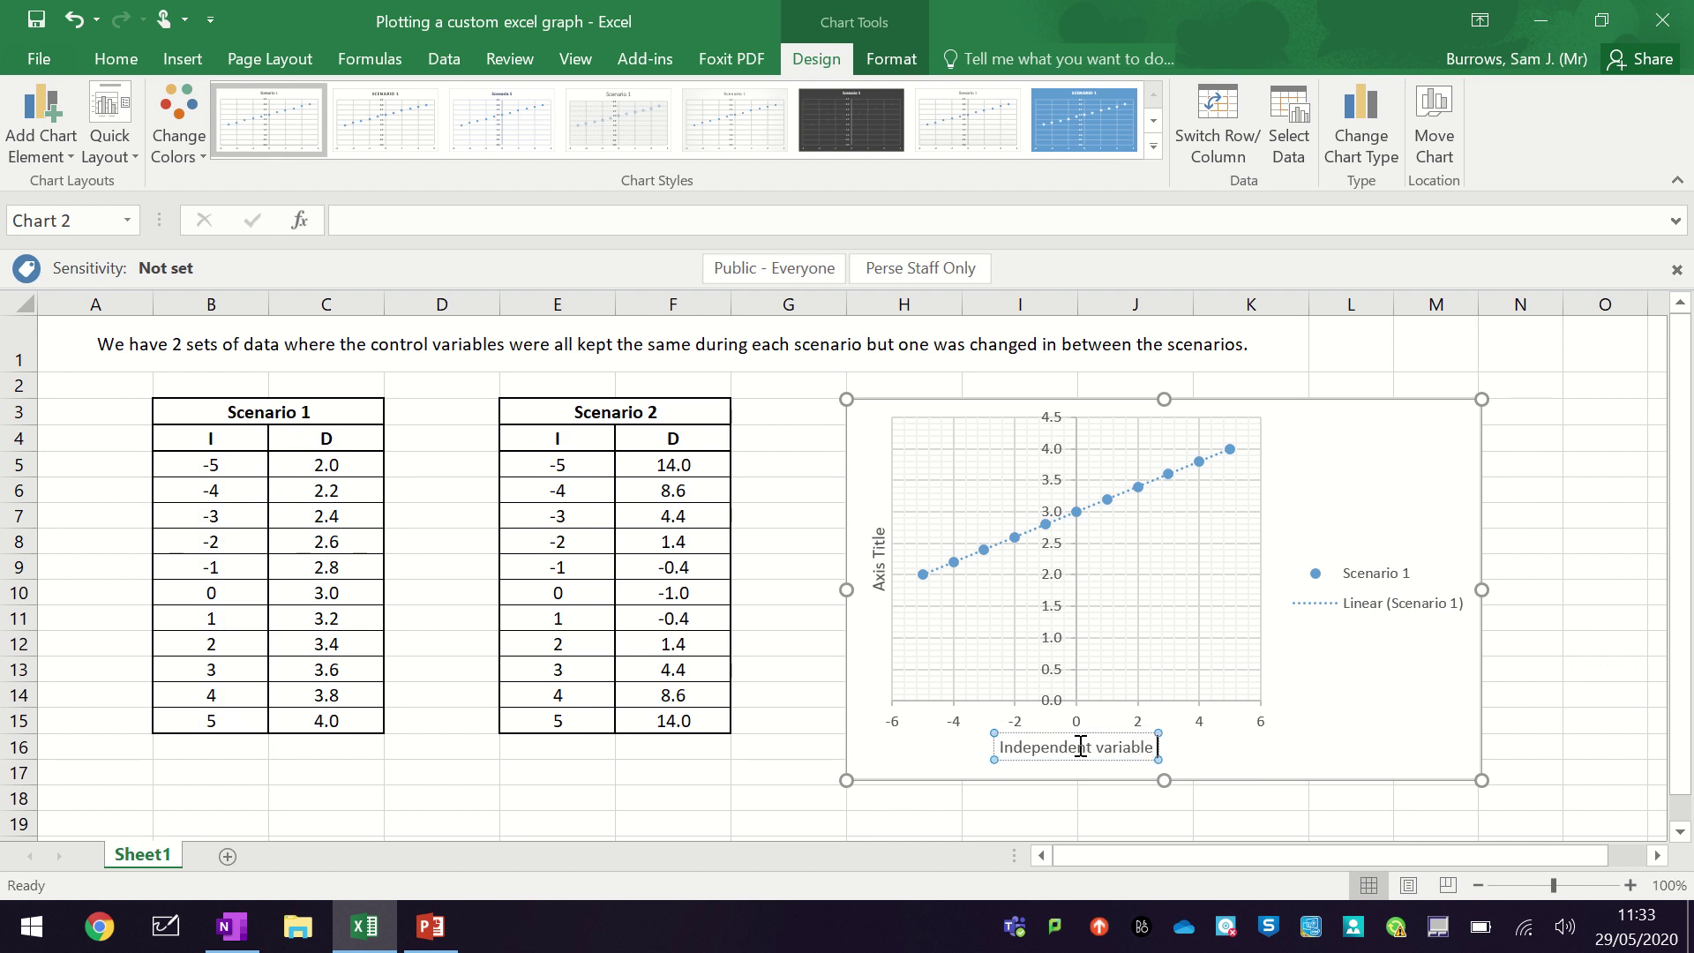
pyautogui.write(' (')
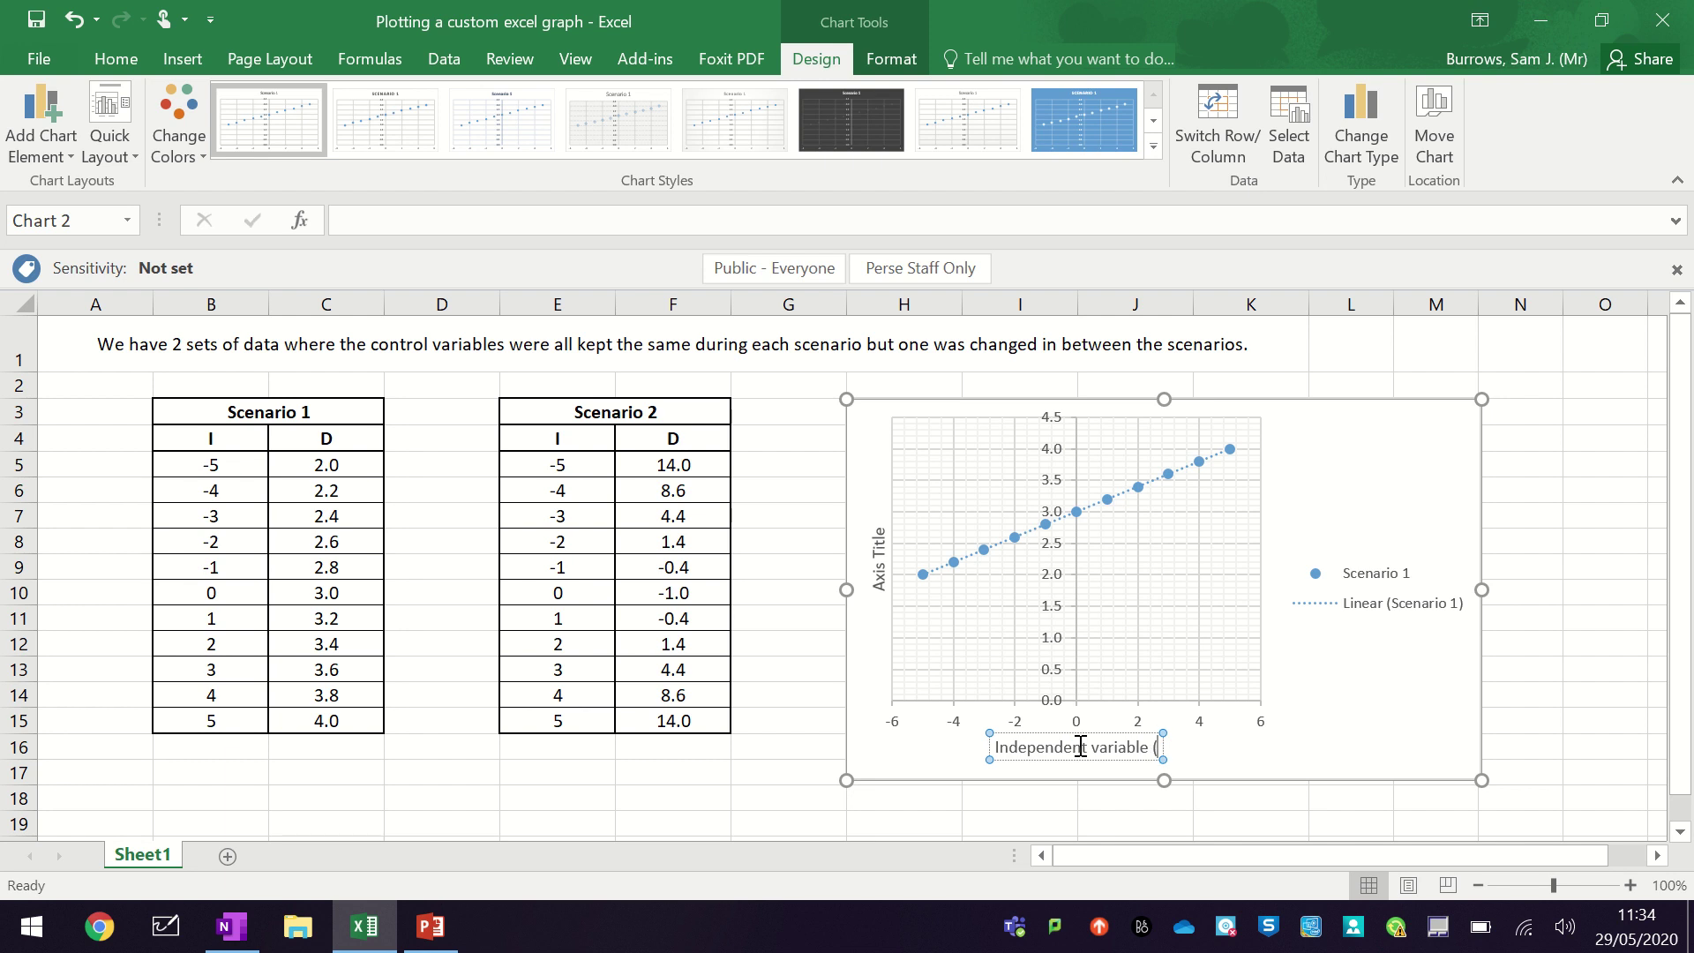
pyautogui.write('m')
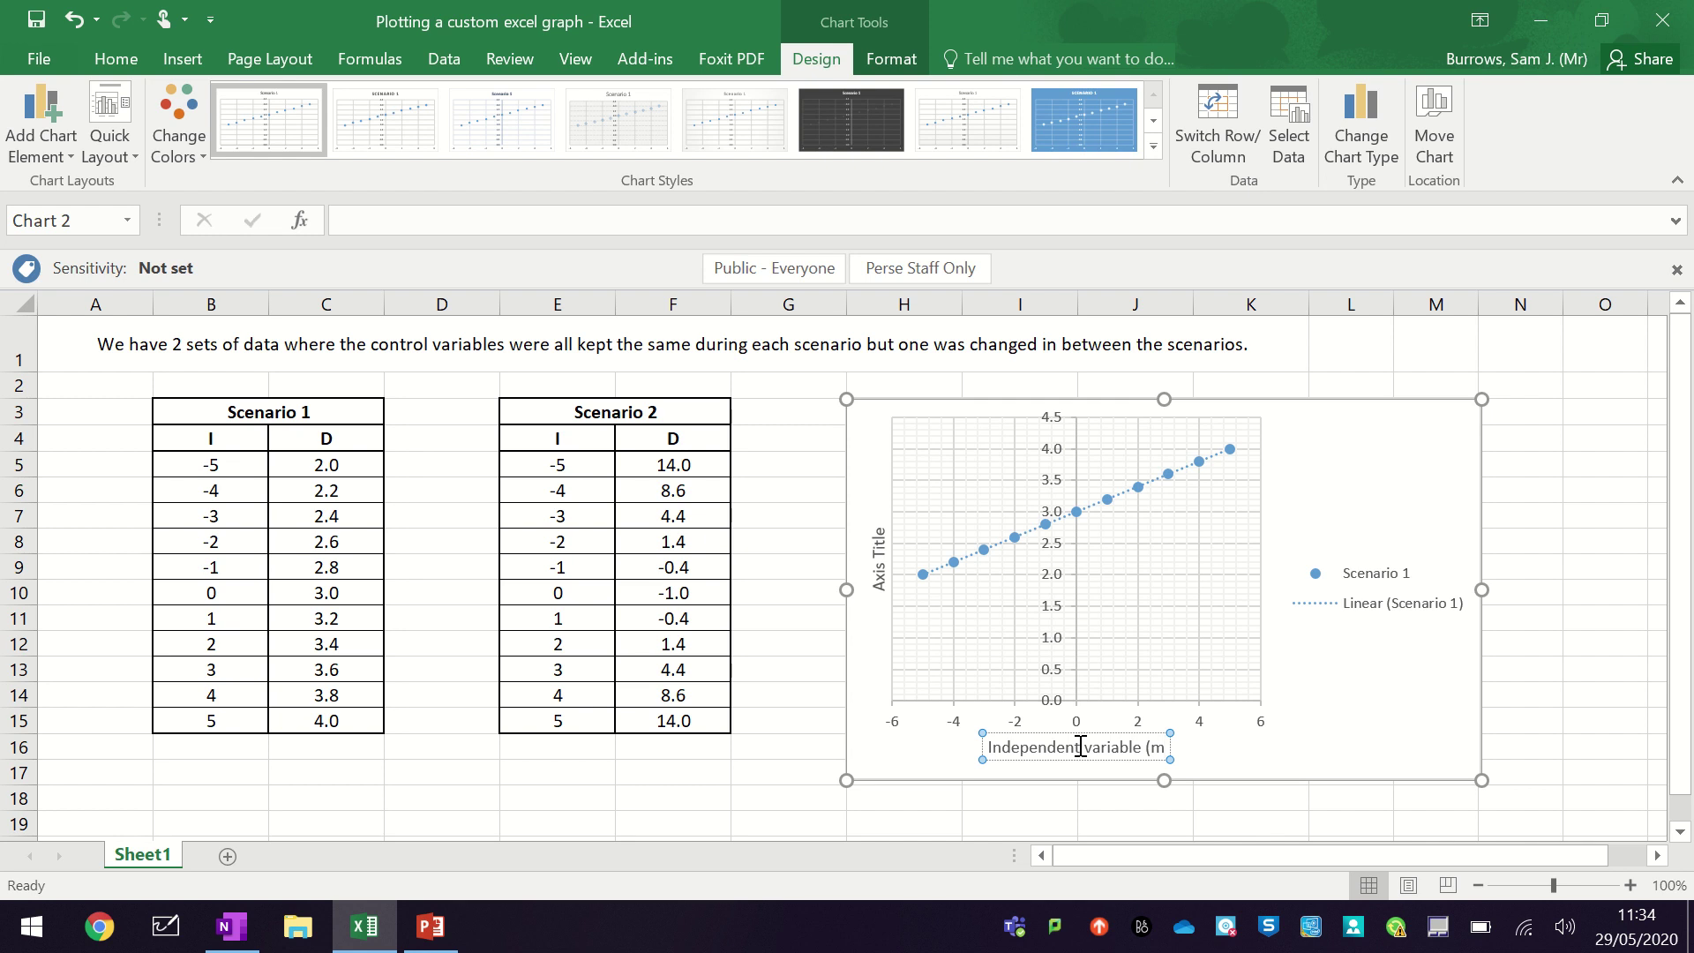
pyautogui.write('²')
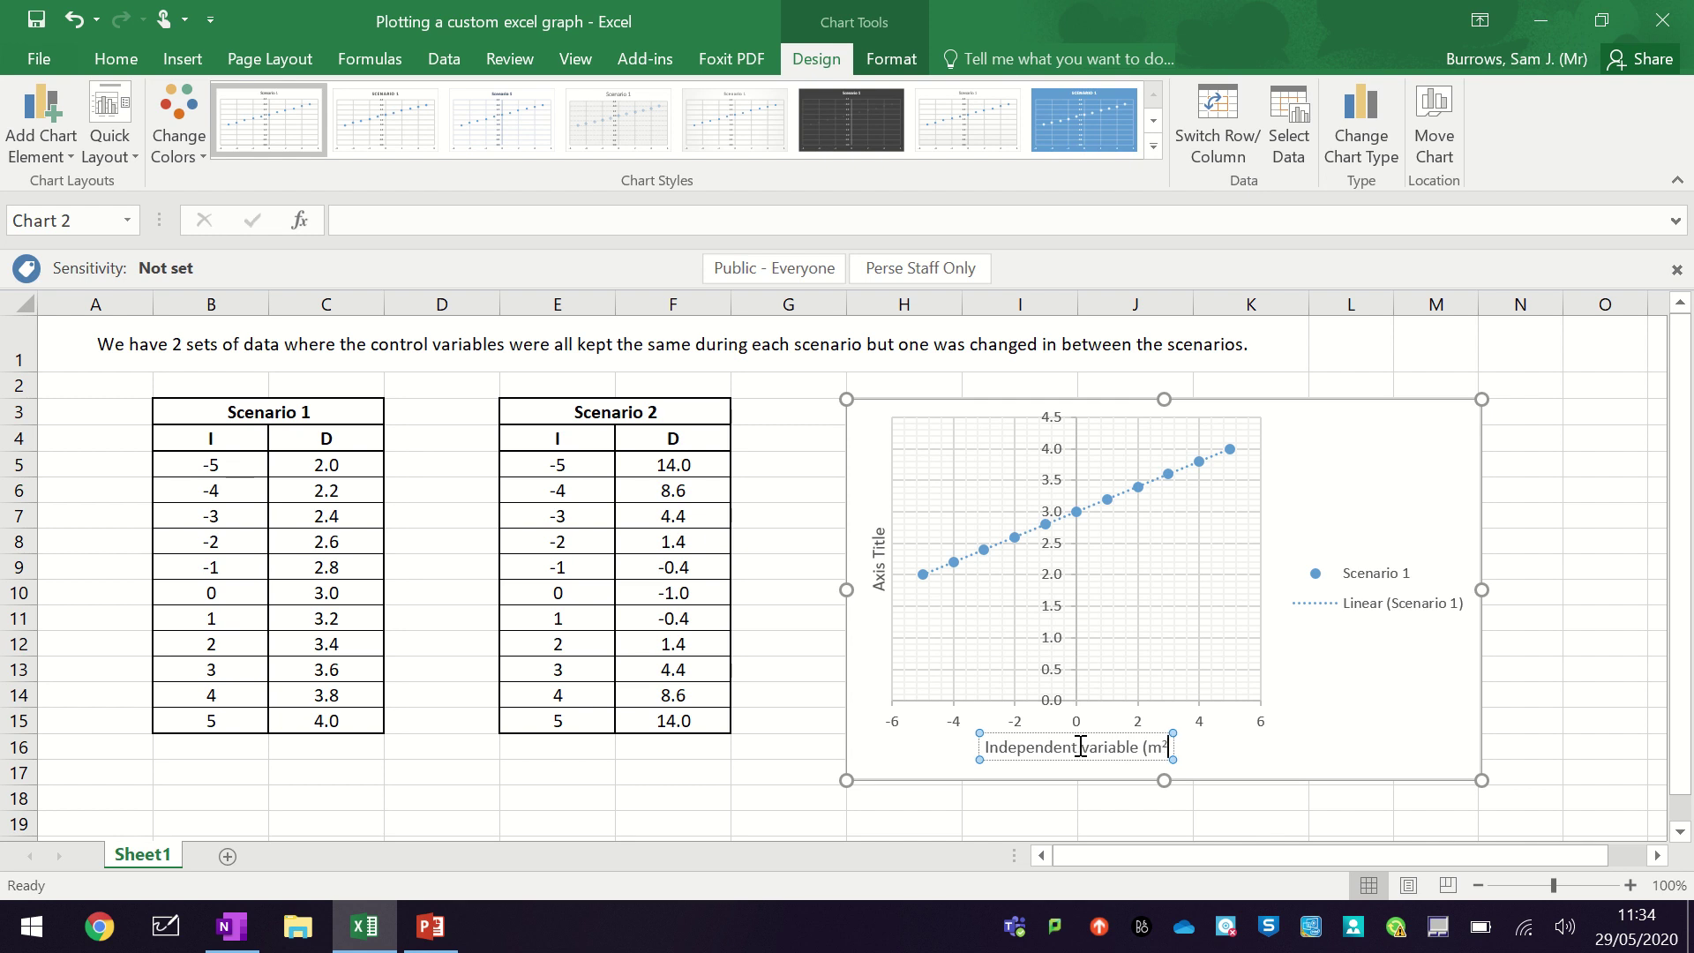
pyautogui.write(')')
pyautogui.press('BackSpace')
pyautogui.press('BackSpace')
pyautogui.press('BackSpace')
pyautogui.press('BackSpace')
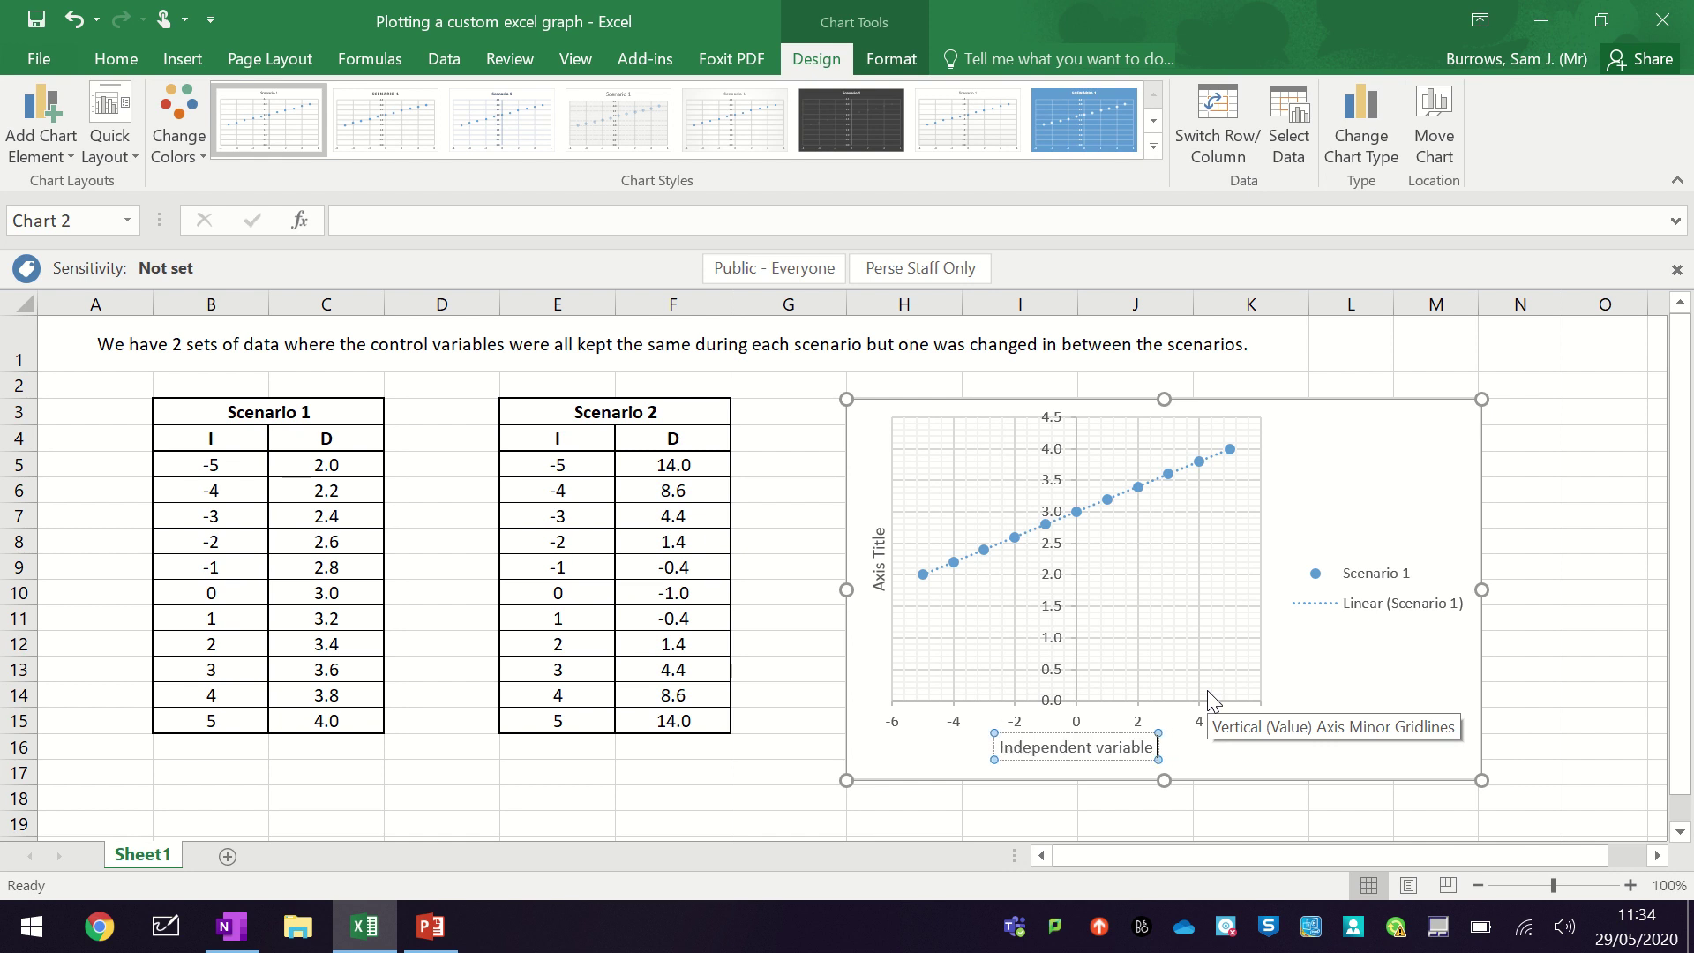
pyautogui.click(1585, 538)
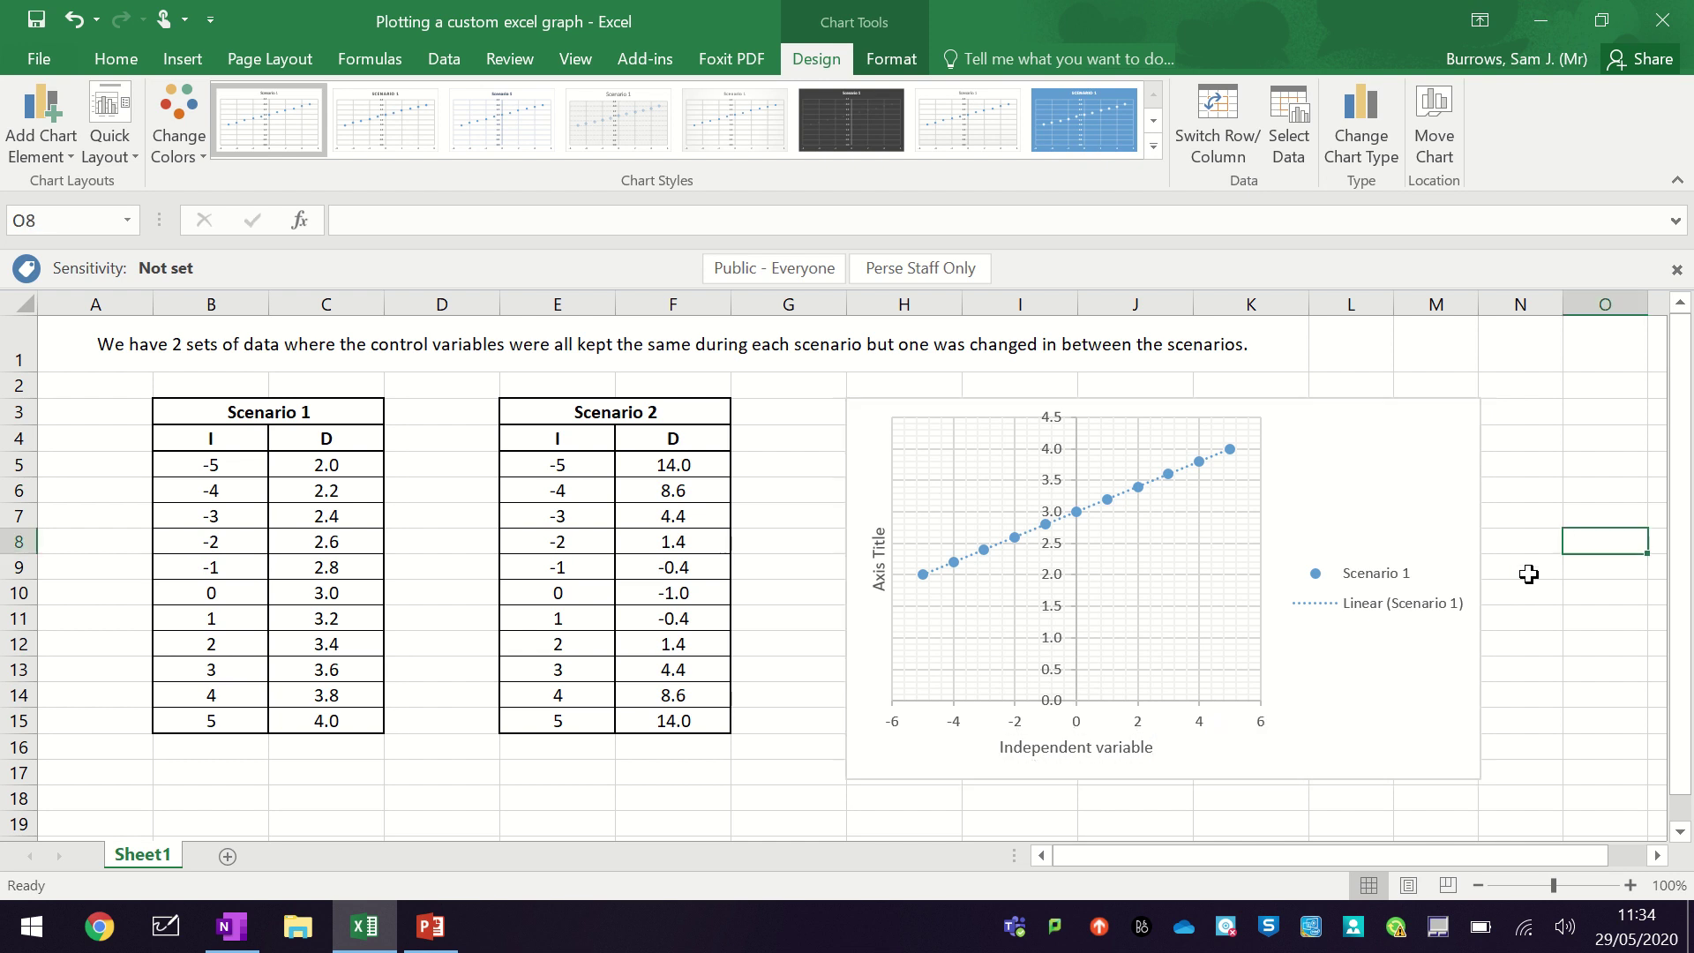
# - Title the vertical axis 'Dependent variable', correcting typos, and select the horizontal title for bolding
pyautogui.click(885, 545)
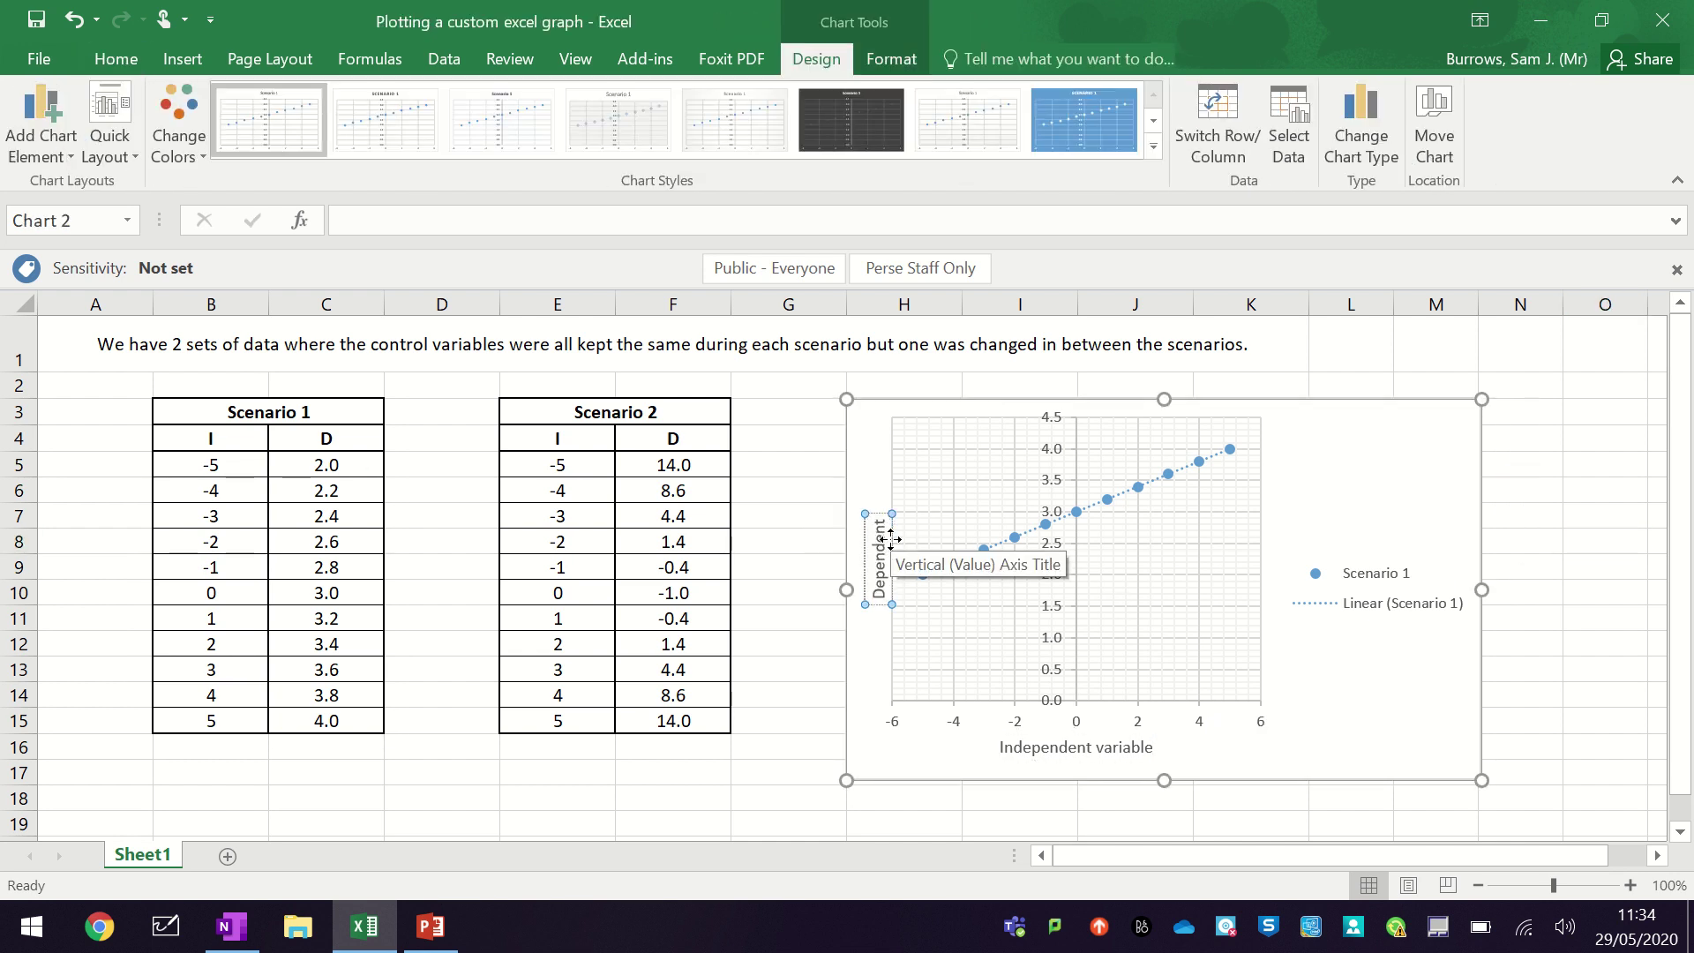
pyautogui.write('ndent variab')
pyautogui.press('BackSpace')
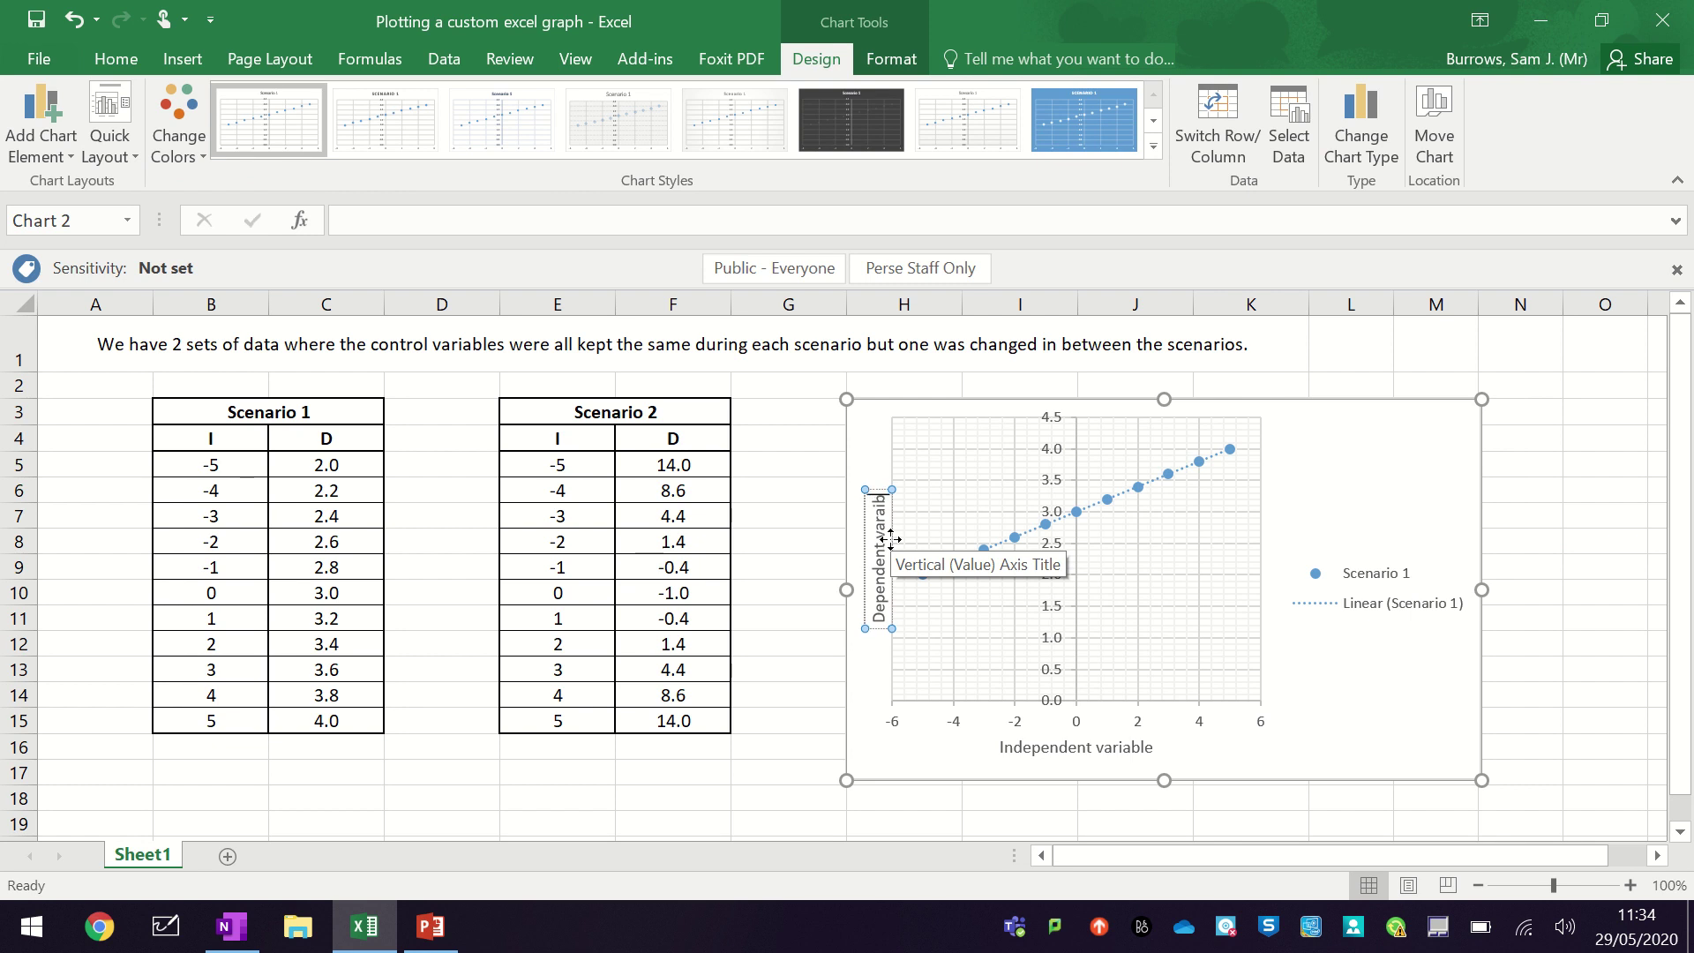
pyautogui.press('BackSpace')
pyautogui.press('BackSpace')
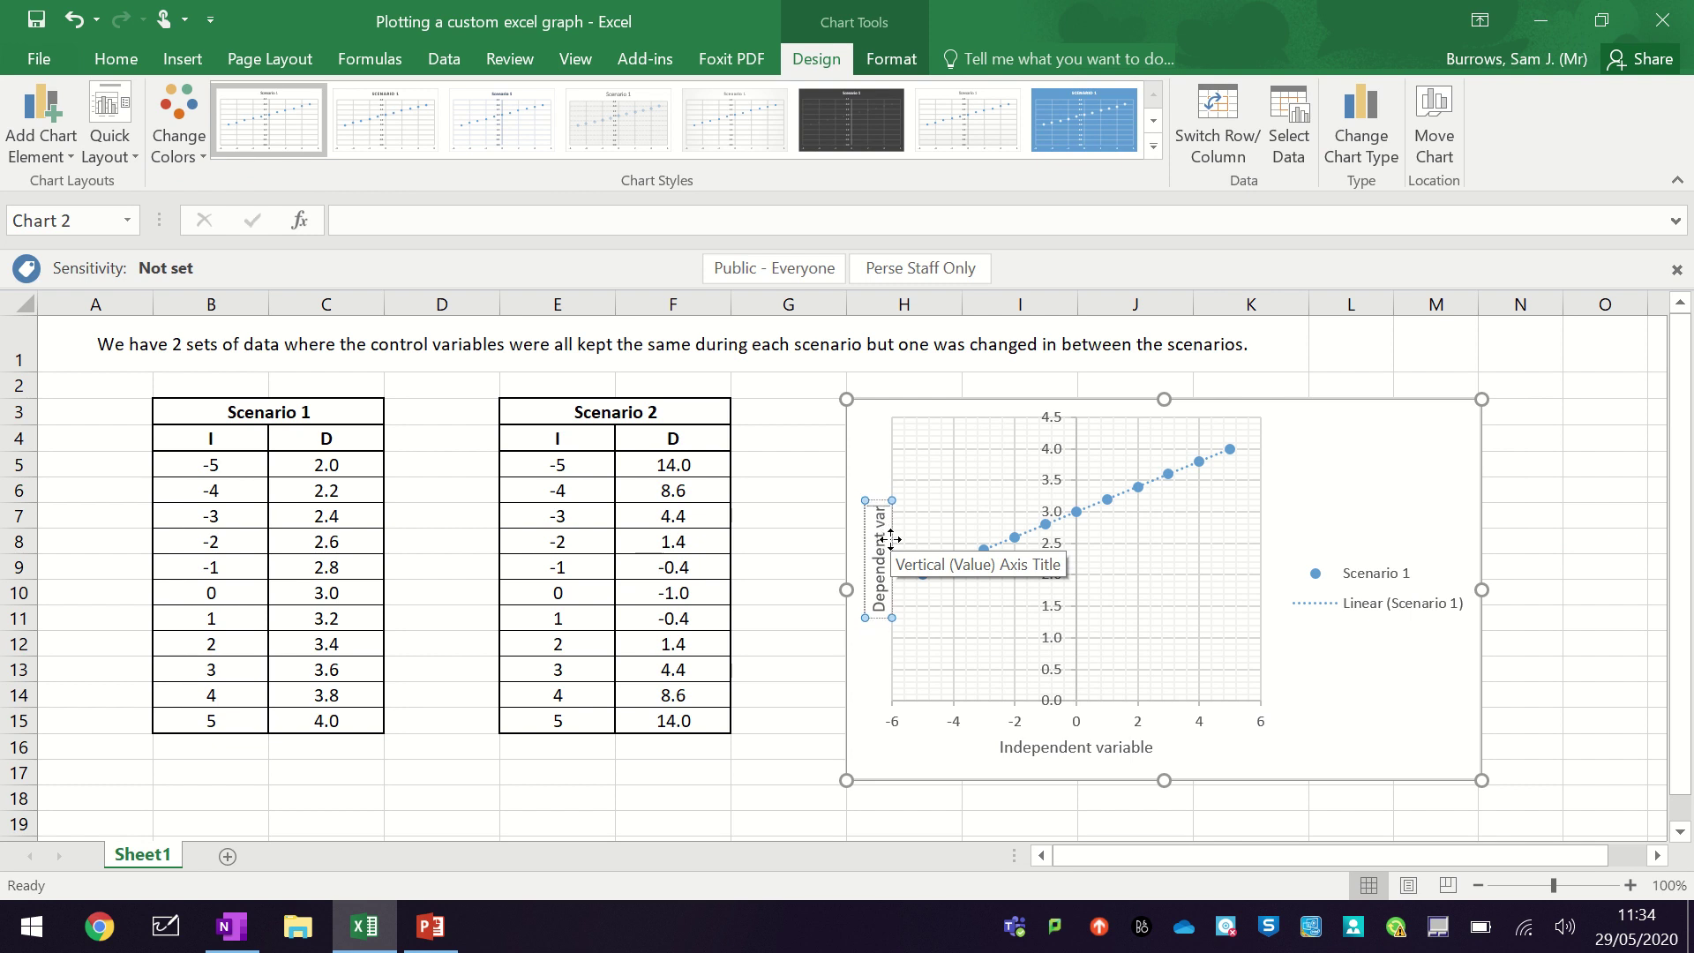
pyautogui.write('iable')
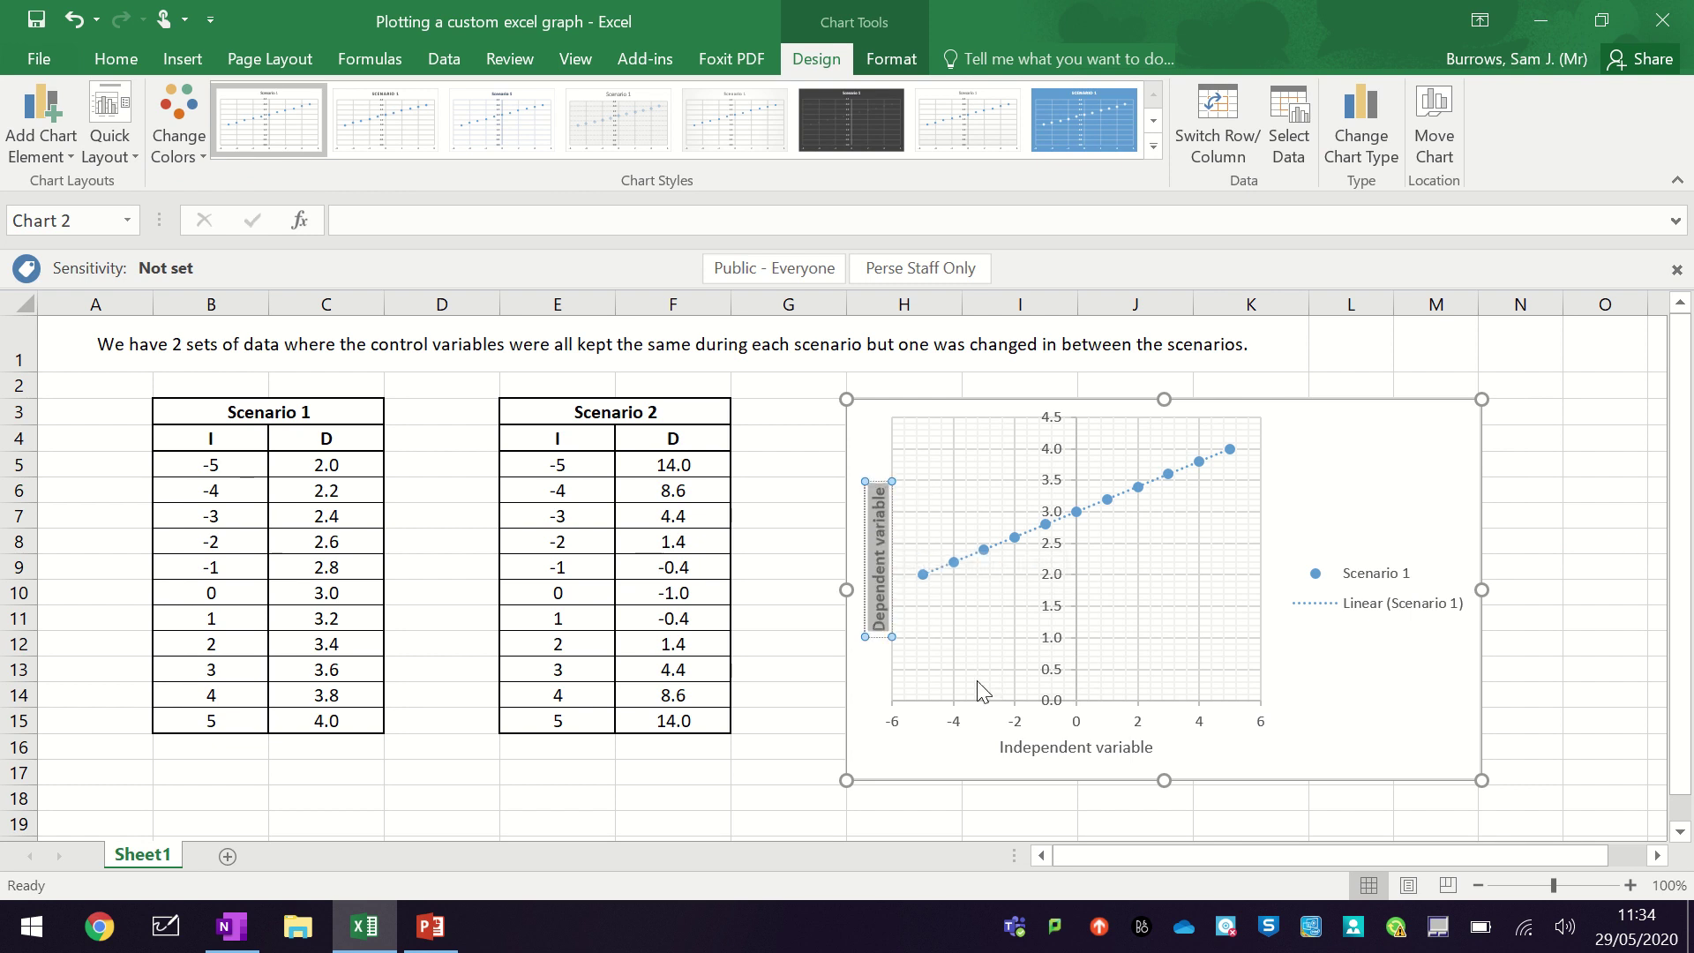
pyautogui.tripleClick(1111, 748)
pyautogui.click(838, 769)
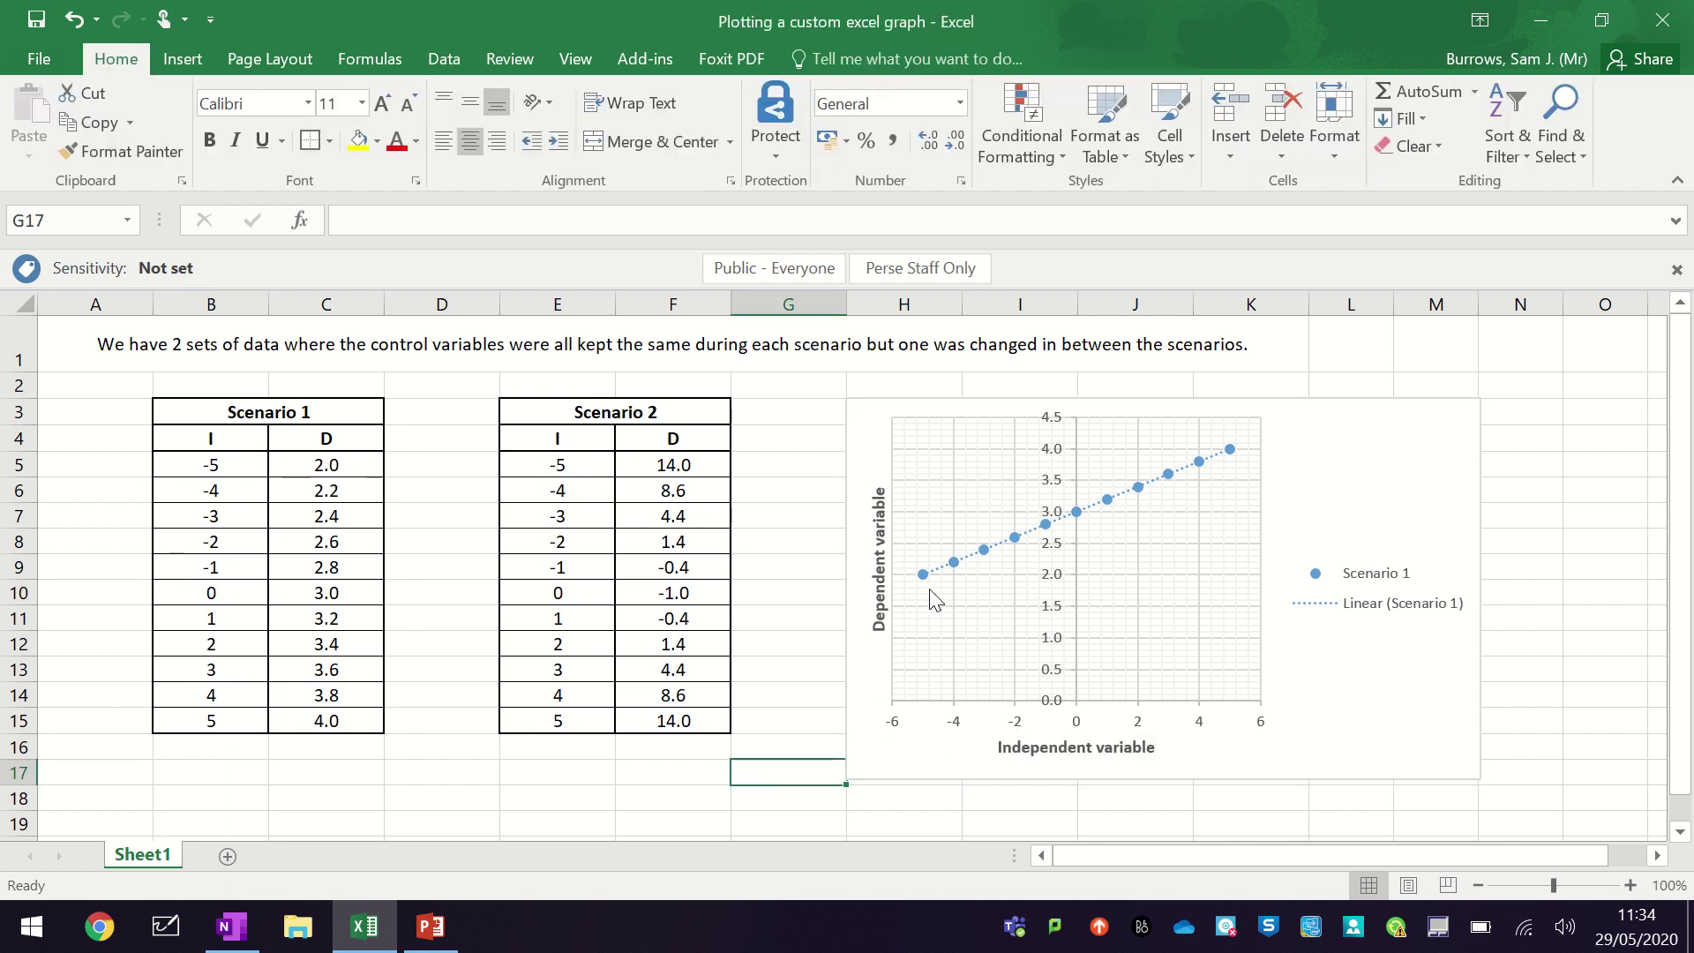
pyautogui.click(985, 463)
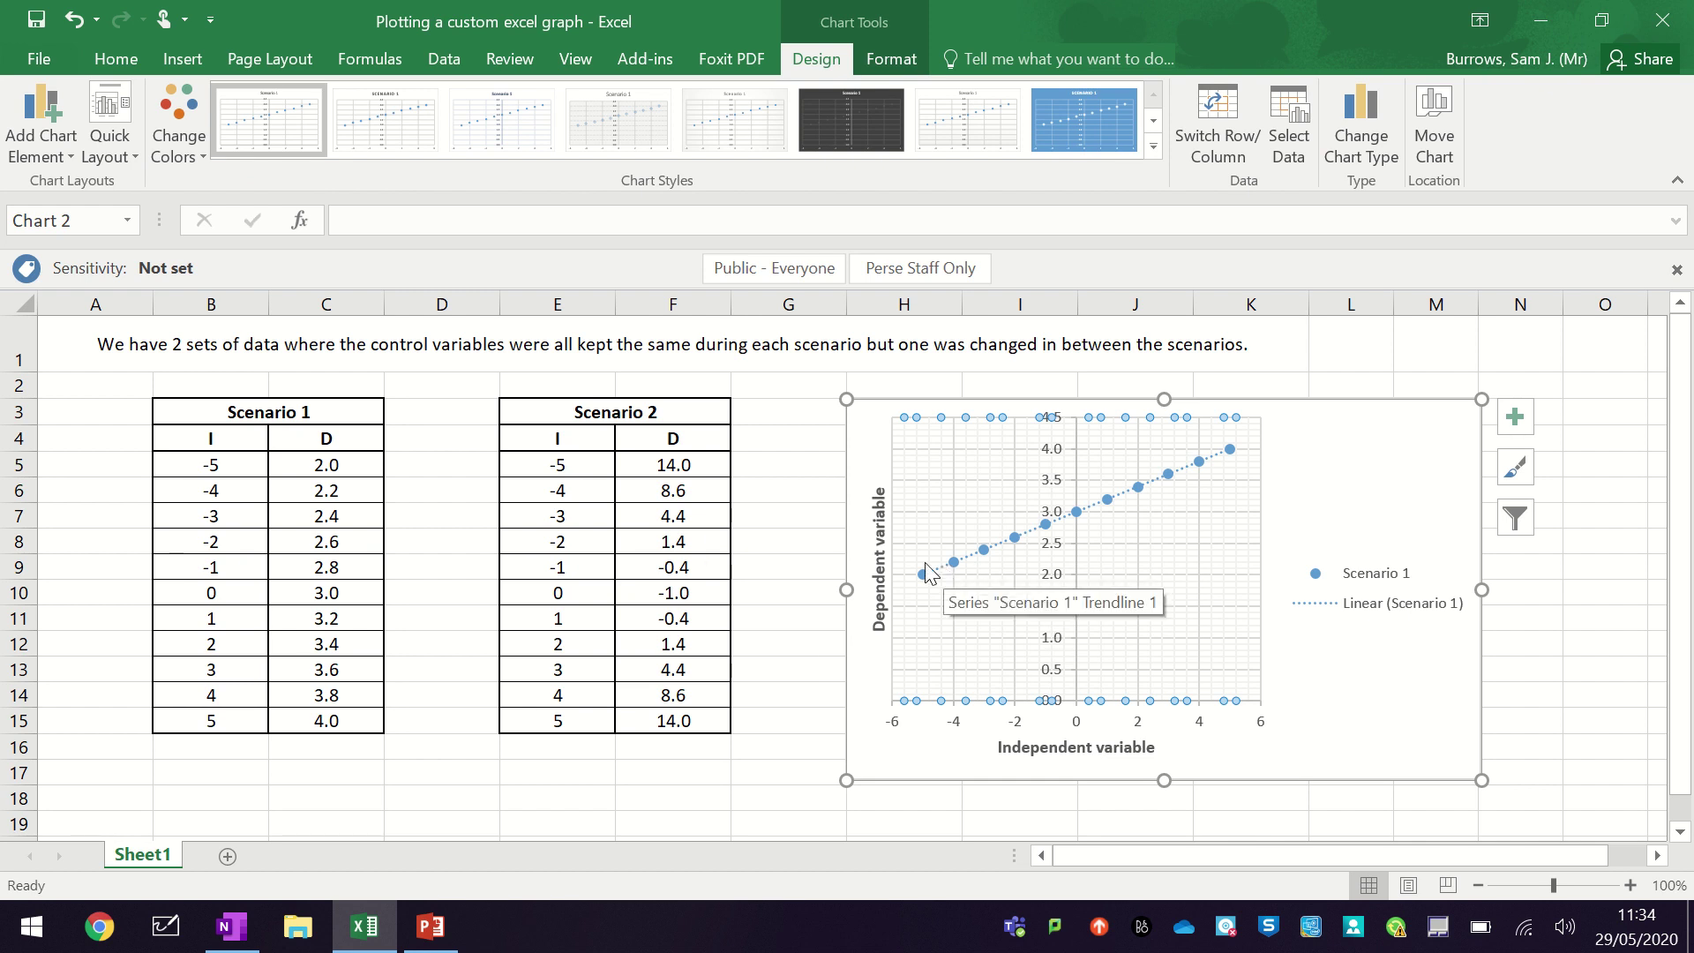
pyautogui.click(60, 158)
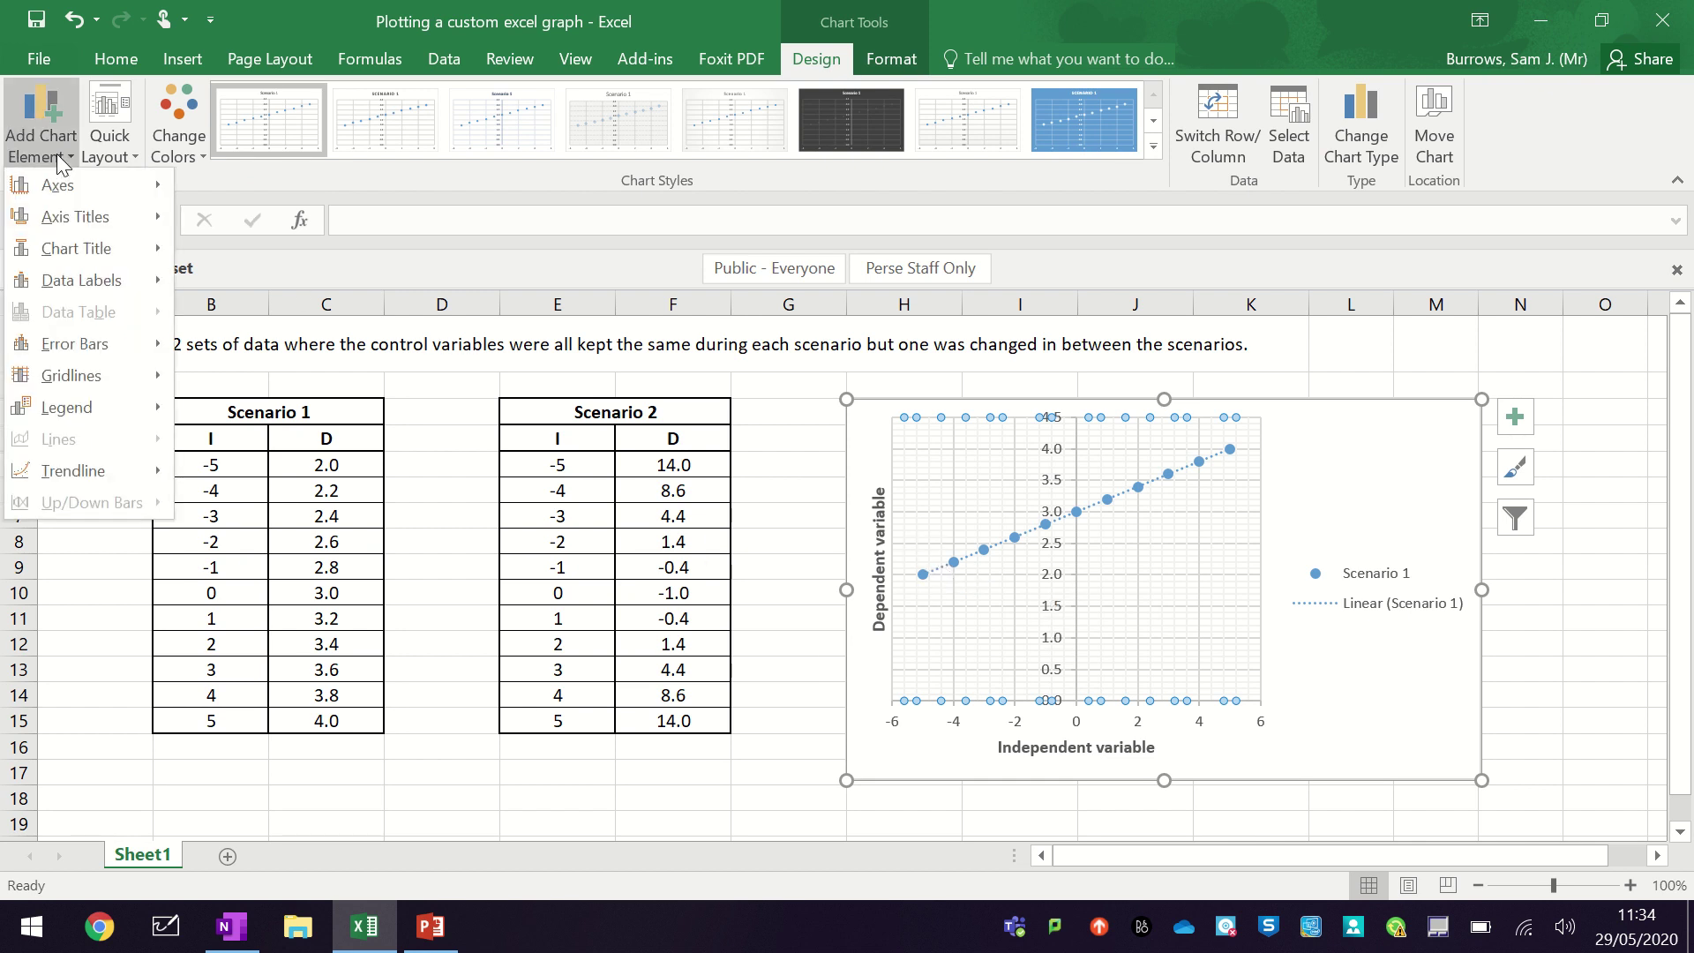
pyautogui.moveTo(108, 379)
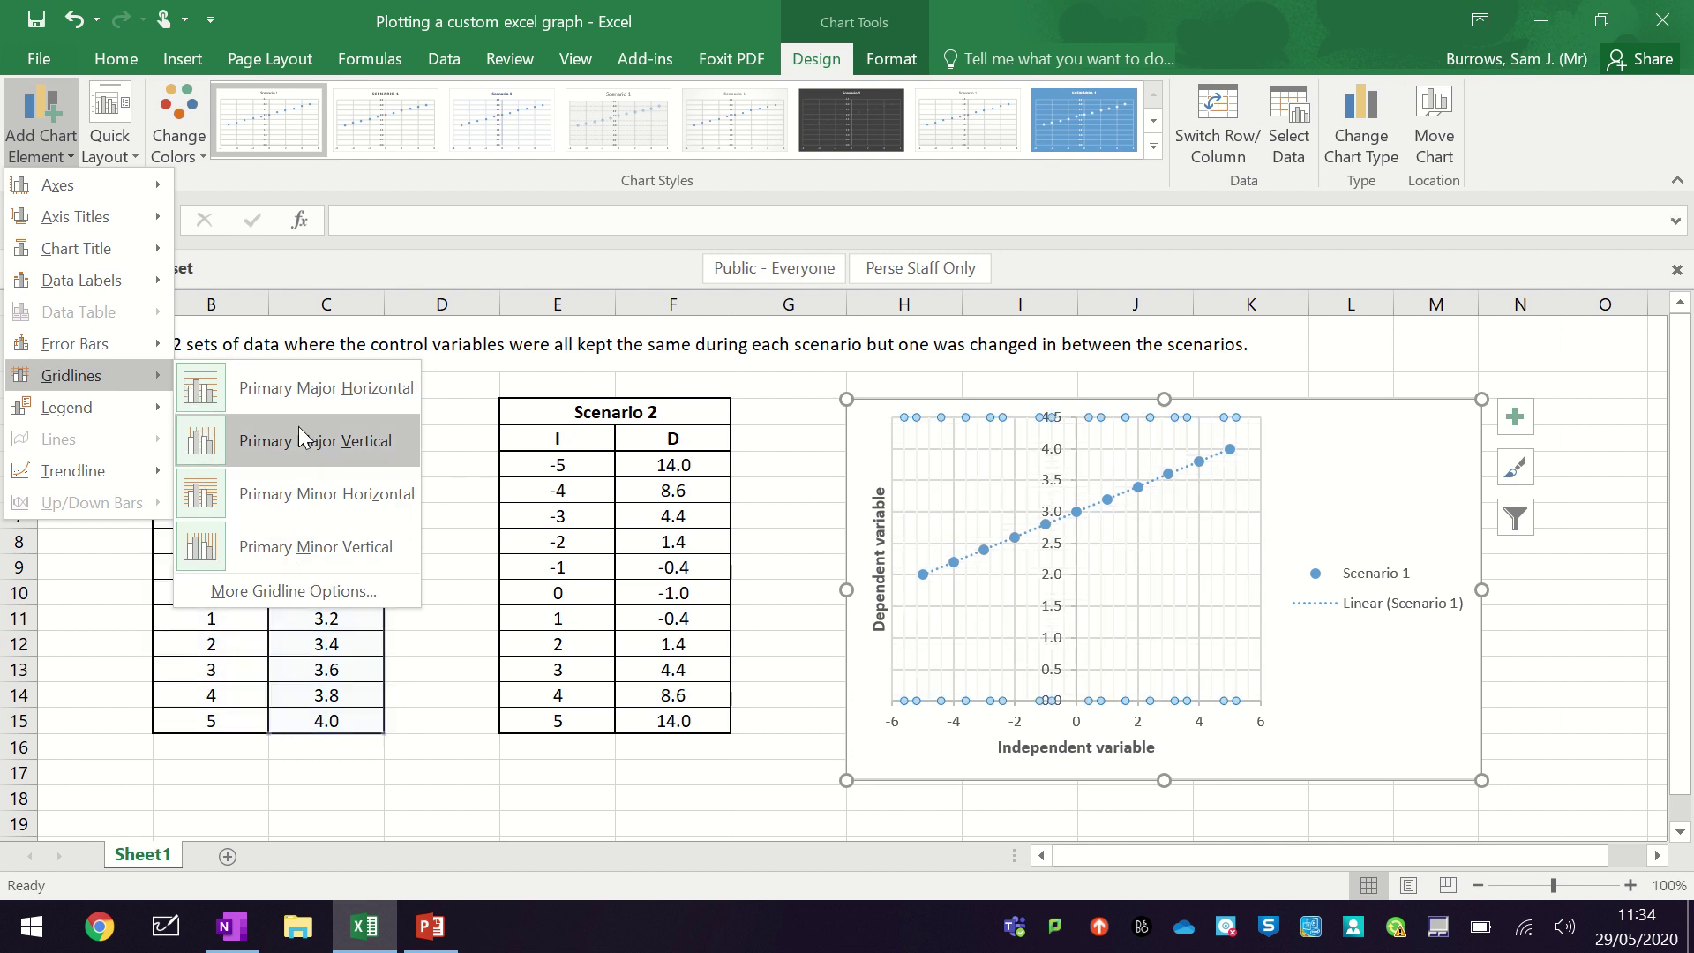
pyautogui.click(1442, 406)
pyautogui.rightClick(1221, 485)
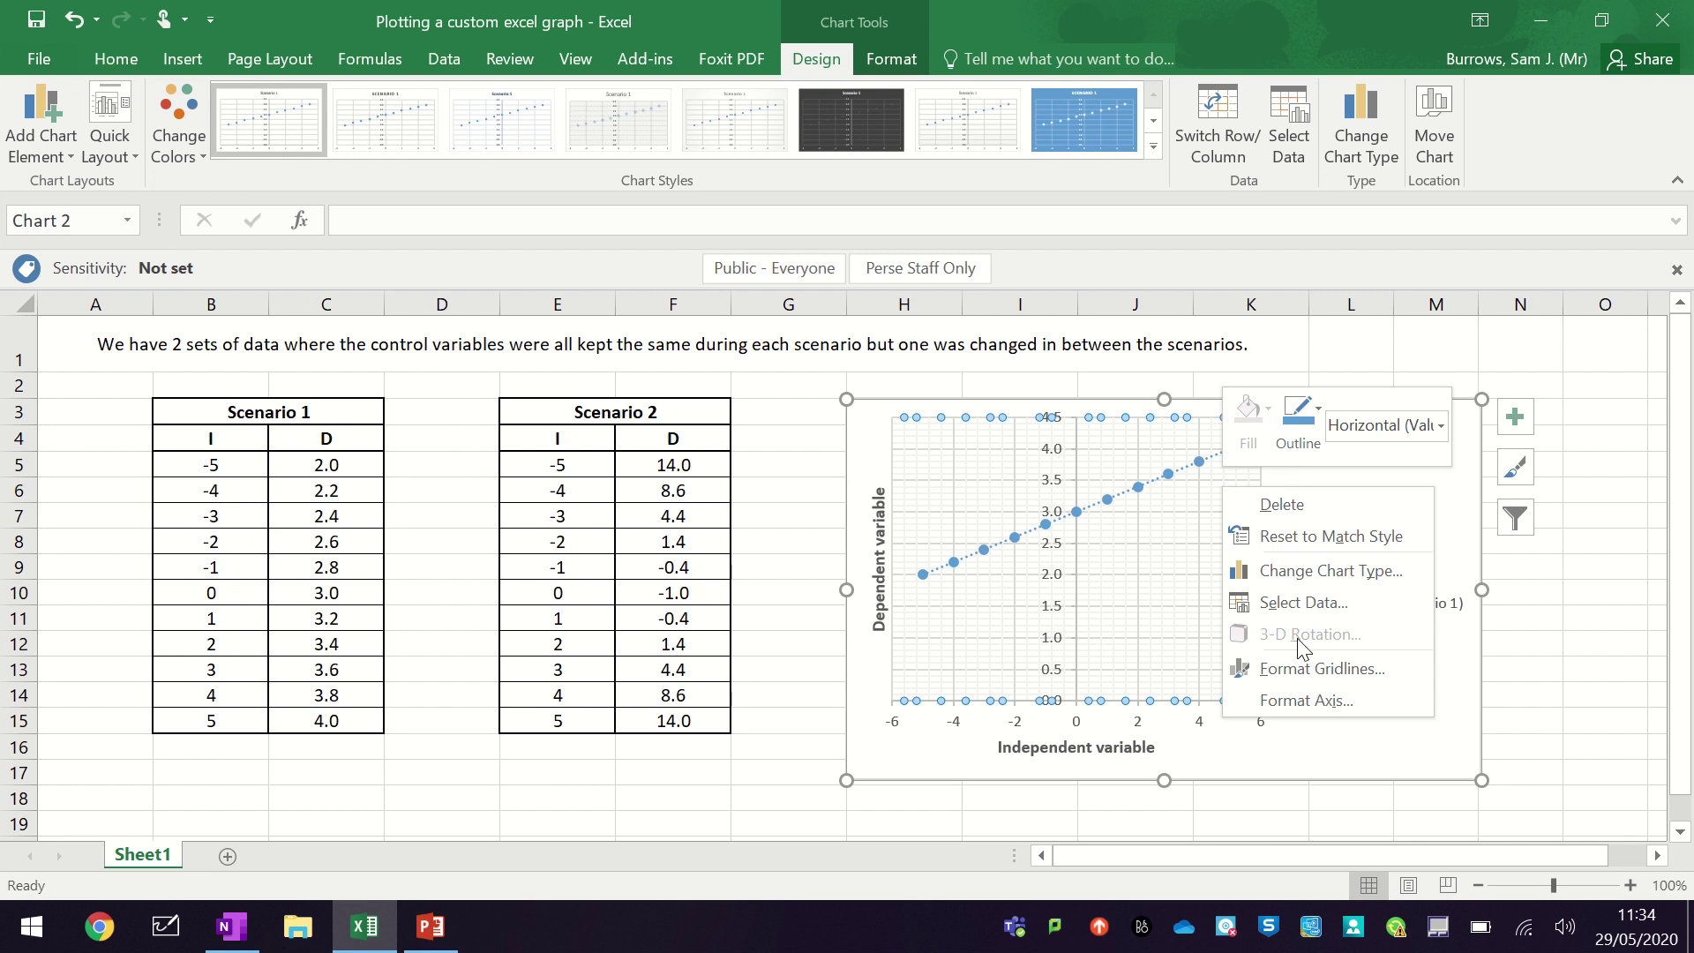
pyautogui.click(1320, 671)
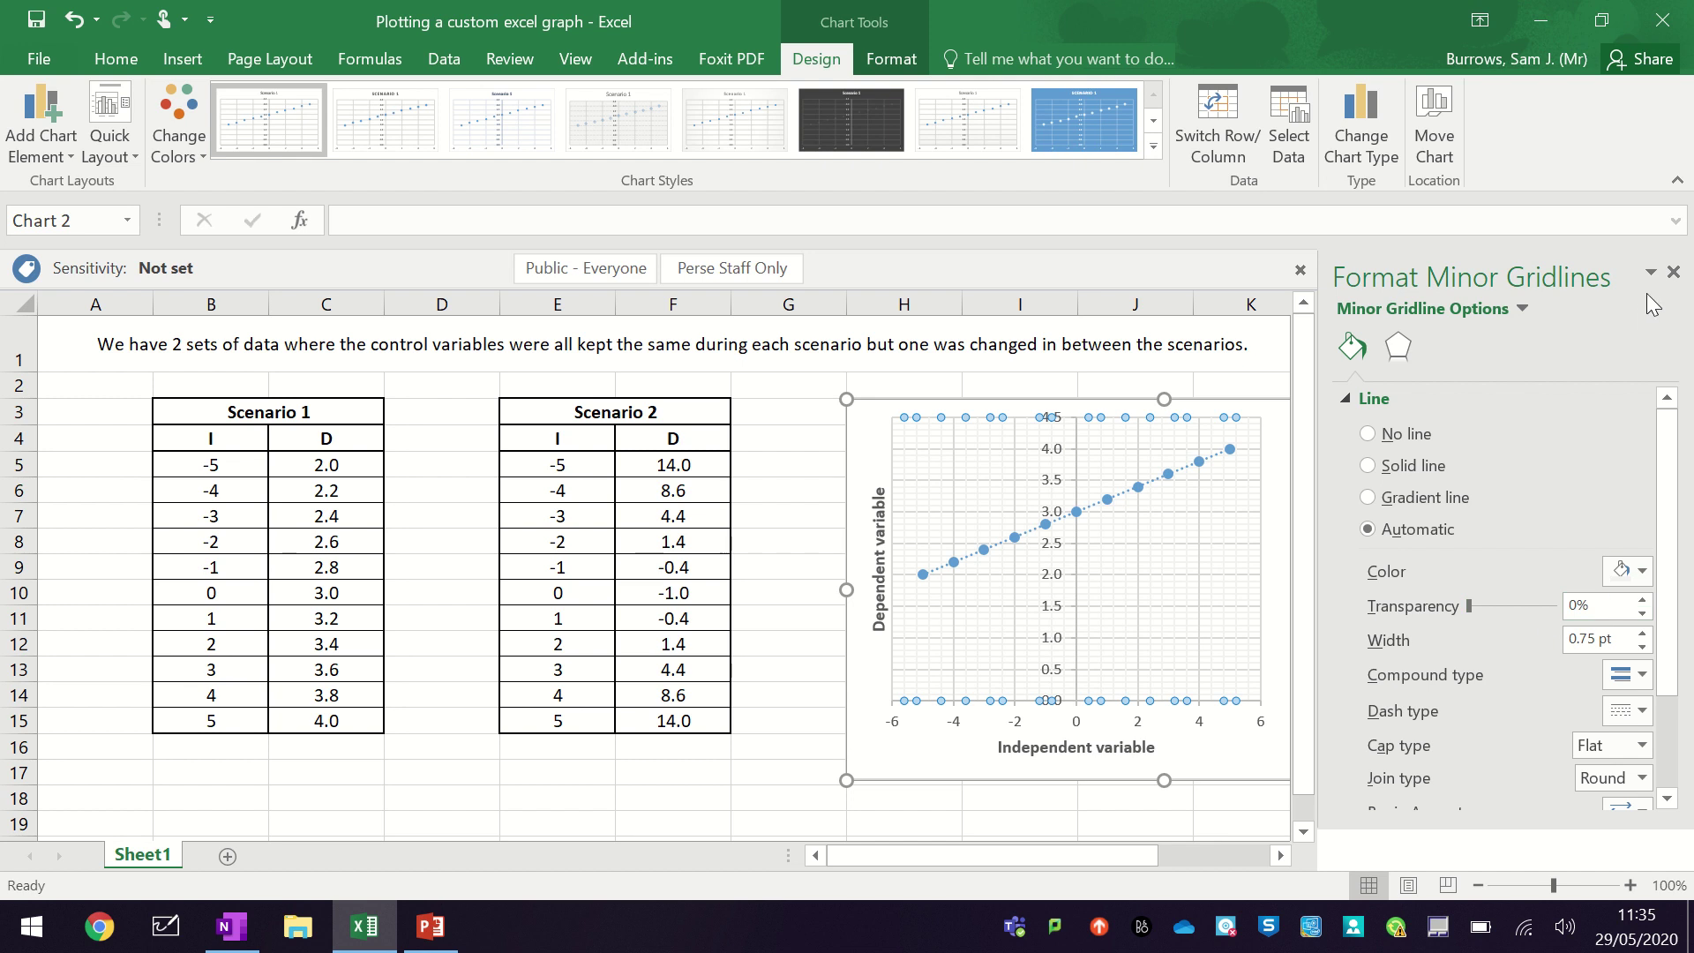
pyautogui.click(1674, 272)
pyautogui.click(1539, 465)
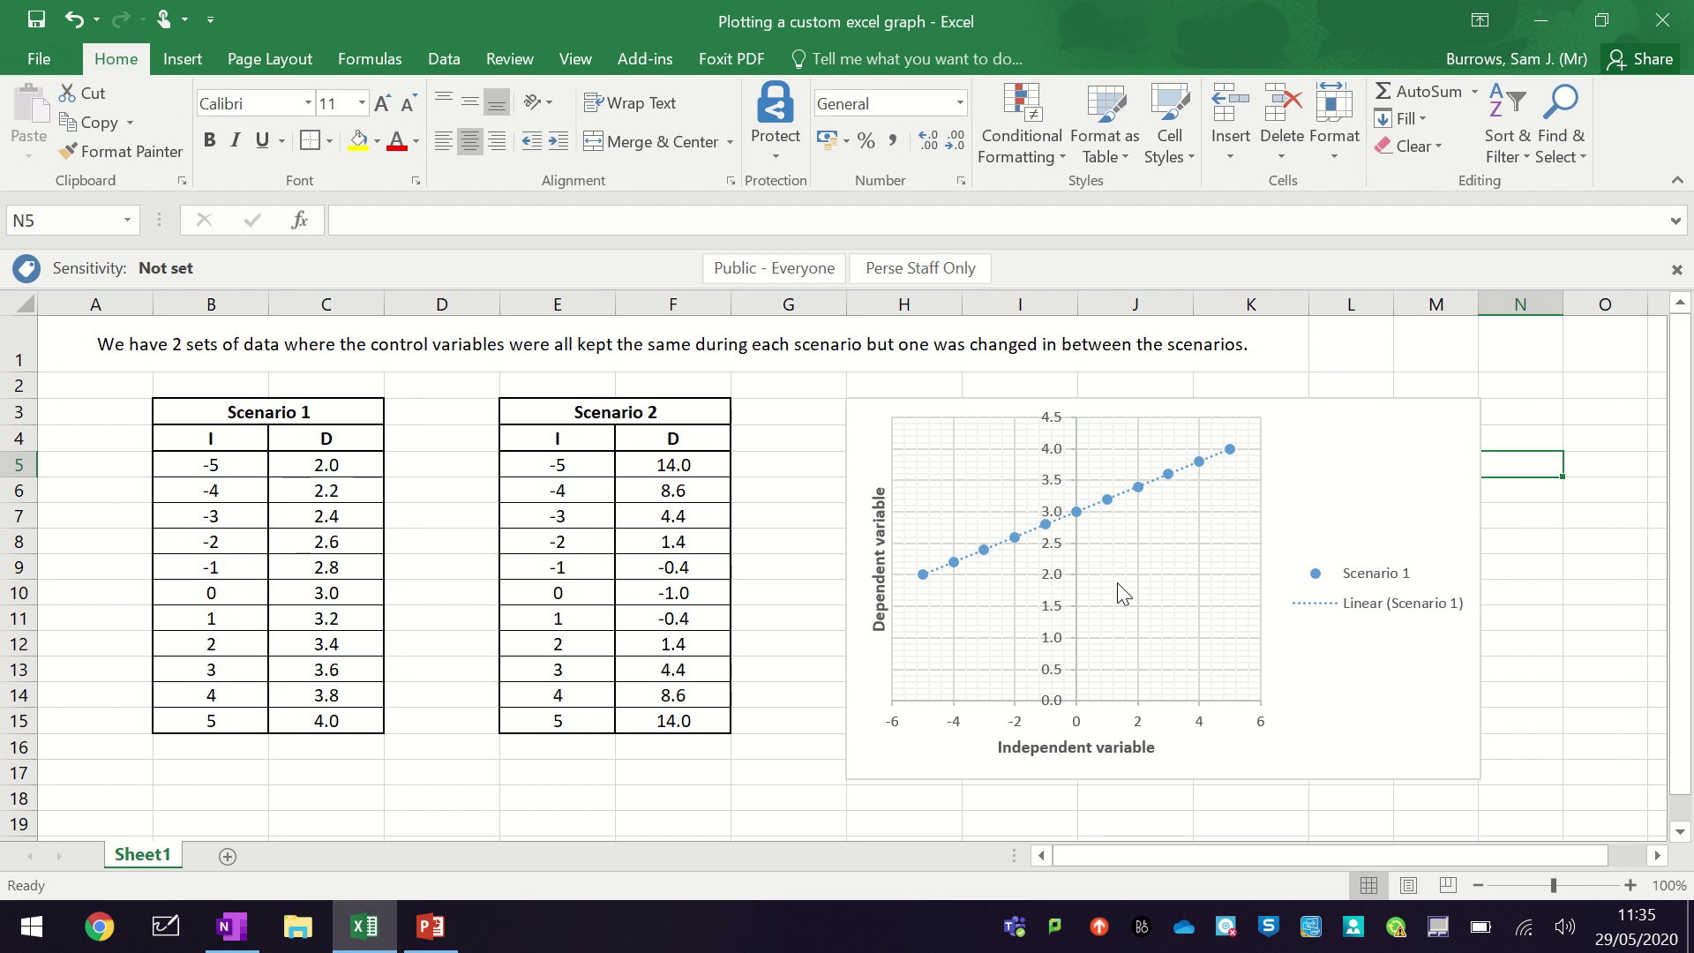
# - Bring up the formatting settings for the Scenario 1 data series
pyautogui.click(1108, 498)
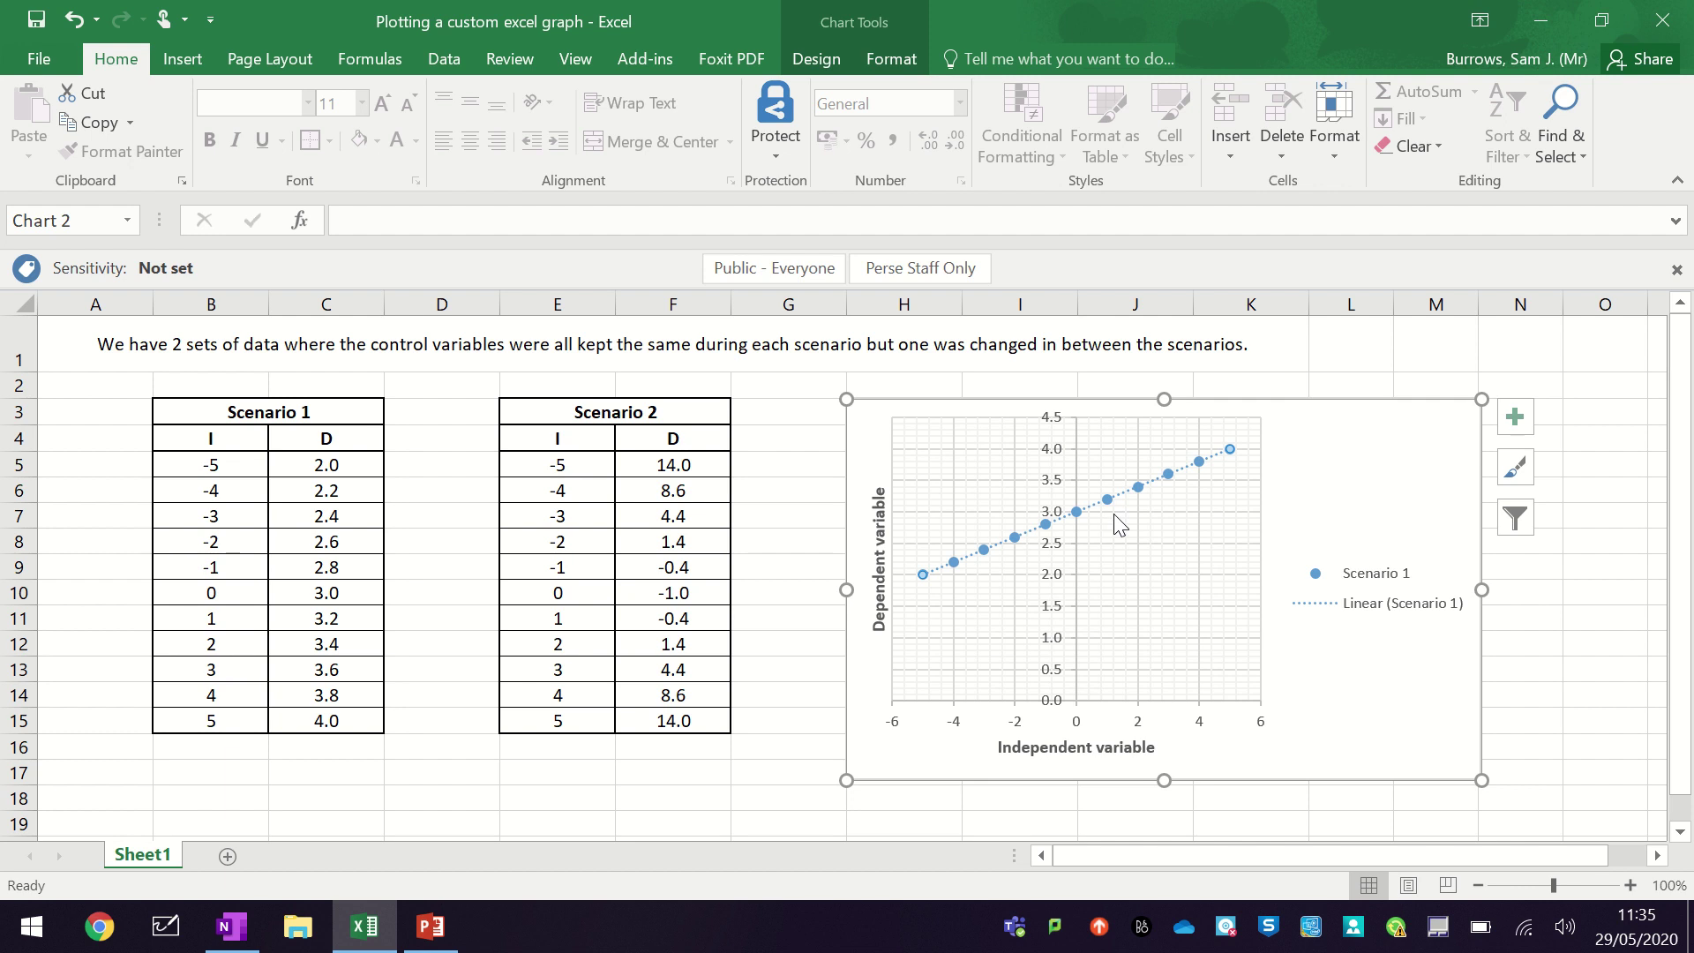
pyautogui.rightClick(1106, 500)
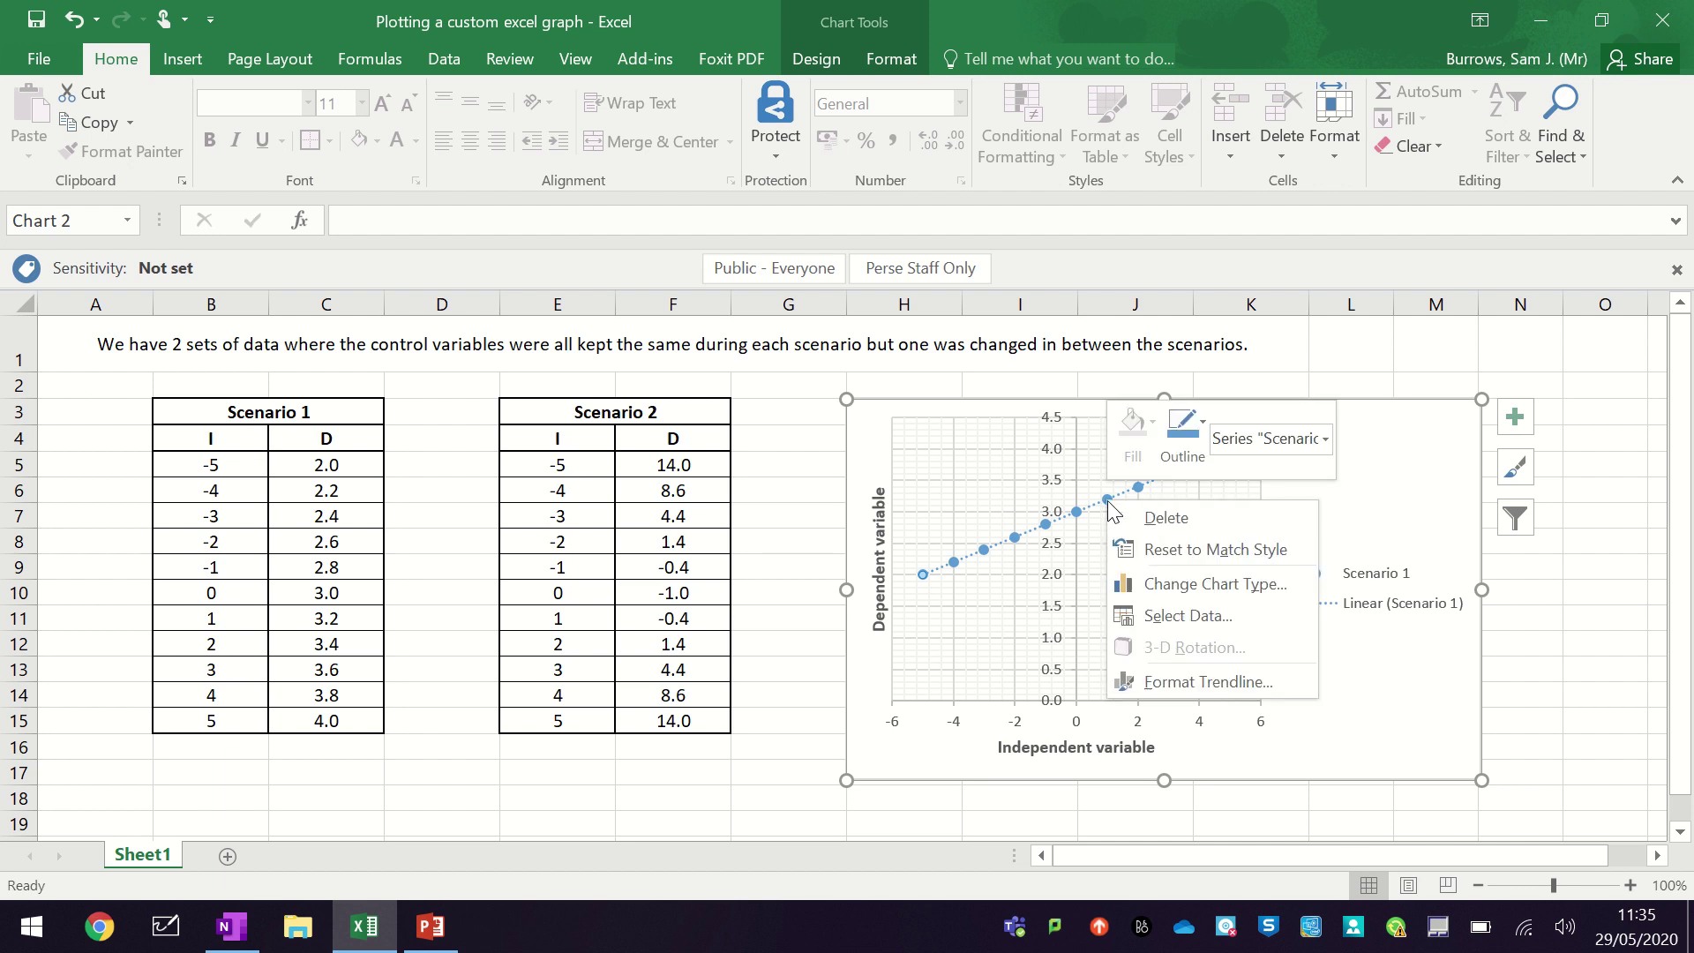
pyautogui.click(1557, 389)
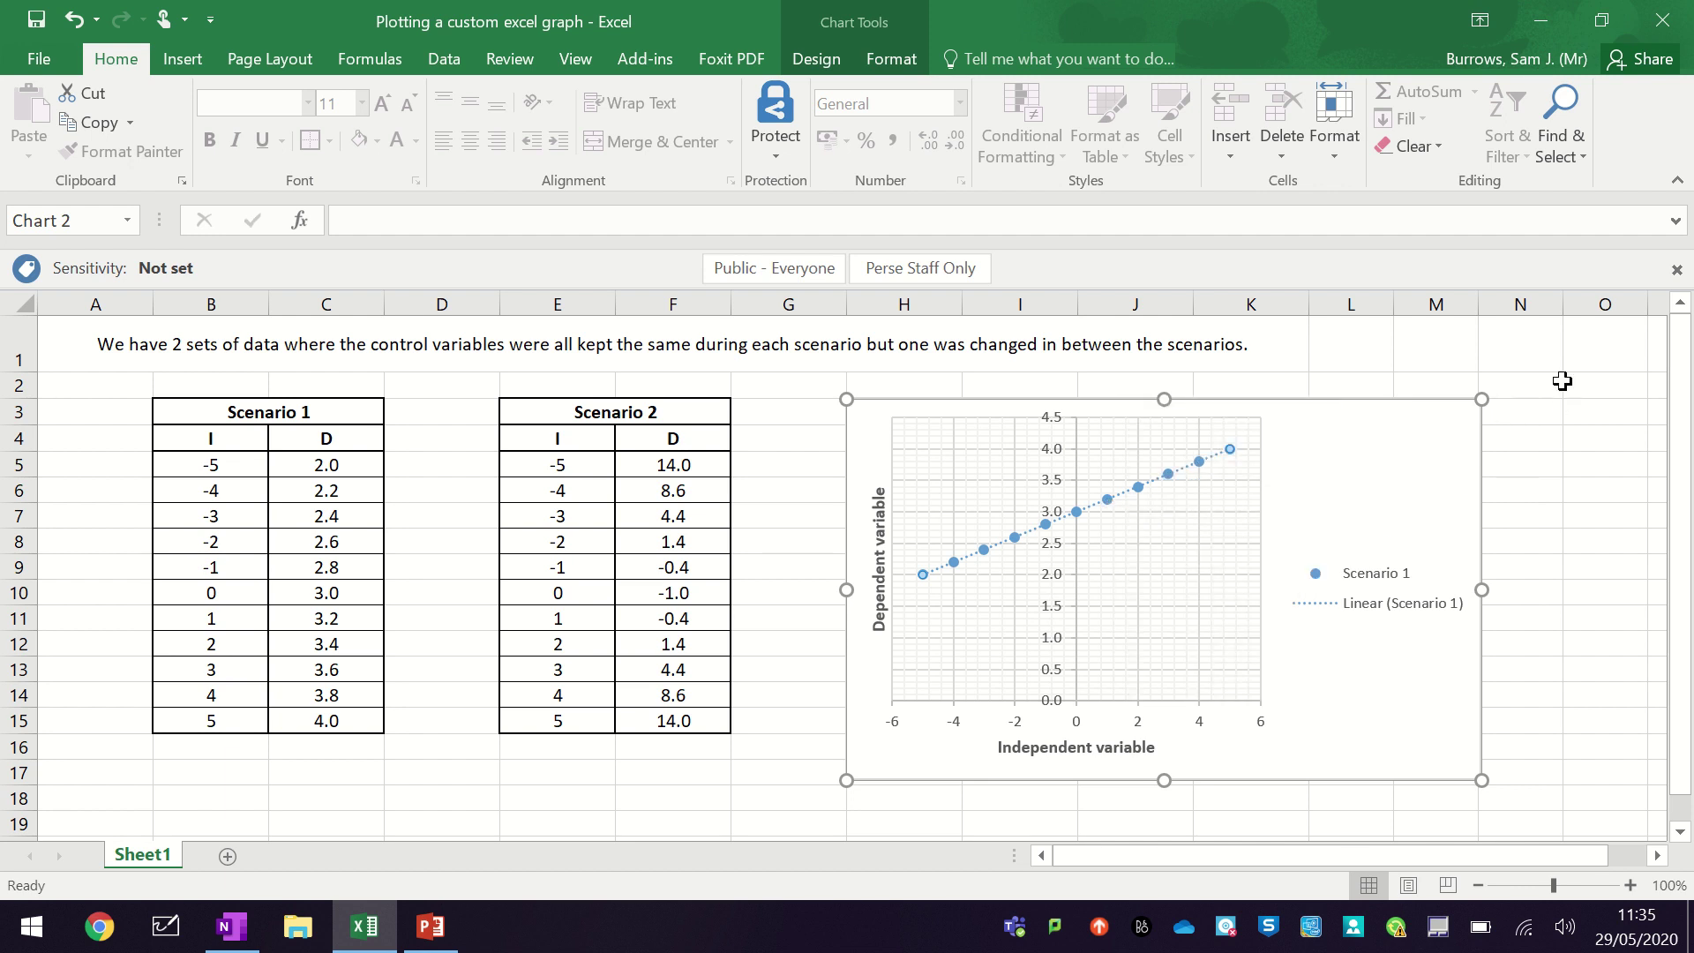
pyautogui.rightClick(1169, 481)
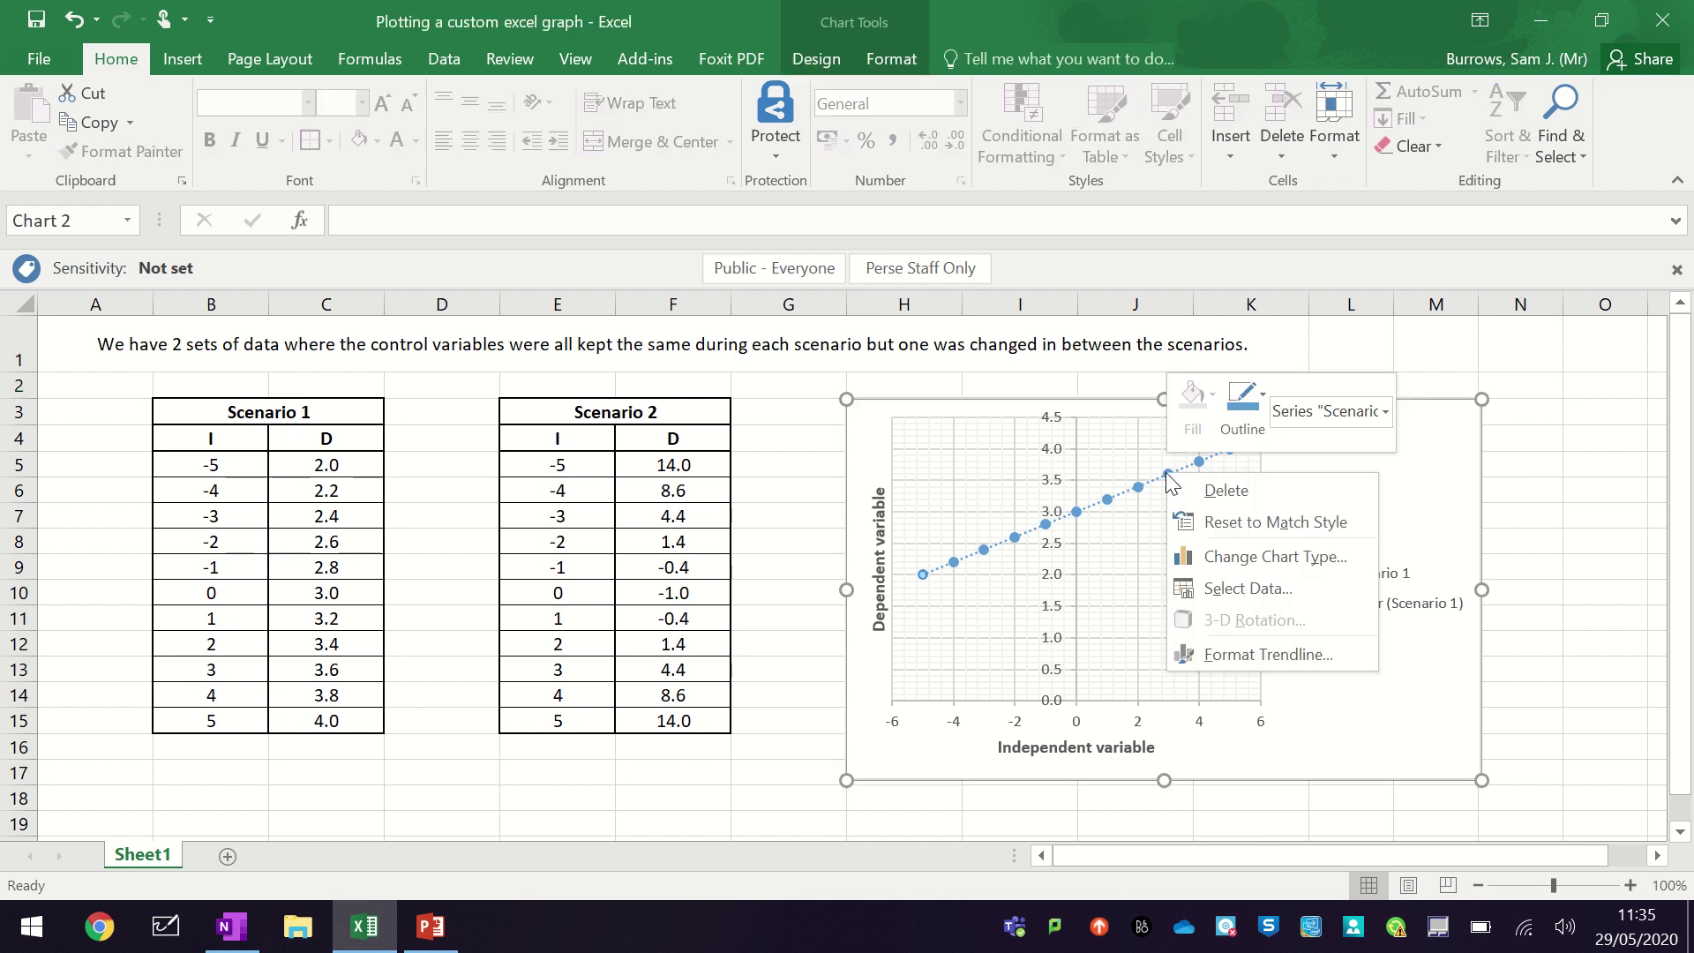
pyautogui.rightClick(1142, 486)
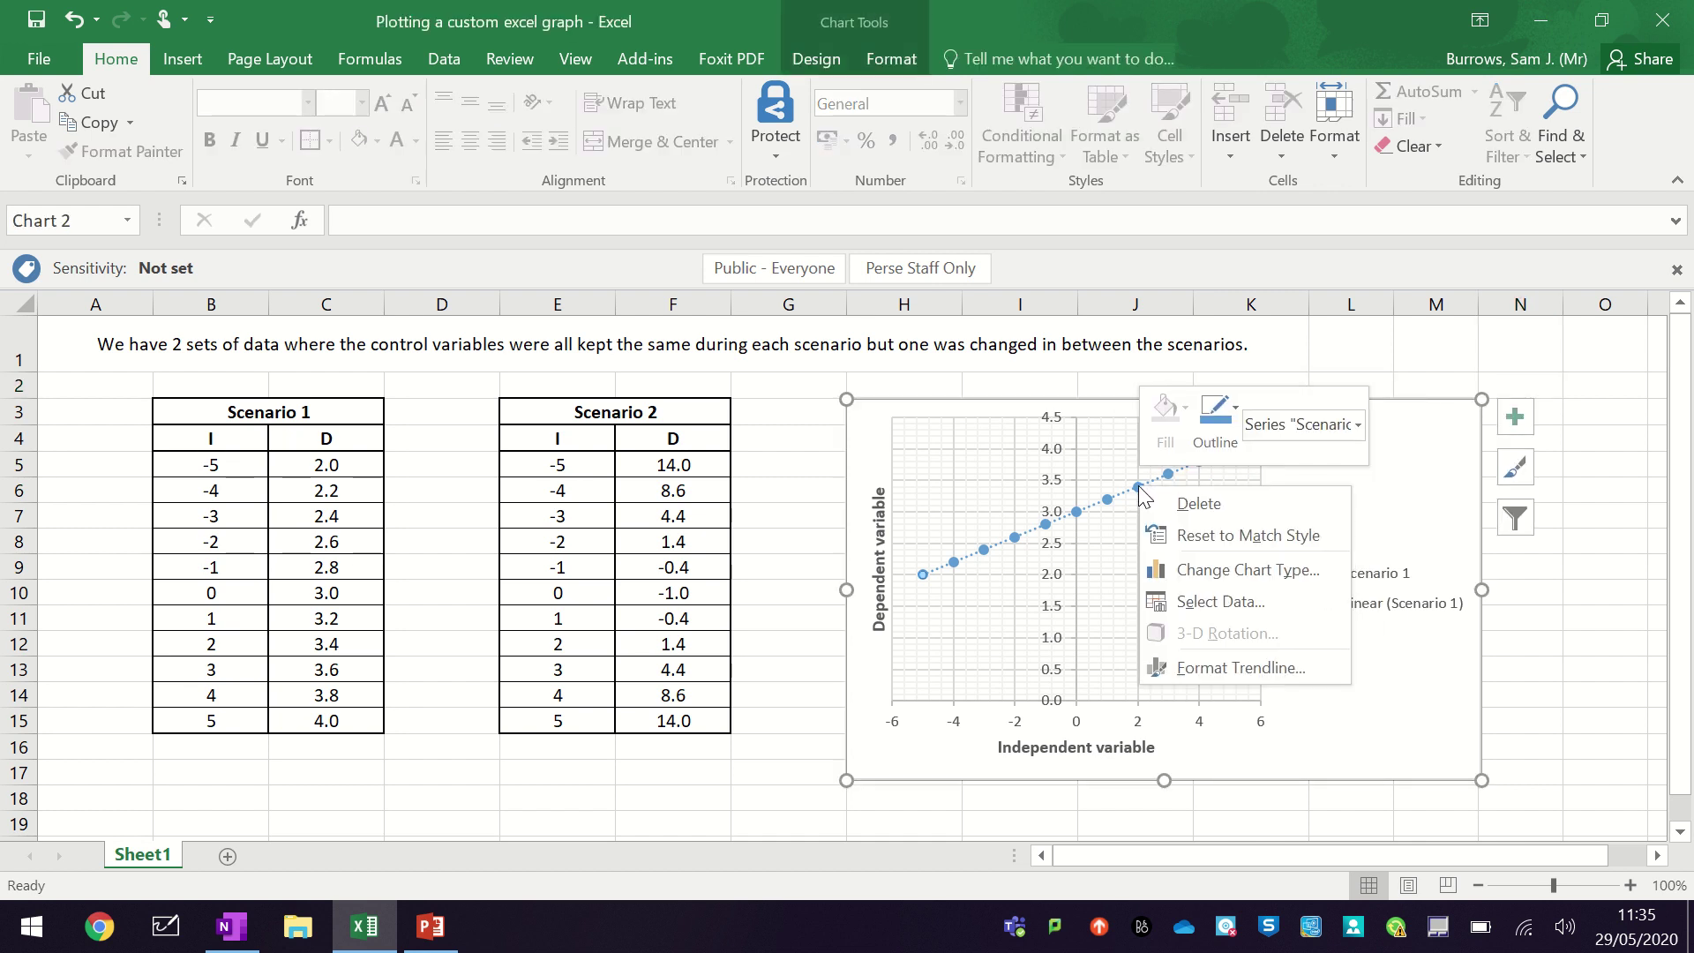
pyautogui.rightClick(1103, 501)
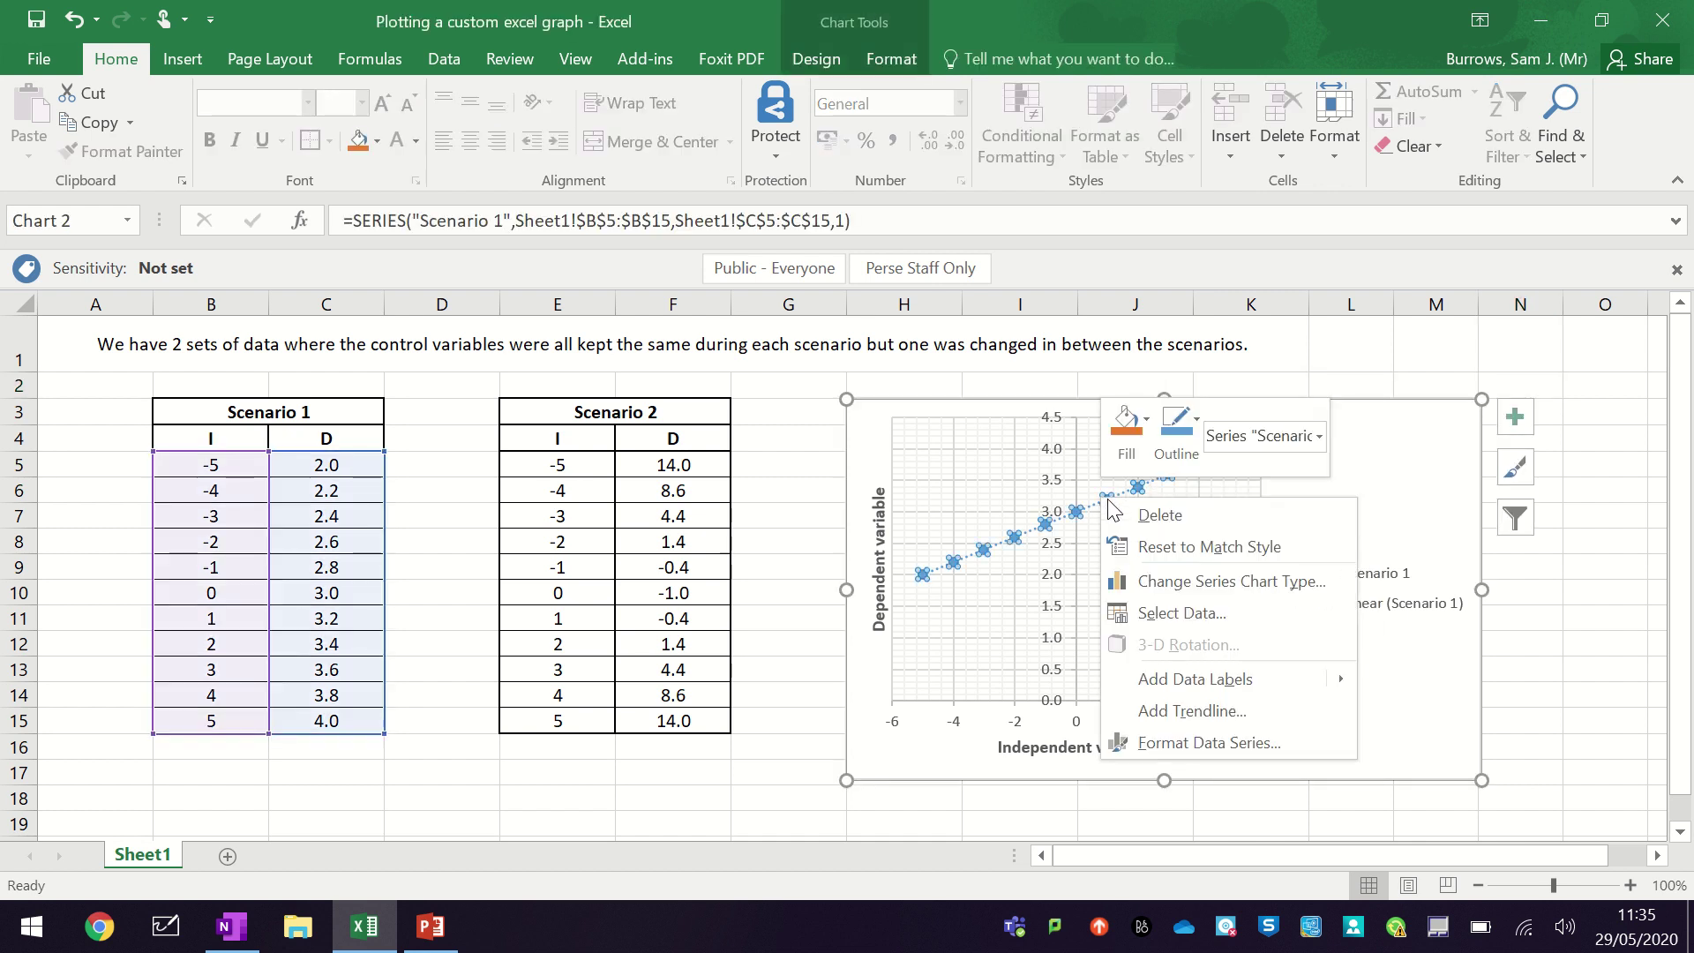
pyautogui.click(1198, 743)
pyautogui.click(1232, 749)
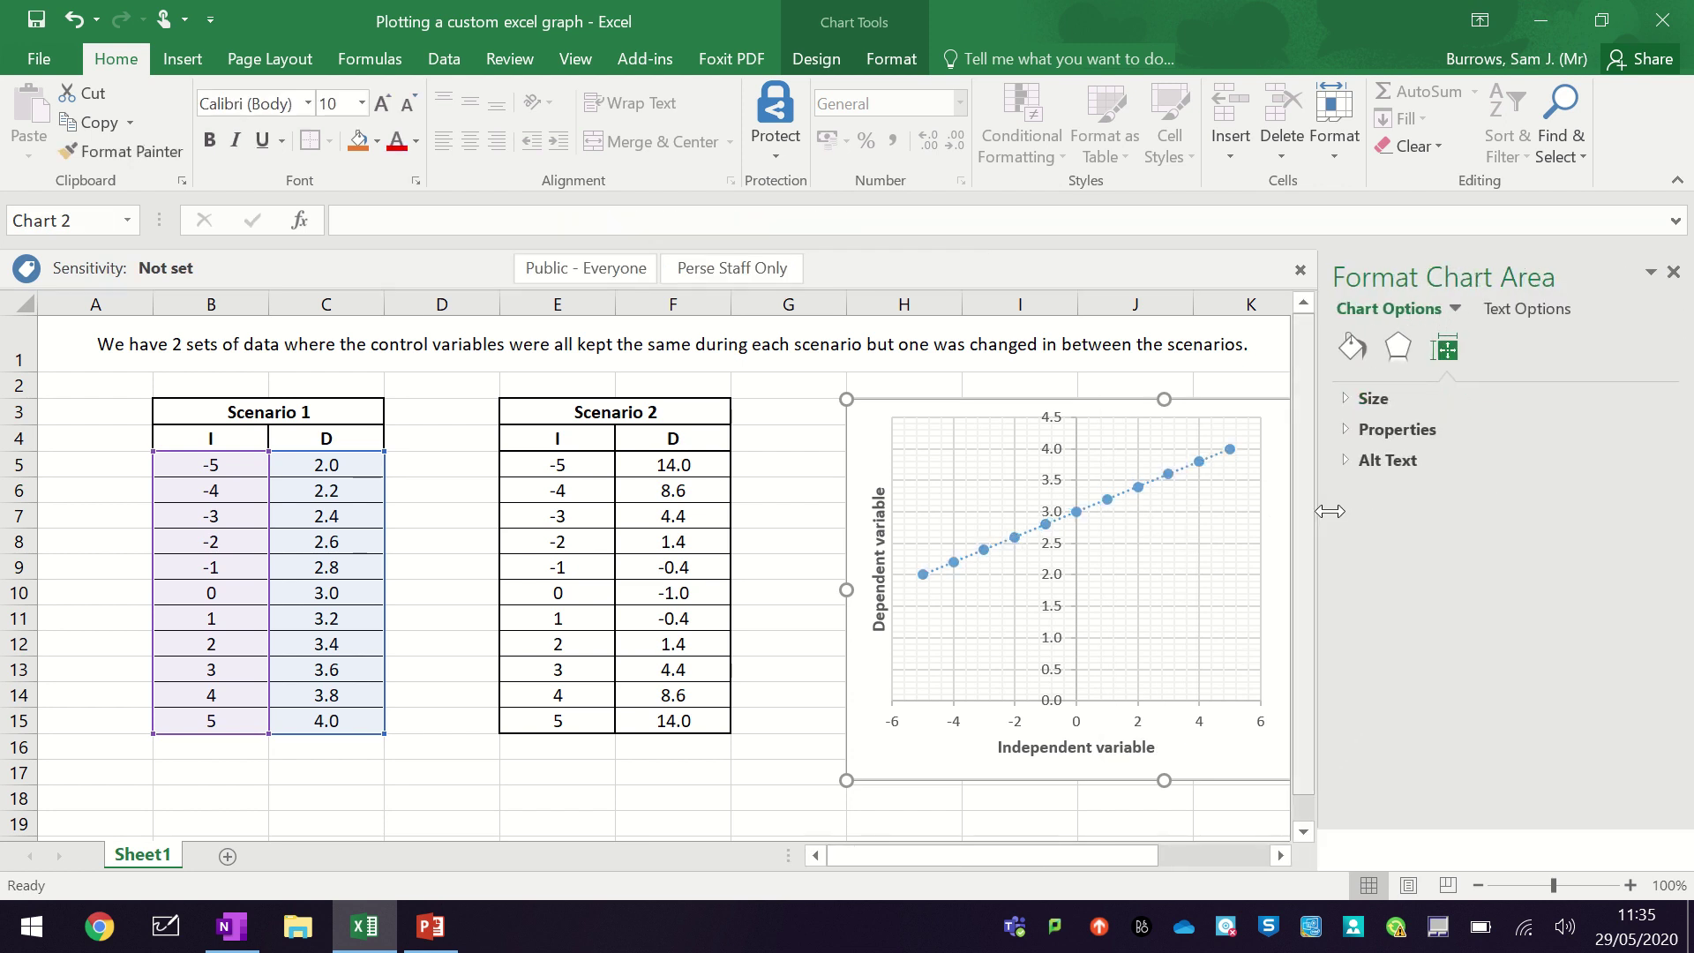
pyautogui.click(1455, 310)
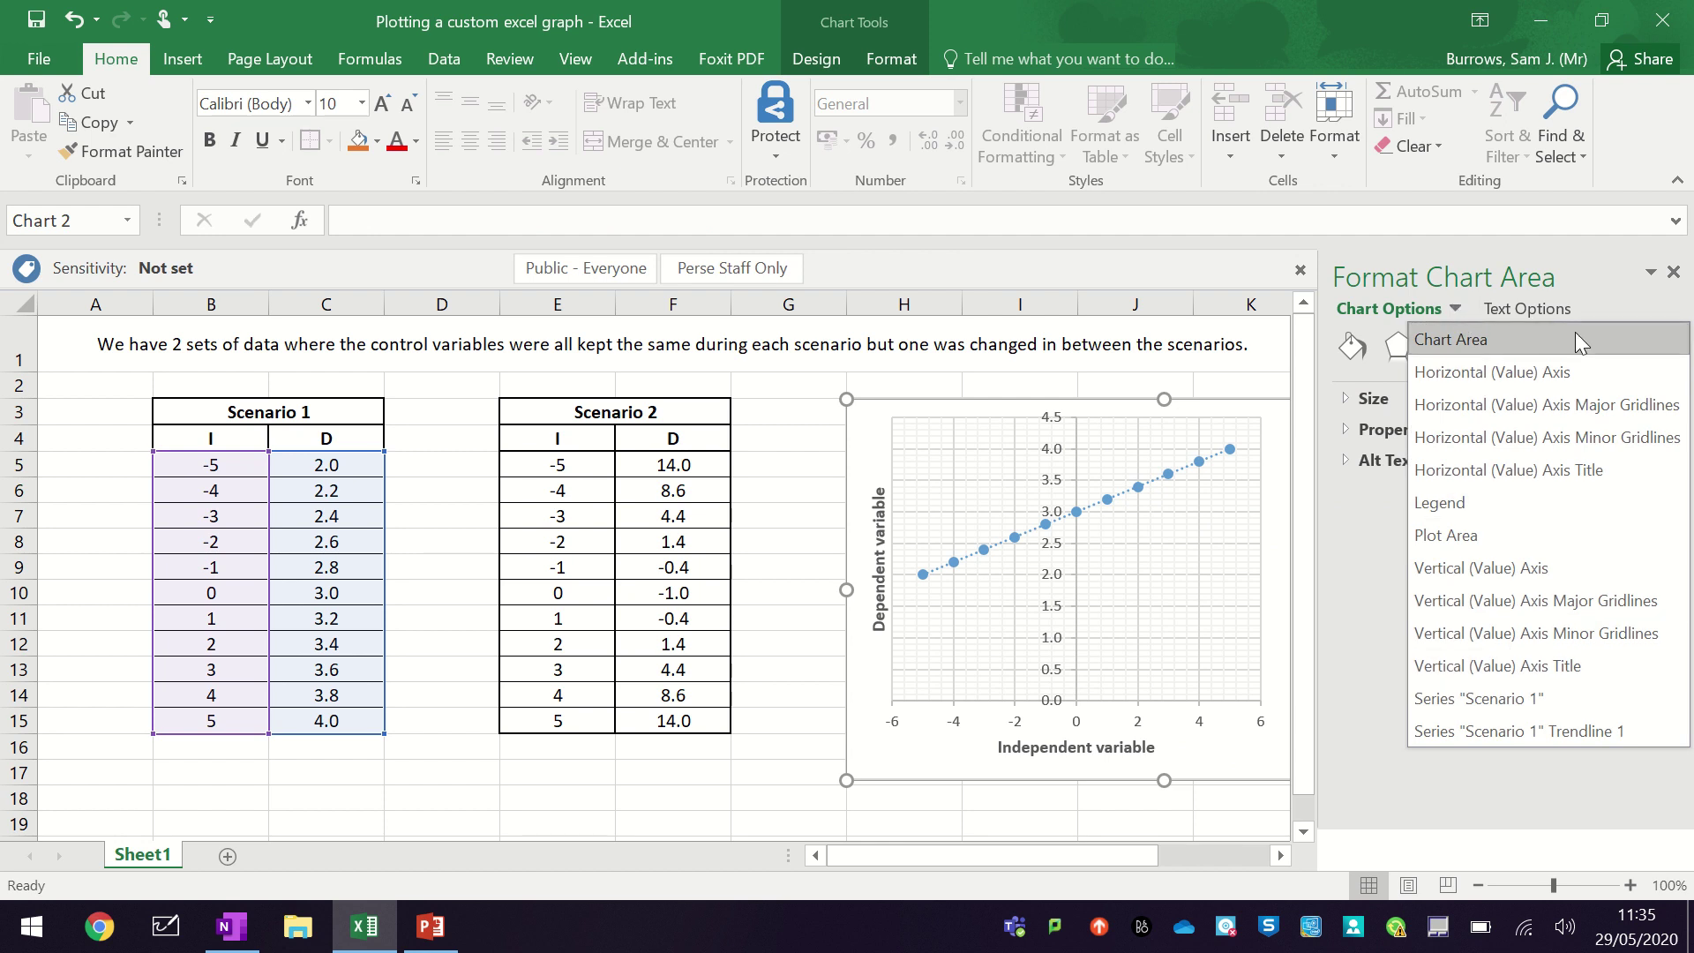
pyautogui.click(1574, 701)
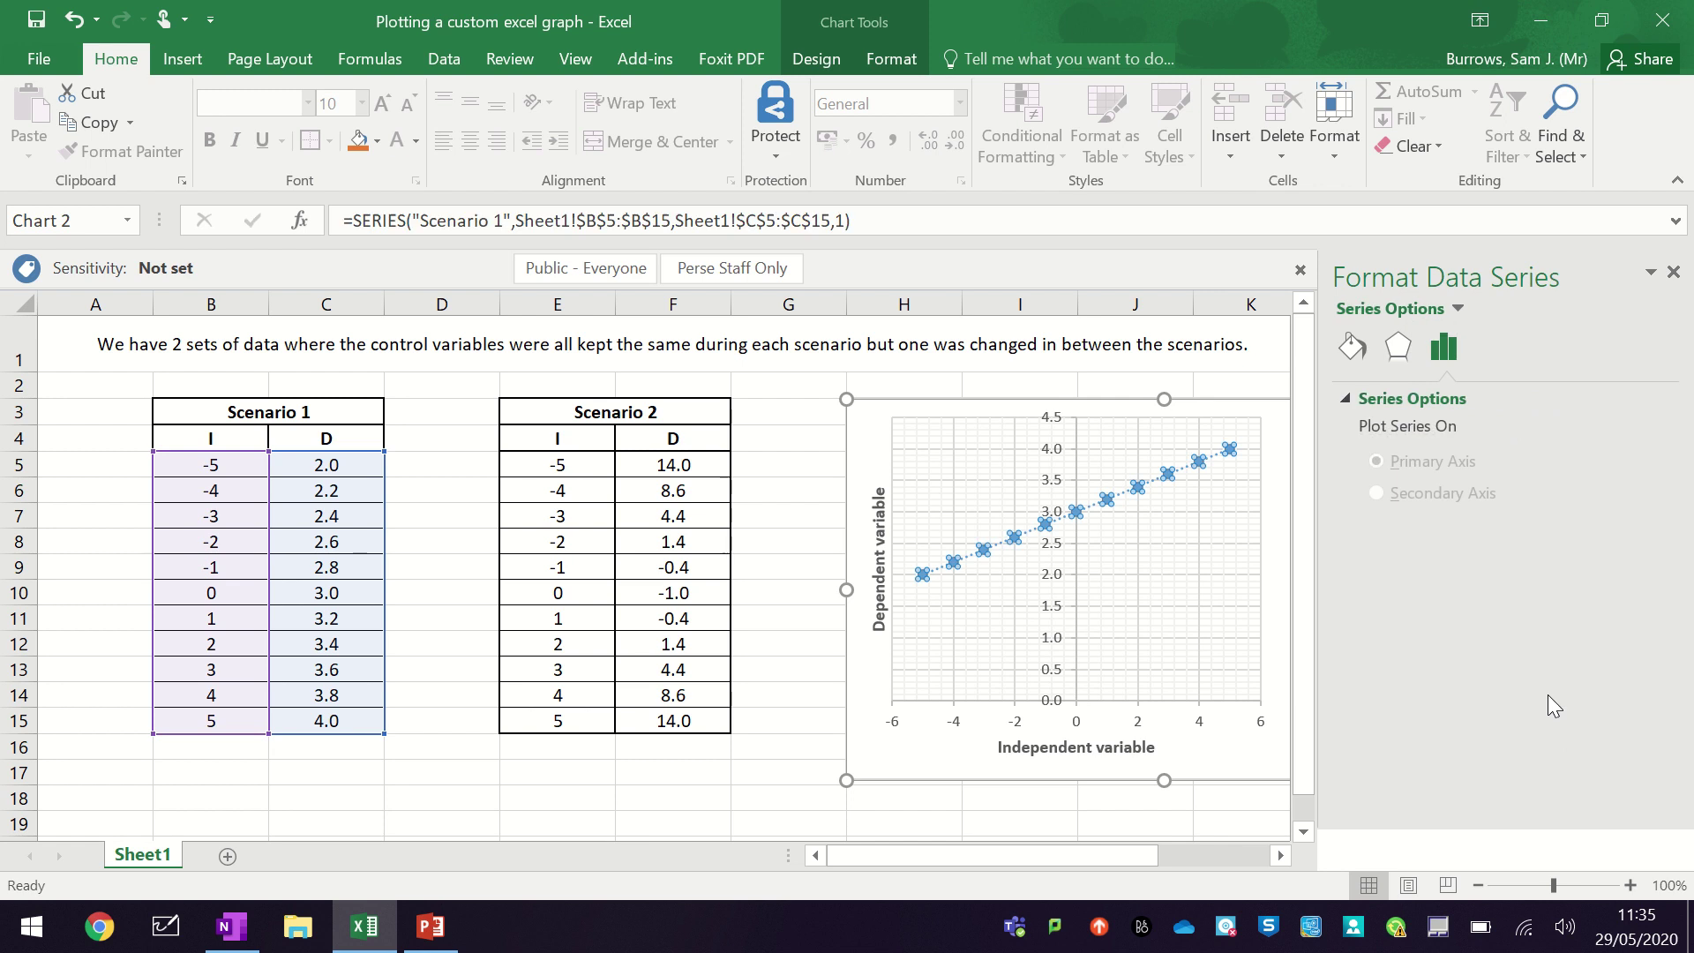
# - Set the Scenario 1 markers to the built-in X shape with a solid black border
pyautogui.click(1353, 347)
pyautogui.click(1454, 404)
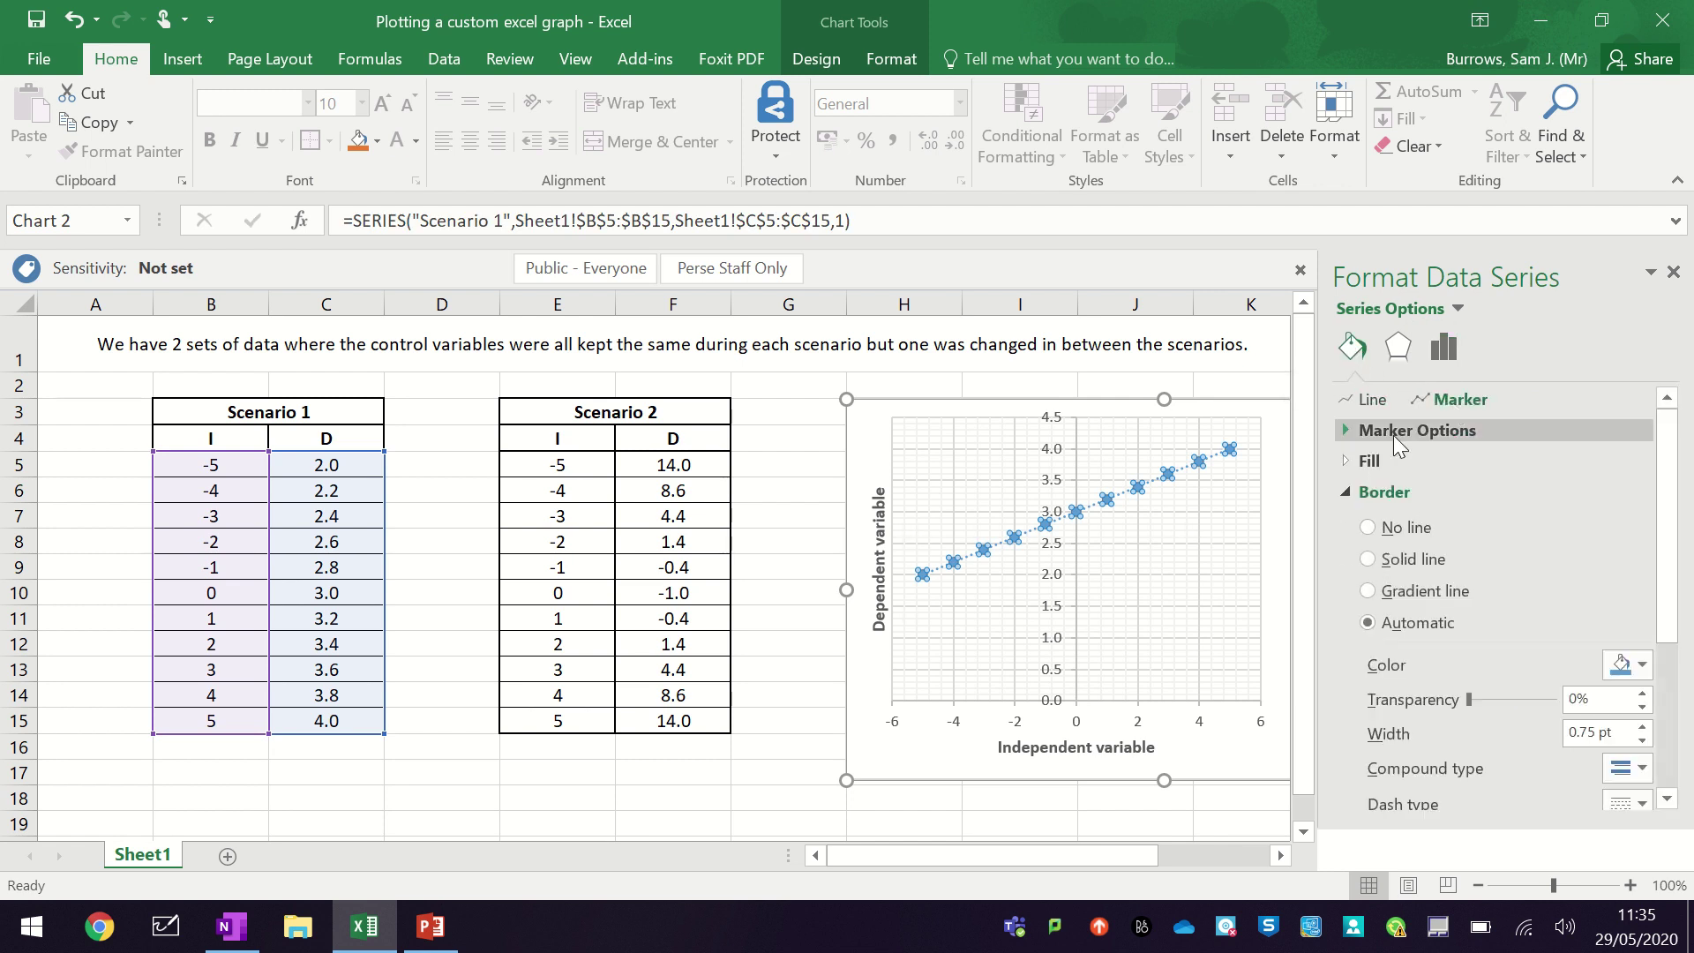
pyautogui.click(1344, 431)
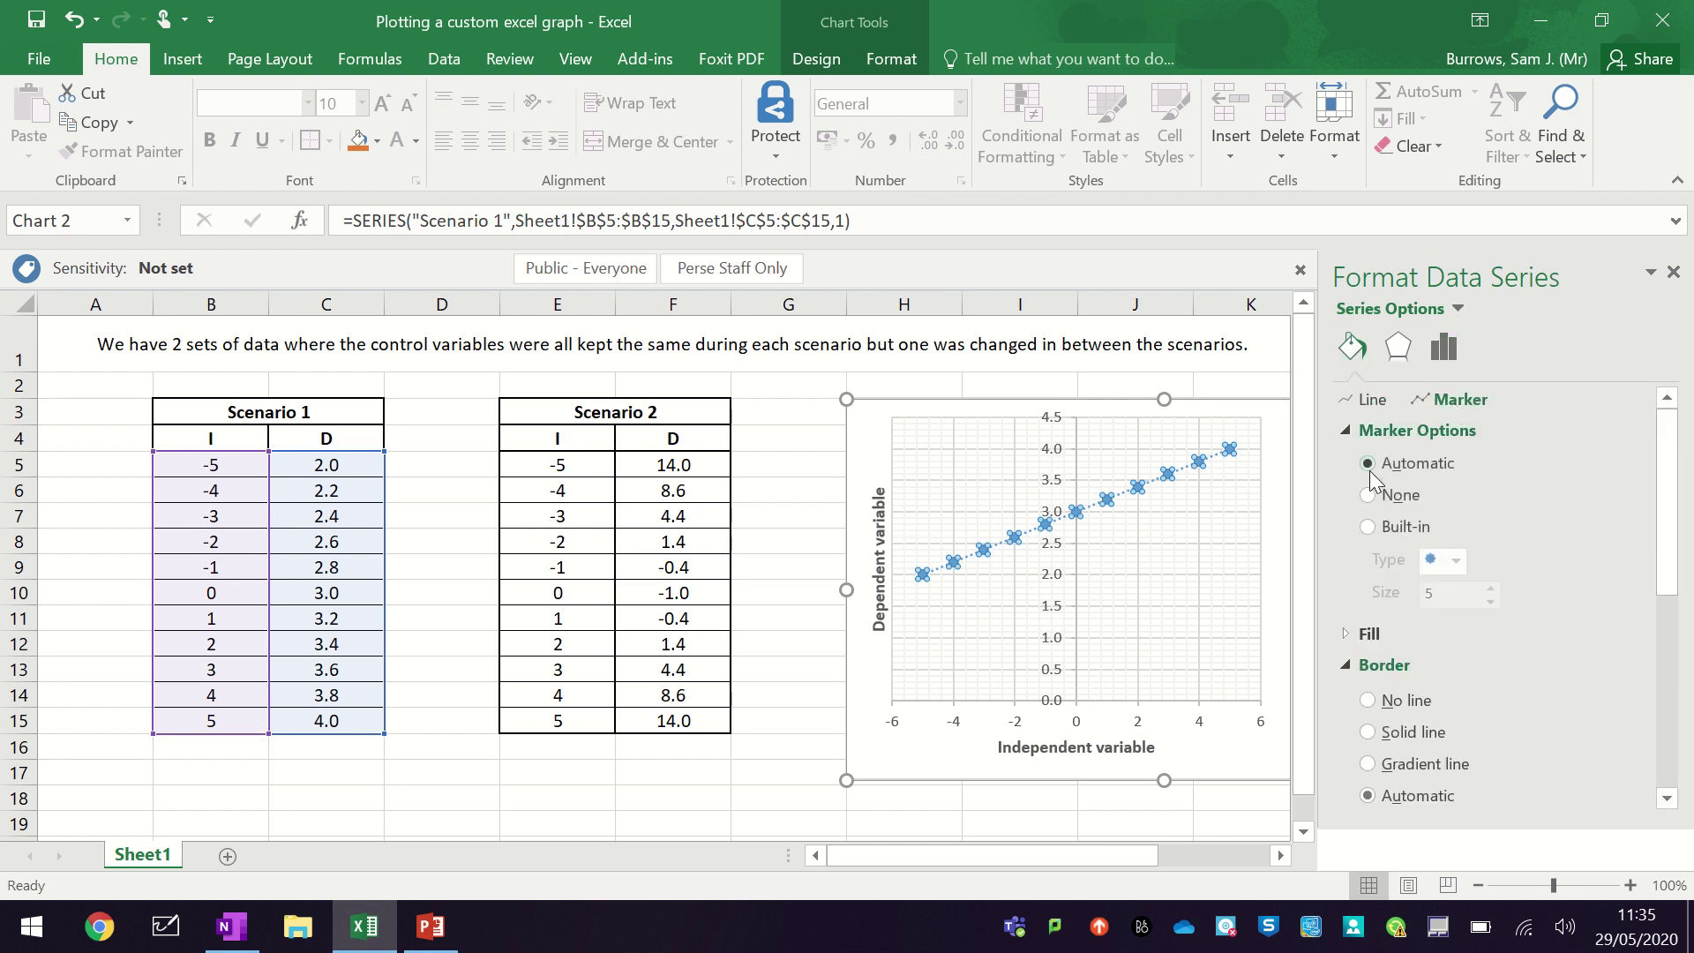
pyautogui.click(1367, 526)
pyautogui.click(1458, 561)
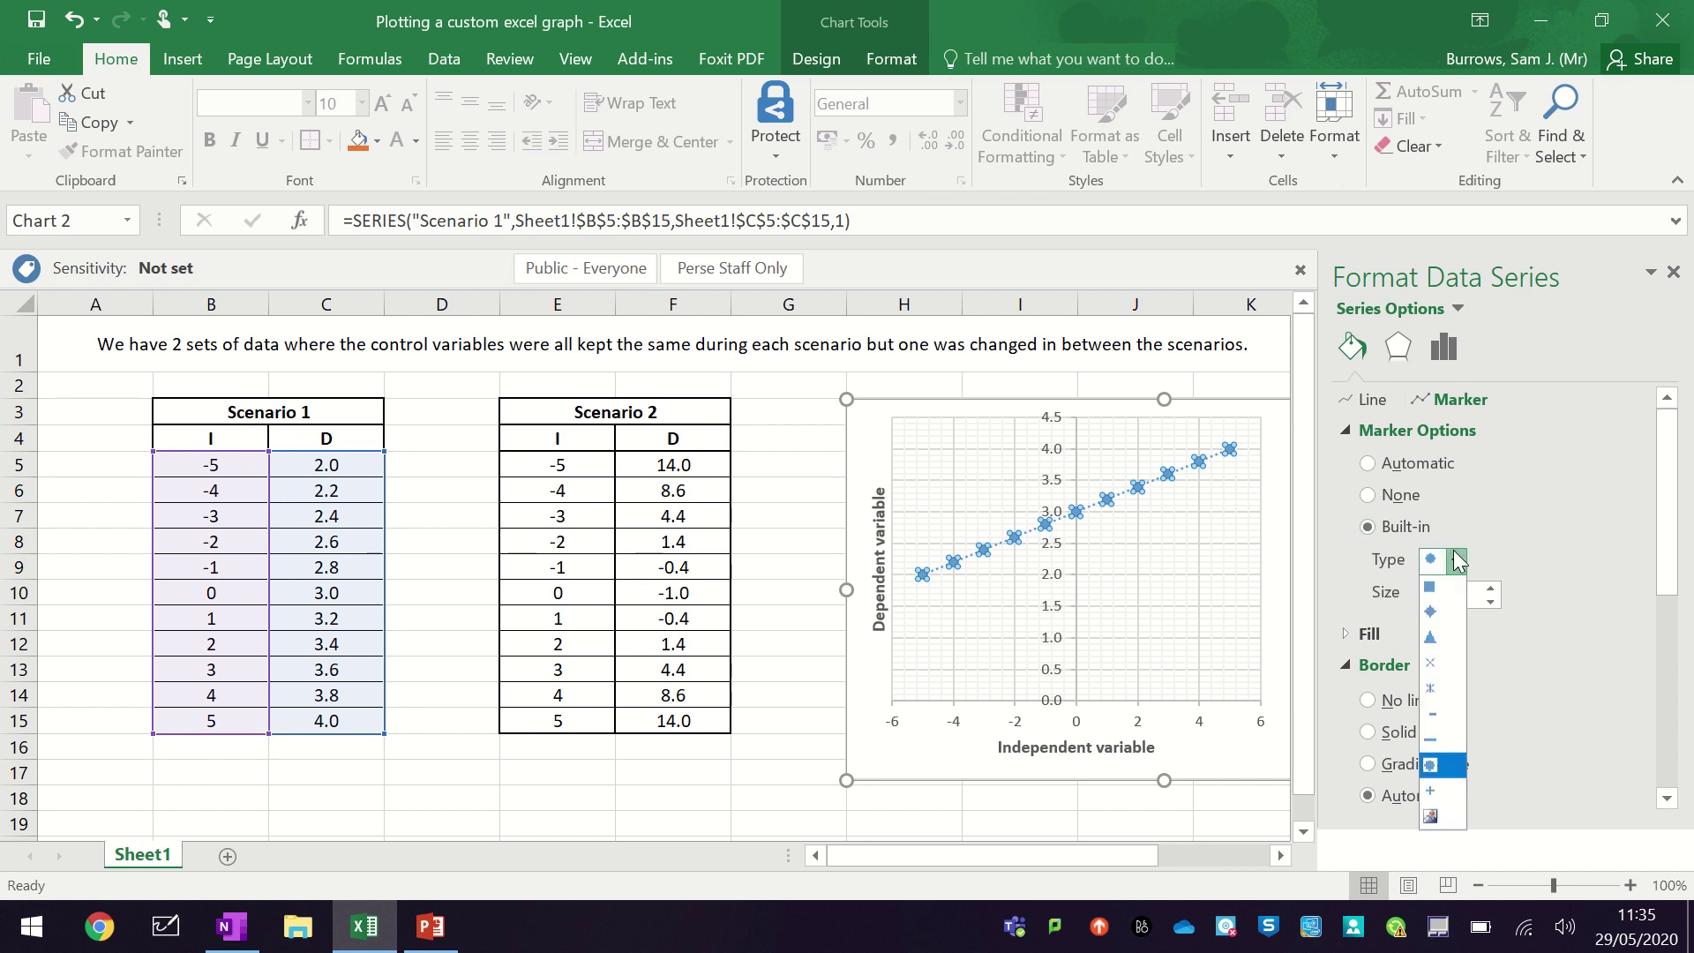
pyautogui.click(1430, 663)
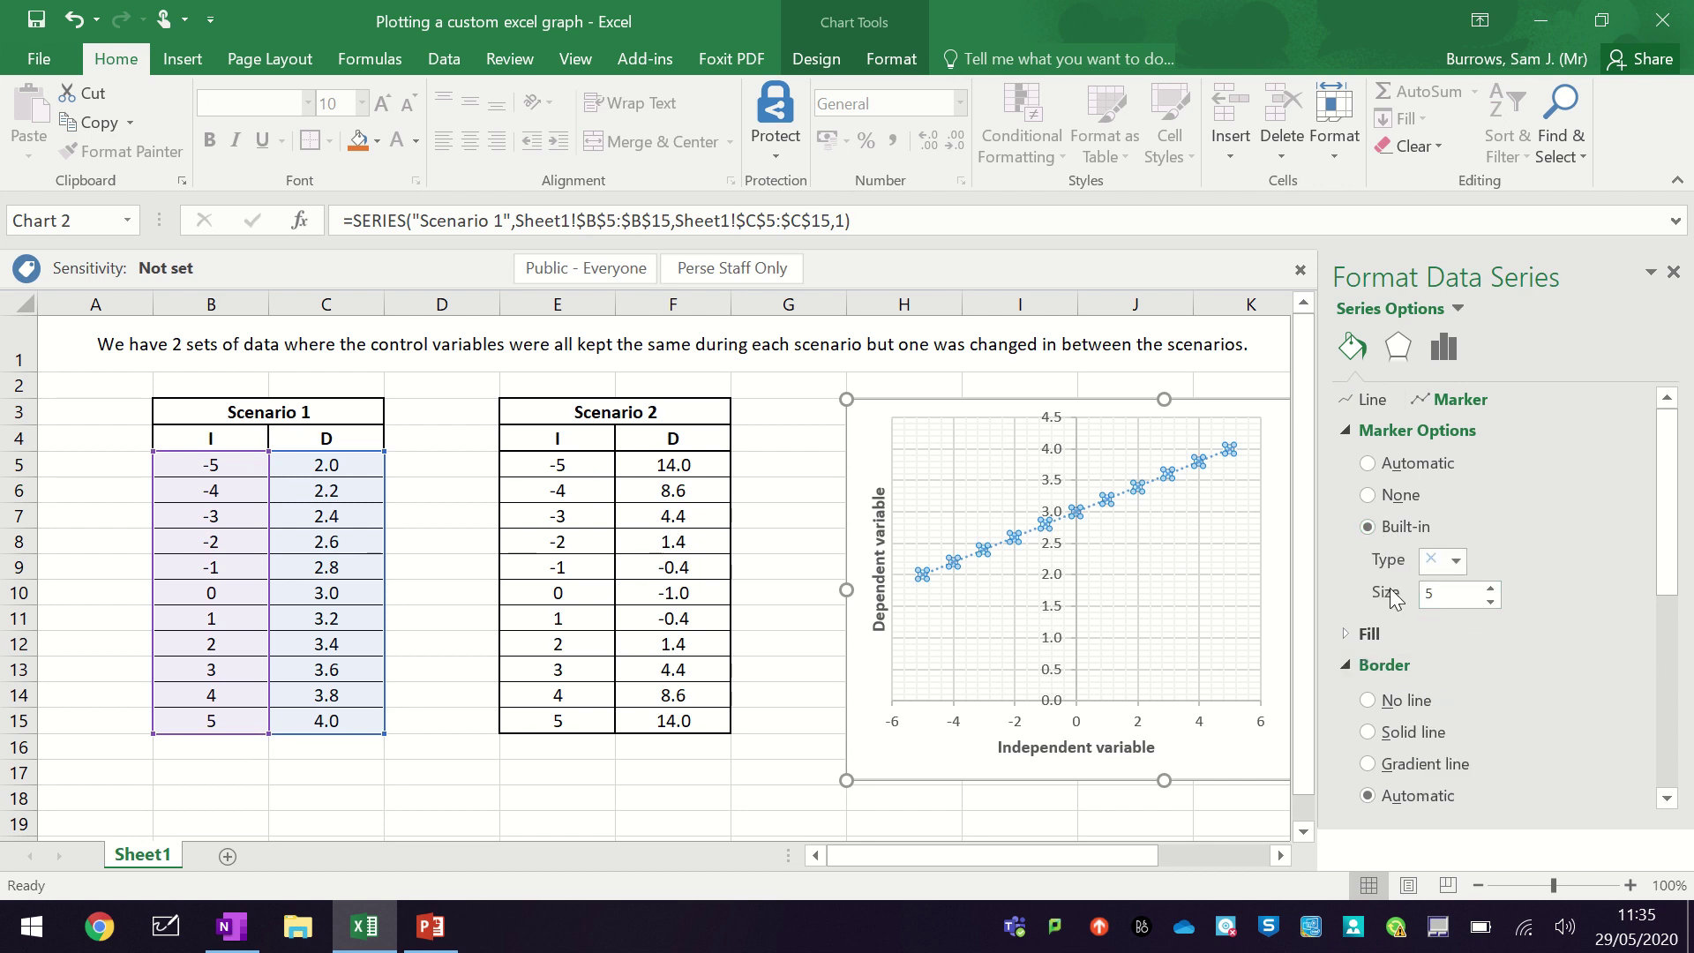
pyautogui.click(1345, 431)
pyautogui.click(1628, 665)
pyautogui.click(1517, 473)
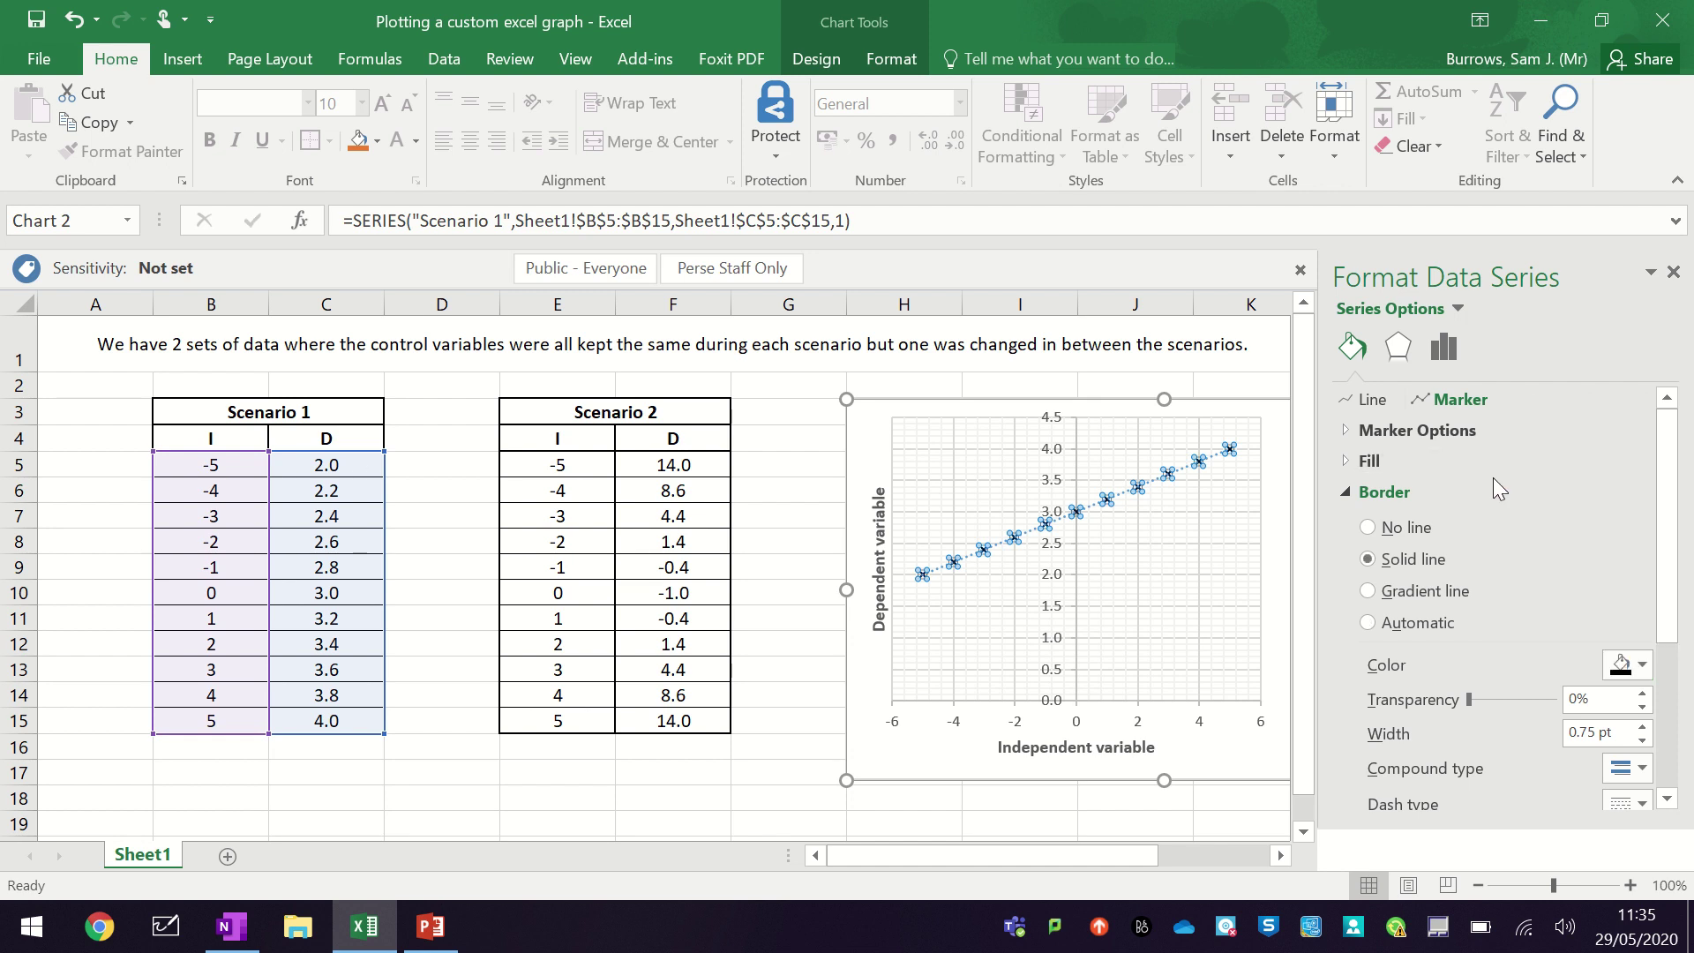
pyautogui.click(1567, 465)
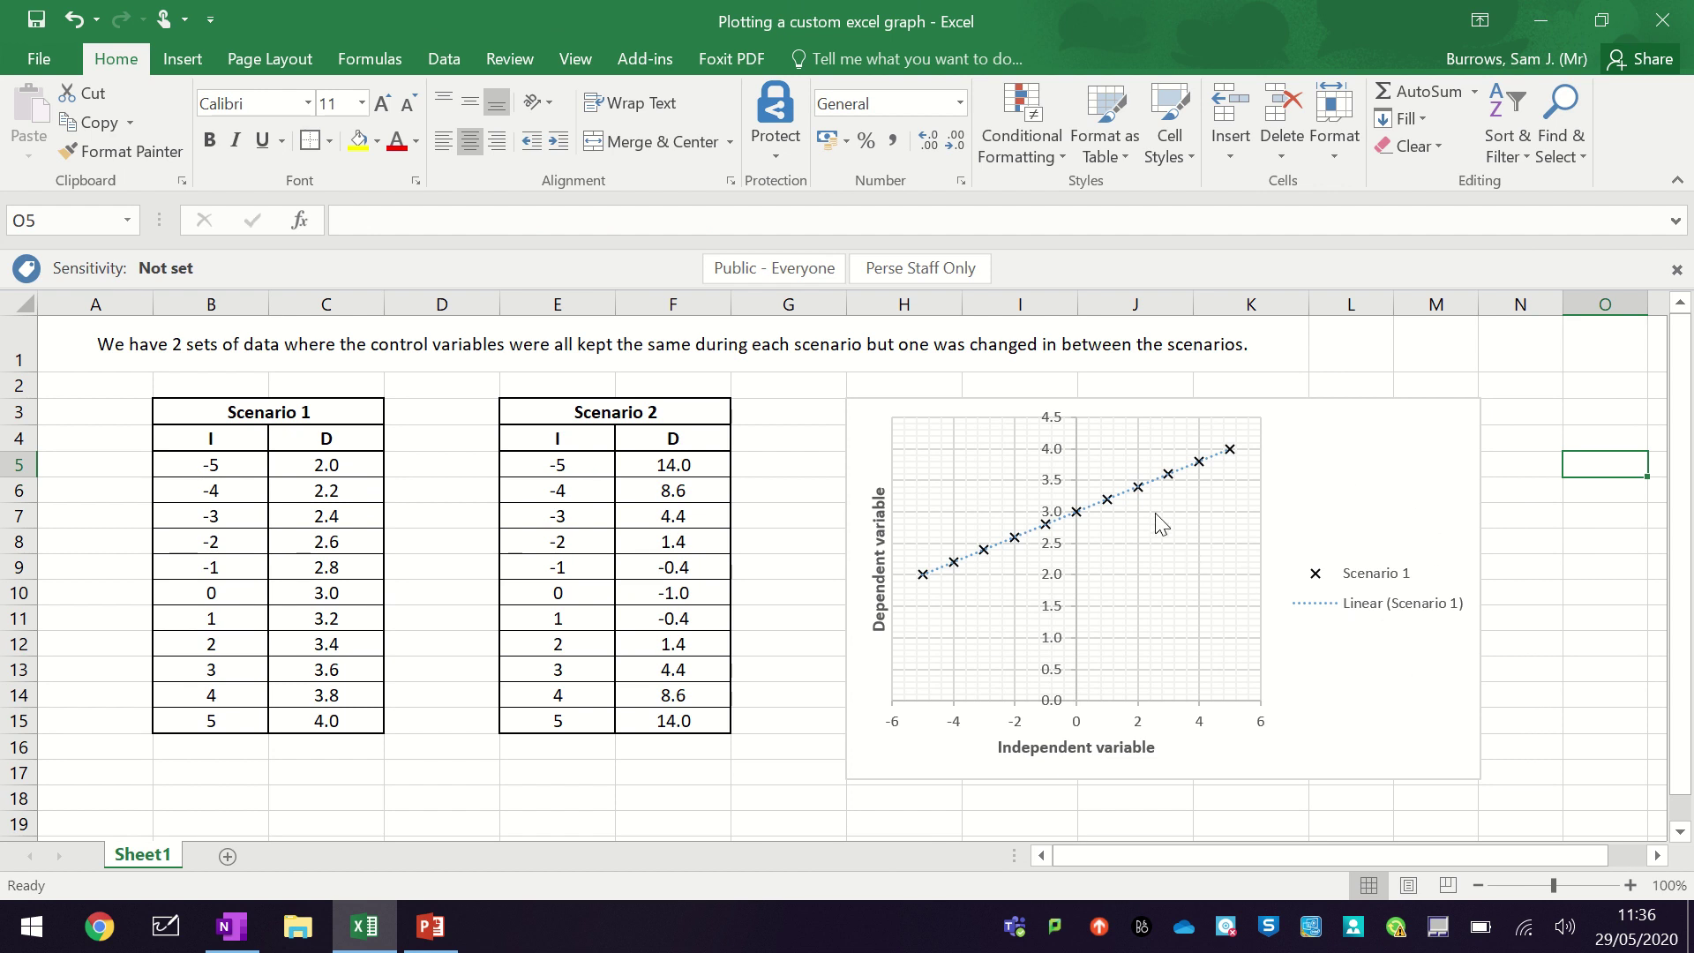
# - Make the Scenario 1 trendline a solid black, simple 0.75 pt line
pyautogui.rightClick(1125, 501)
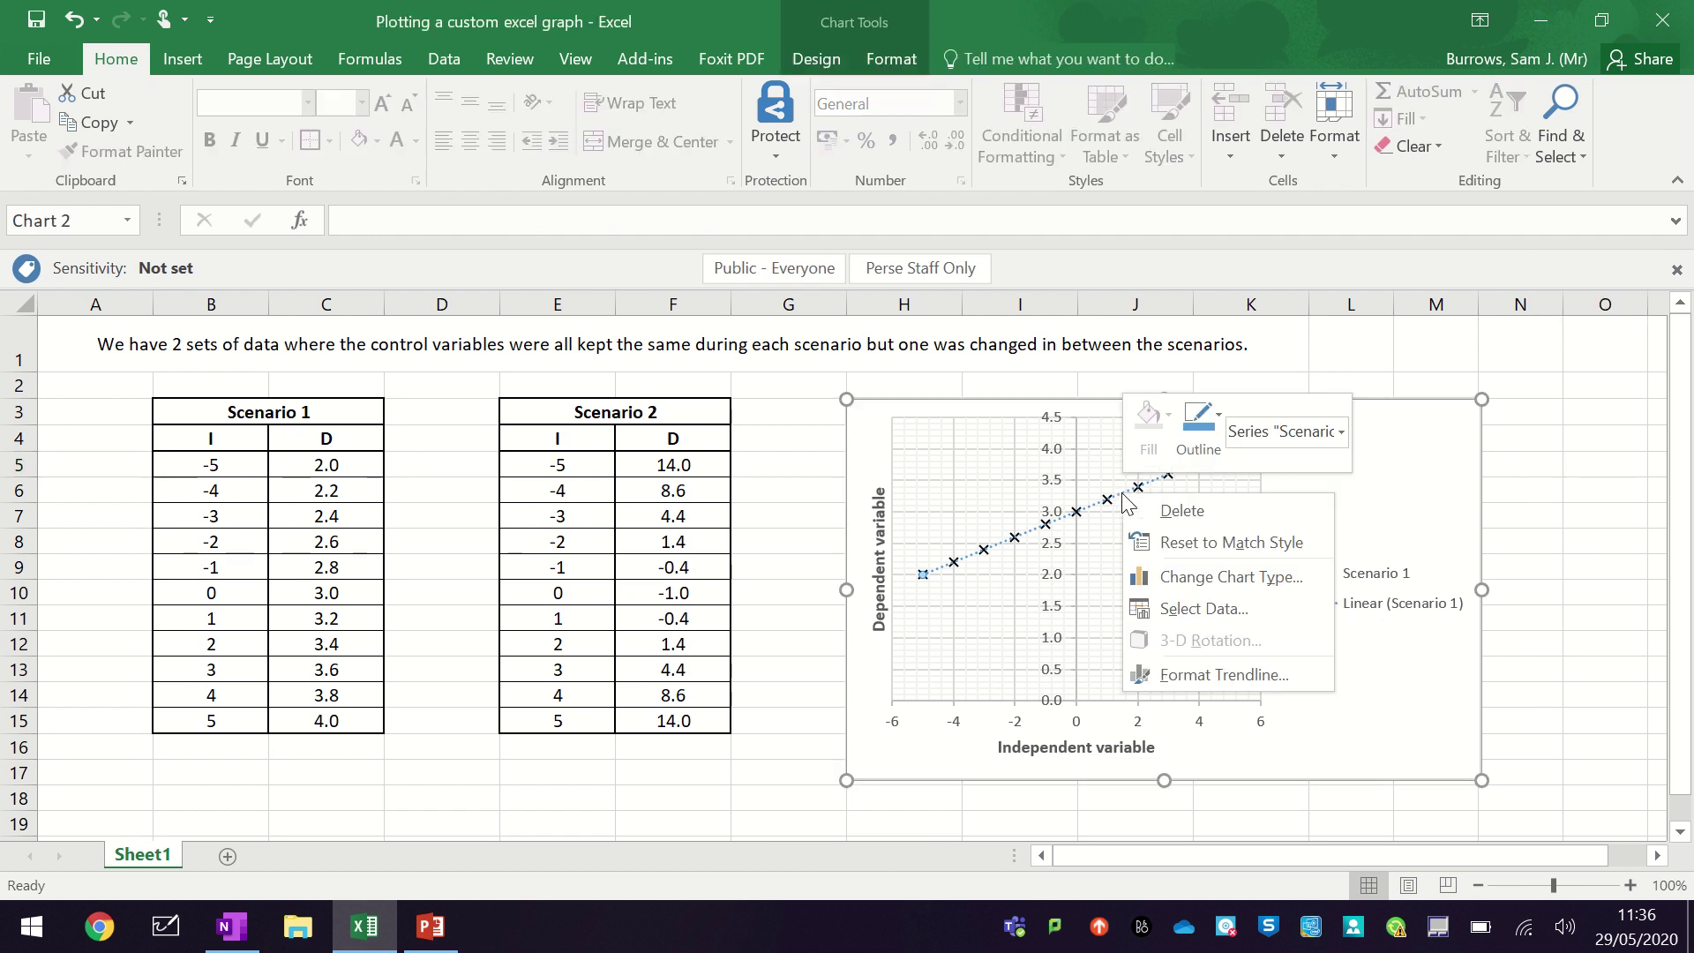
pyautogui.click(1224, 673)
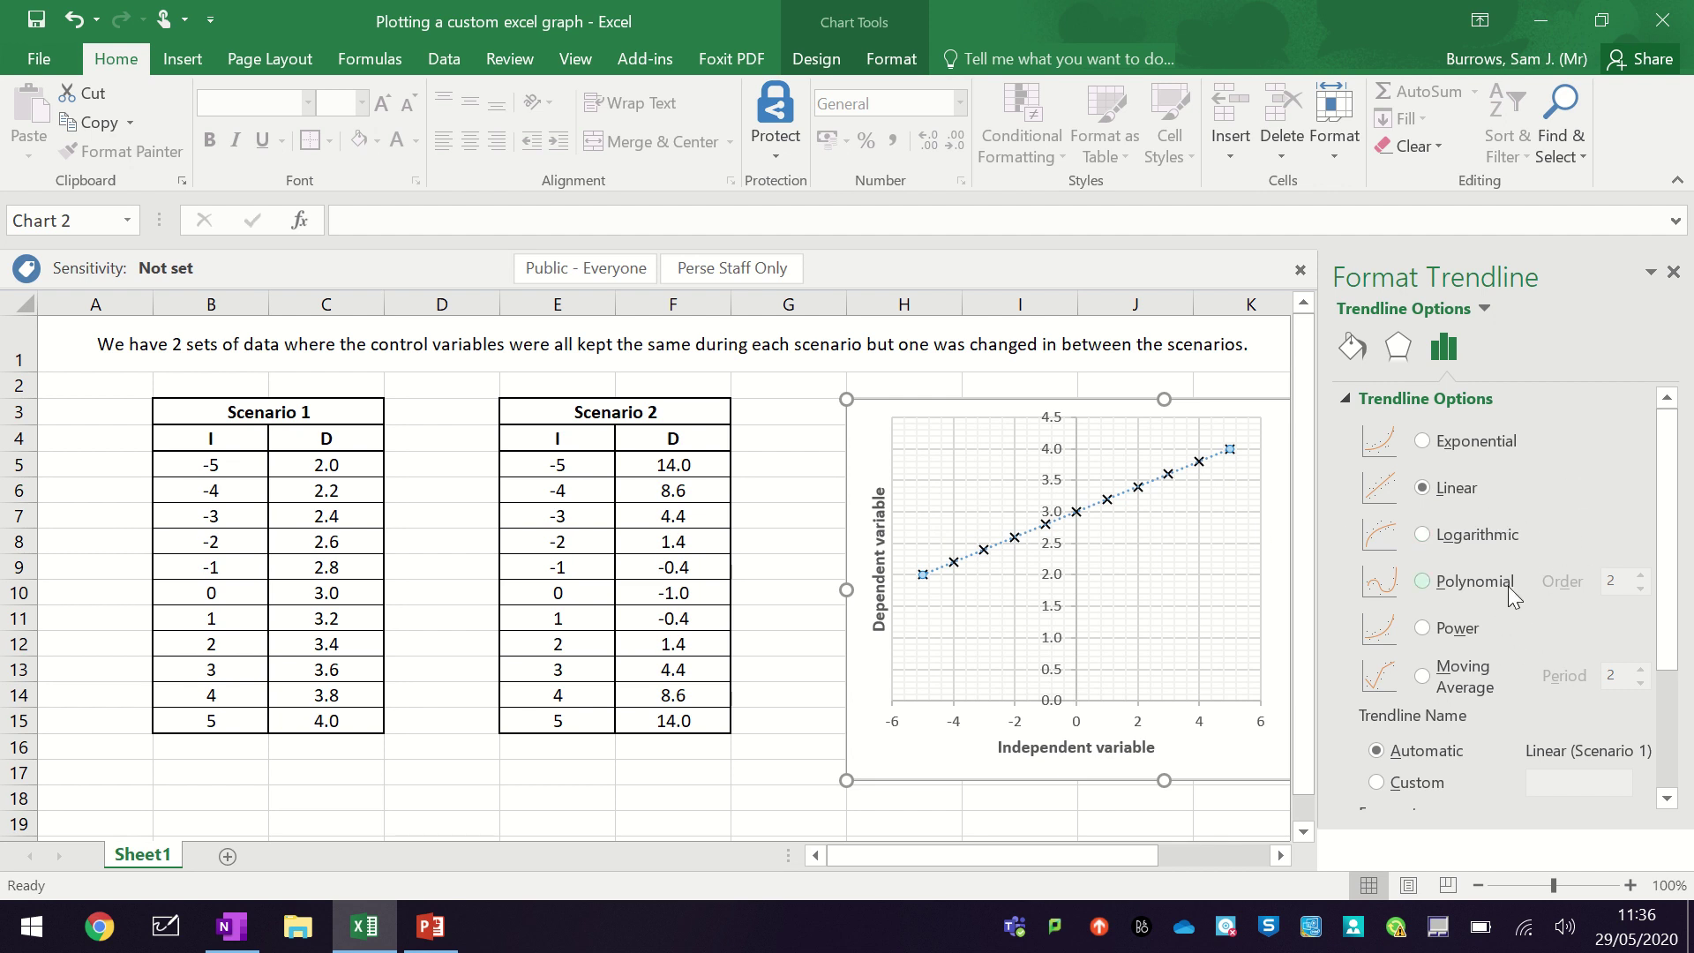
pyautogui.click(1352, 346)
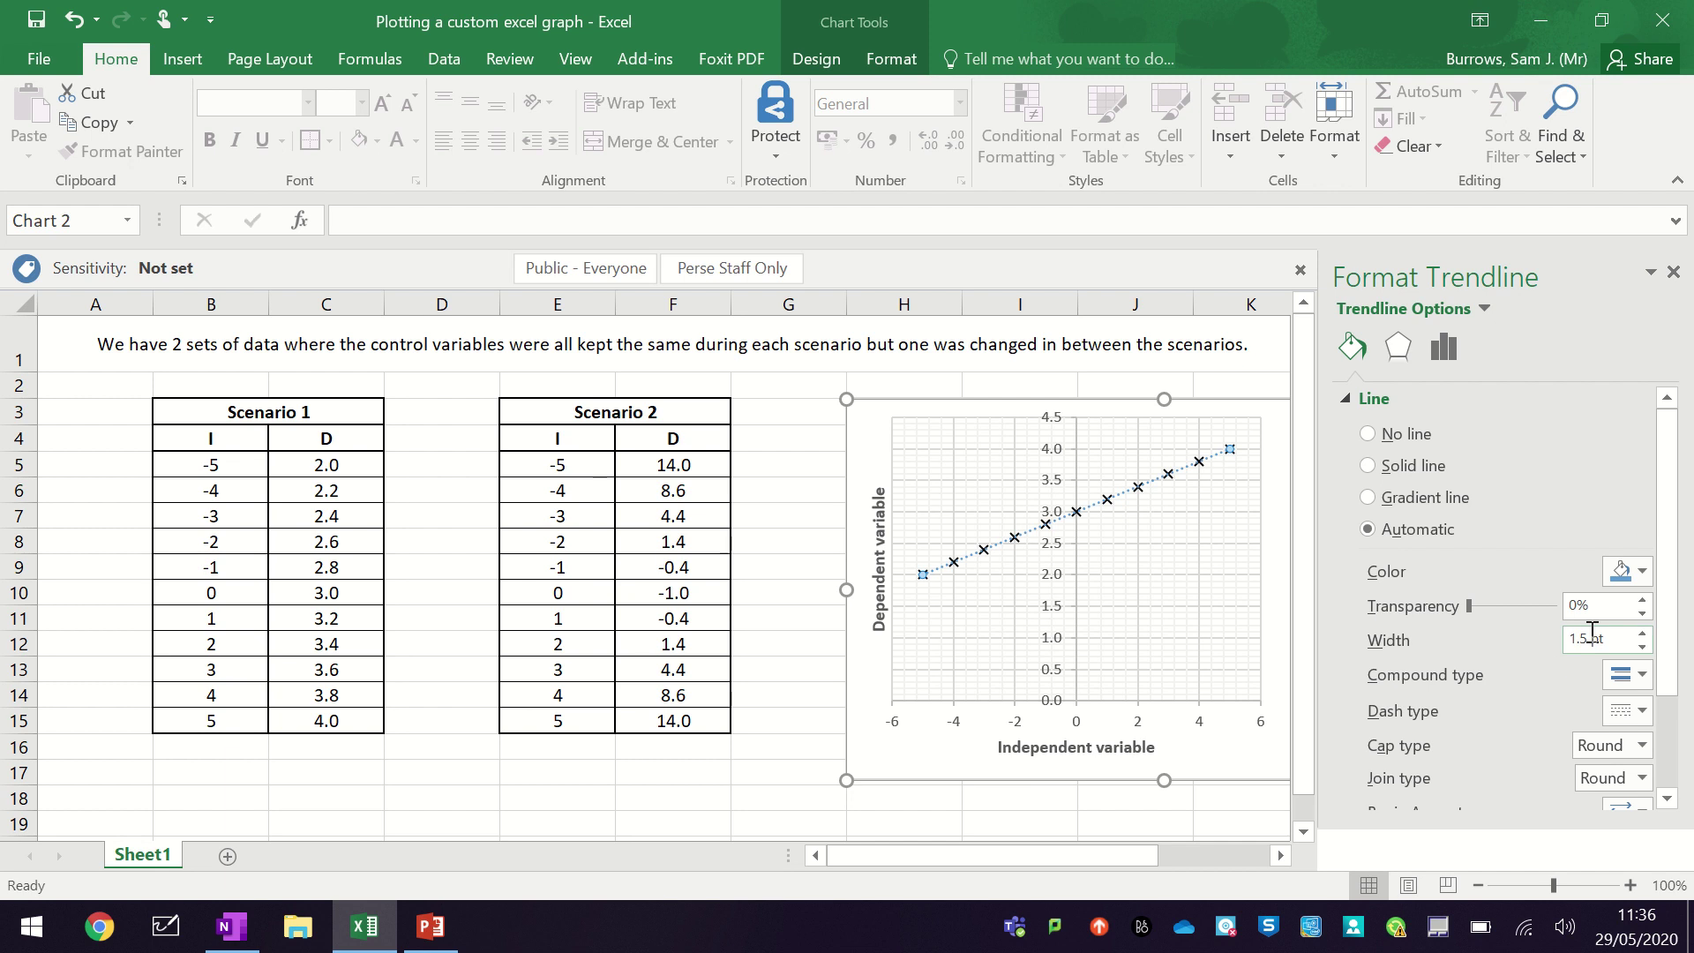
pyautogui.click(1621, 572)
pyautogui.click(1519, 628)
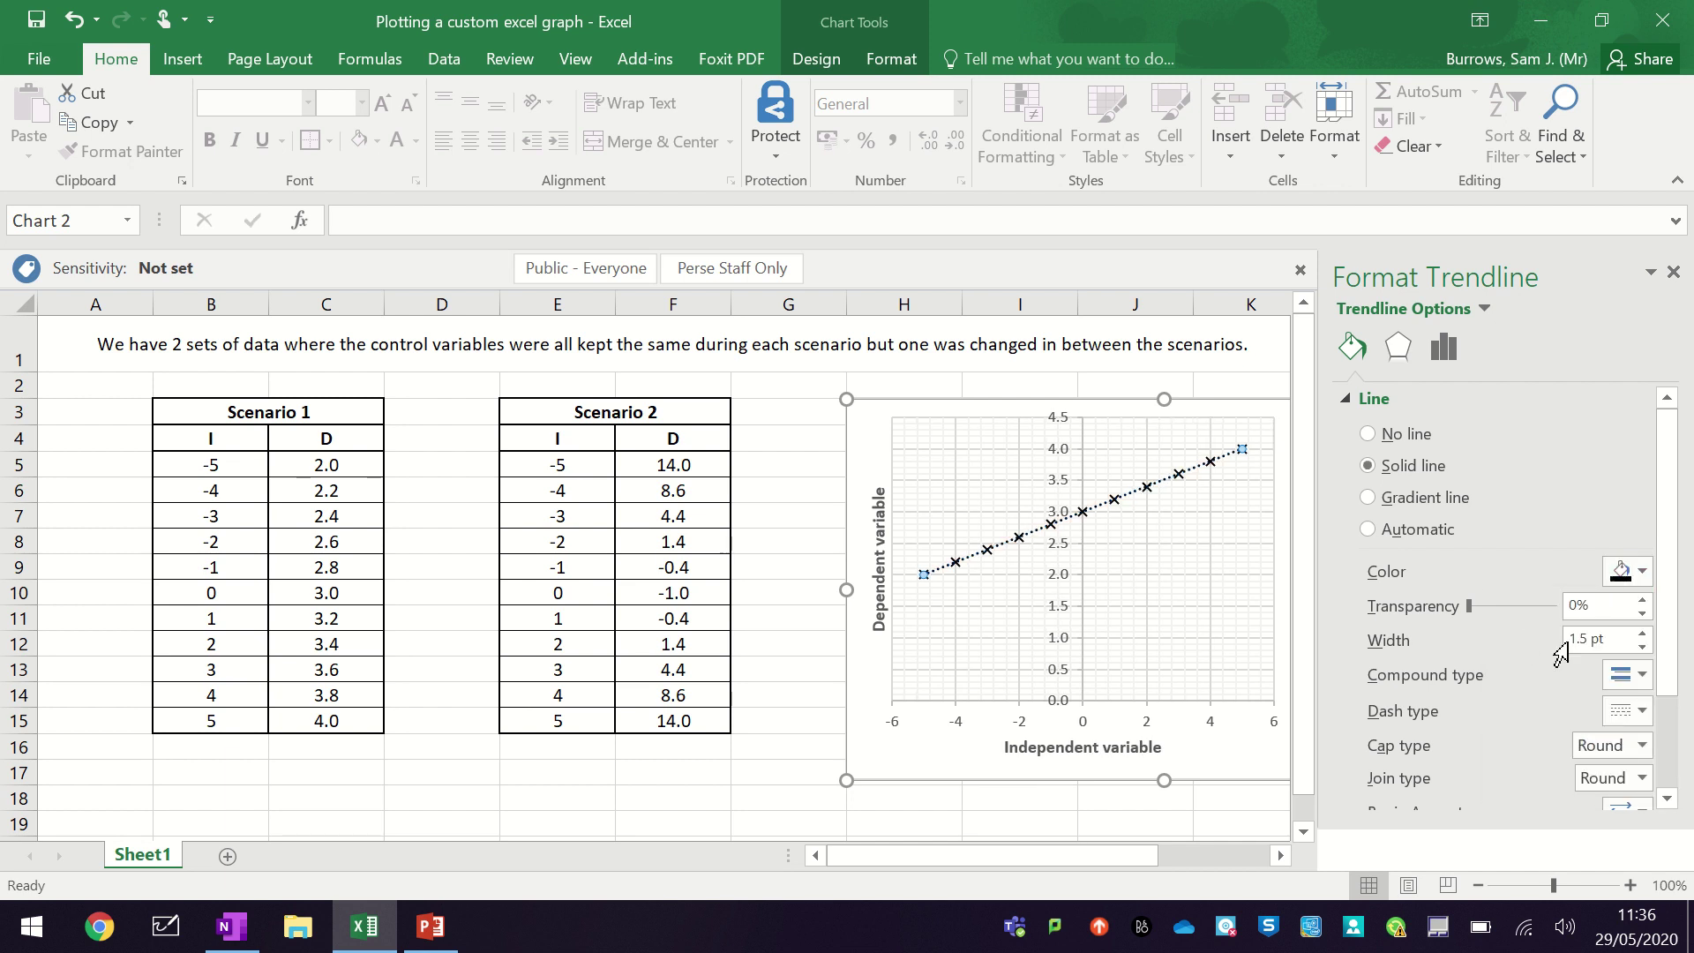
pyautogui.click(1642, 647)
pyautogui.click(1641, 648)
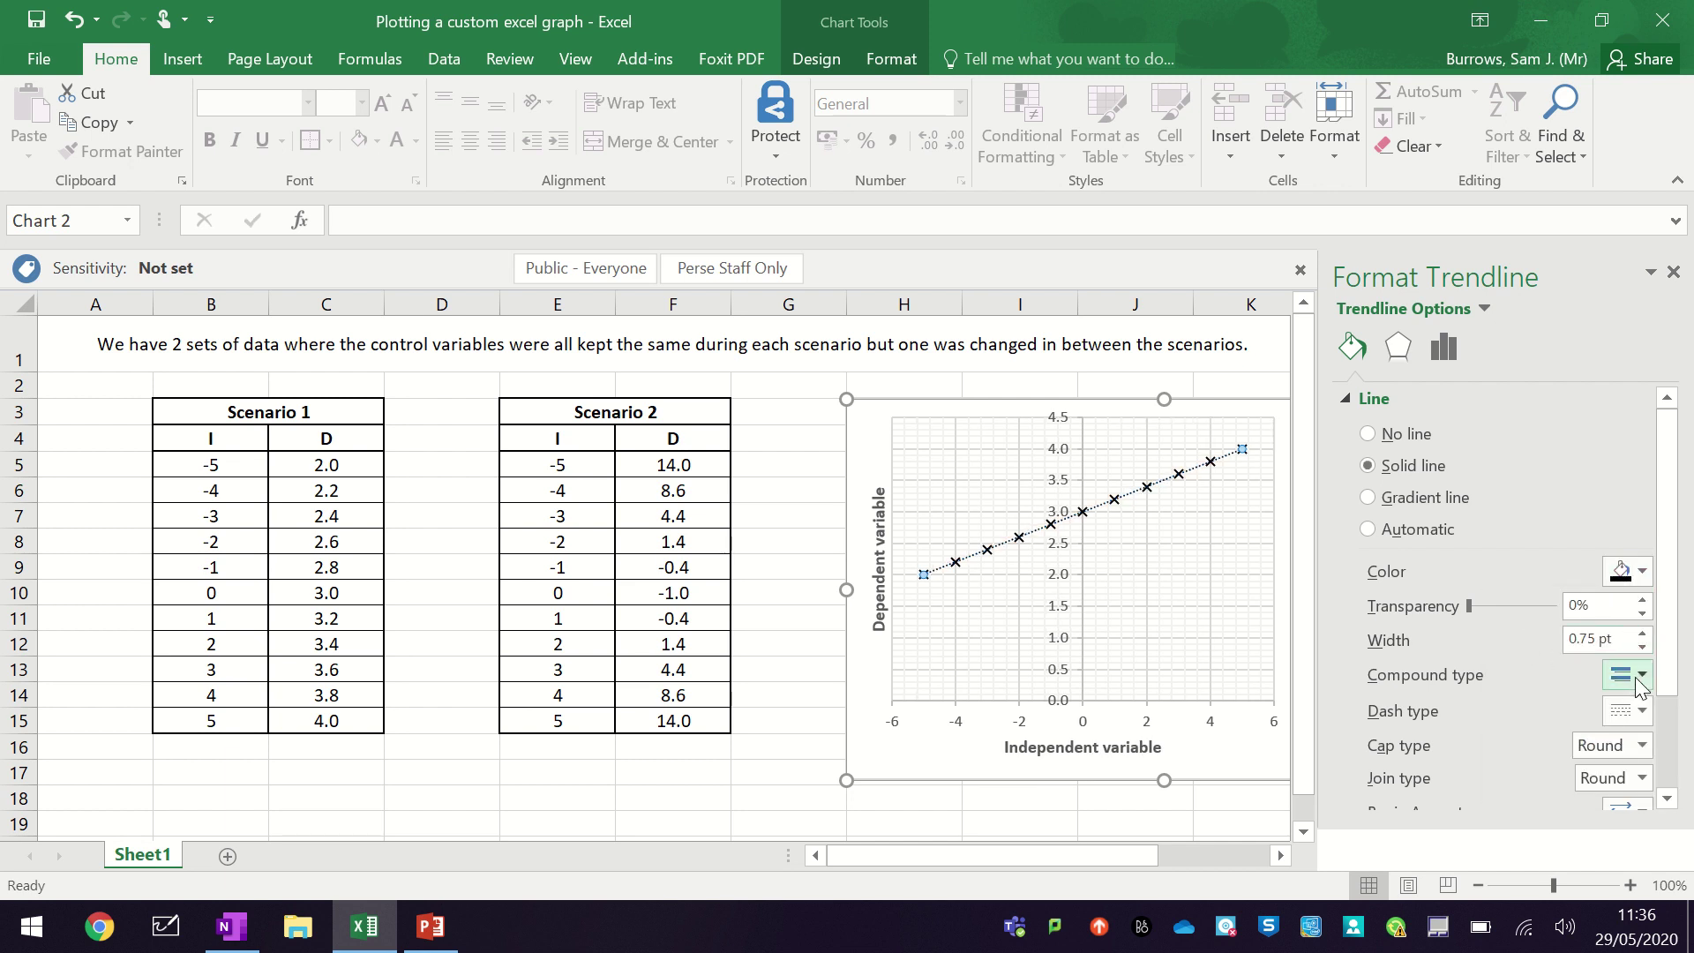
pyautogui.click(1638, 681)
pyautogui.click(1620, 536)
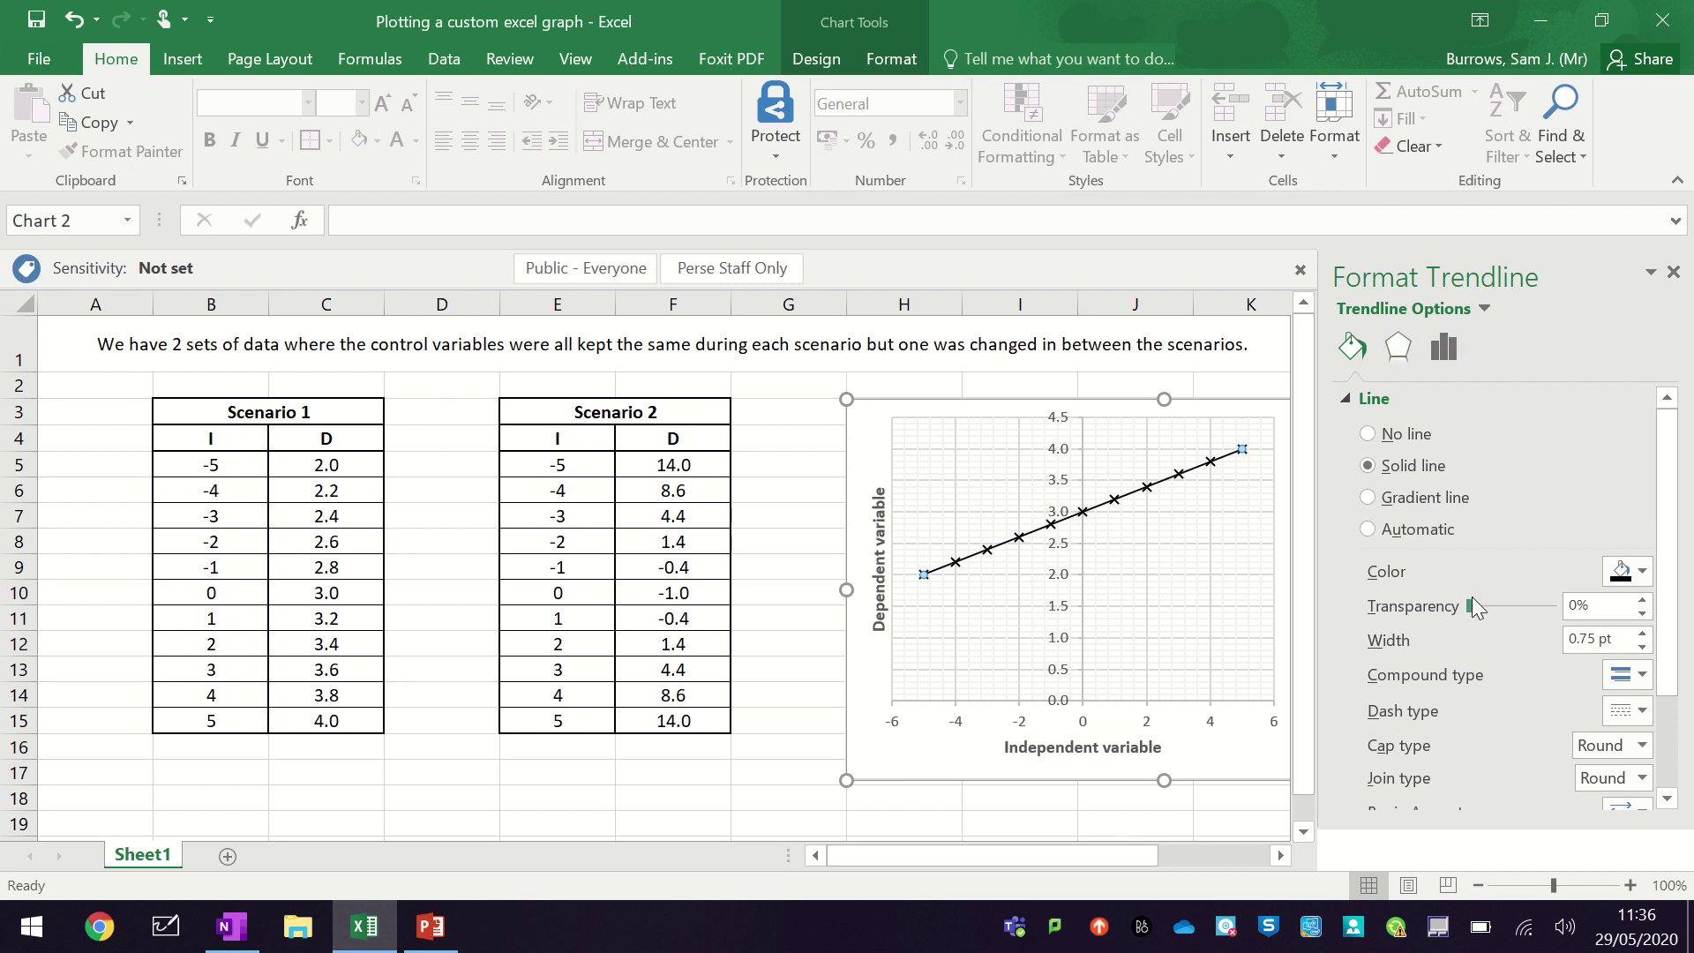
# - Forecast the trendline one period forward and backward and show the equation y = 0.2x + 3
pyautogui.click(1441, 353)
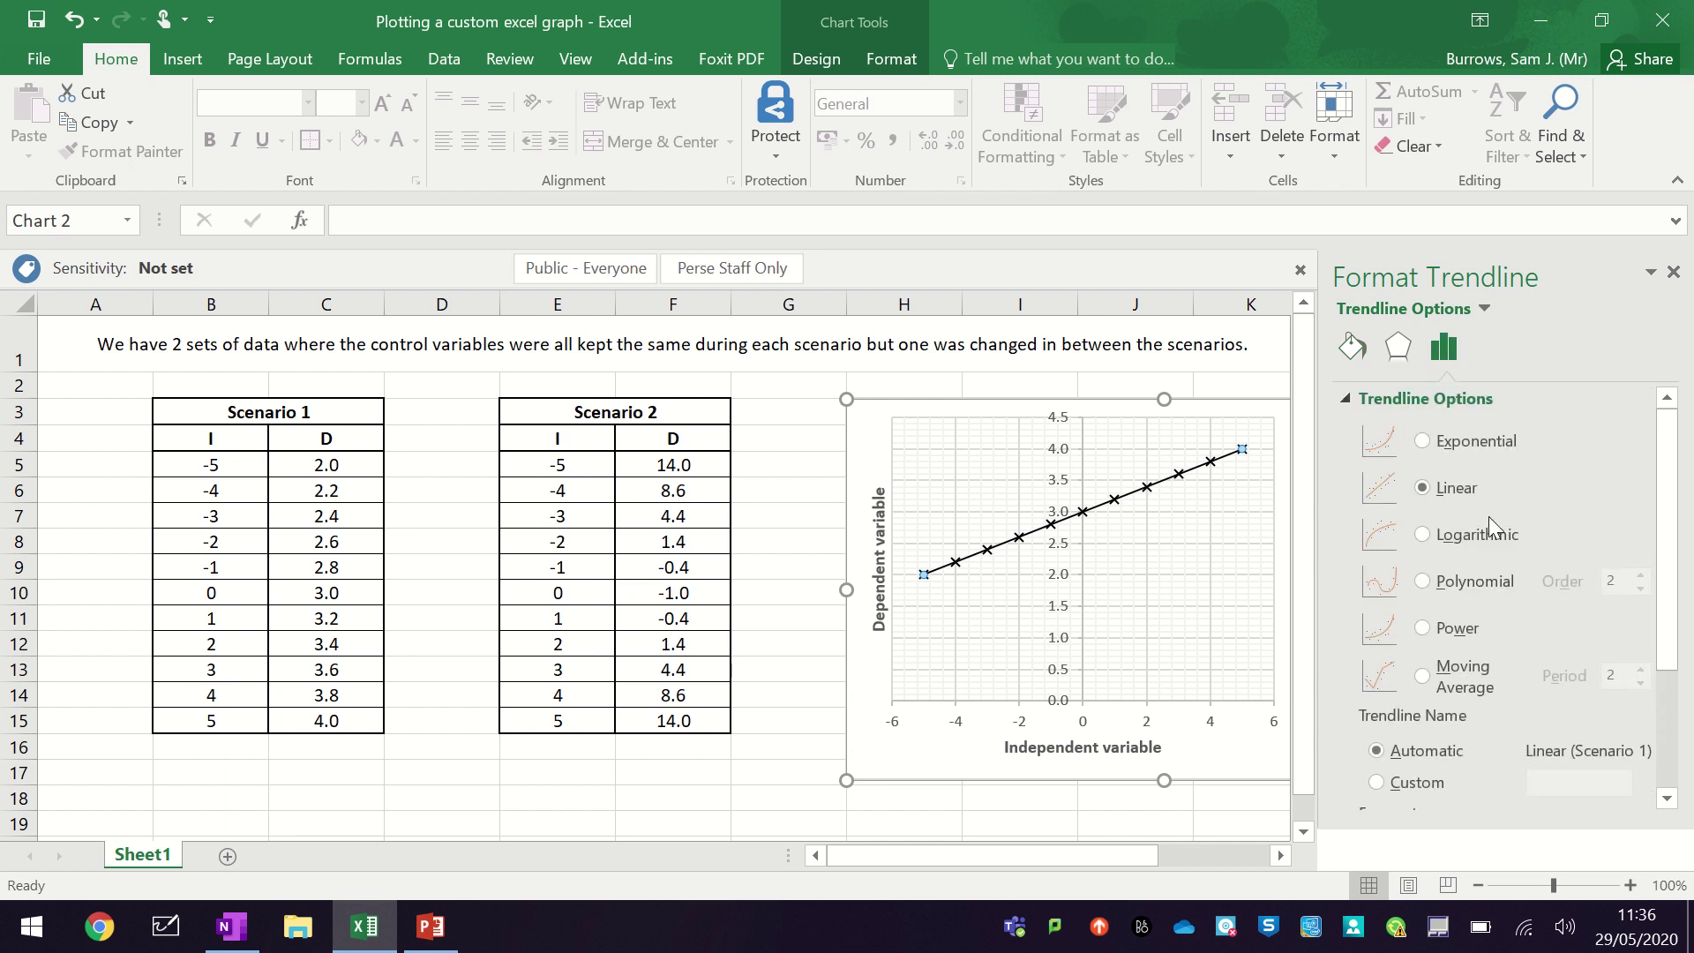
pyautogui.scroll(-3, 1482, 644)
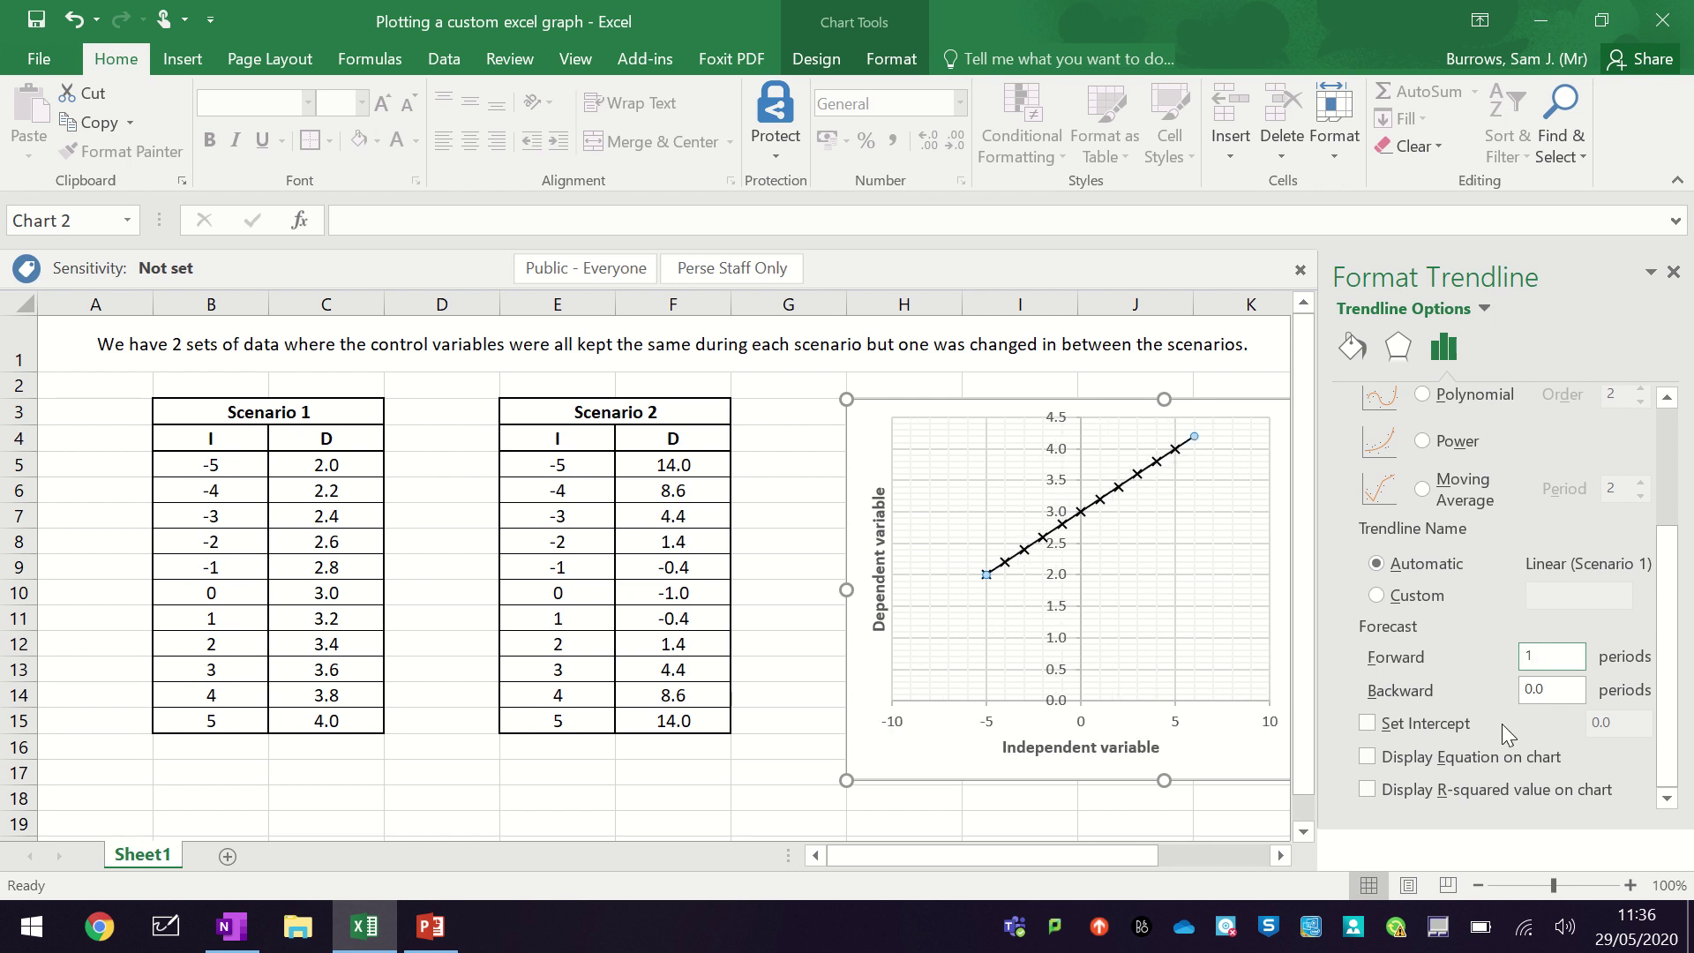
pyautogui.click(1571, 688)
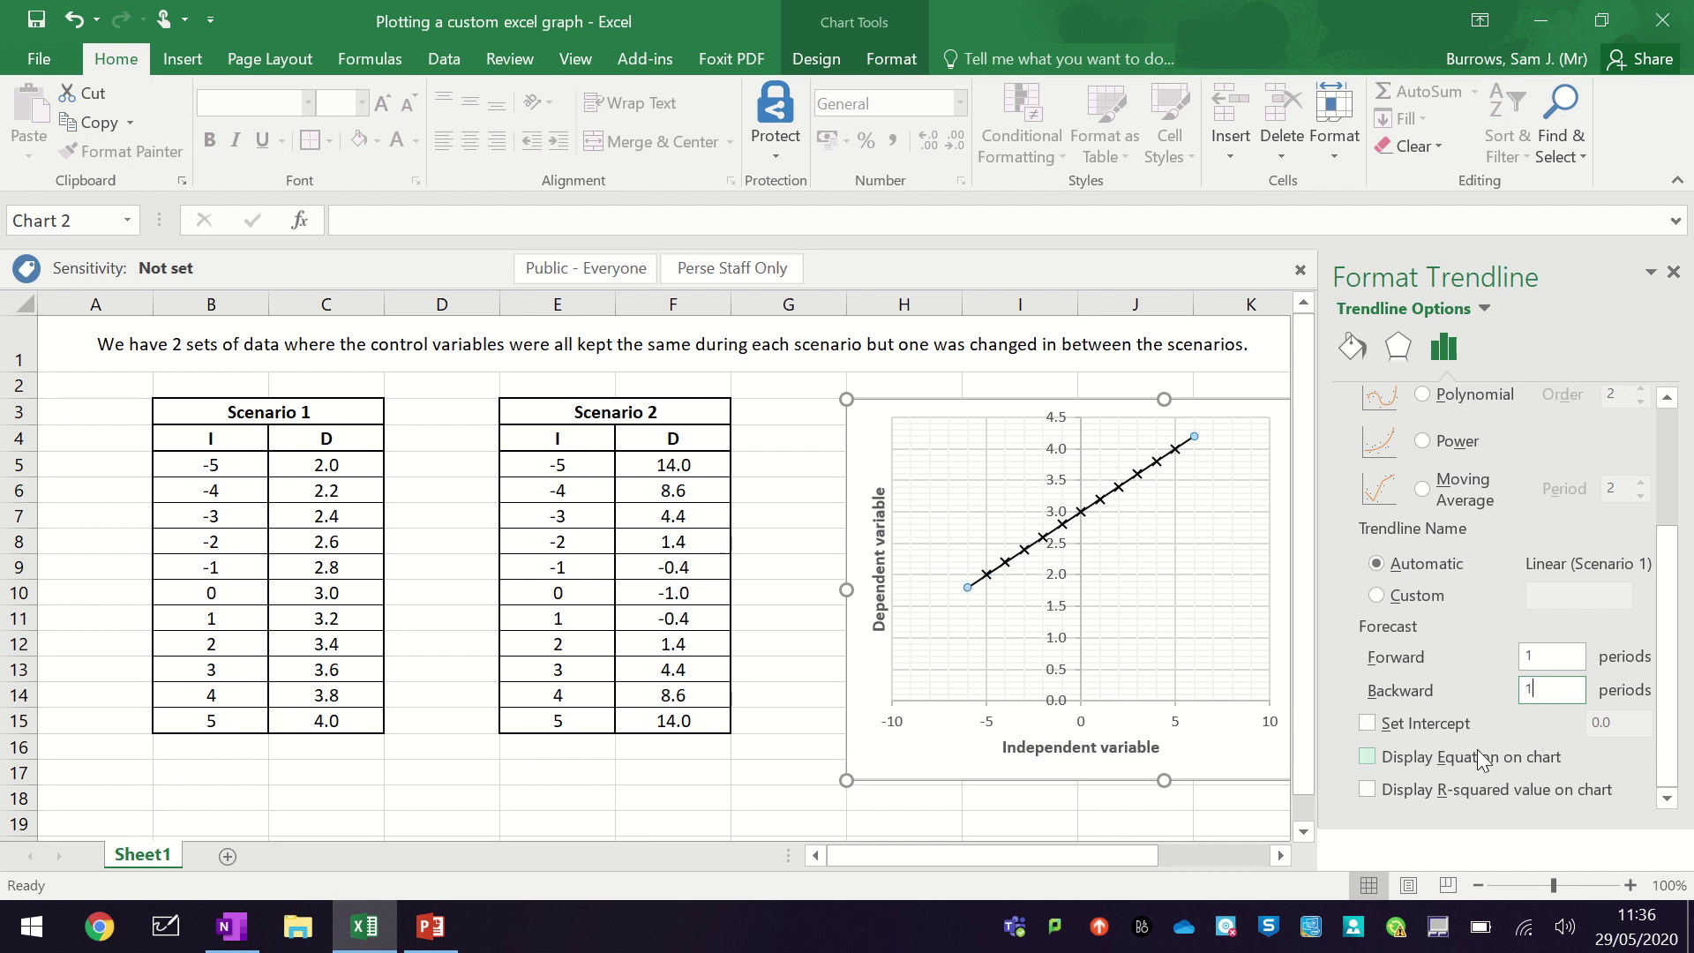
pyautogui.click(1368, 757)
pyautogui.click(1137, 450)
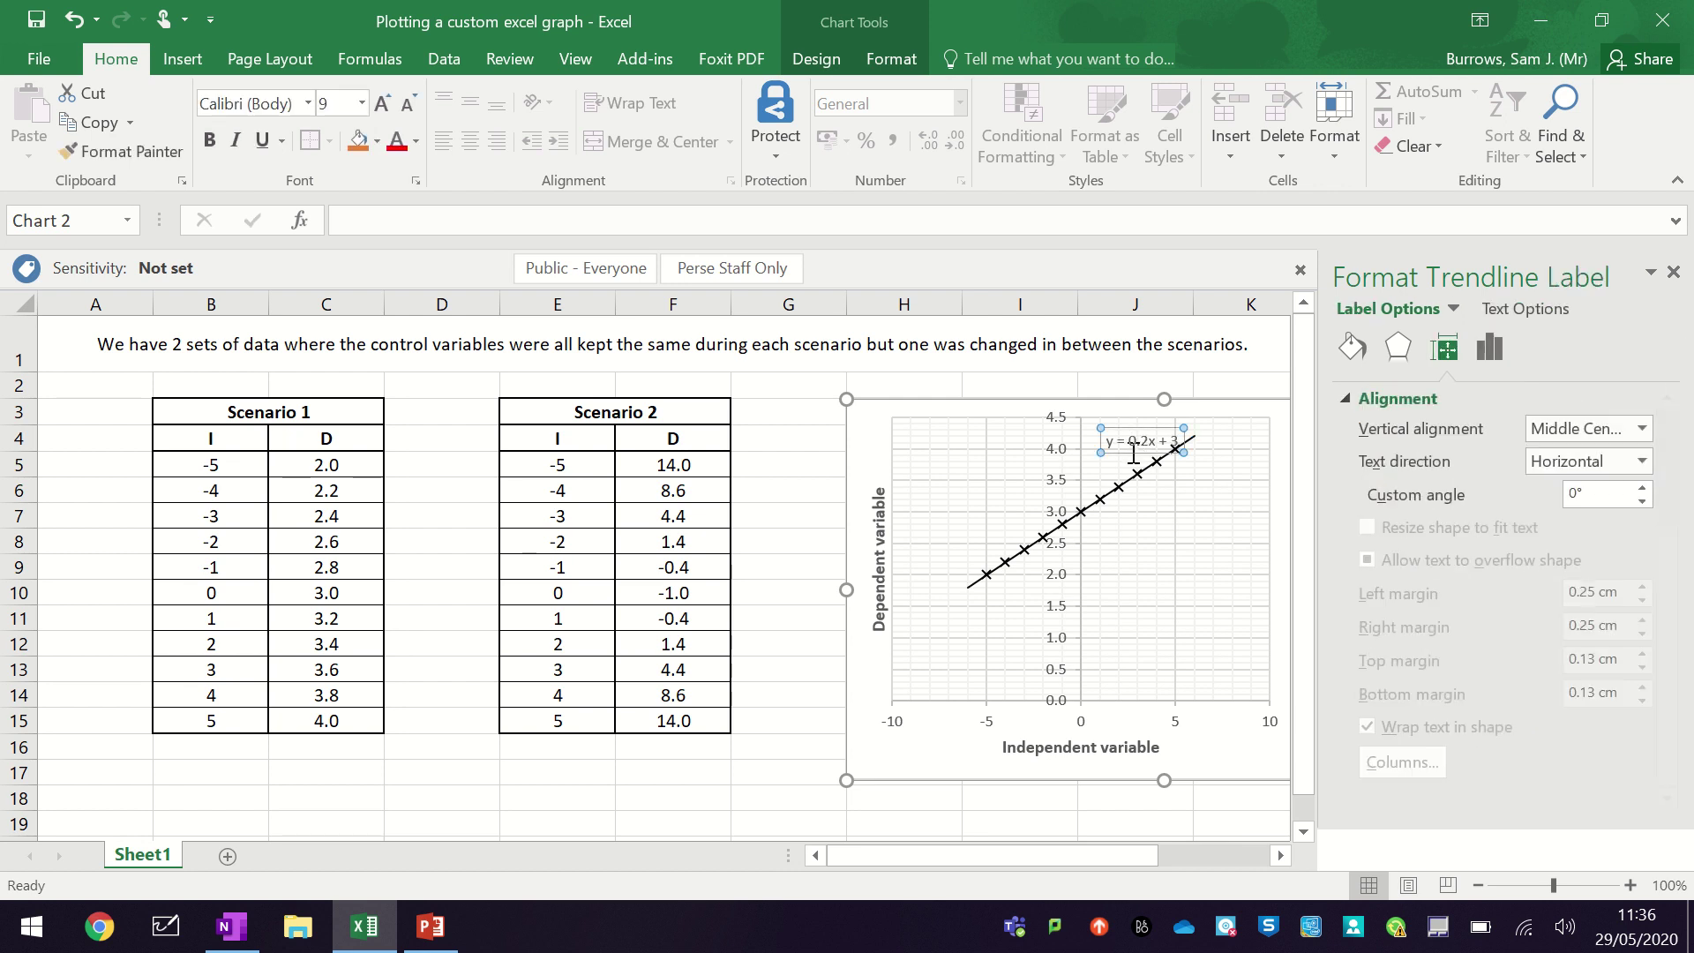
pyautogui.moveTo(1125, 450); pyautogui.dragTo(1113, 445)
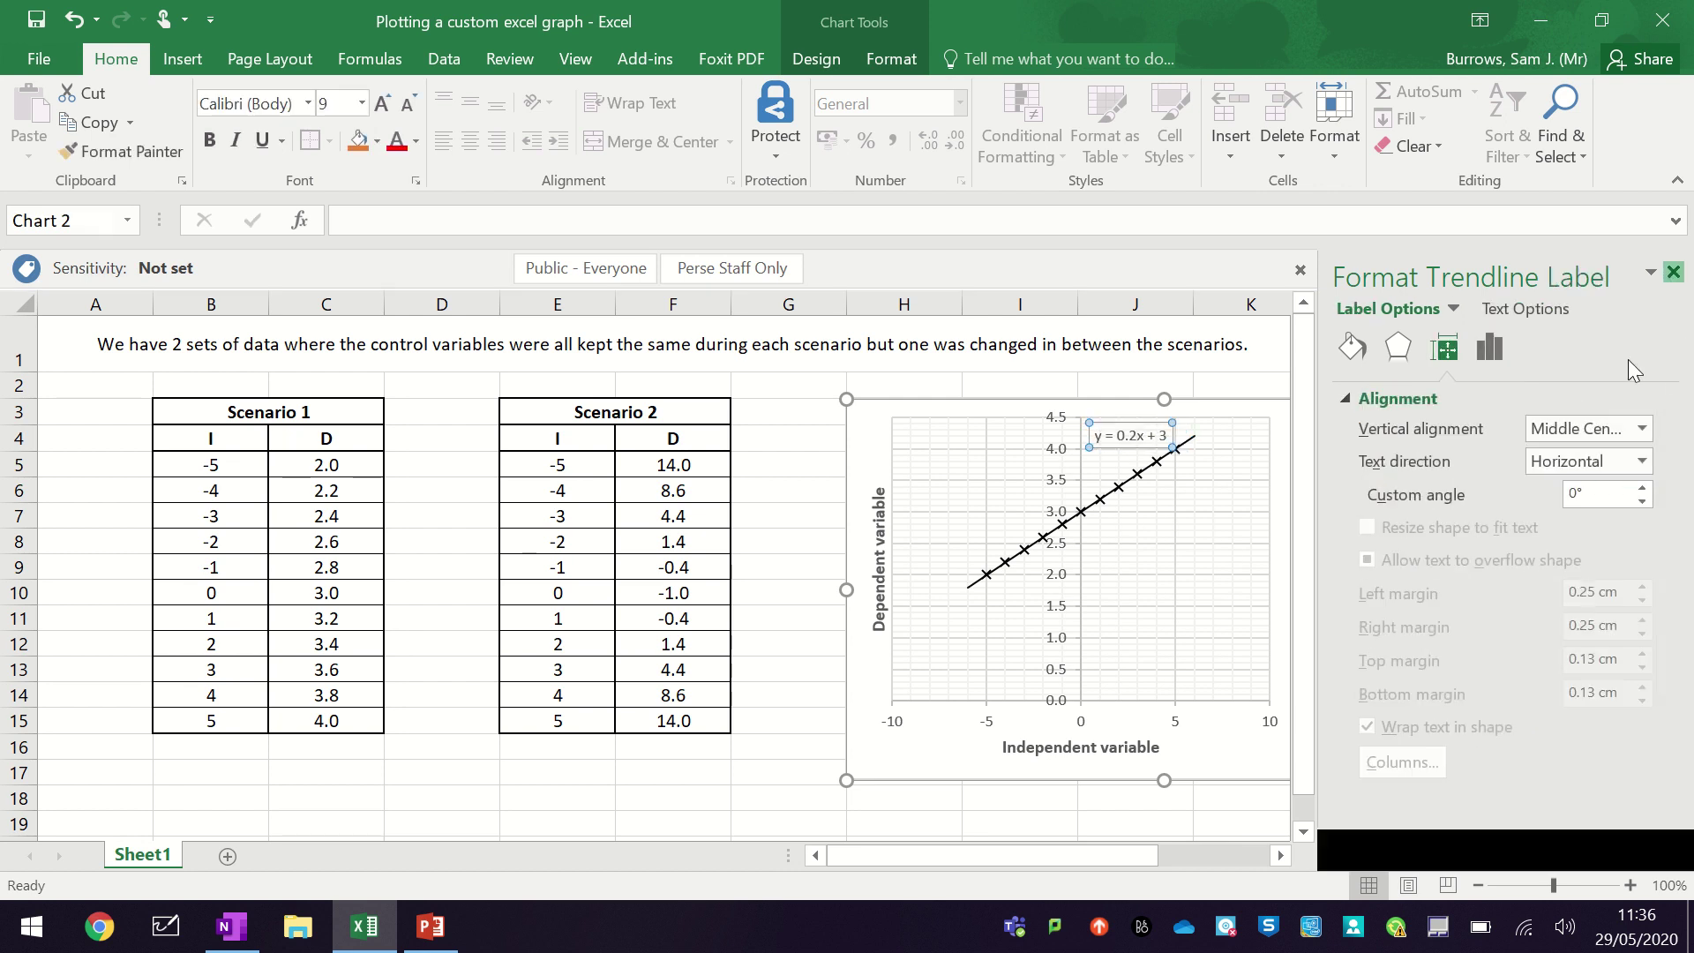
pyautogui.click(1672, 276)
pyautogui.click(1593, 489)
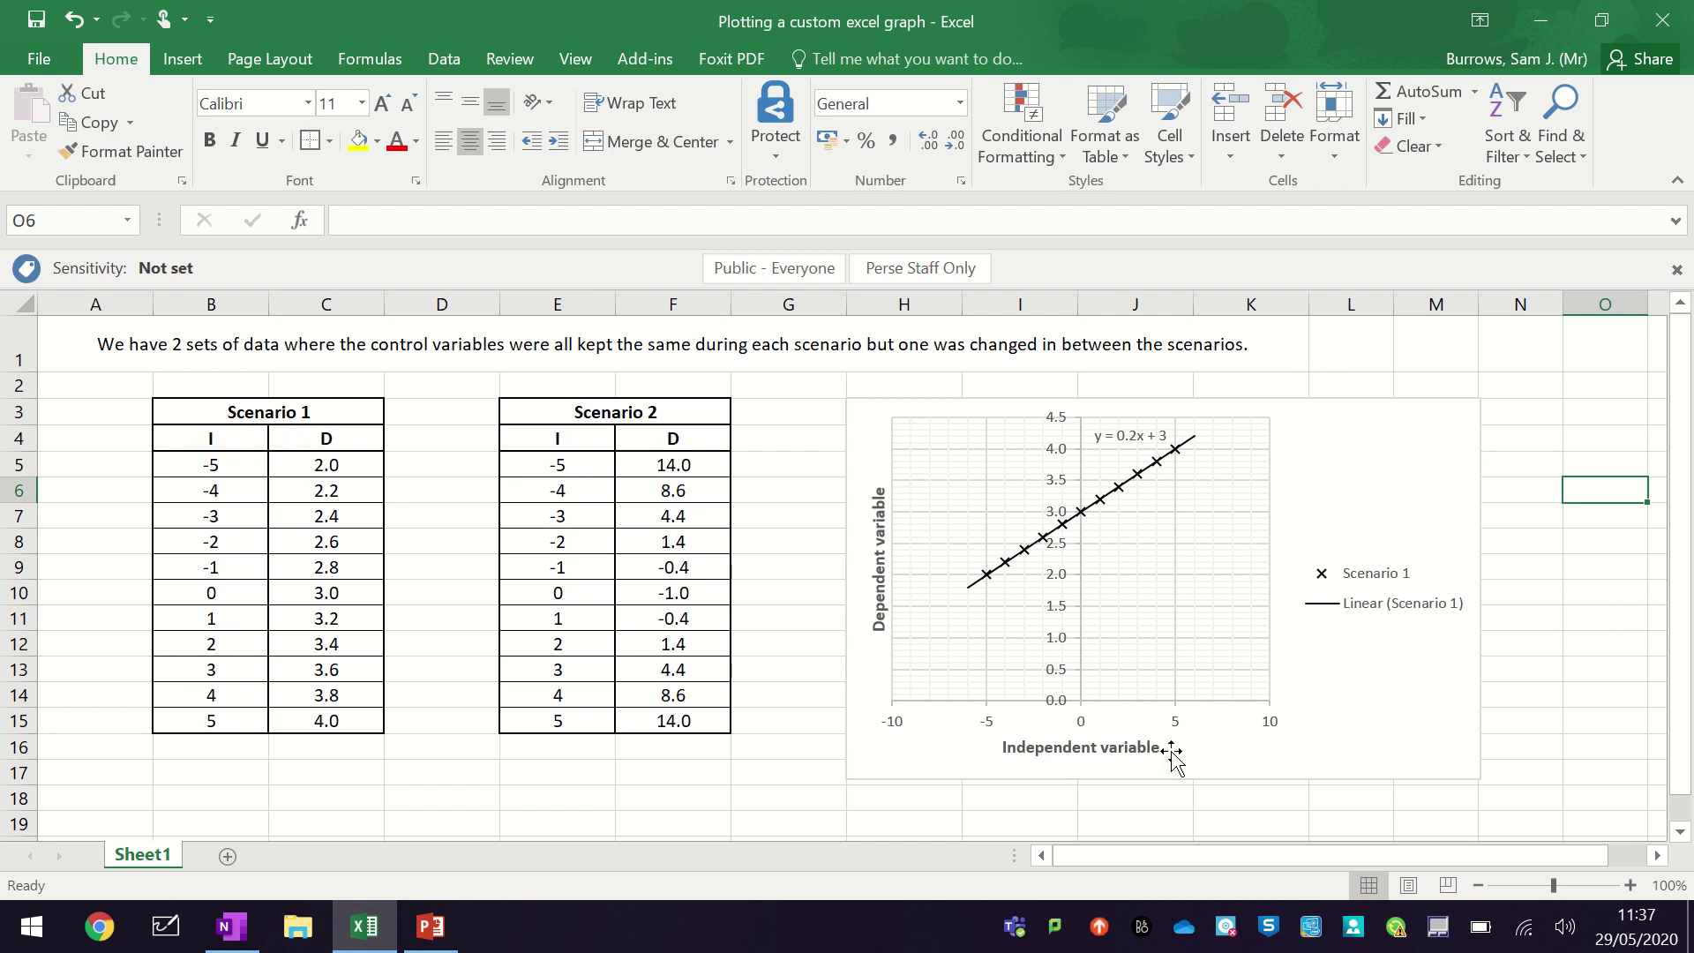
# - Set the horizontal axis bounds to run from -6 to 6
pyautogui.rightClick(1271, 722)
pyautogui.click(1354, 701)
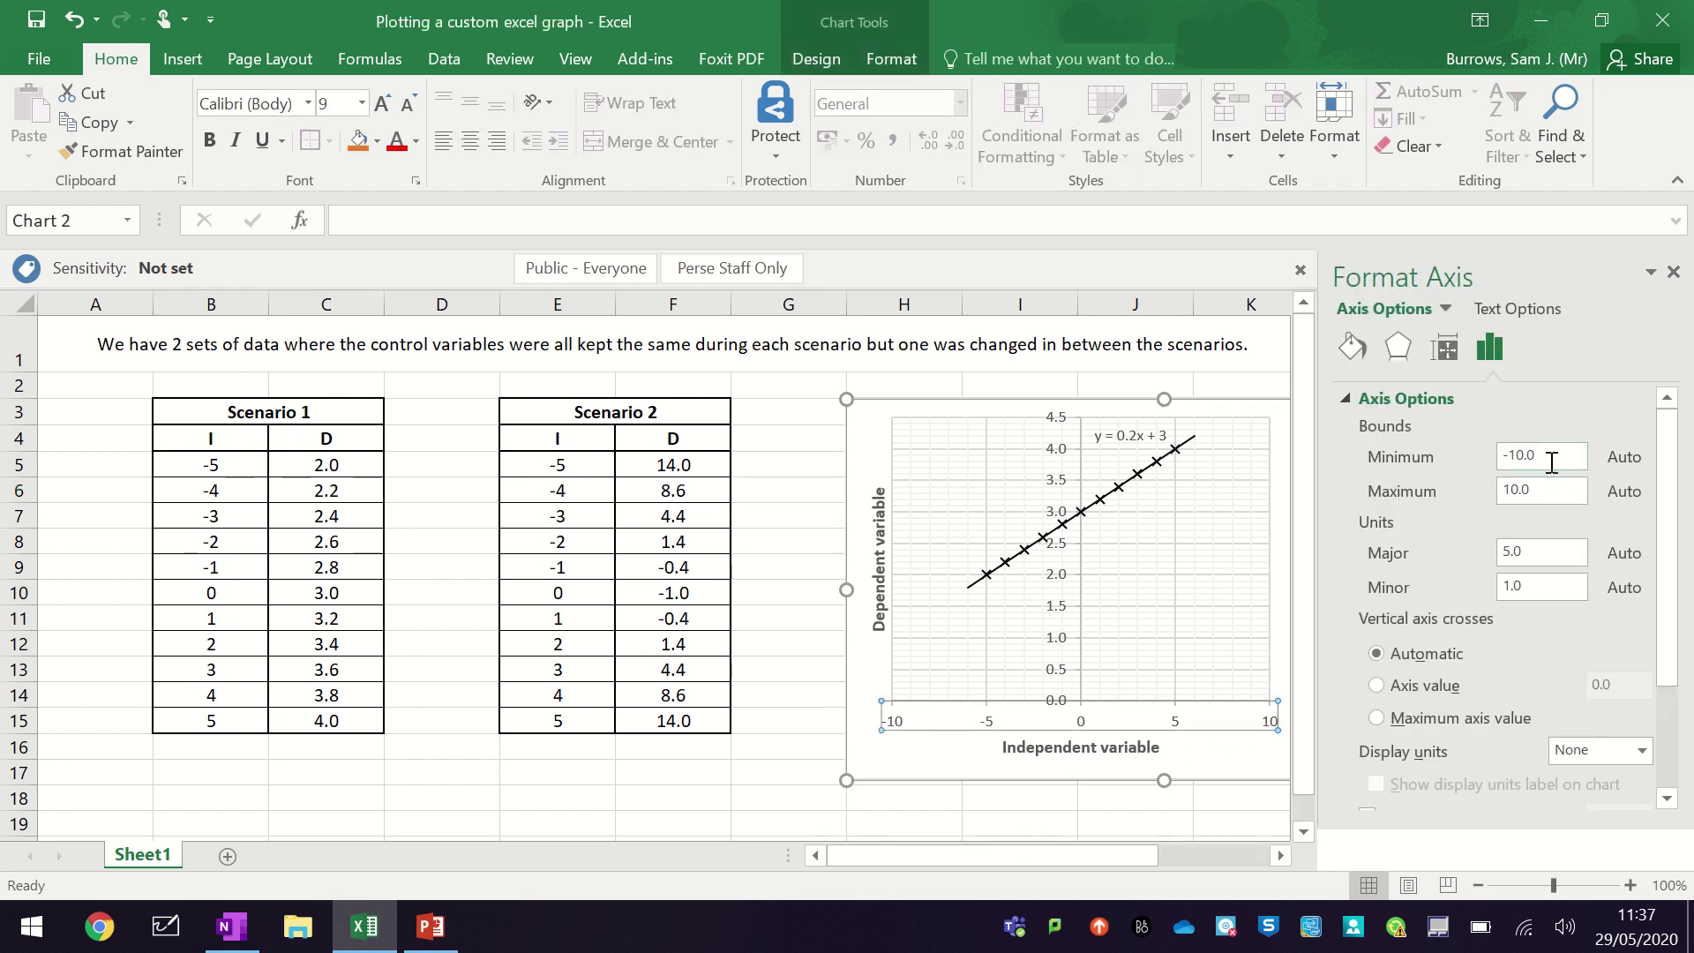
pyautogui.click(1551, 455)
pyautogui.press('Tab')
pyautogui.write('6')
pyautogui.click(1491, 464)
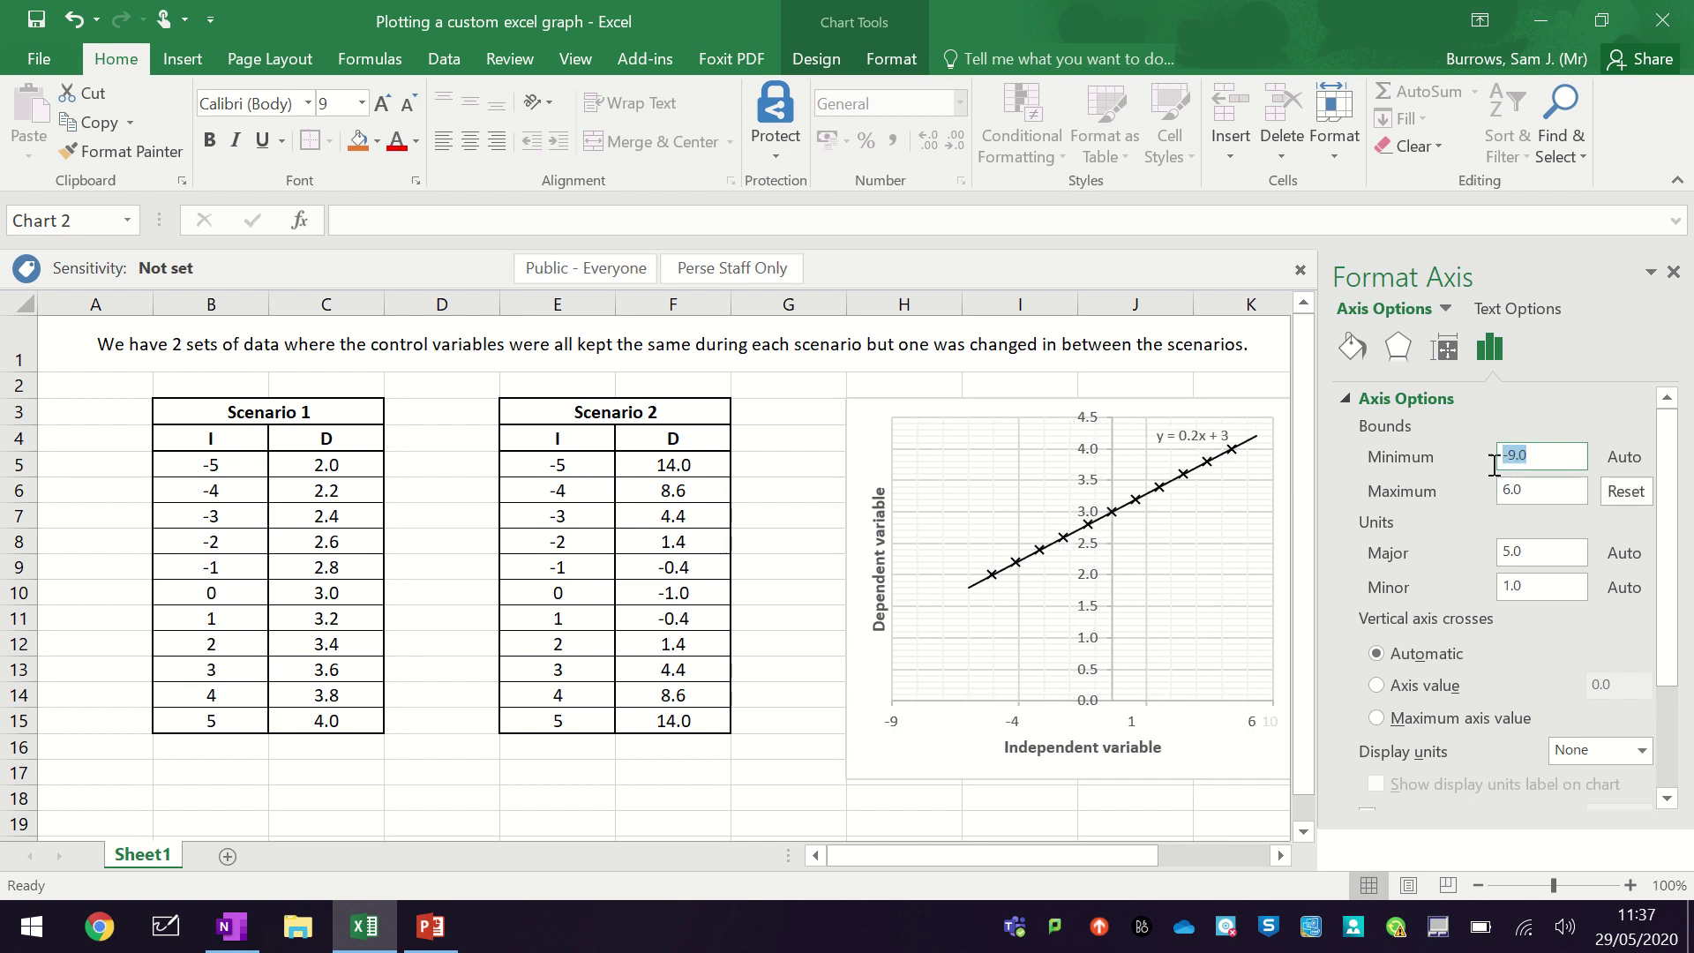
pyautogui.write('-6')
pyautogui.press('Return')
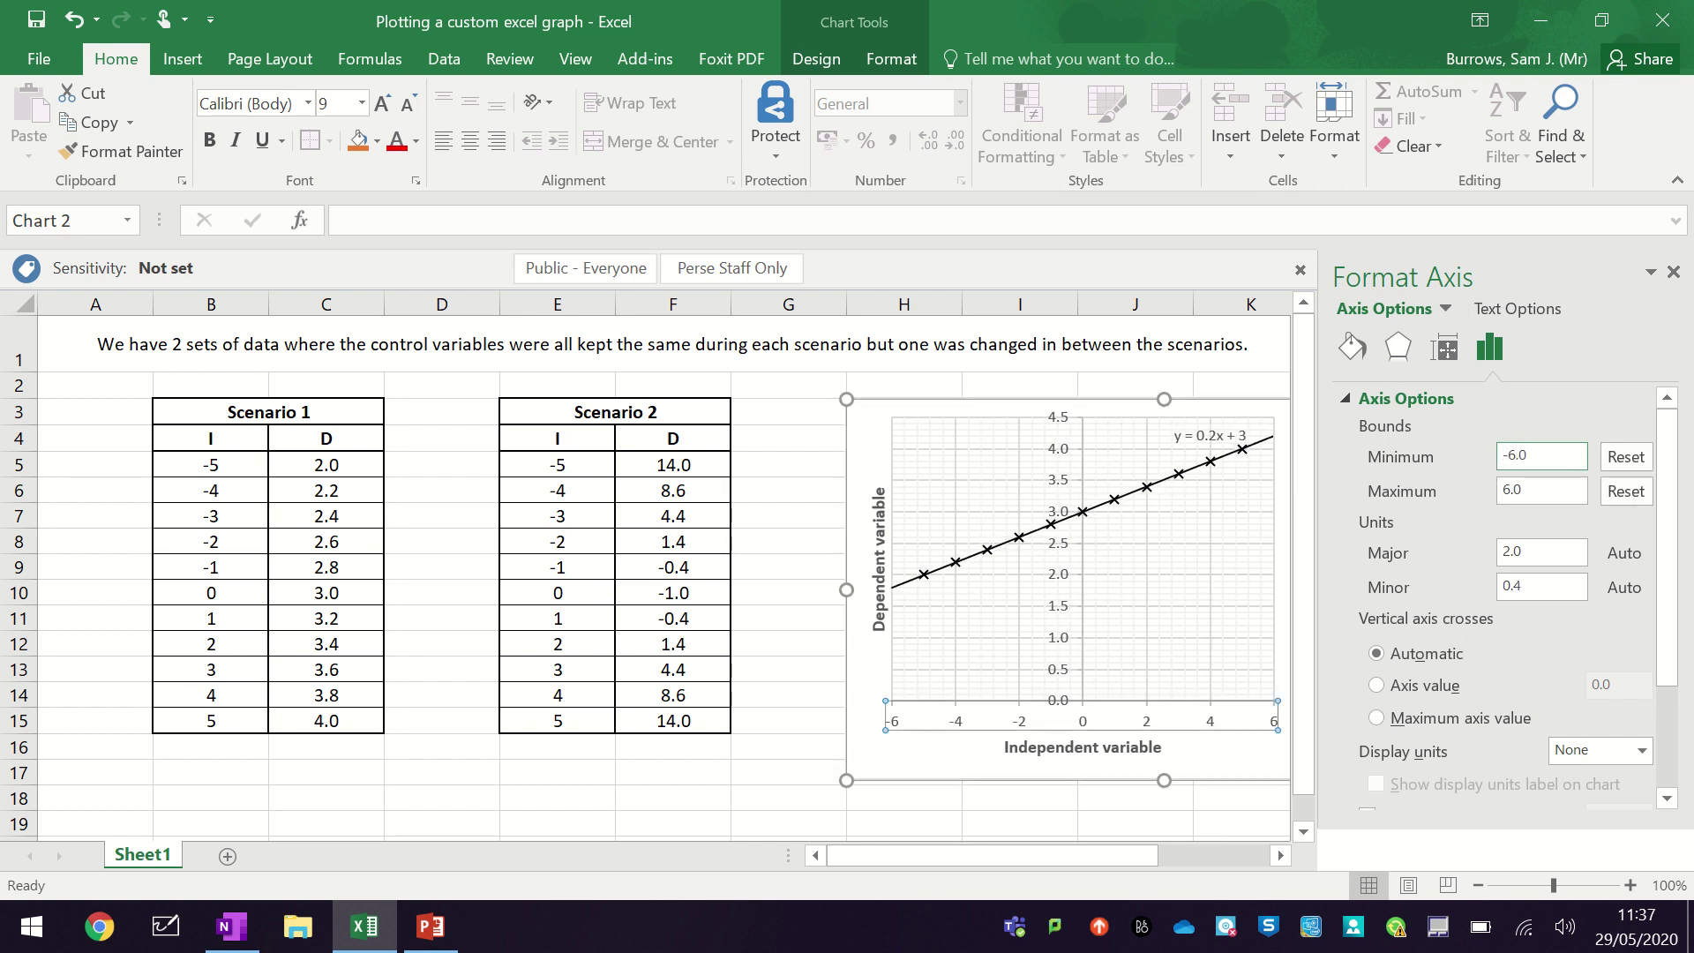
# - Set the vertical axis minimum bound to 1.5
pyautogui.rightClick(1080, 653)
pyautogui.click(1122, 616)
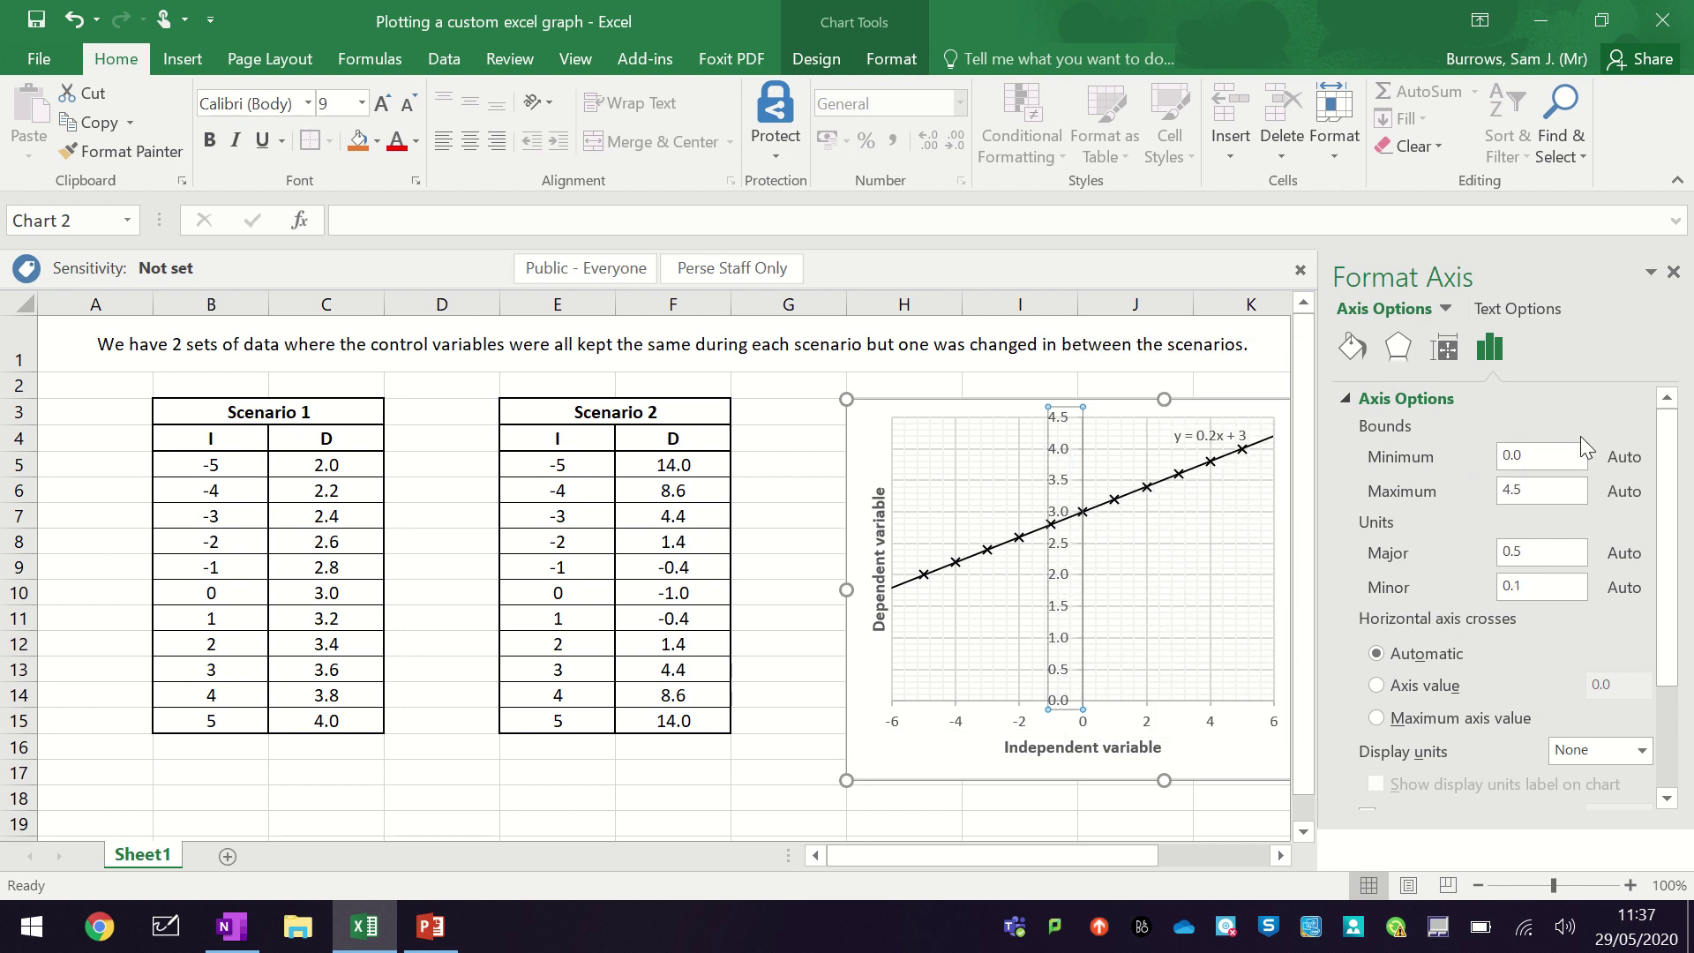
pyautogui.click(1552, 456)
pyautogui.hotkey('ctrl', 'a')
pyautogui.write('1.5')
pyautogui.press('Return')
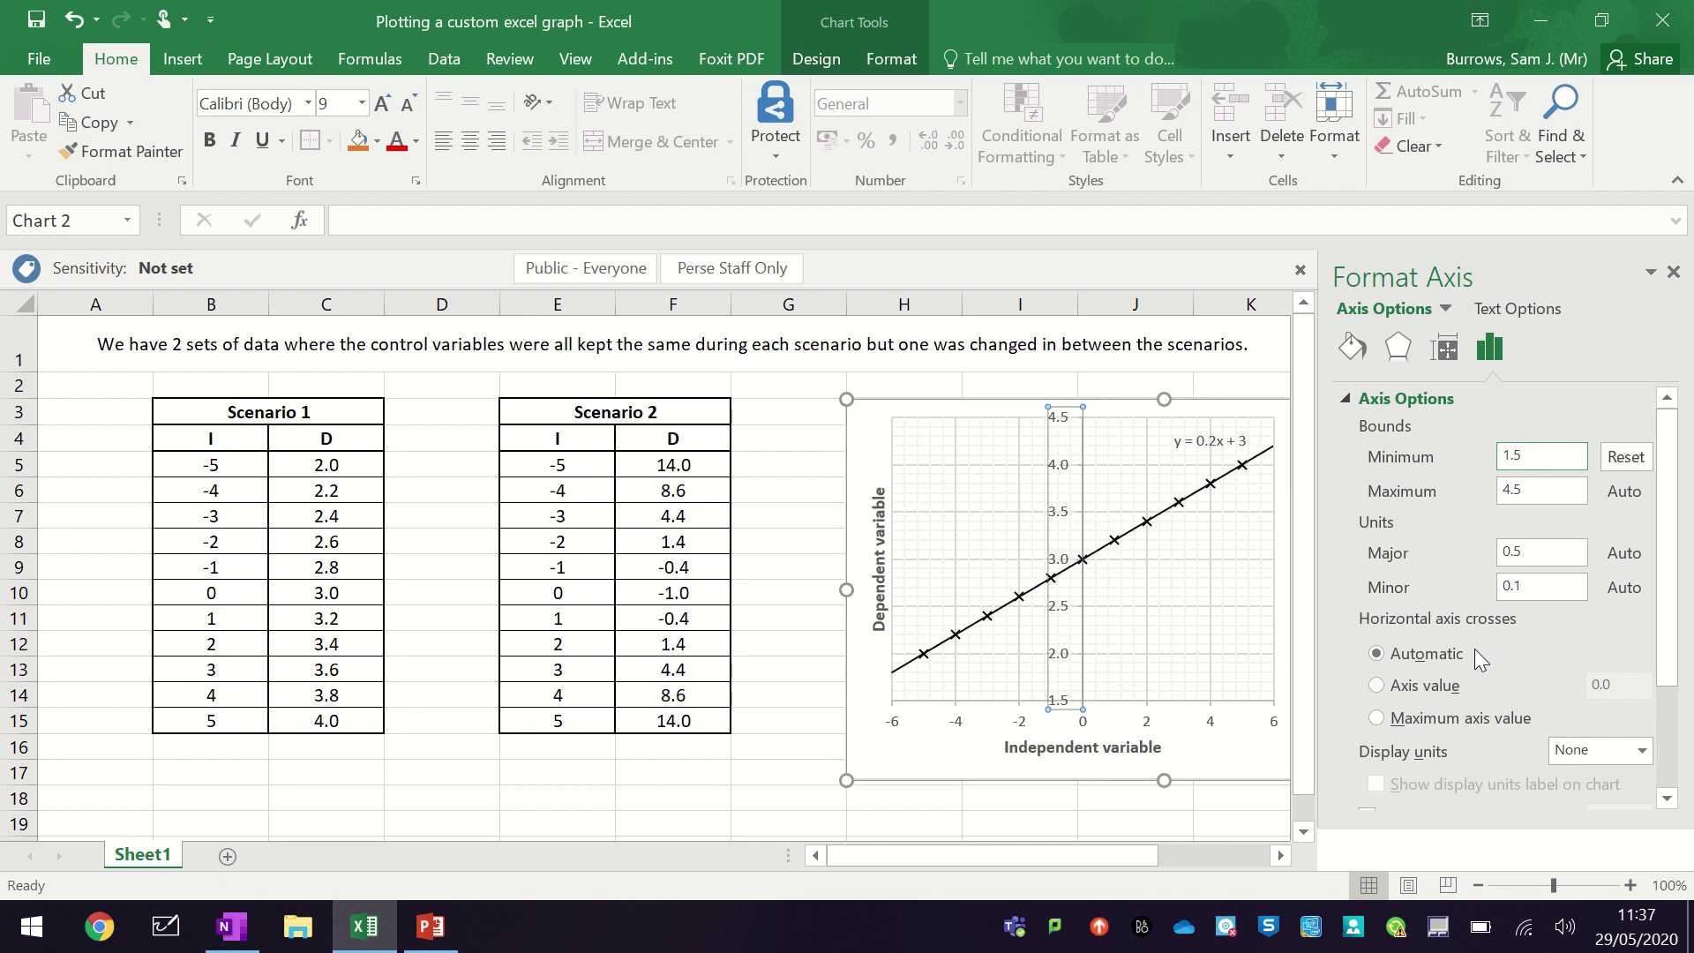
pyautogui.click(1674, 272)
pyautogui.click(1590, 444)
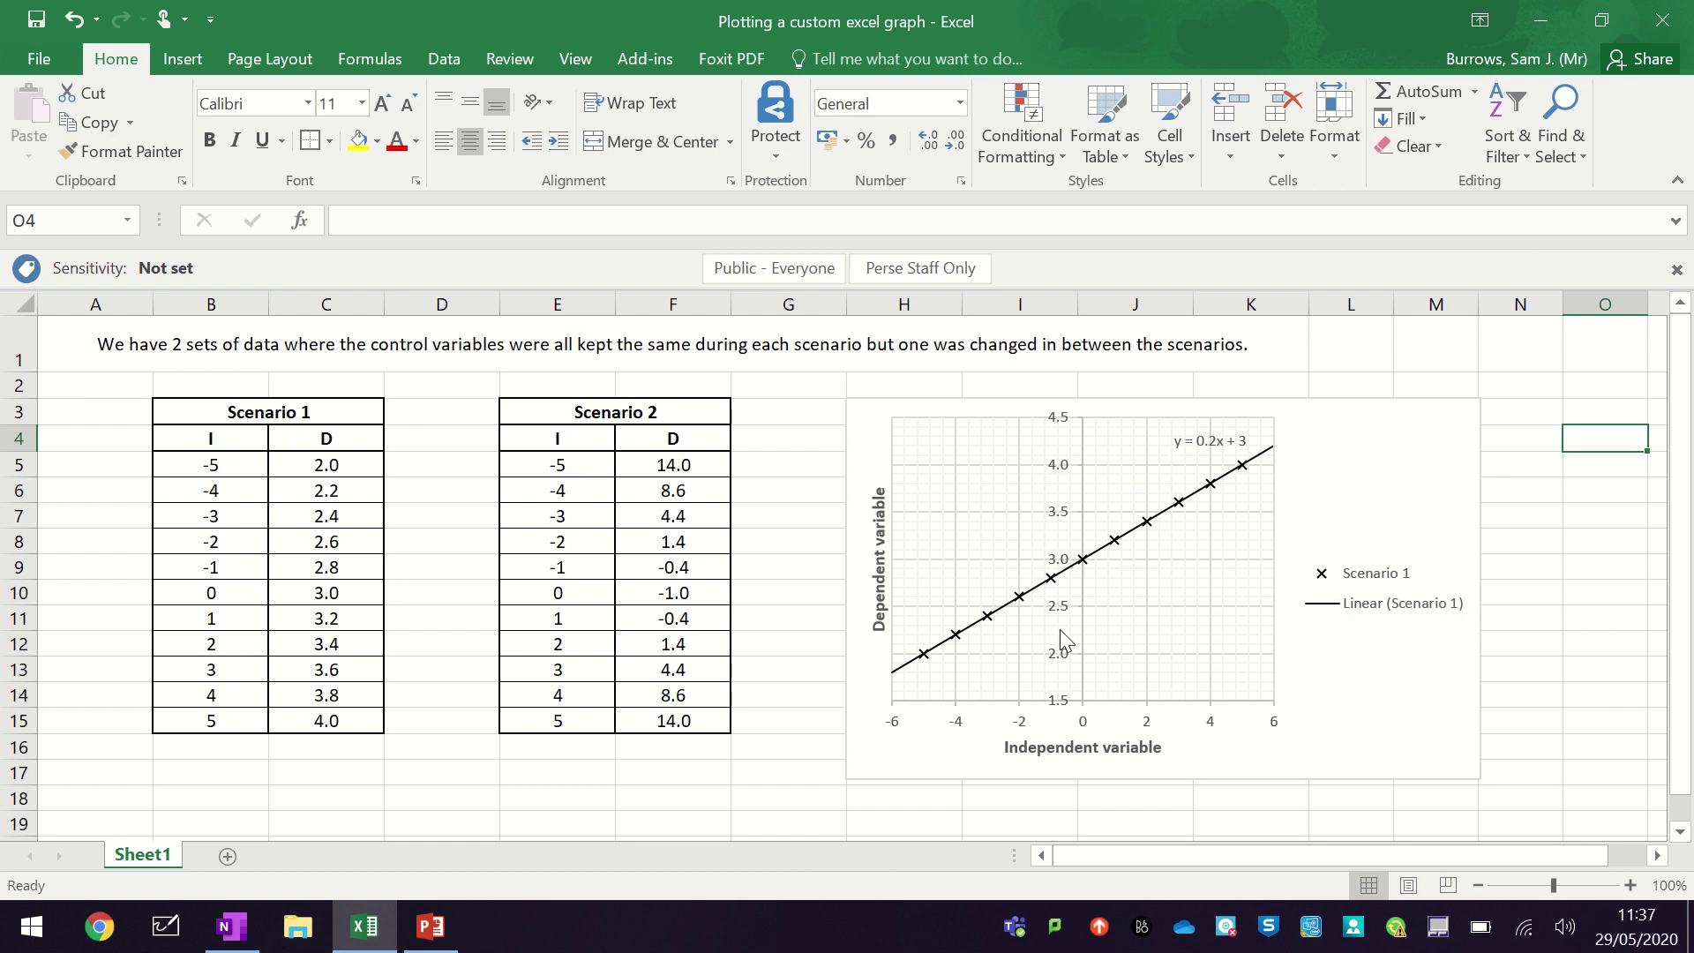
pyautogui.click(231, 925)
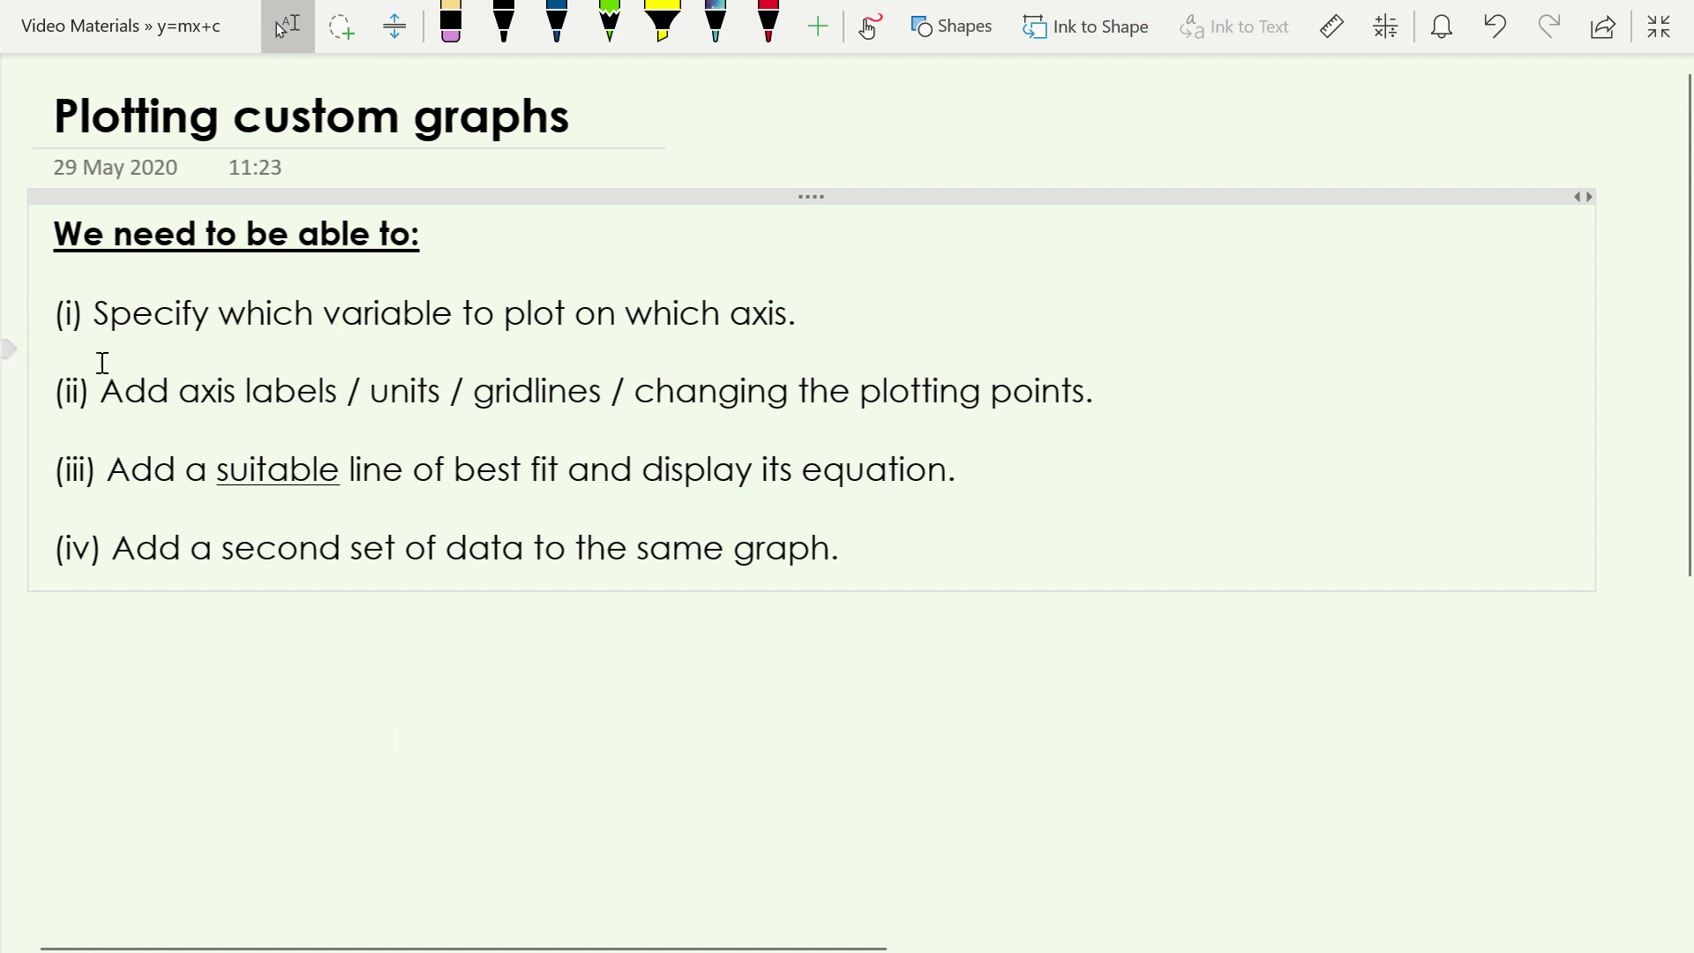
pyautogui.hotkey('alt', 'Tab')
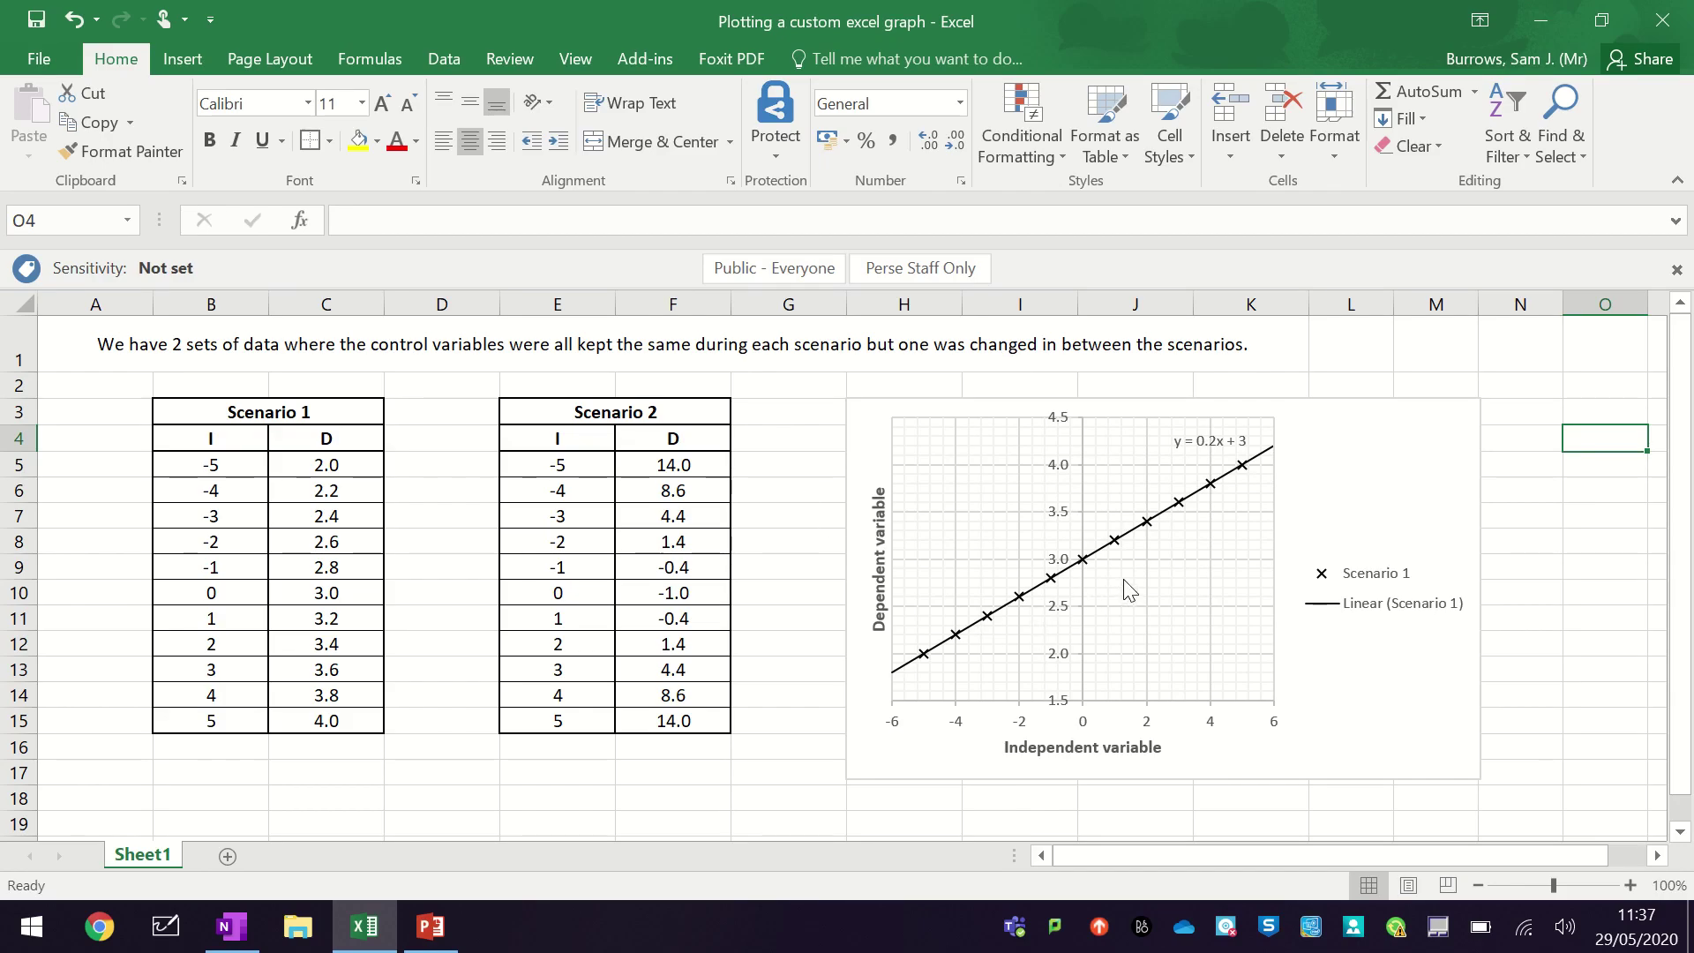
# - Review the Scenario 1 series name and ranges in Select Data, closing without changes
pyautogui.rightClick(1210, 567)
pyautogui.click(1283, 682)
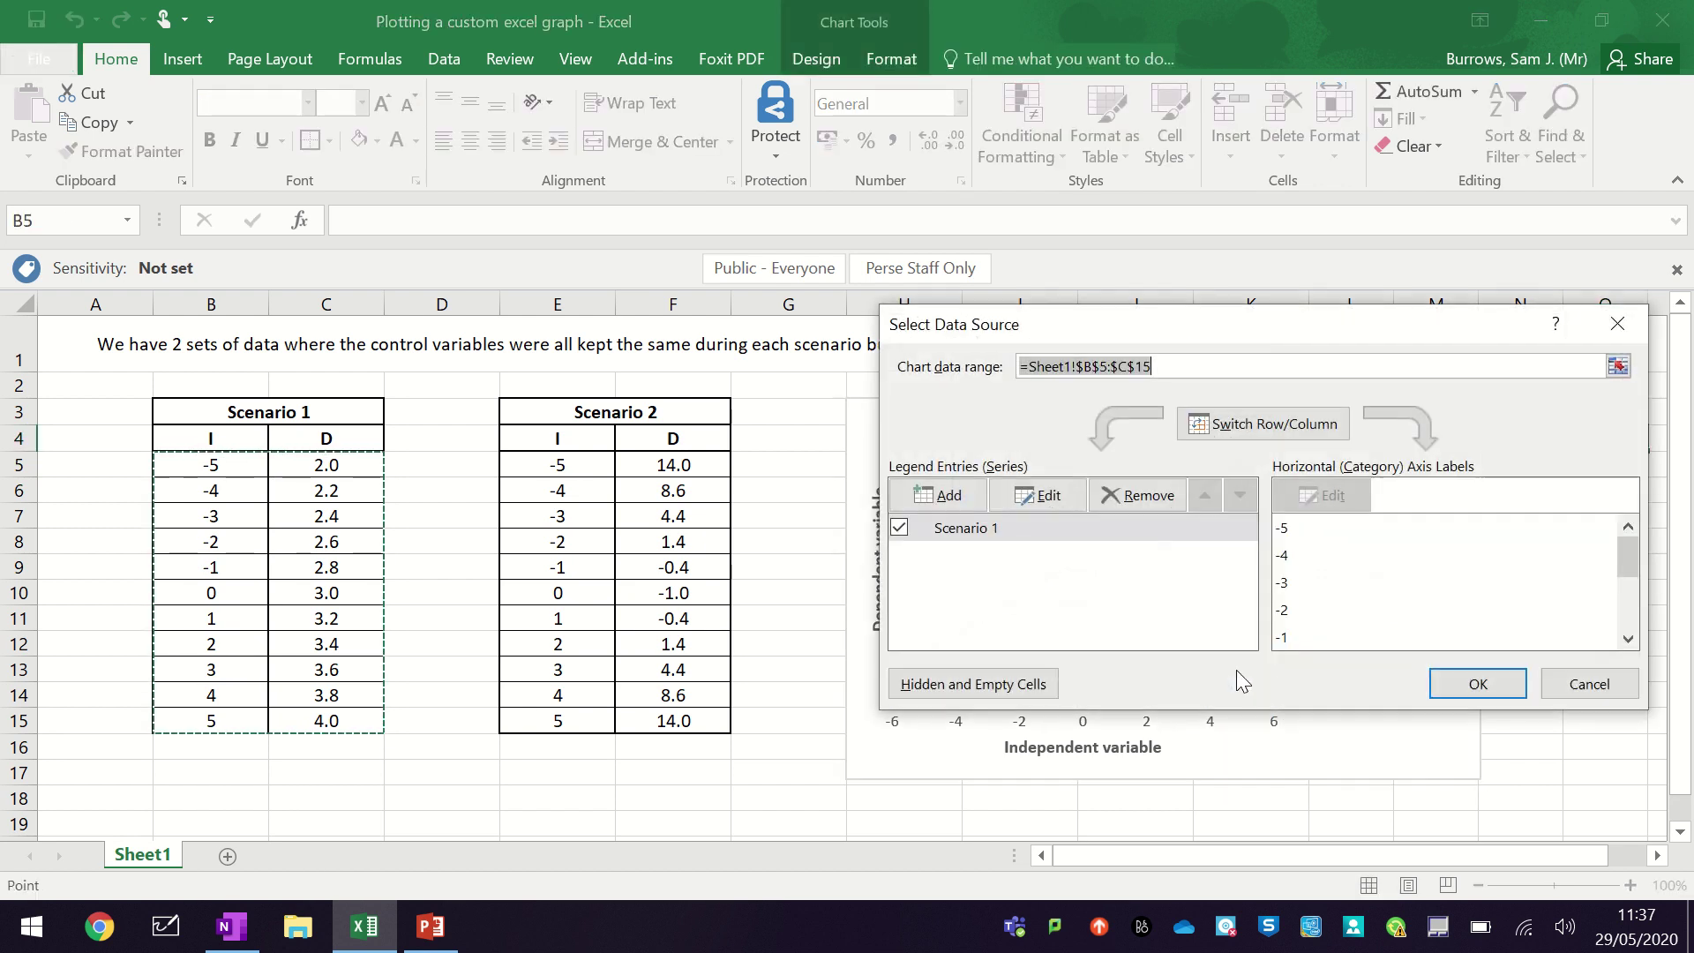
pyautogui.click(975, 537)
pyautogui.click(1071, 499)
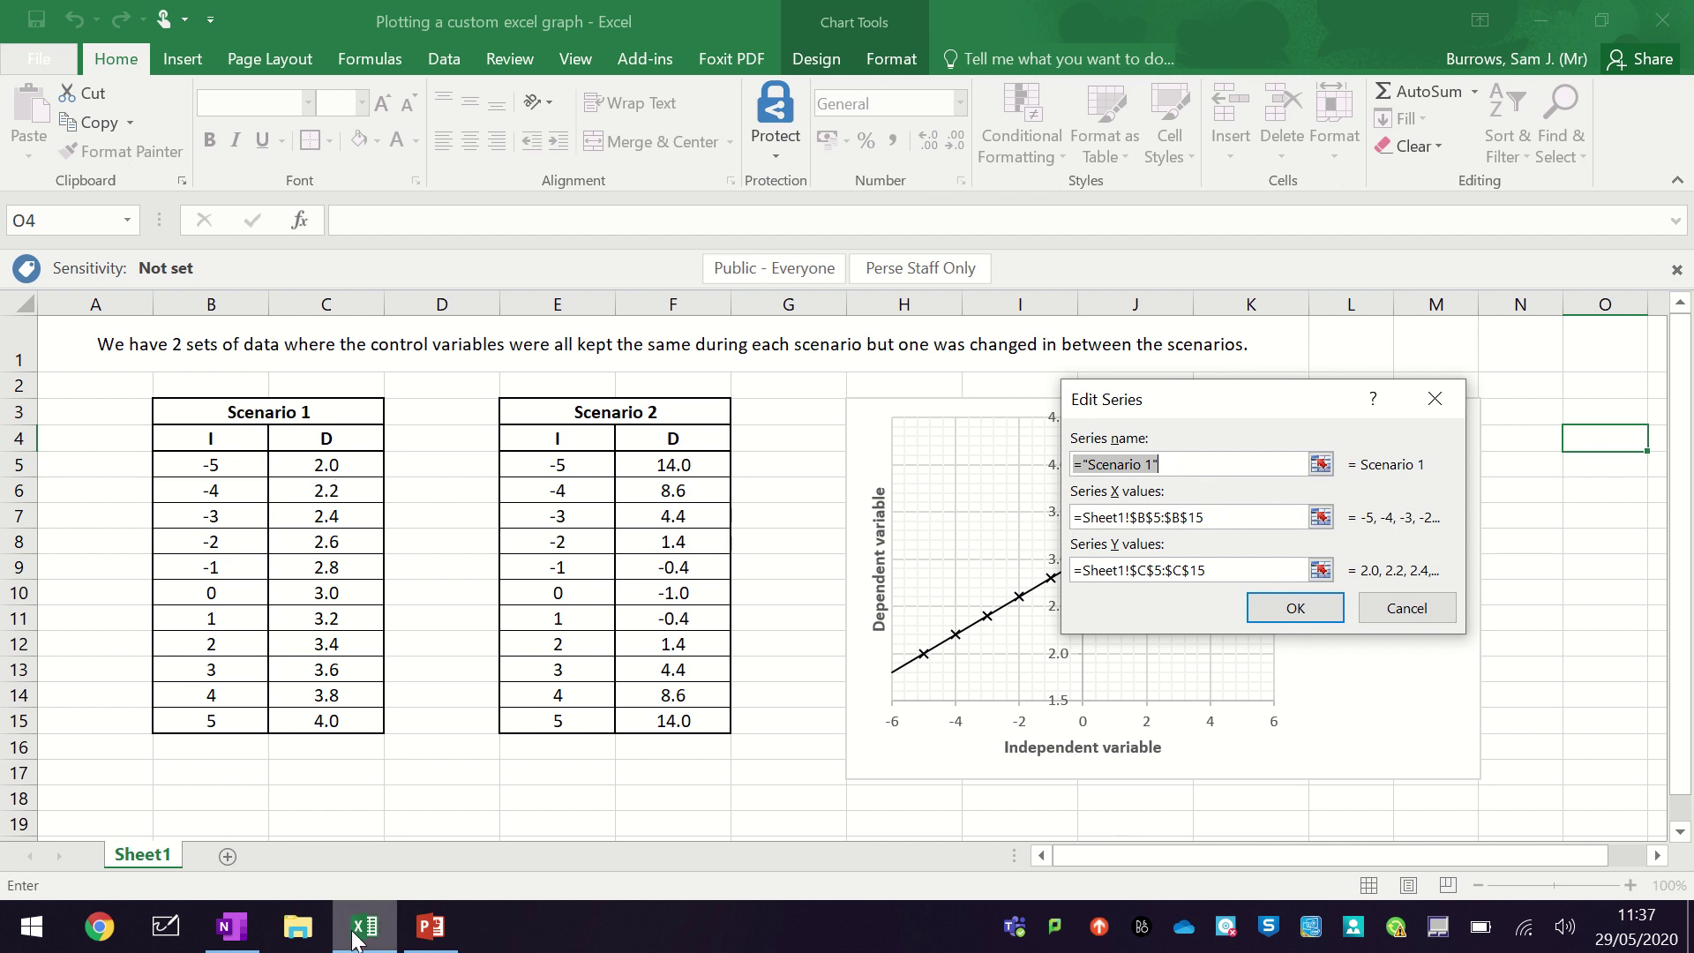
pyautogui.click(1296, 608)
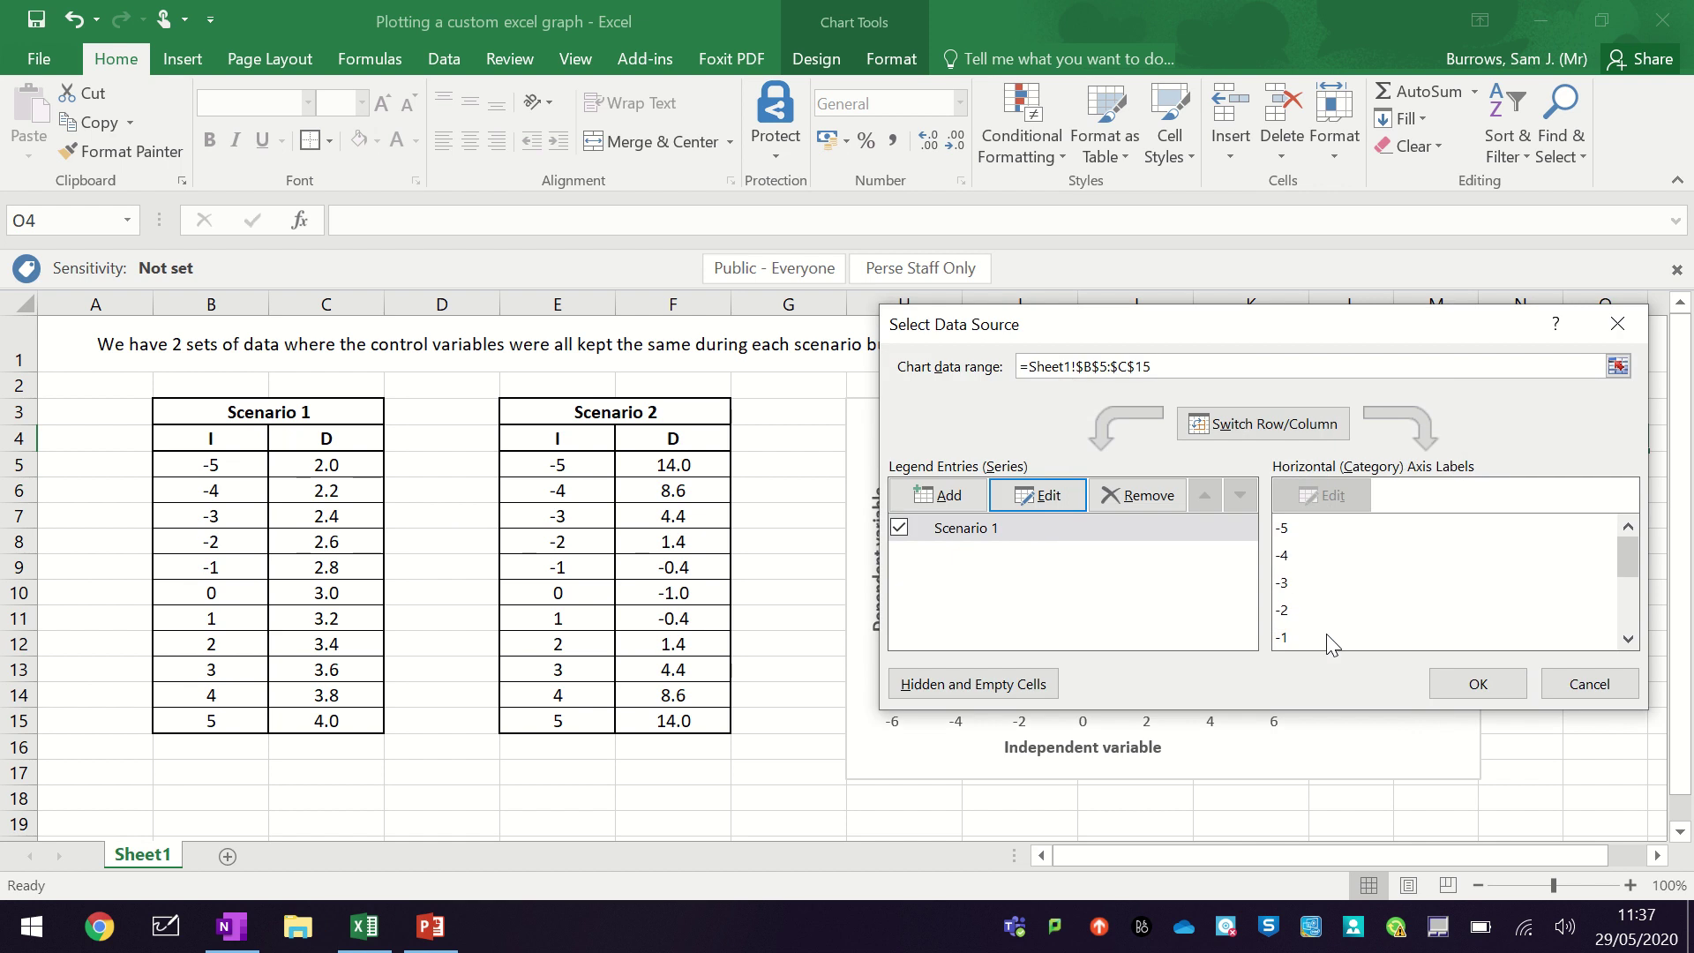
pyautogui.click(1436, 684)
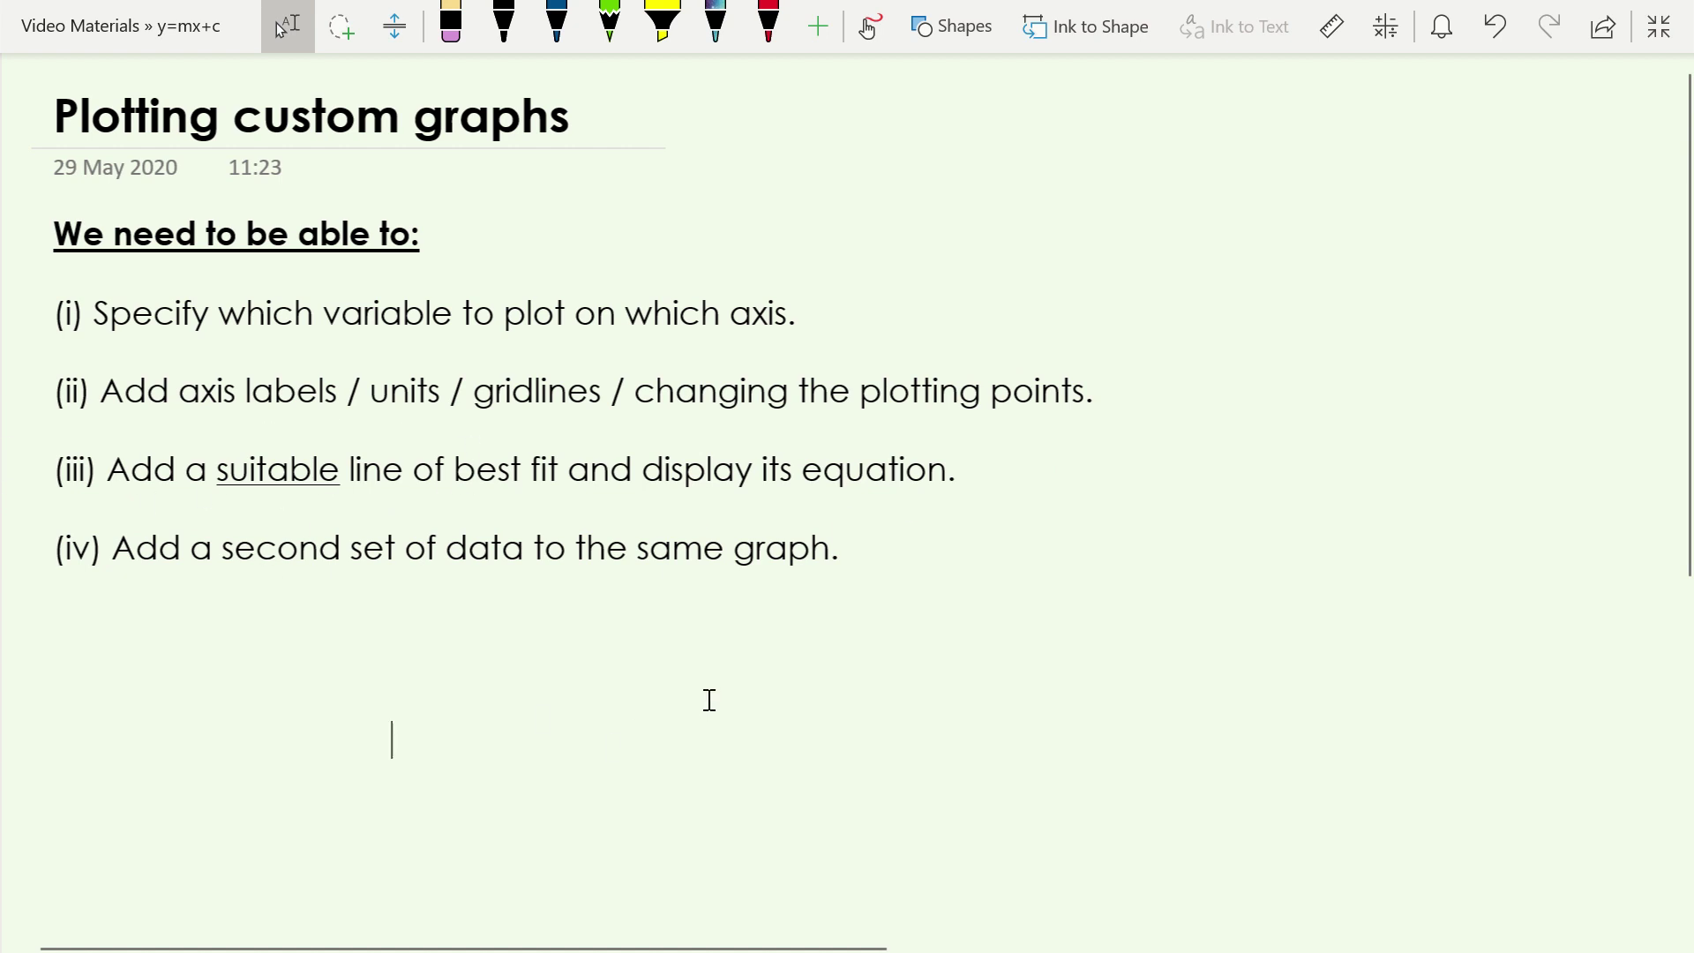
# - Back in Excel, start a new chart series named Scenario 2
pyautogui.hotkey('alt', 'Tab')
pyautogui.click(786, 695)
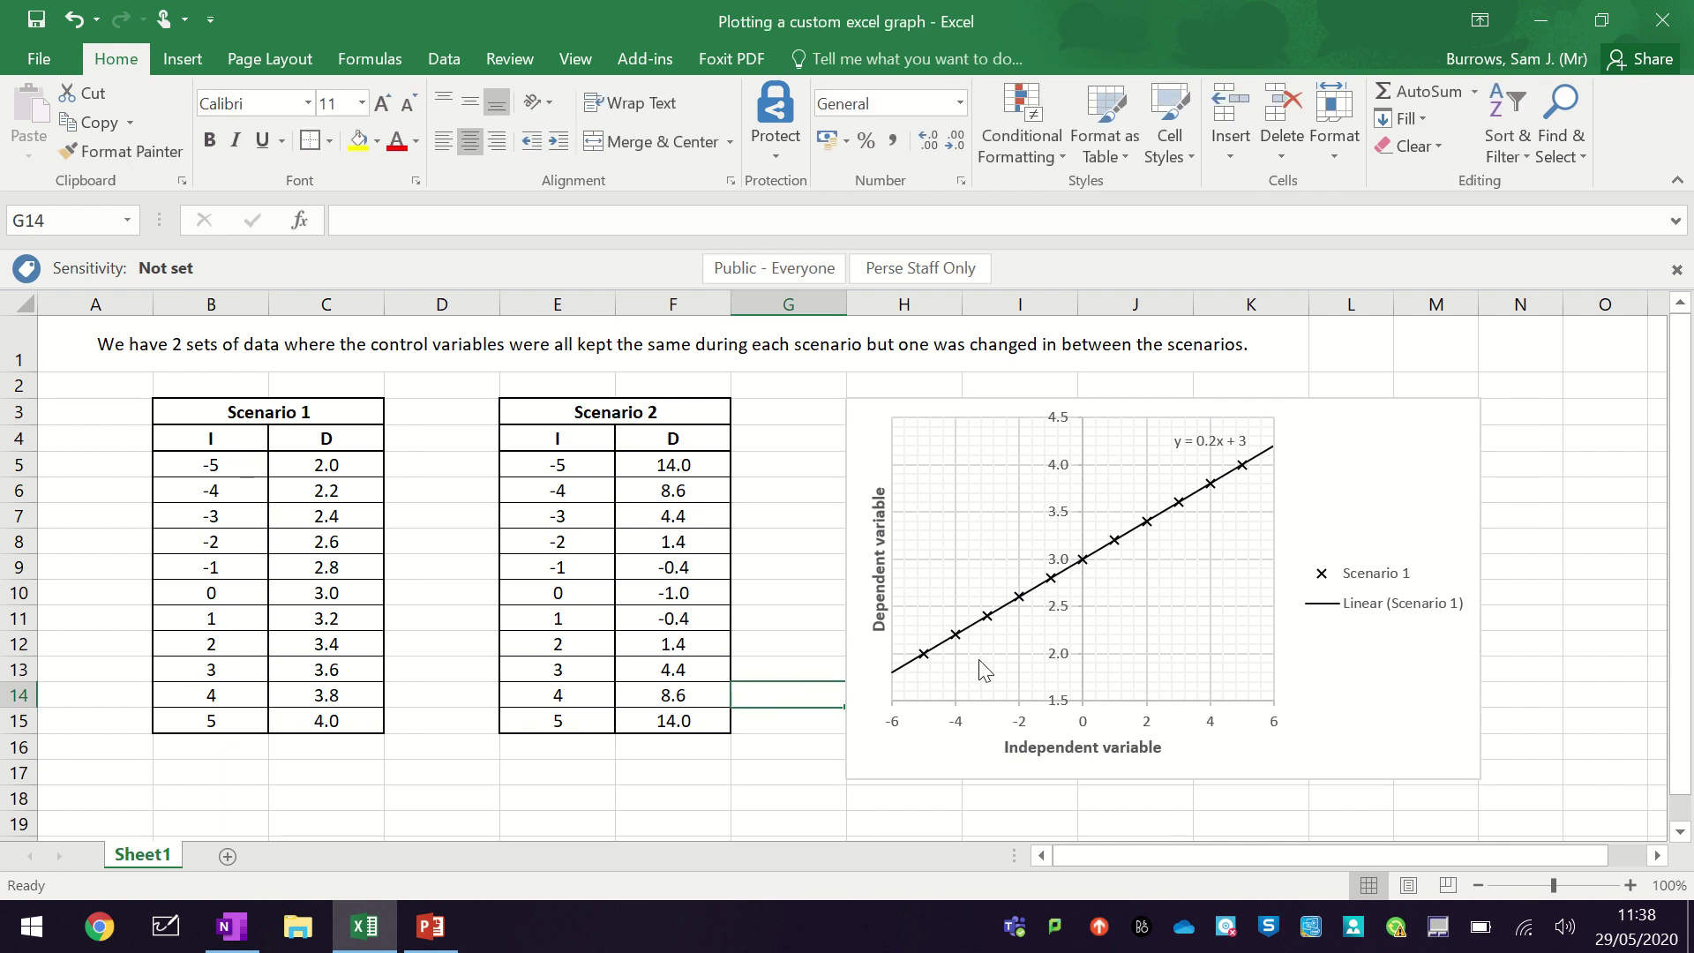
pyautogui.rightClick(1199, 556)
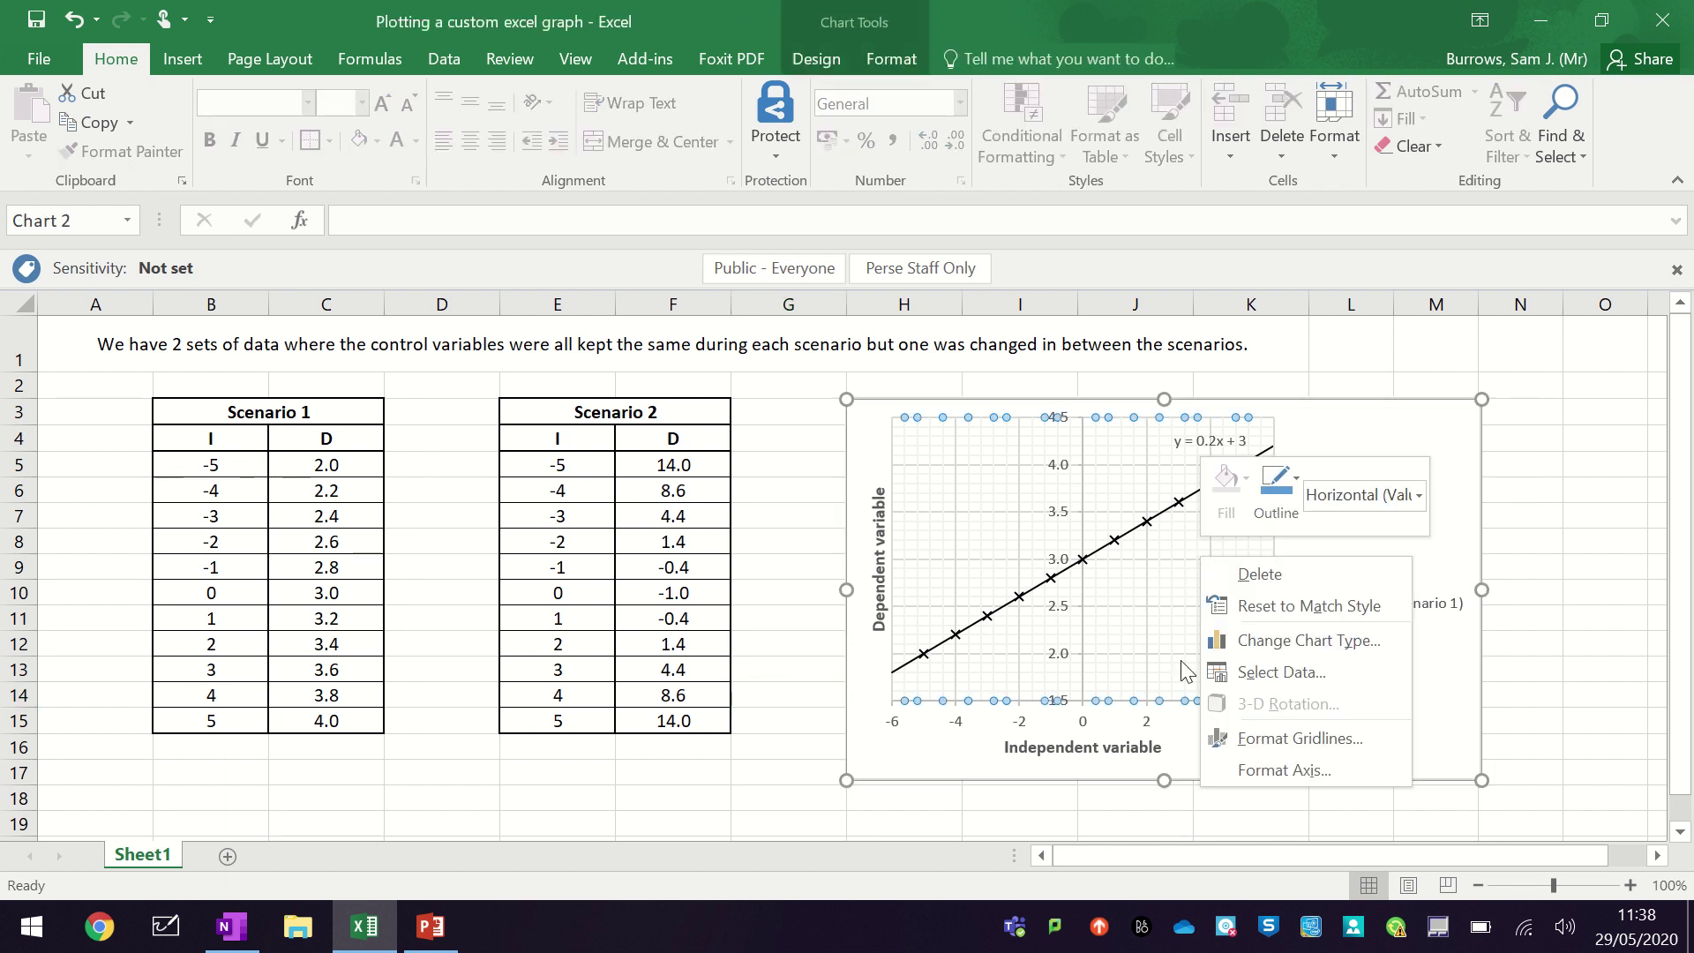
pyautogui.click(1313, 677)
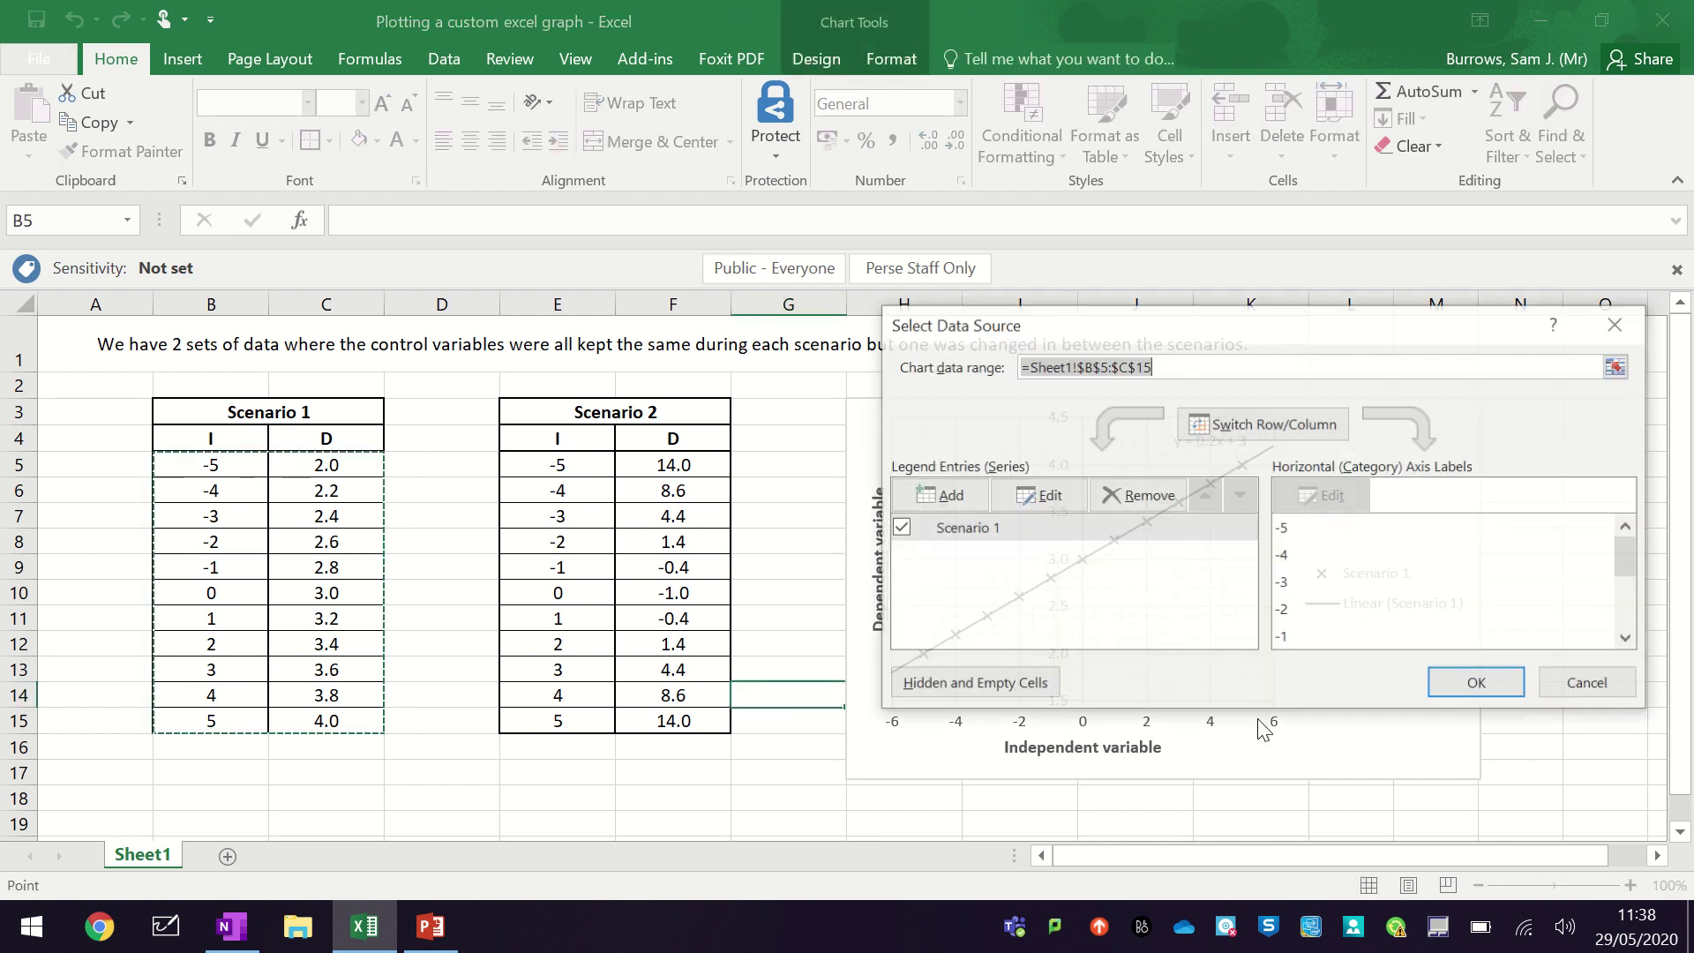
pyautogui.click(971, 506)
pyautogui.write('SCe')
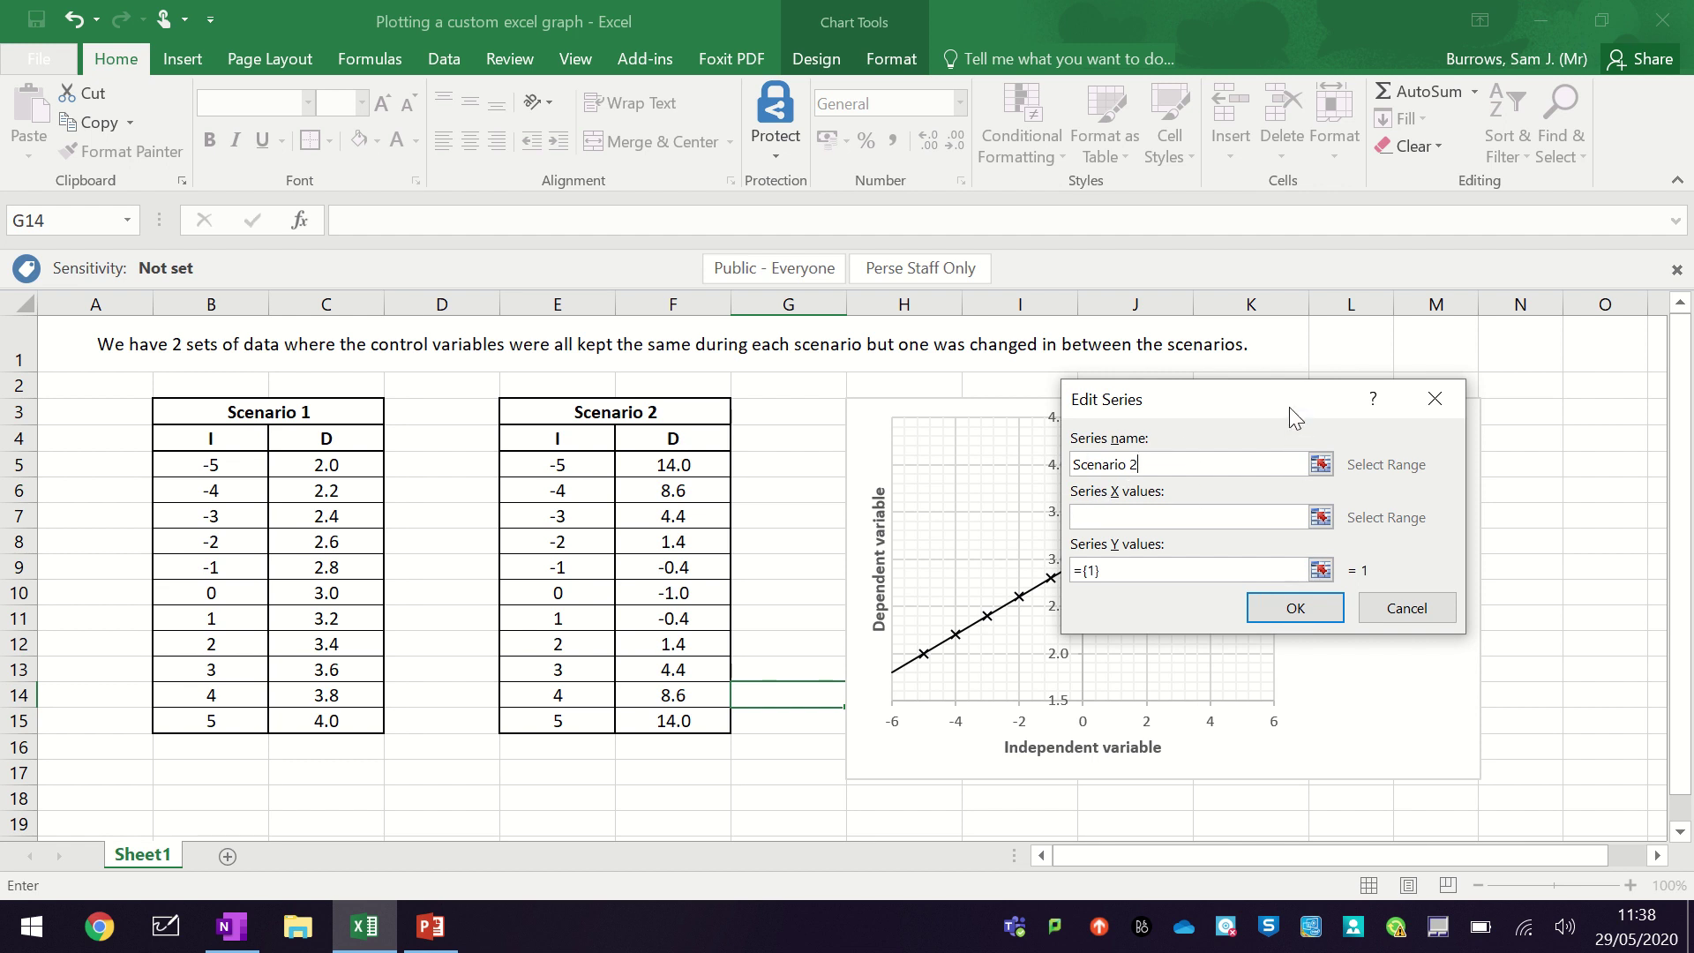
pyautogui.moveTo(1293, 415); pyautogui.dragTo(1090, 442)
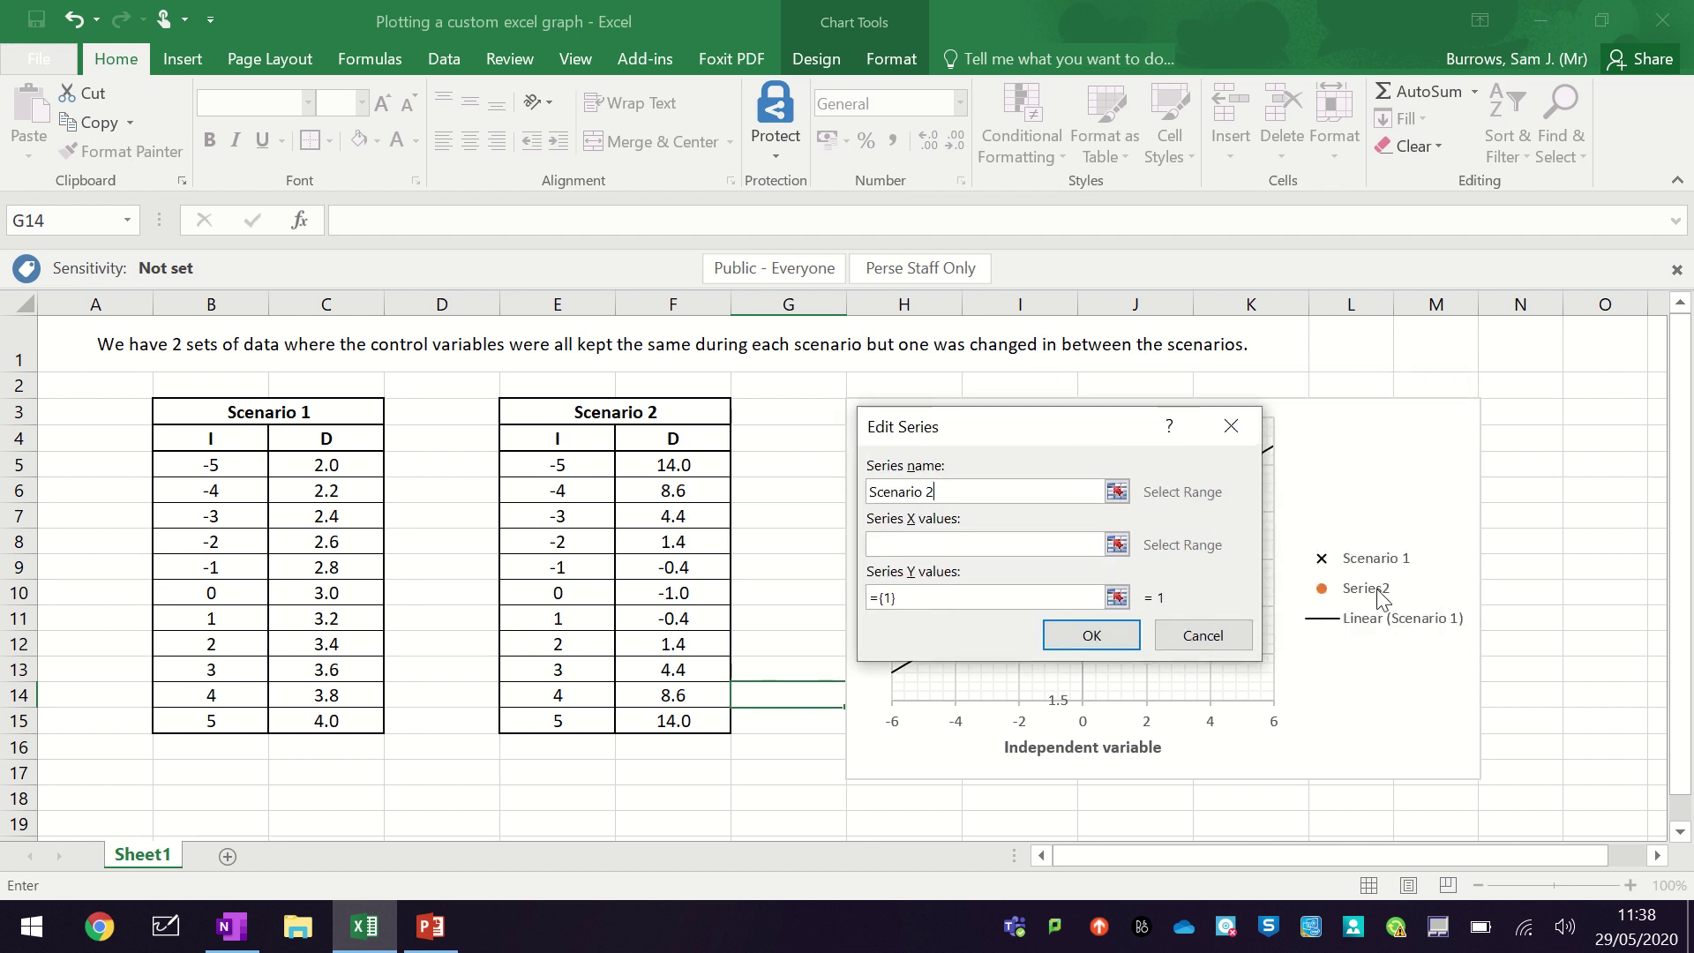
pyautogui.click(921, 545)
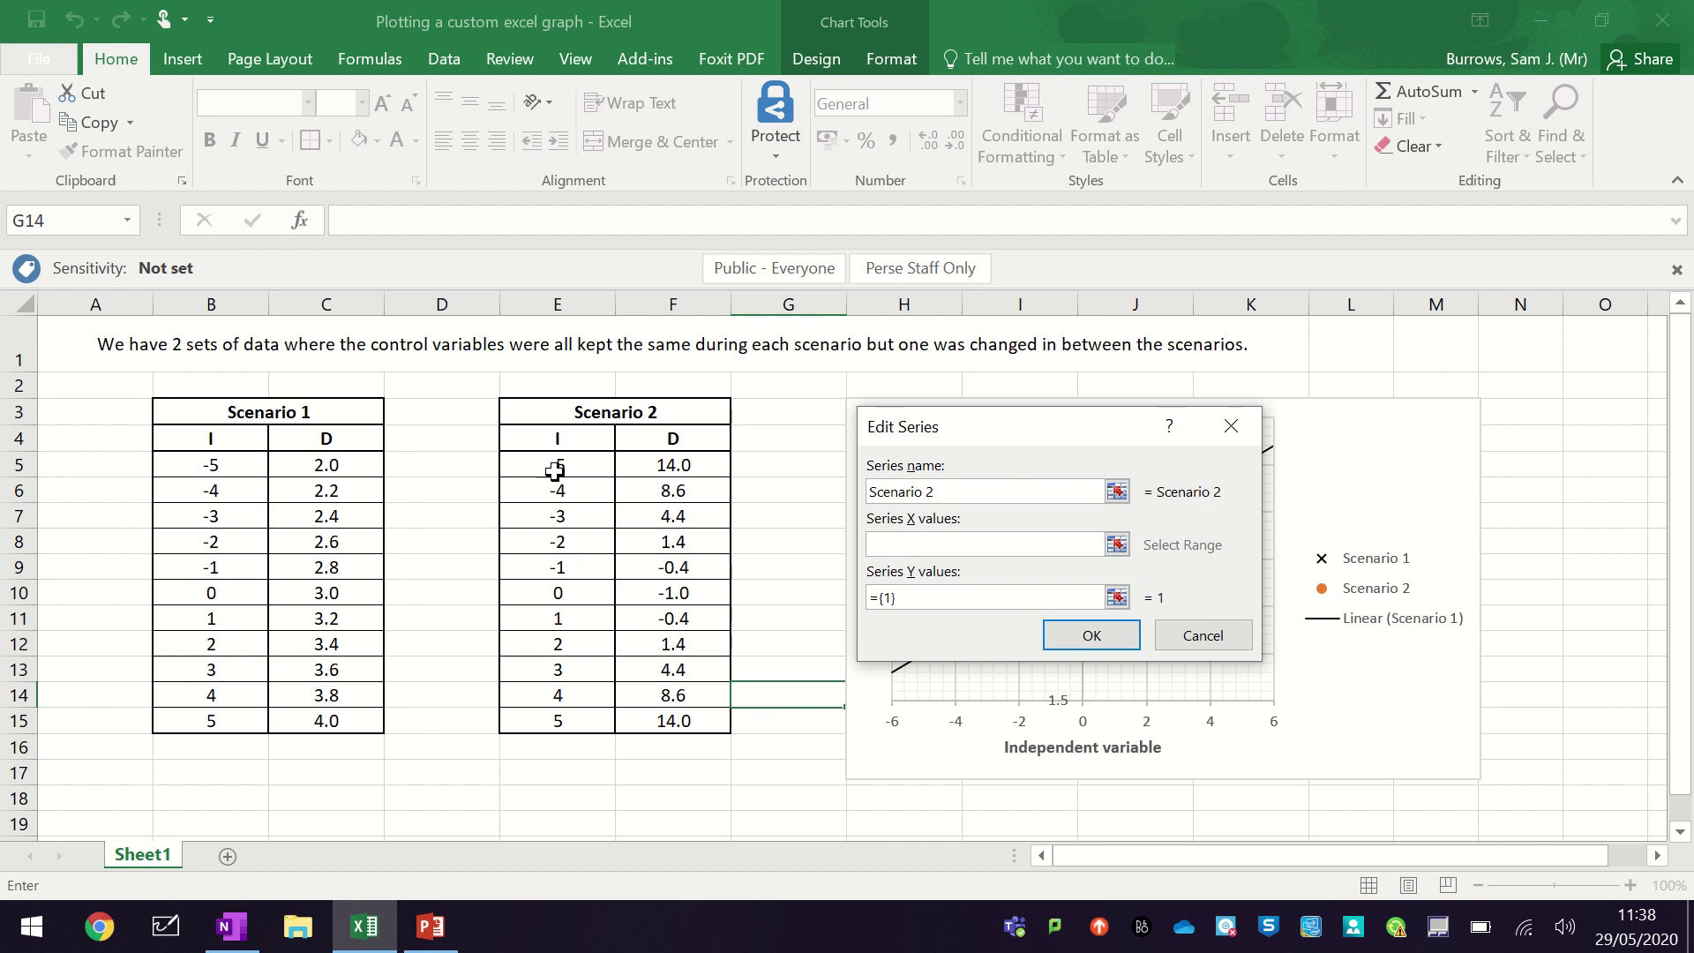
# - Give Scenario 2 X values E5:E15 and Y values F5:F15, then confirm
pyautogui.moveTo(554, 465); pyautogui.dragTo(557, 720)
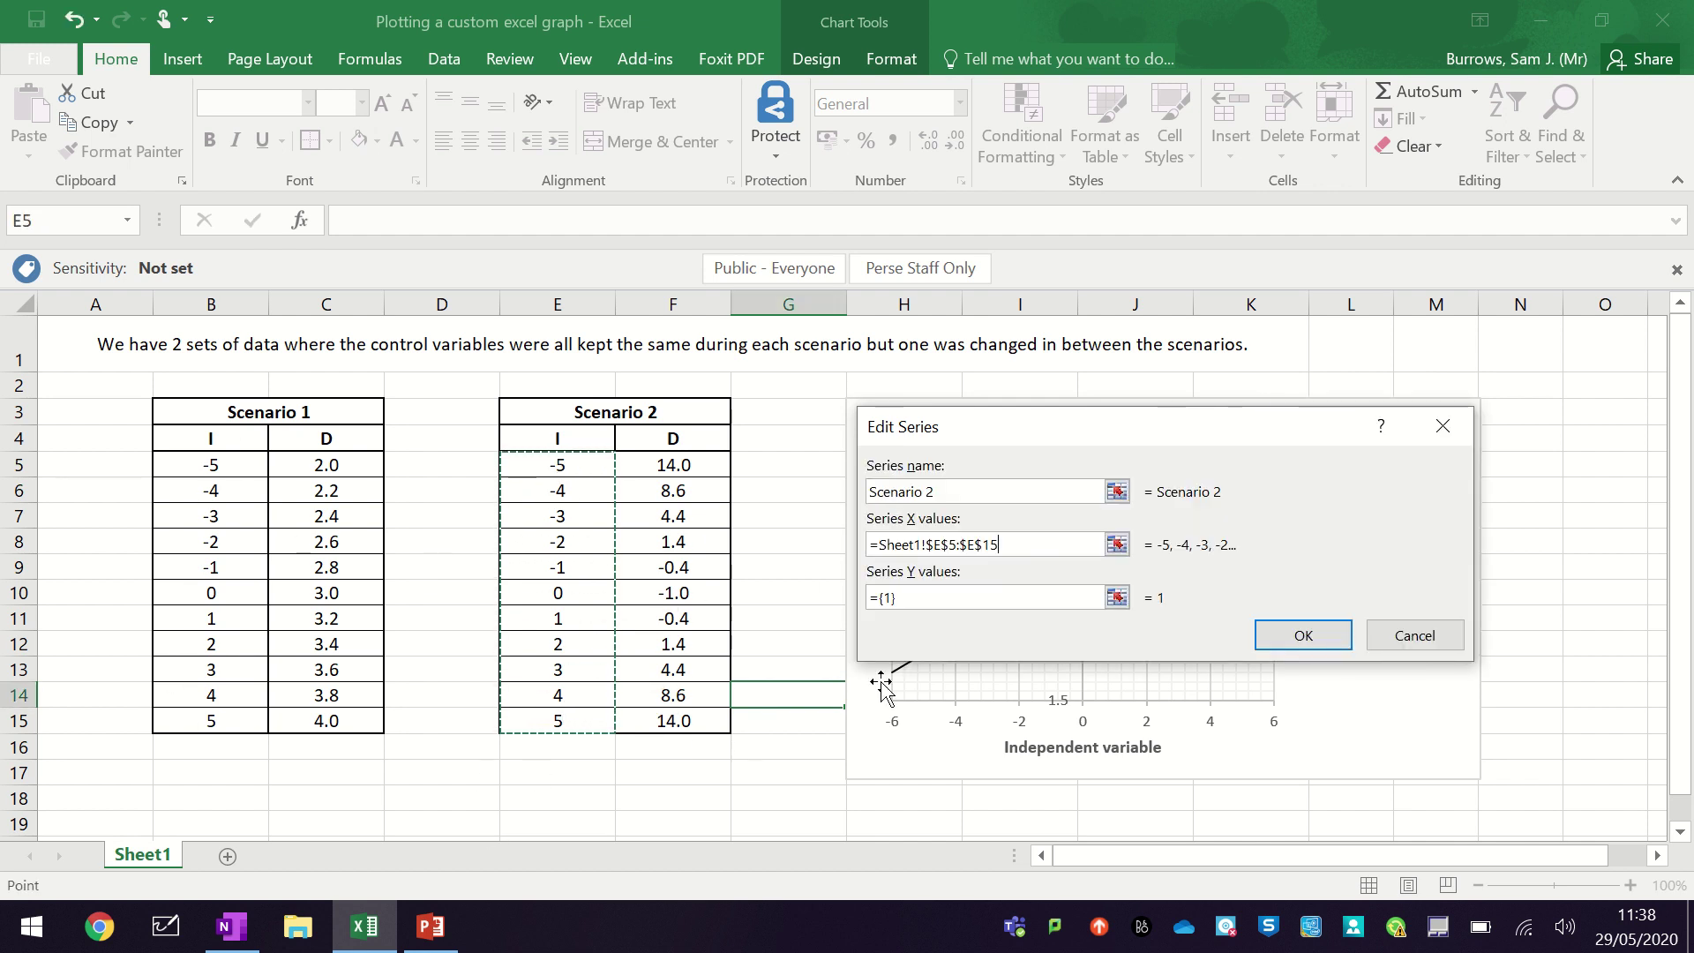
pyautogui.moveTo(907, 597); pyautogui.dragTo(869, 598)
pyautogui.press('BackSpace')
pyautogui.click(700, 465)
pyautogui.moveTo(699, 465); pyautogui.dragTo(674, 720)
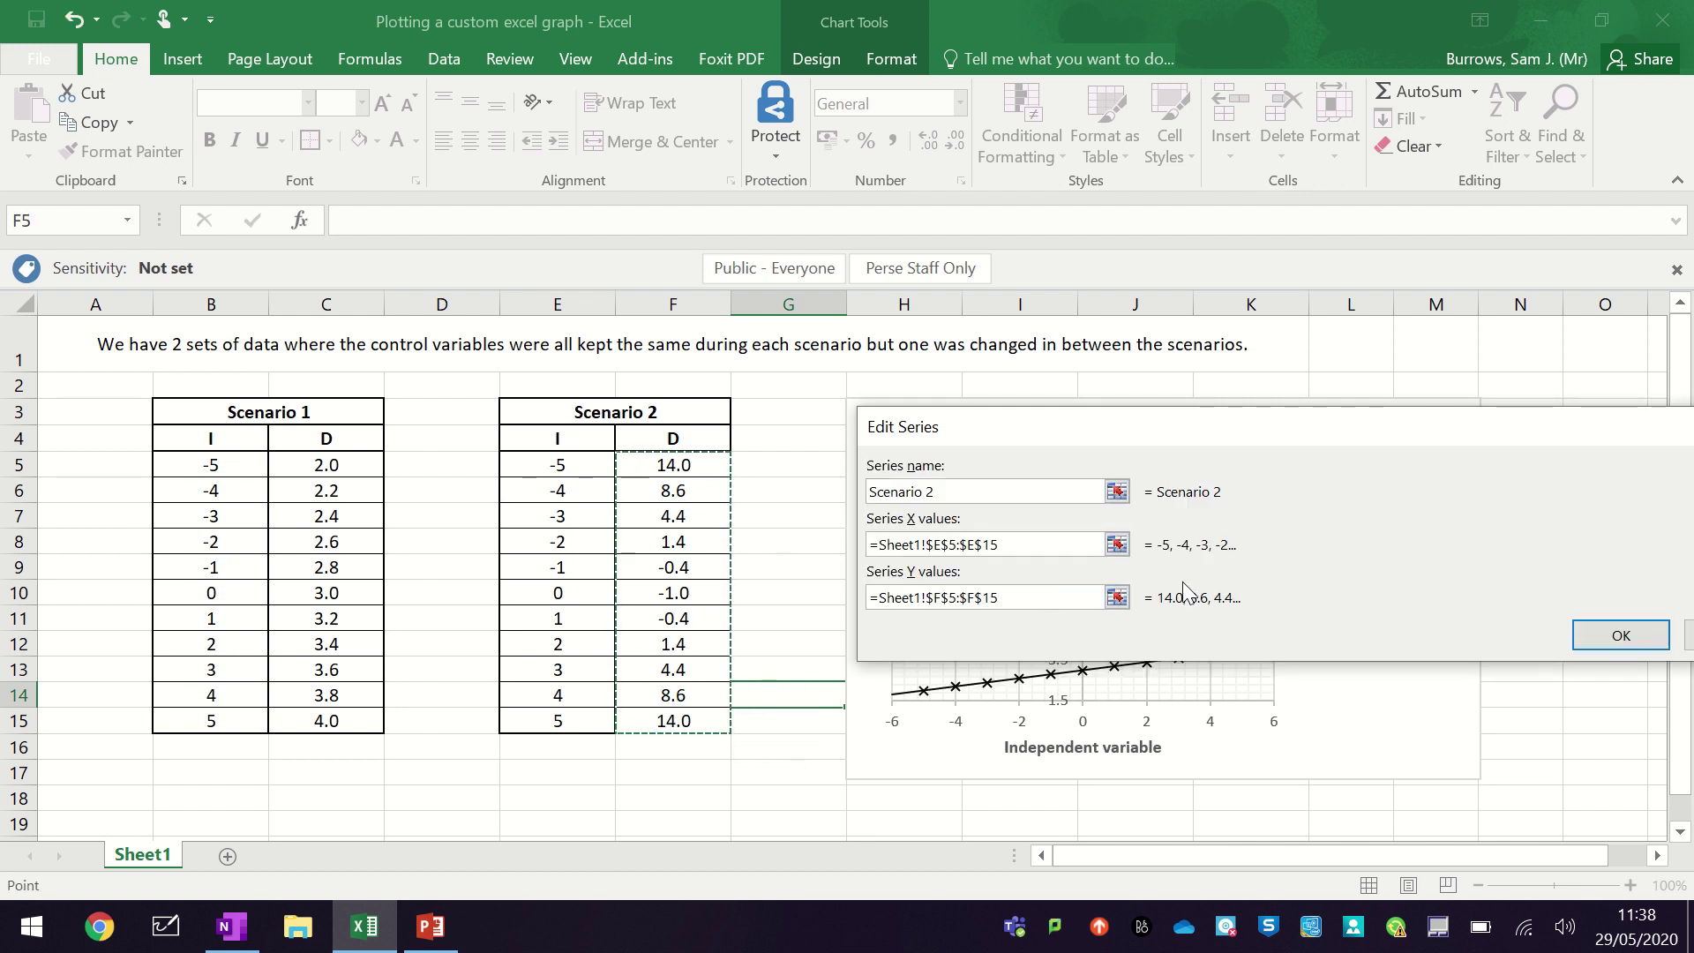
pyautogui.click(1297, 655)
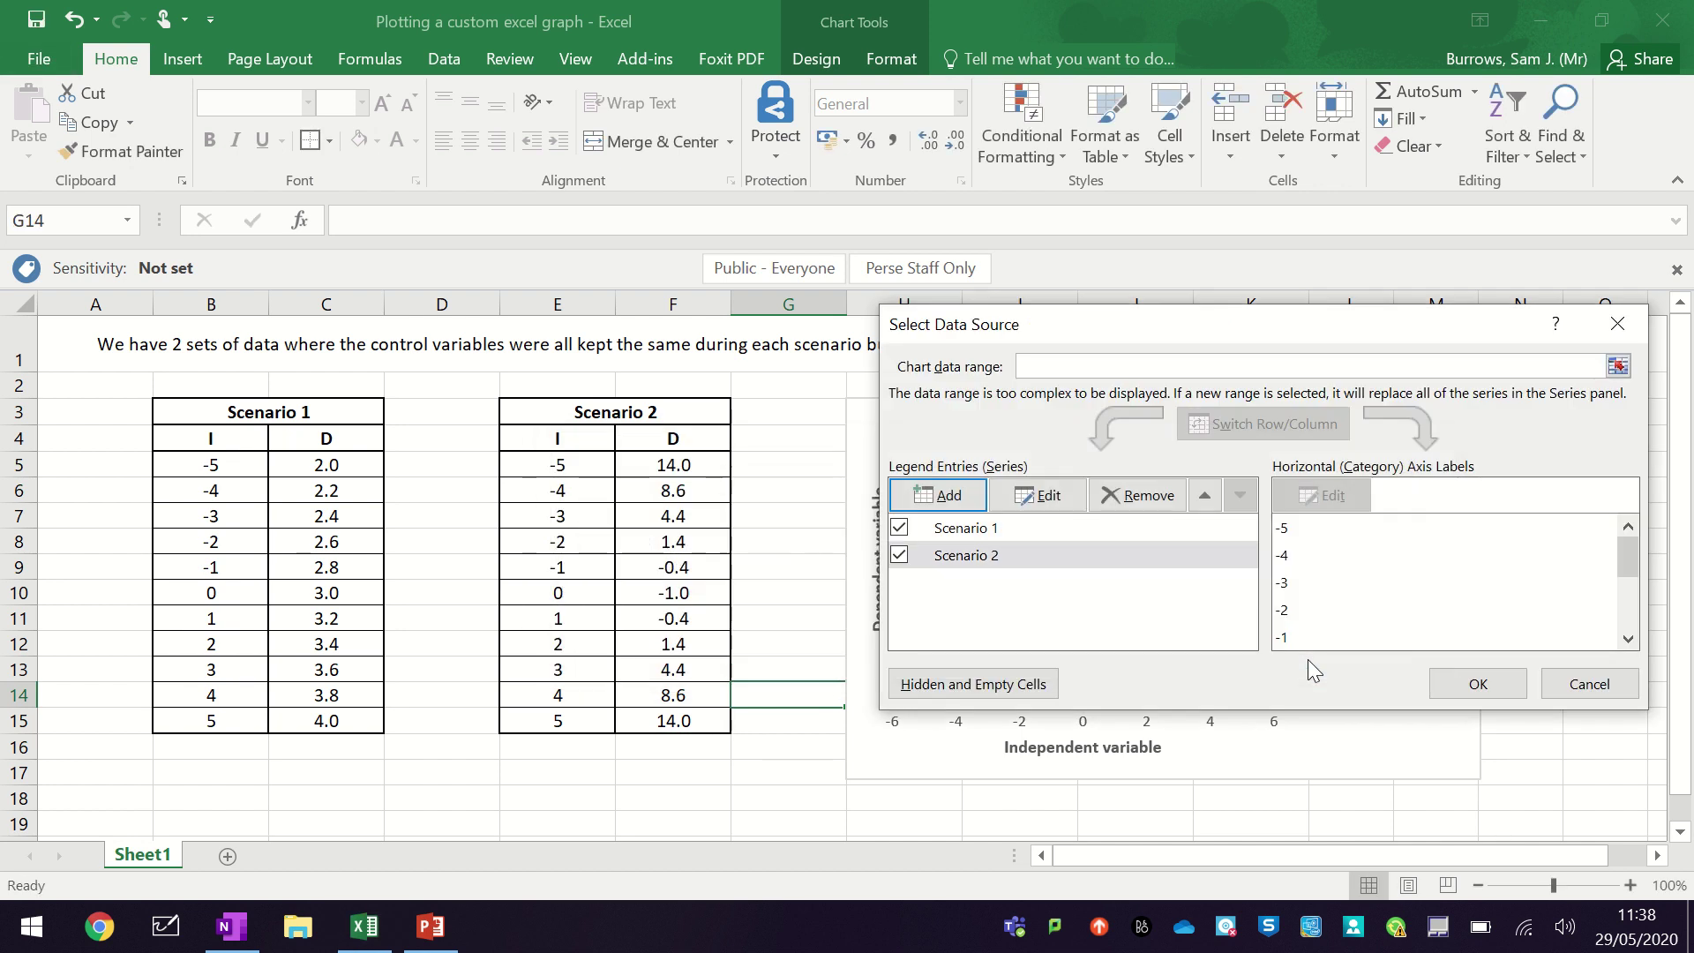
# - Apply the data source change, then give the Scenario 2 series built-in orange X markers
pyautogui.click(1456, 689)
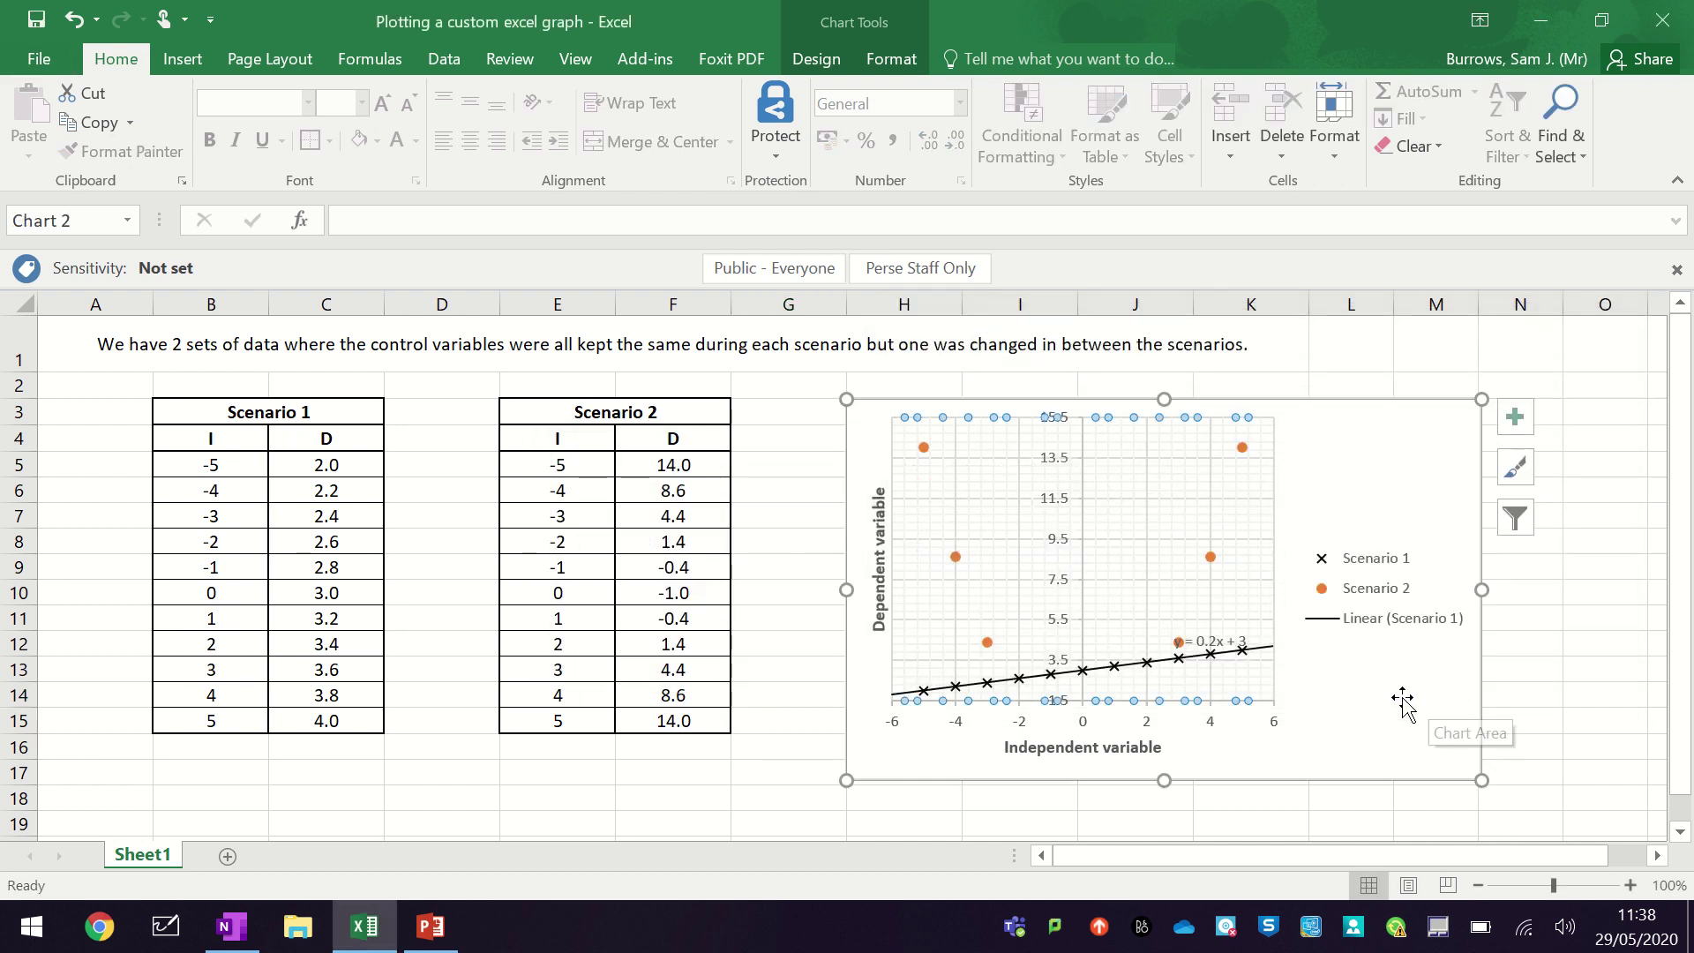
pyautogui.click(1565, 648)
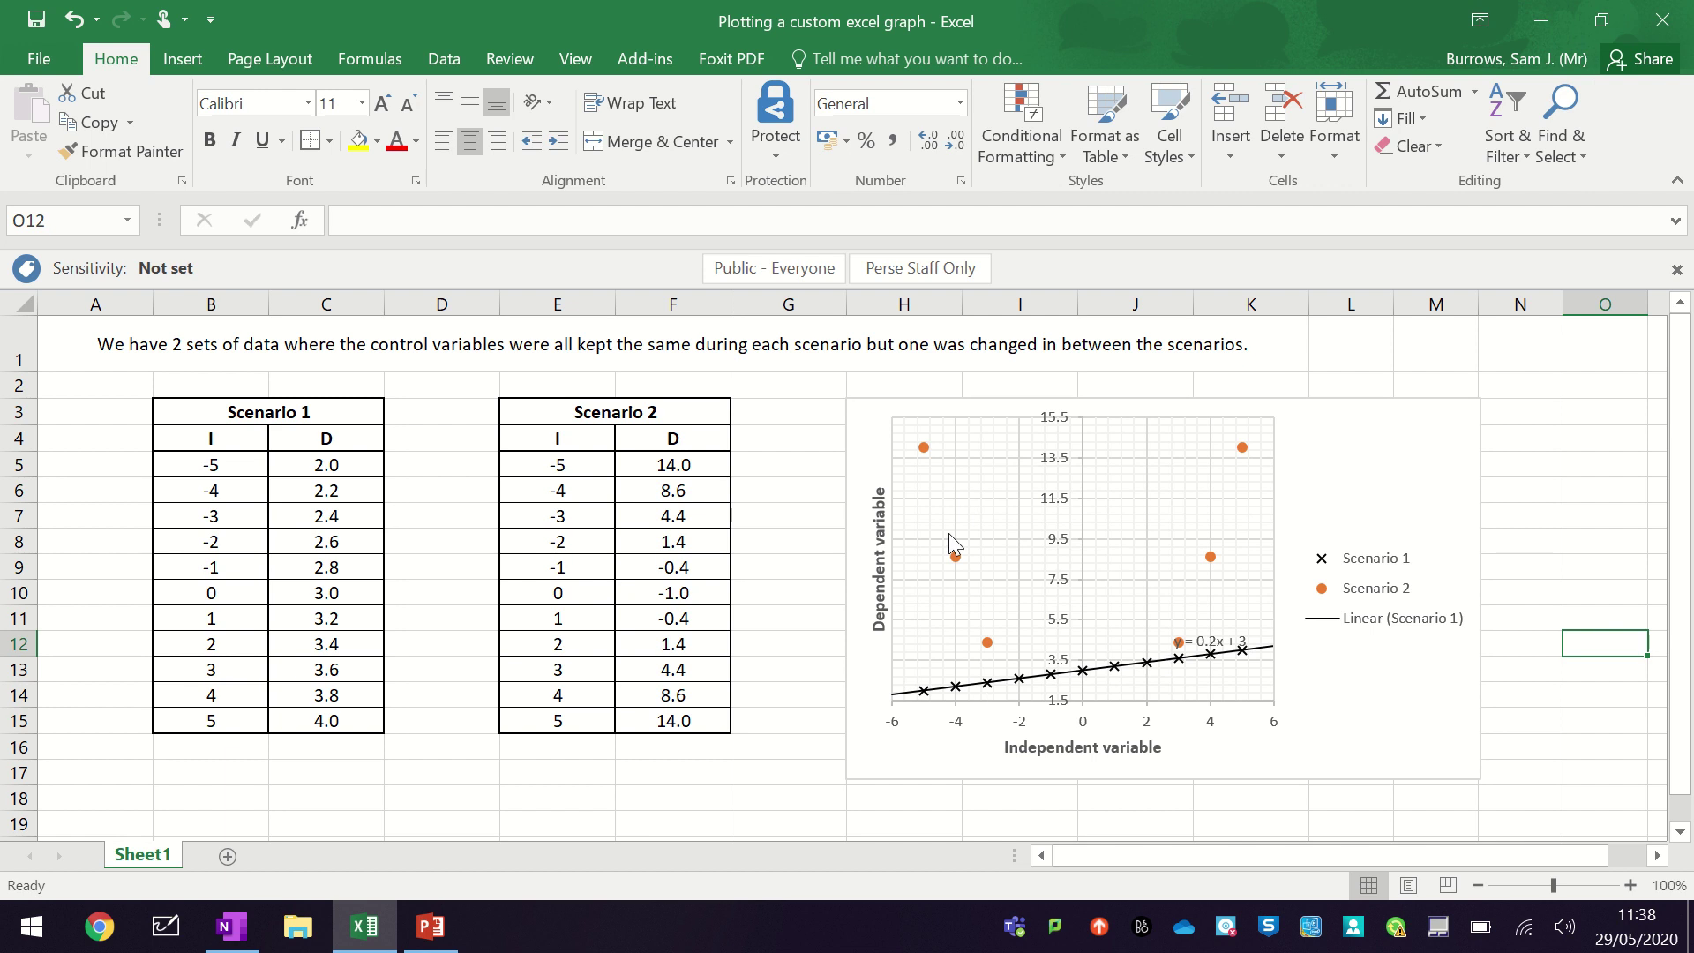
pyautogui.rightClick(924, 448)
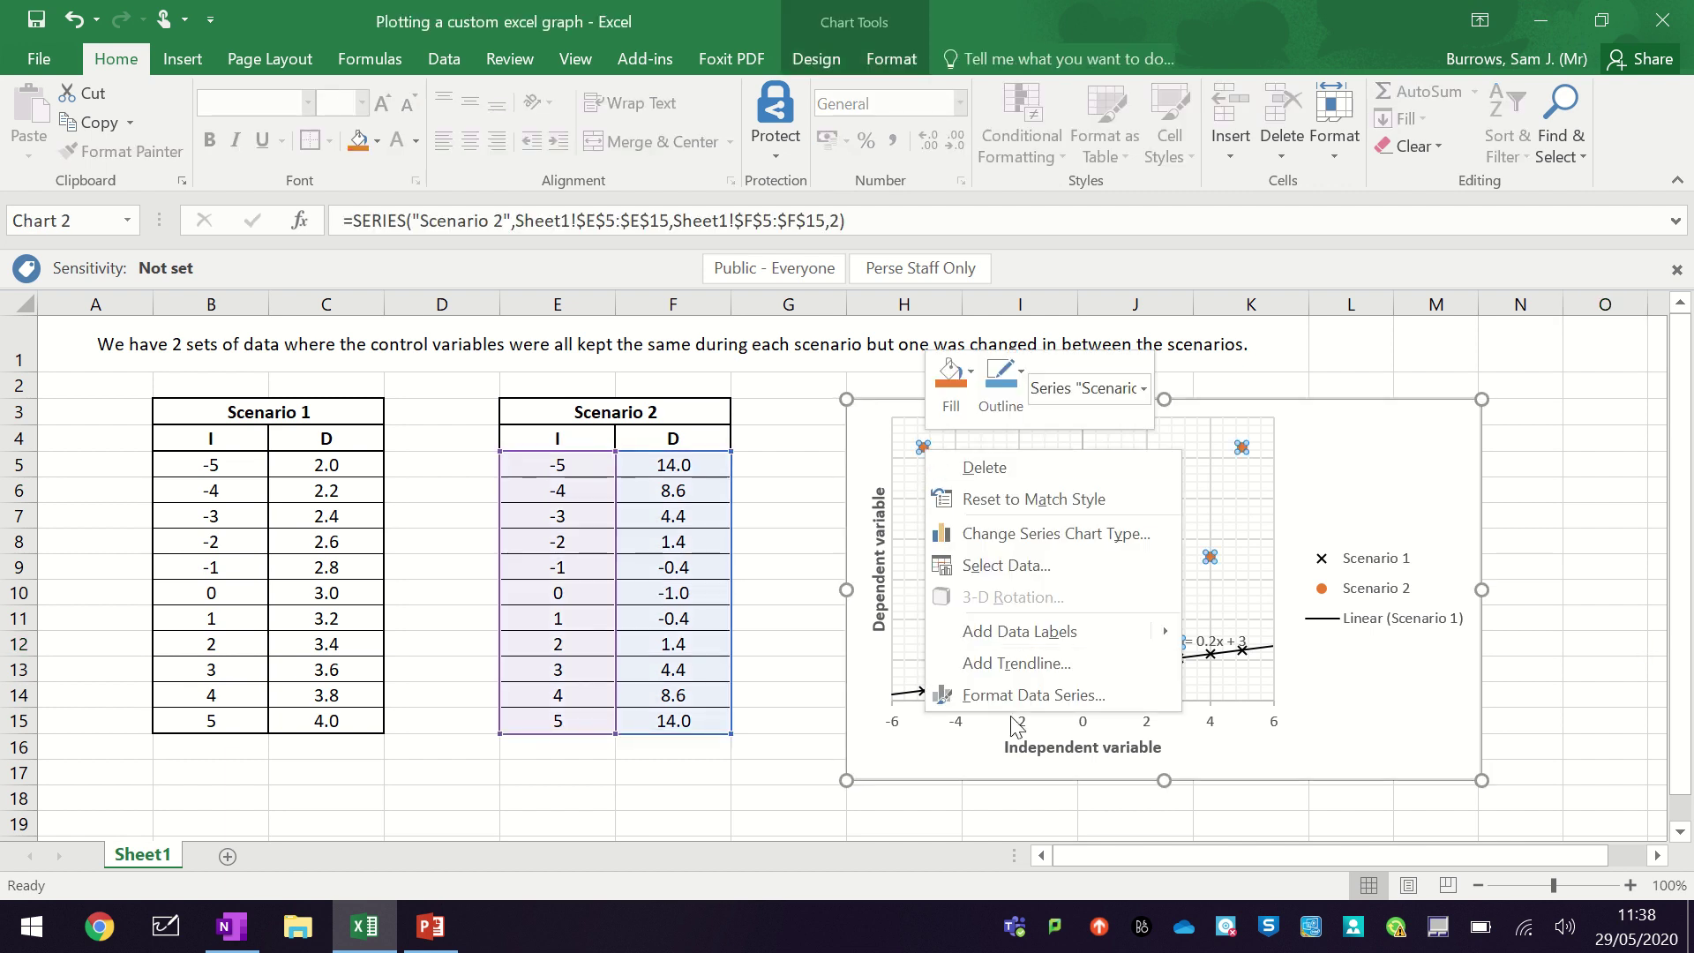
pyautogui.click(1094, 695)
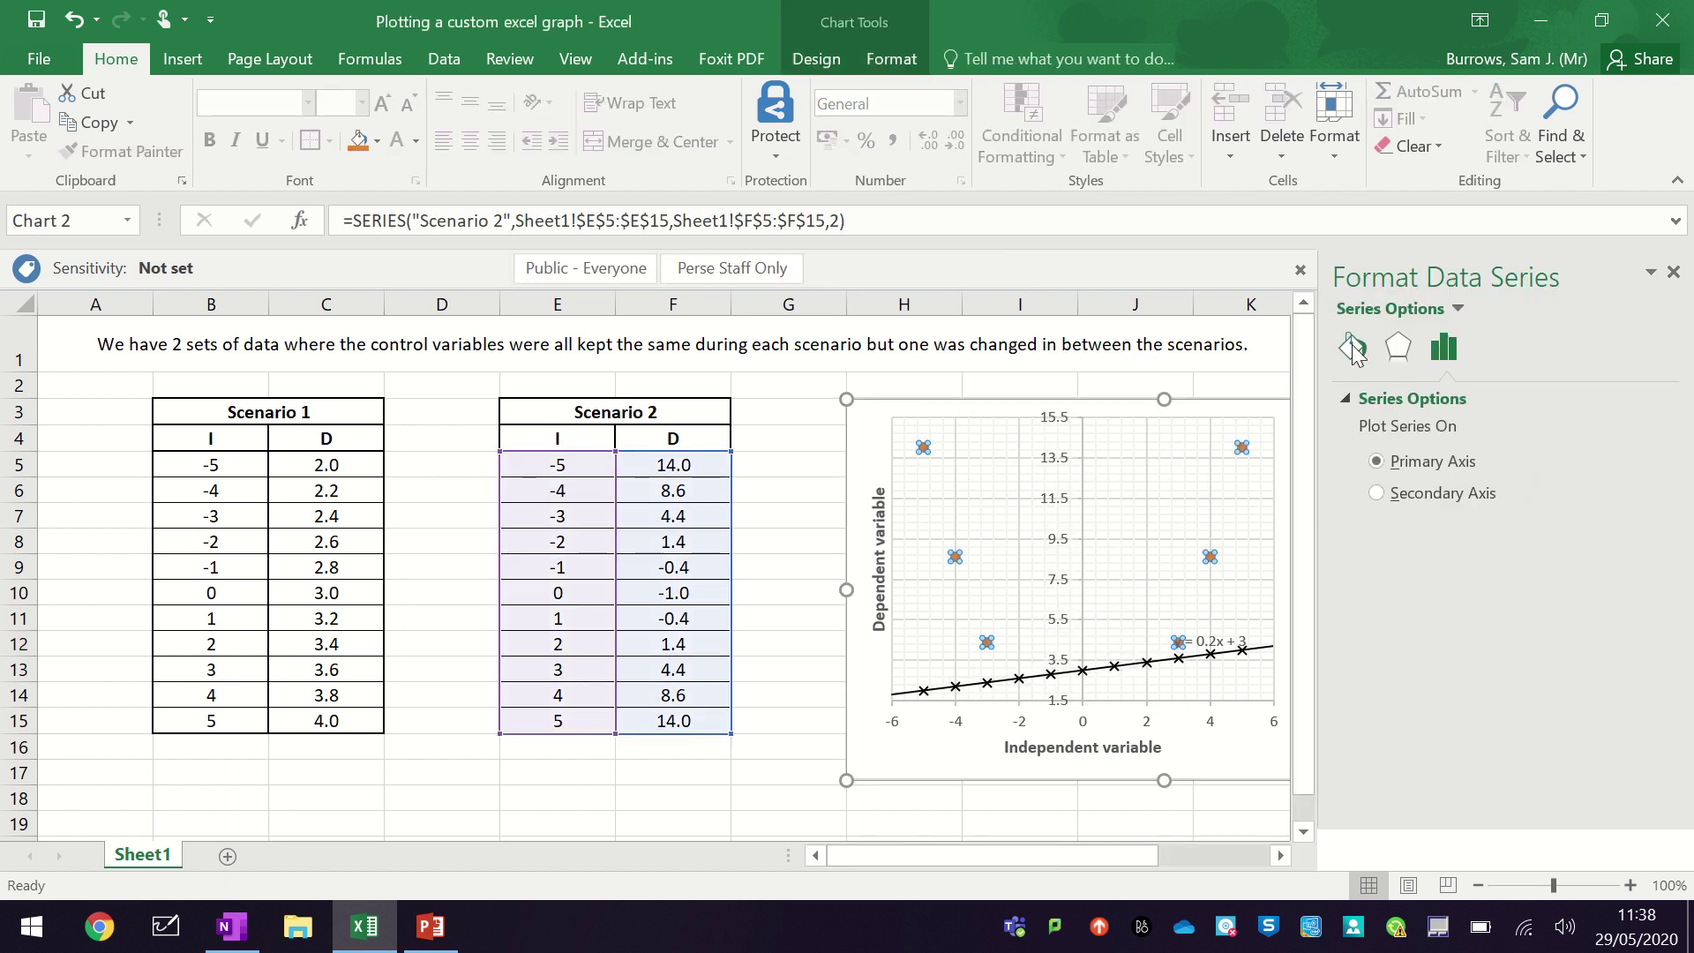
pyautogui.click(1357, 353)
pyautogui.click(1431, 402)
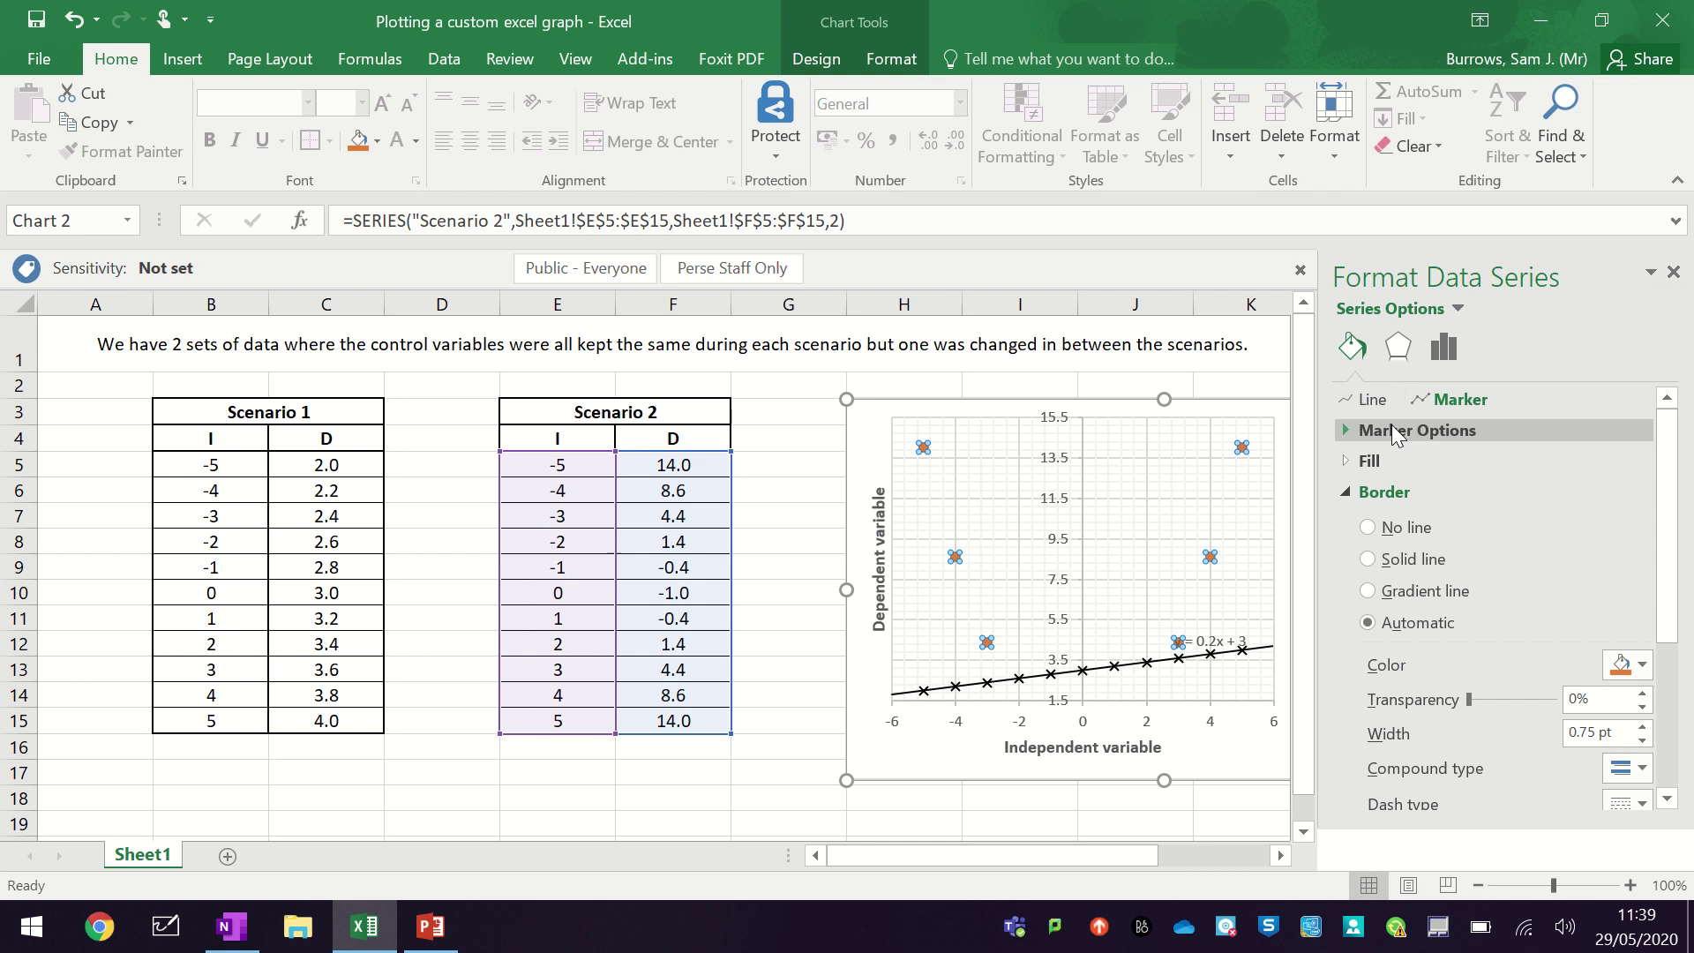
pyautogui.click(1385, 433)
pyautogui.click(1434, 559)
pyautogui.click(1438, 666)
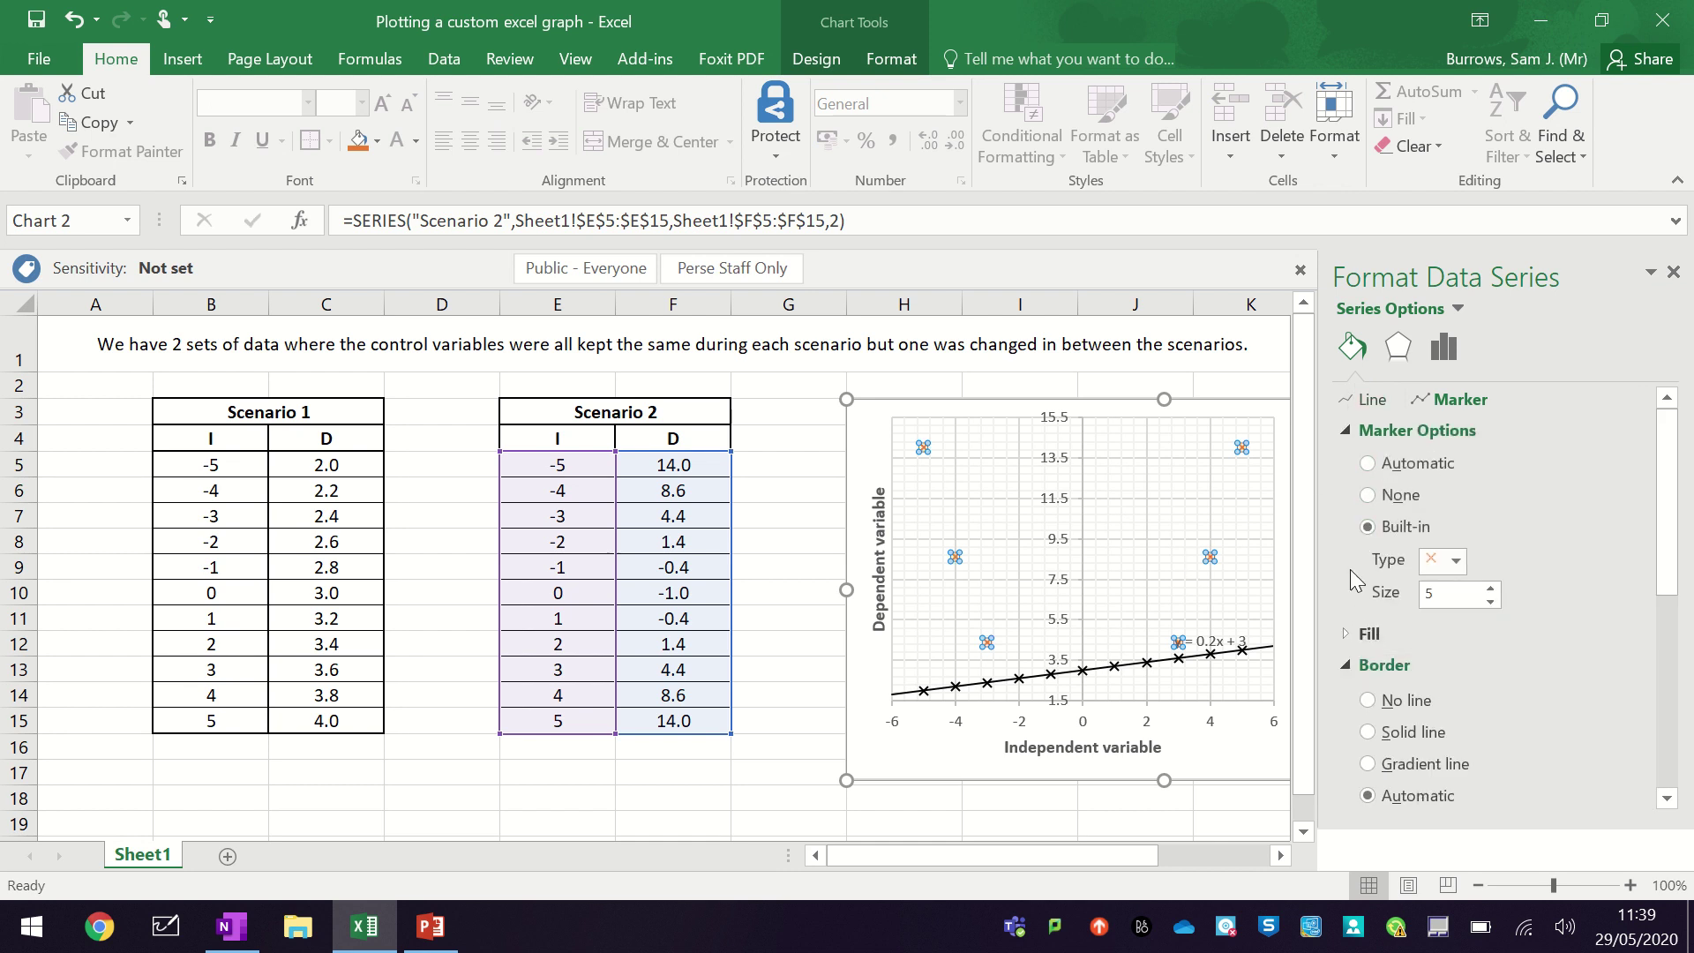
pyautogui.click(1348, 427)
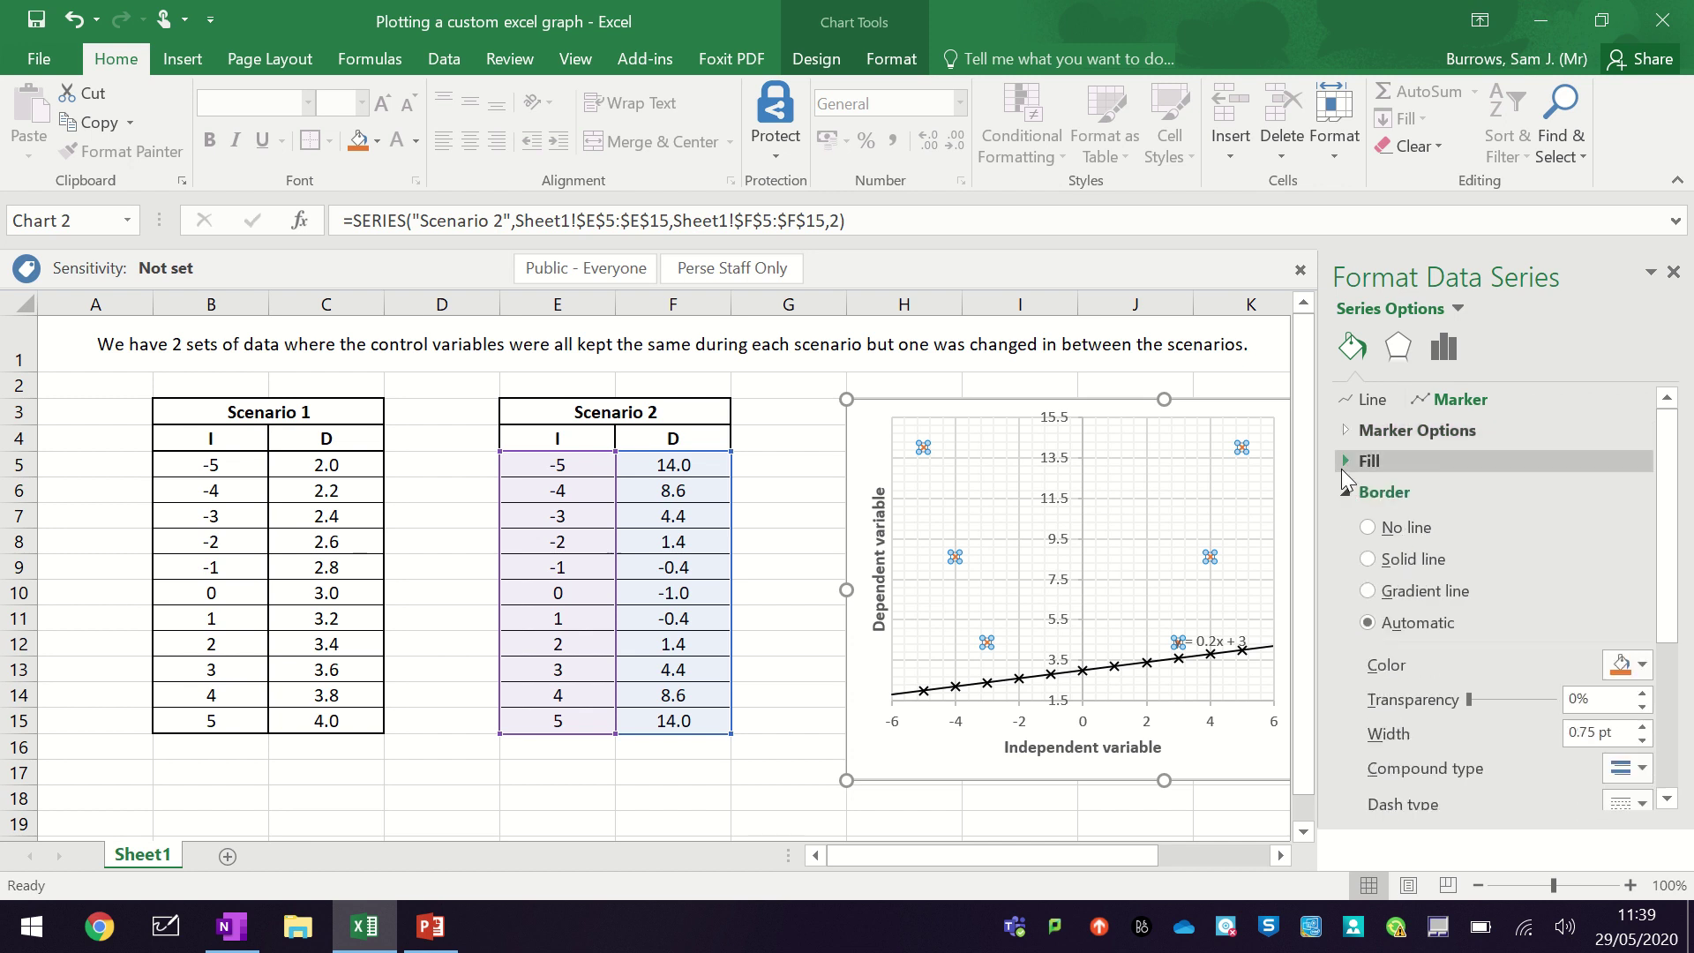
pyautogui.click(1673, 271)
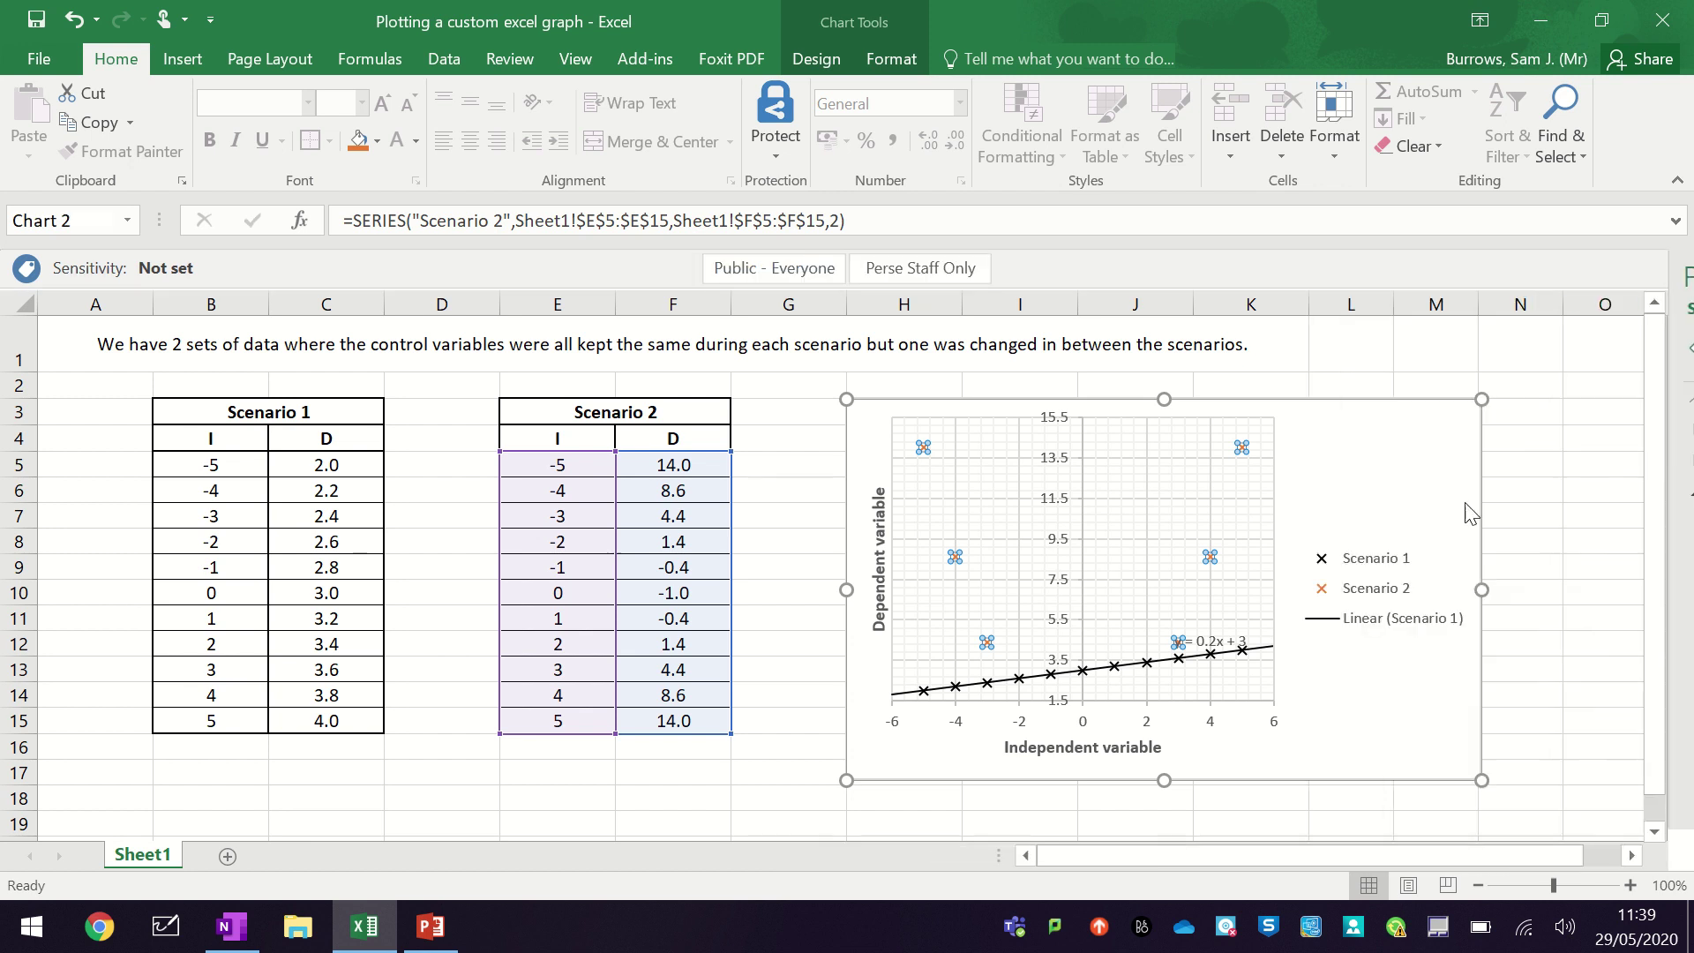
pyautogui.click(832, 540)
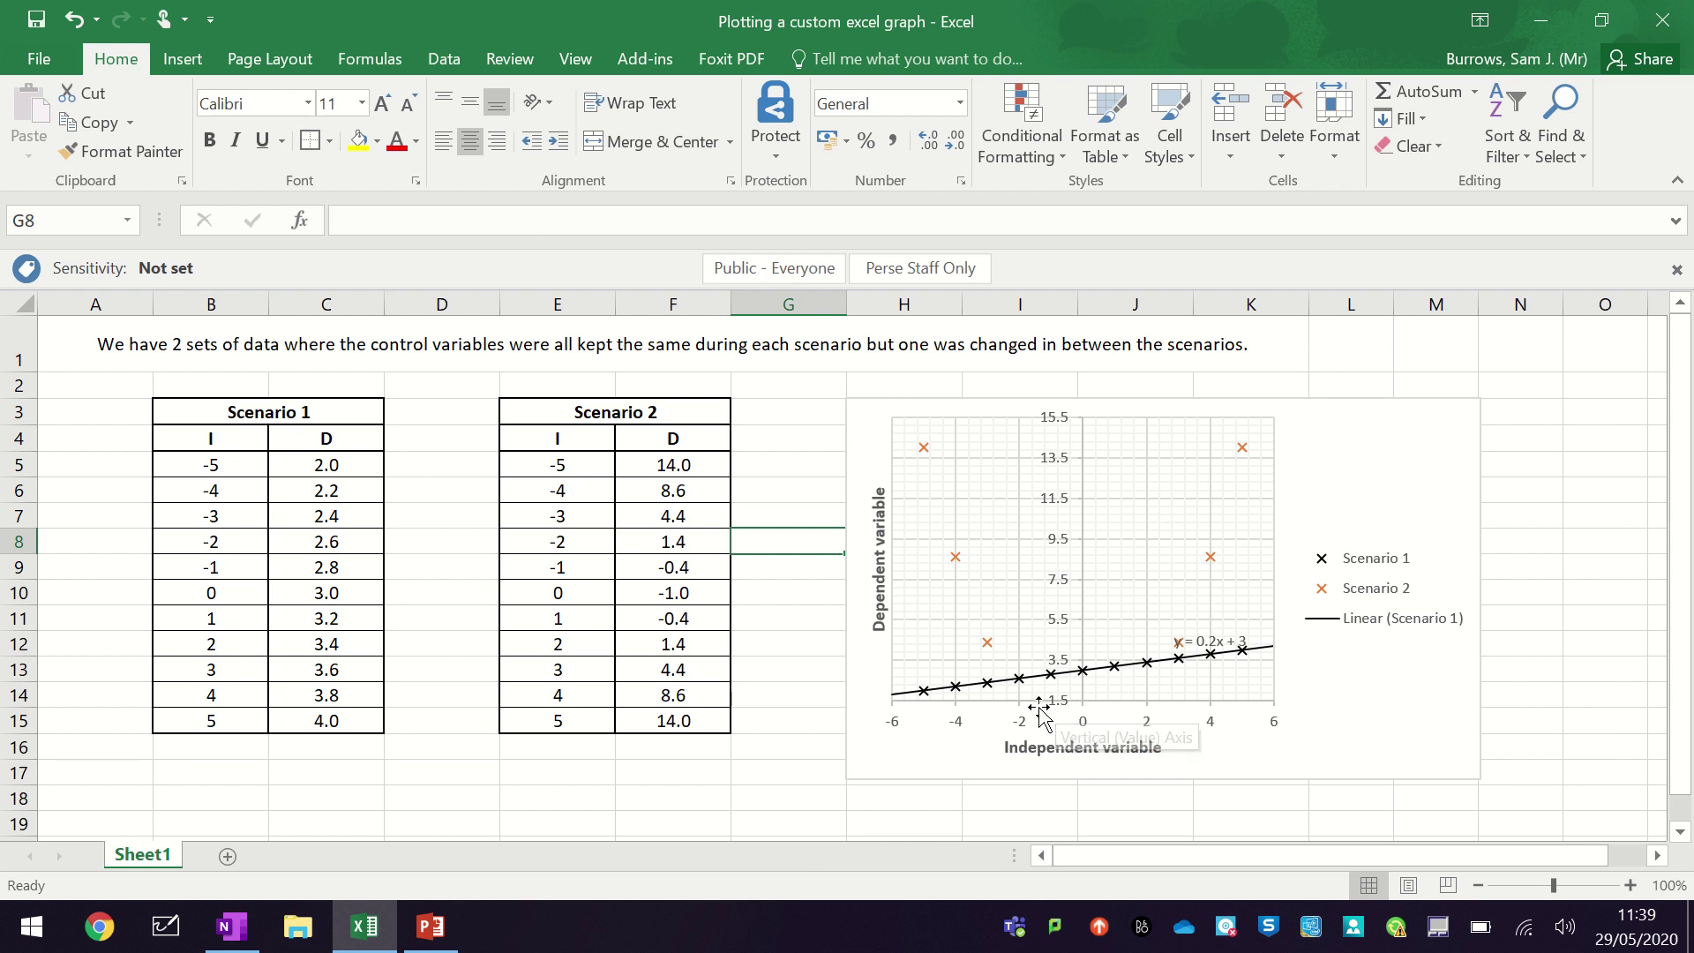
# - Check the Scenario 2 D formula, then lower the vertical axis minimum so it spans -2.0 to 16.0
pyautogui.click(700, 591)
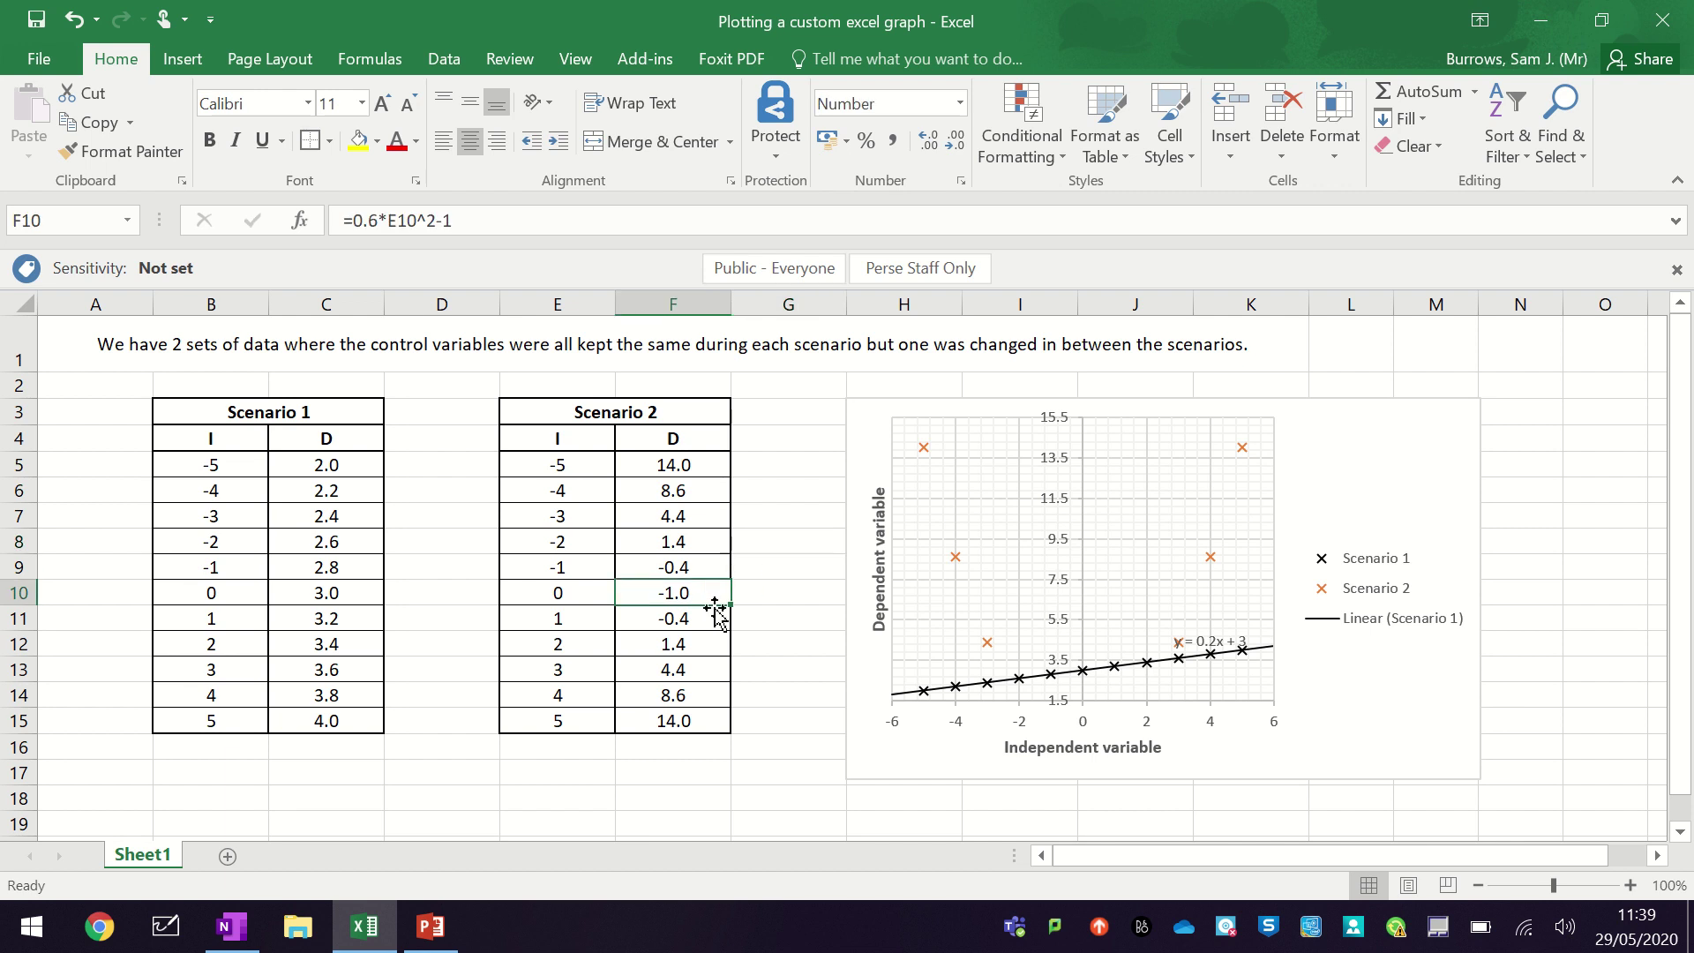
pyautogui.rightClick(1061, 607)
pyautogui.click(1173, 859)
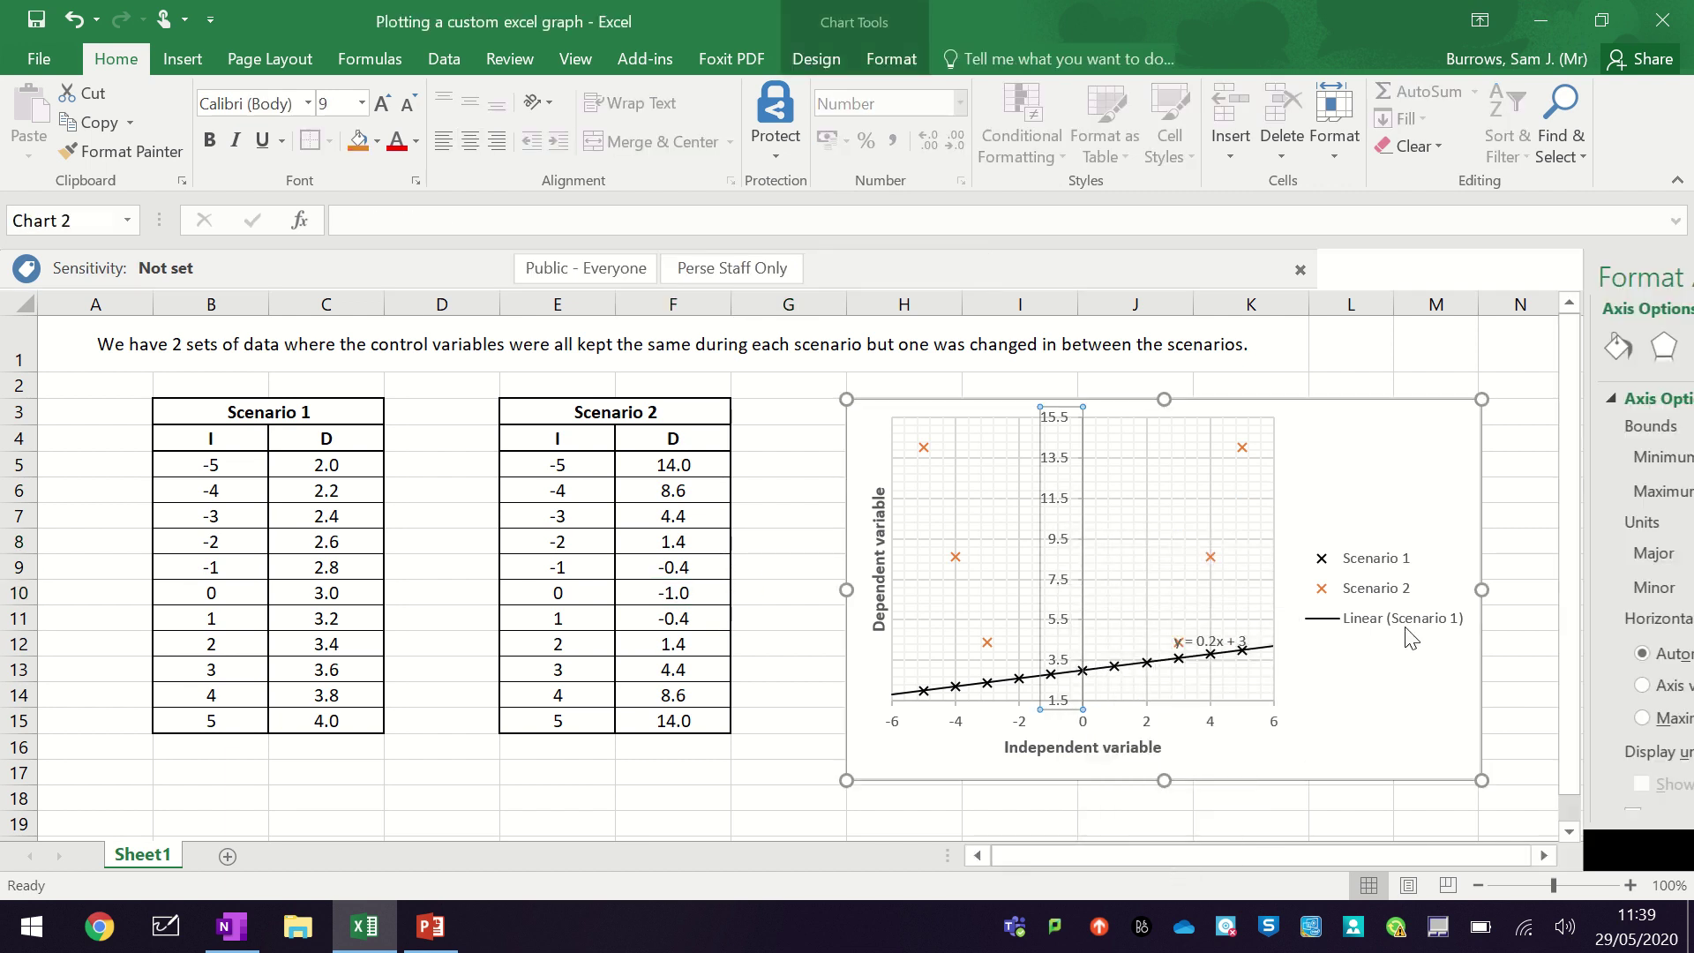
pyautogui.moveTo(1547, 459); pyautogui.dragTo(1468, 463)
pyautogui.write('-1')
pyautogui.press('Return')
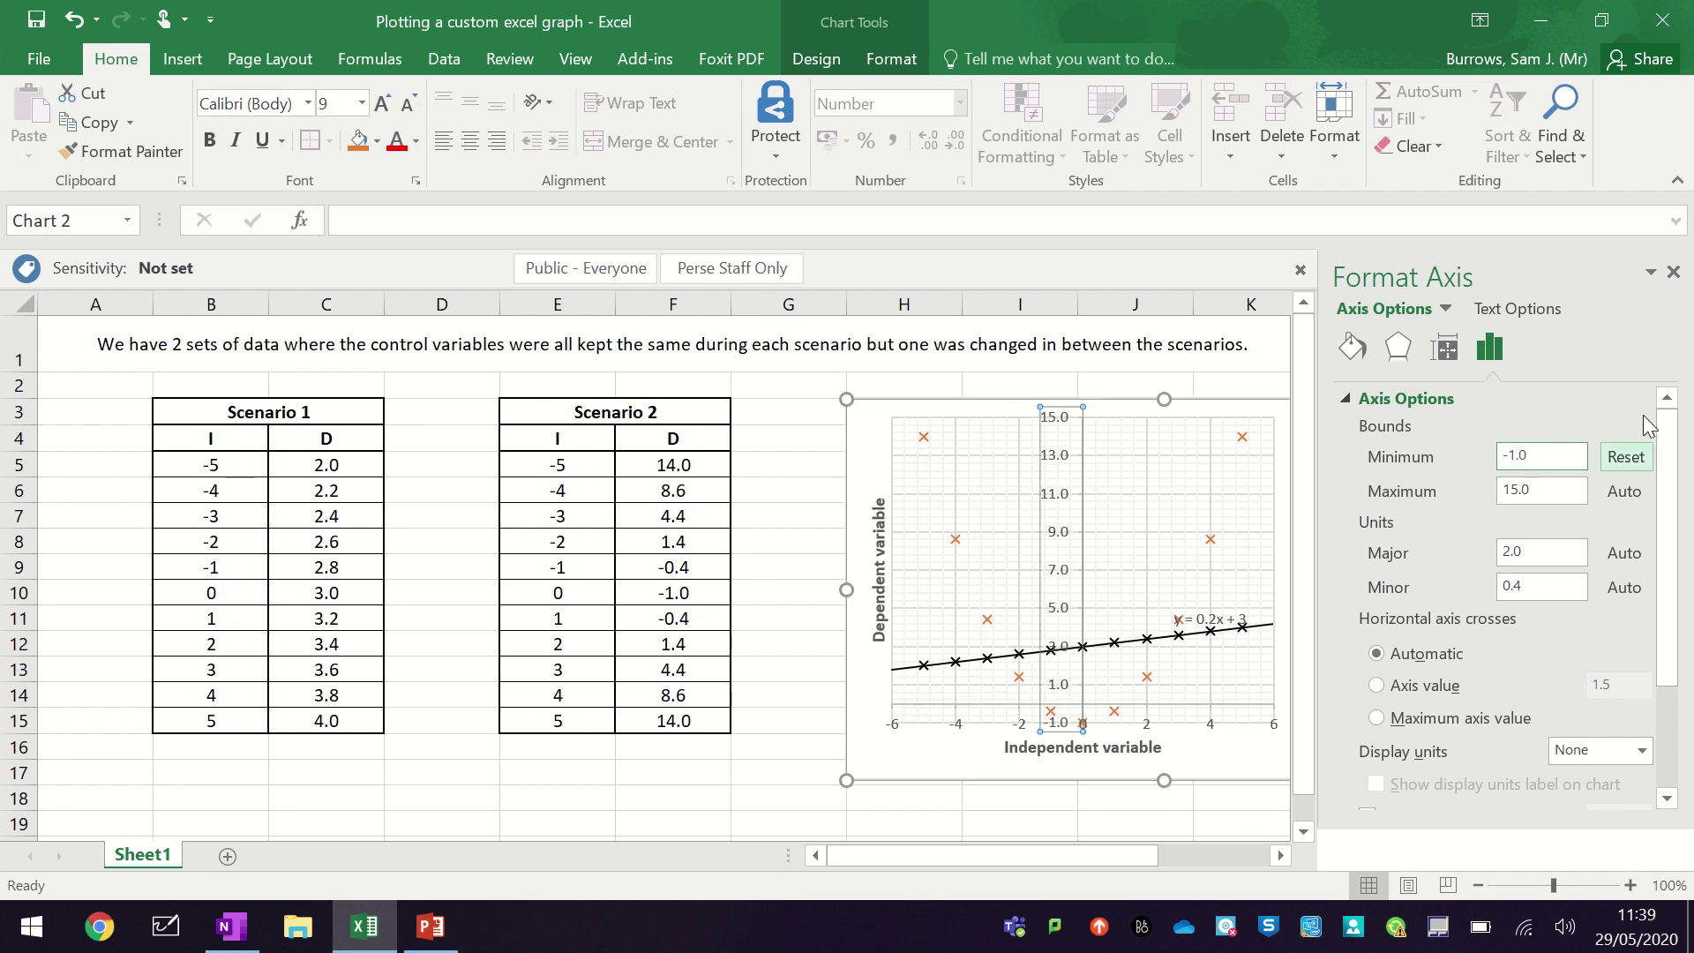
pyautogui.write('5')
pyautogui.press('Return')
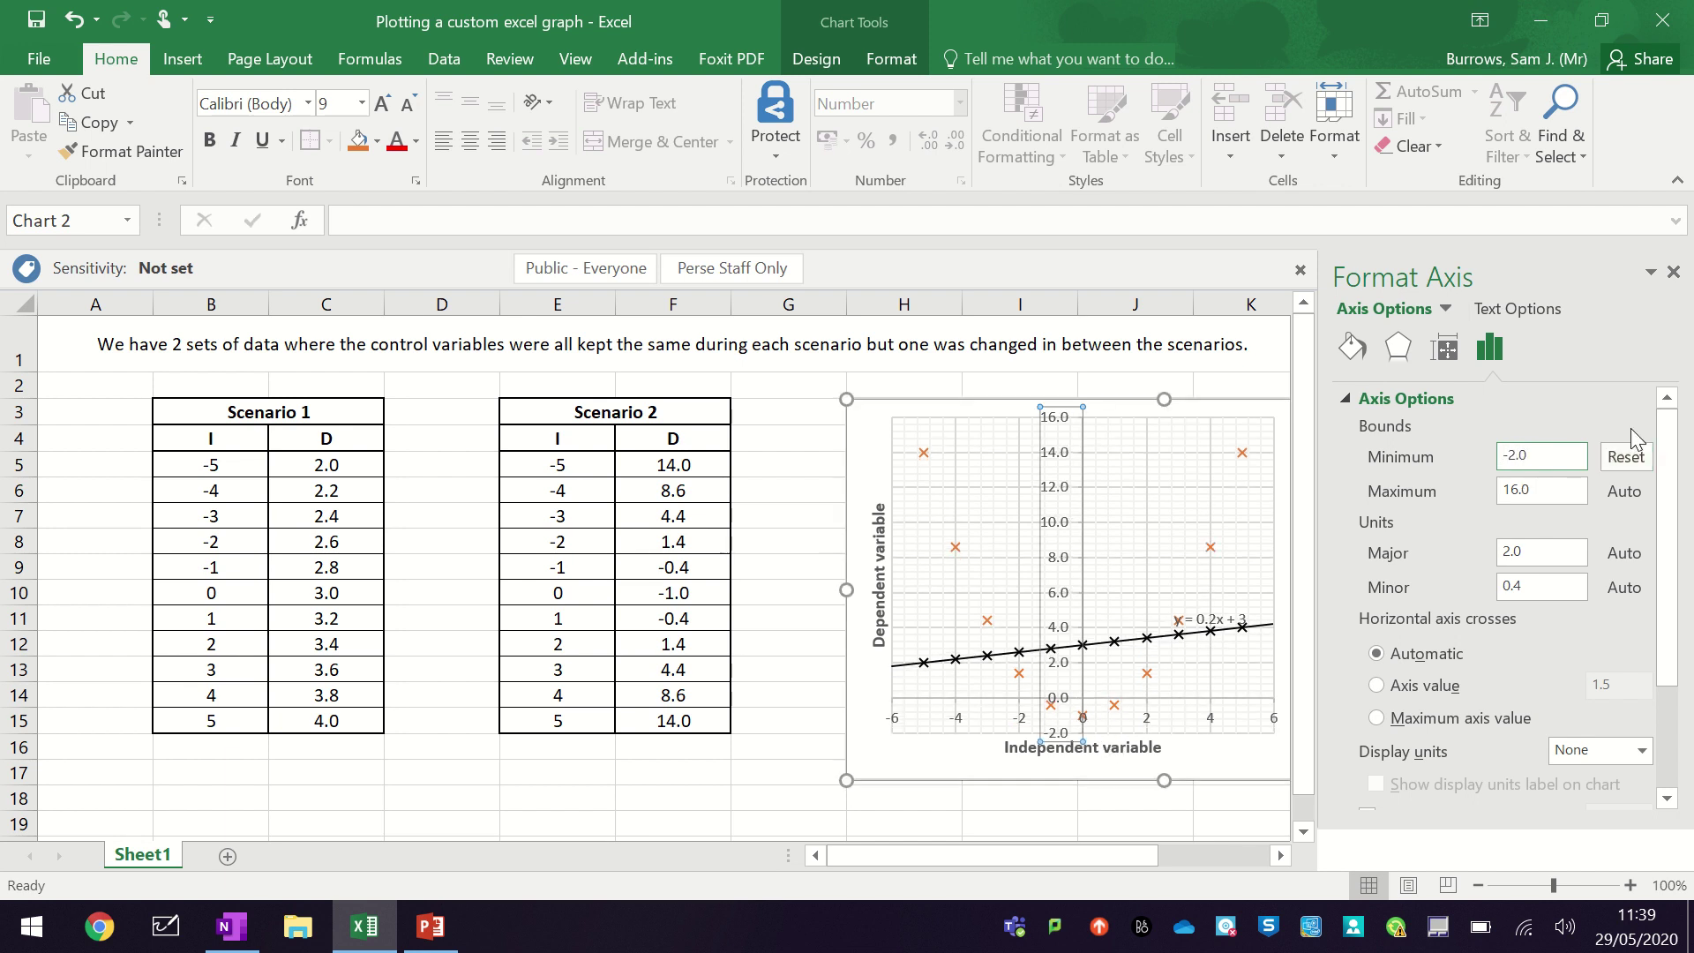
pyautogui.press('Escape')
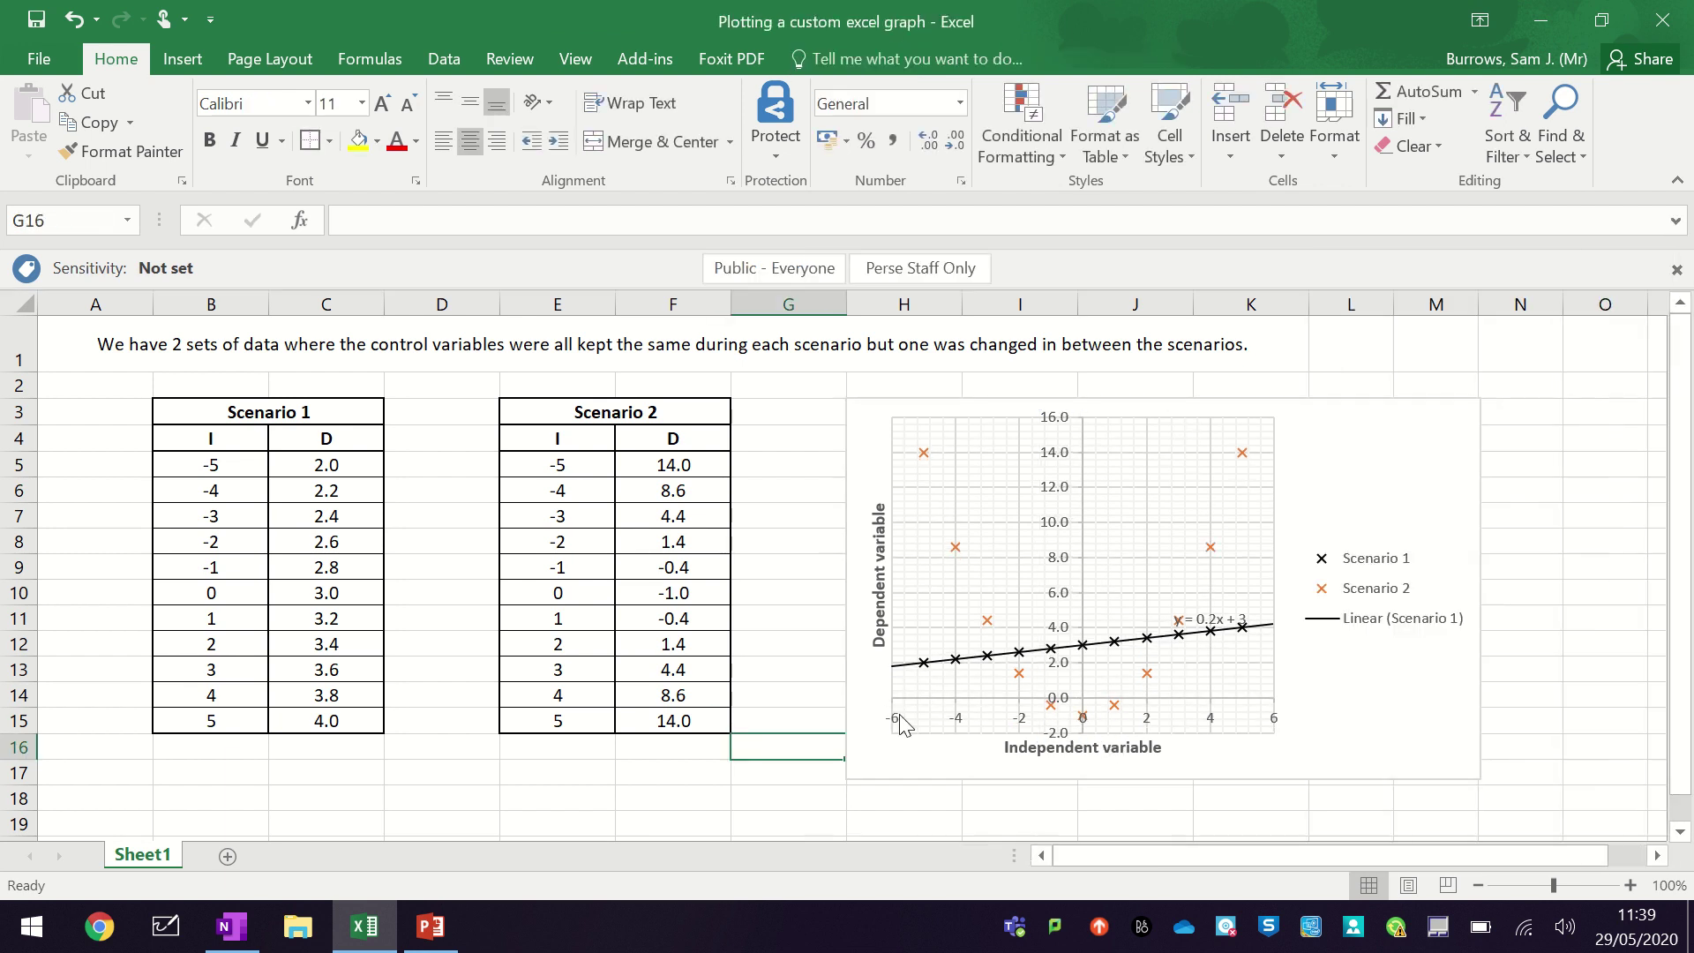
pyautogui.click(896, 719)
pyautogui.click(819, 752)
# - Add a trendline to the Scenario 2 series and make it a solid line
pyautogui.rightClick(1080, 608)
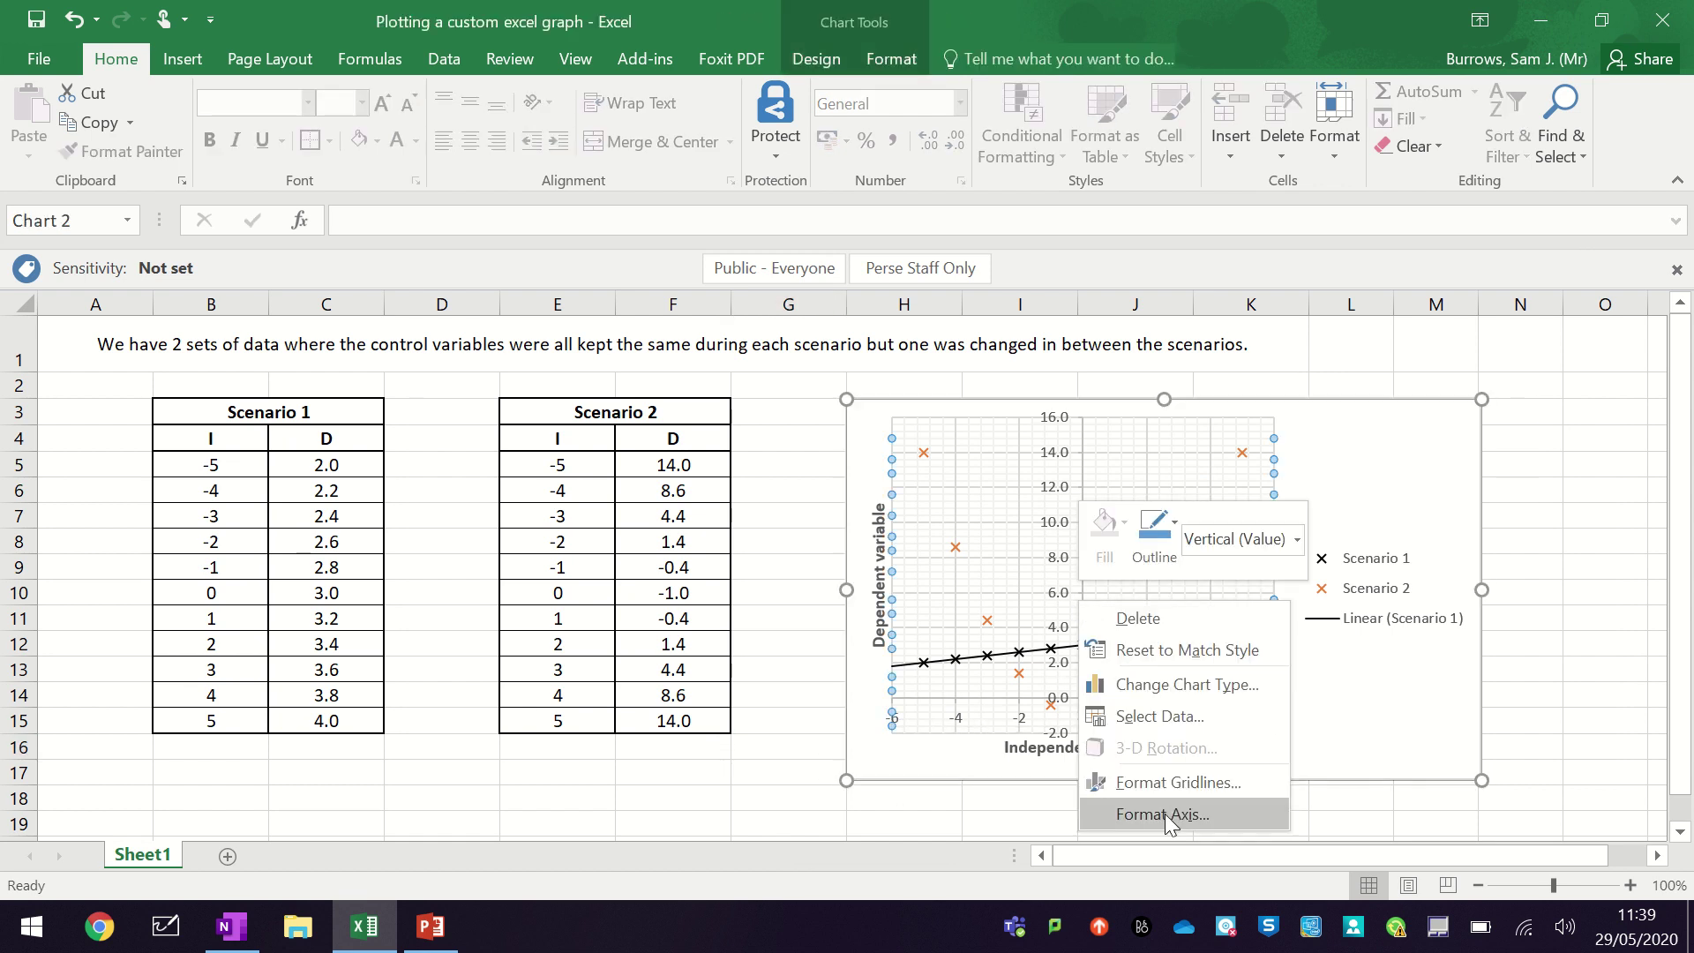
pyautogui.press('Escape')
pyautogui.click(735, 748)
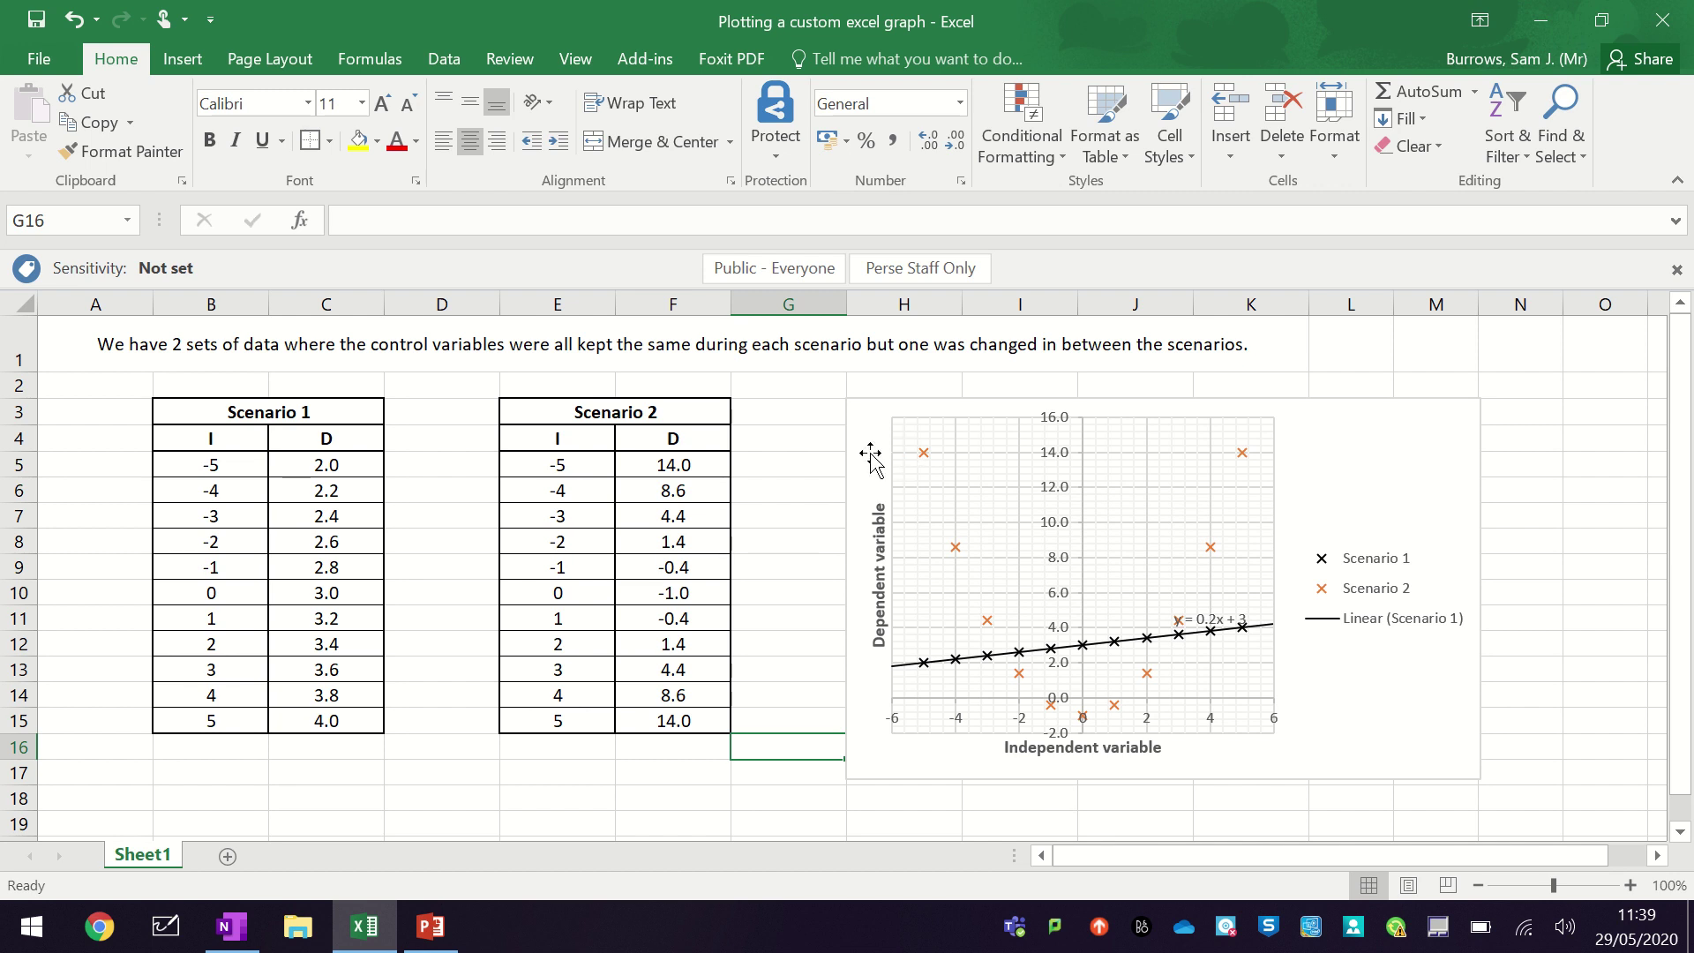
pyautogui.rightClick(924, 454)
pyautogui.click(1072, 666)
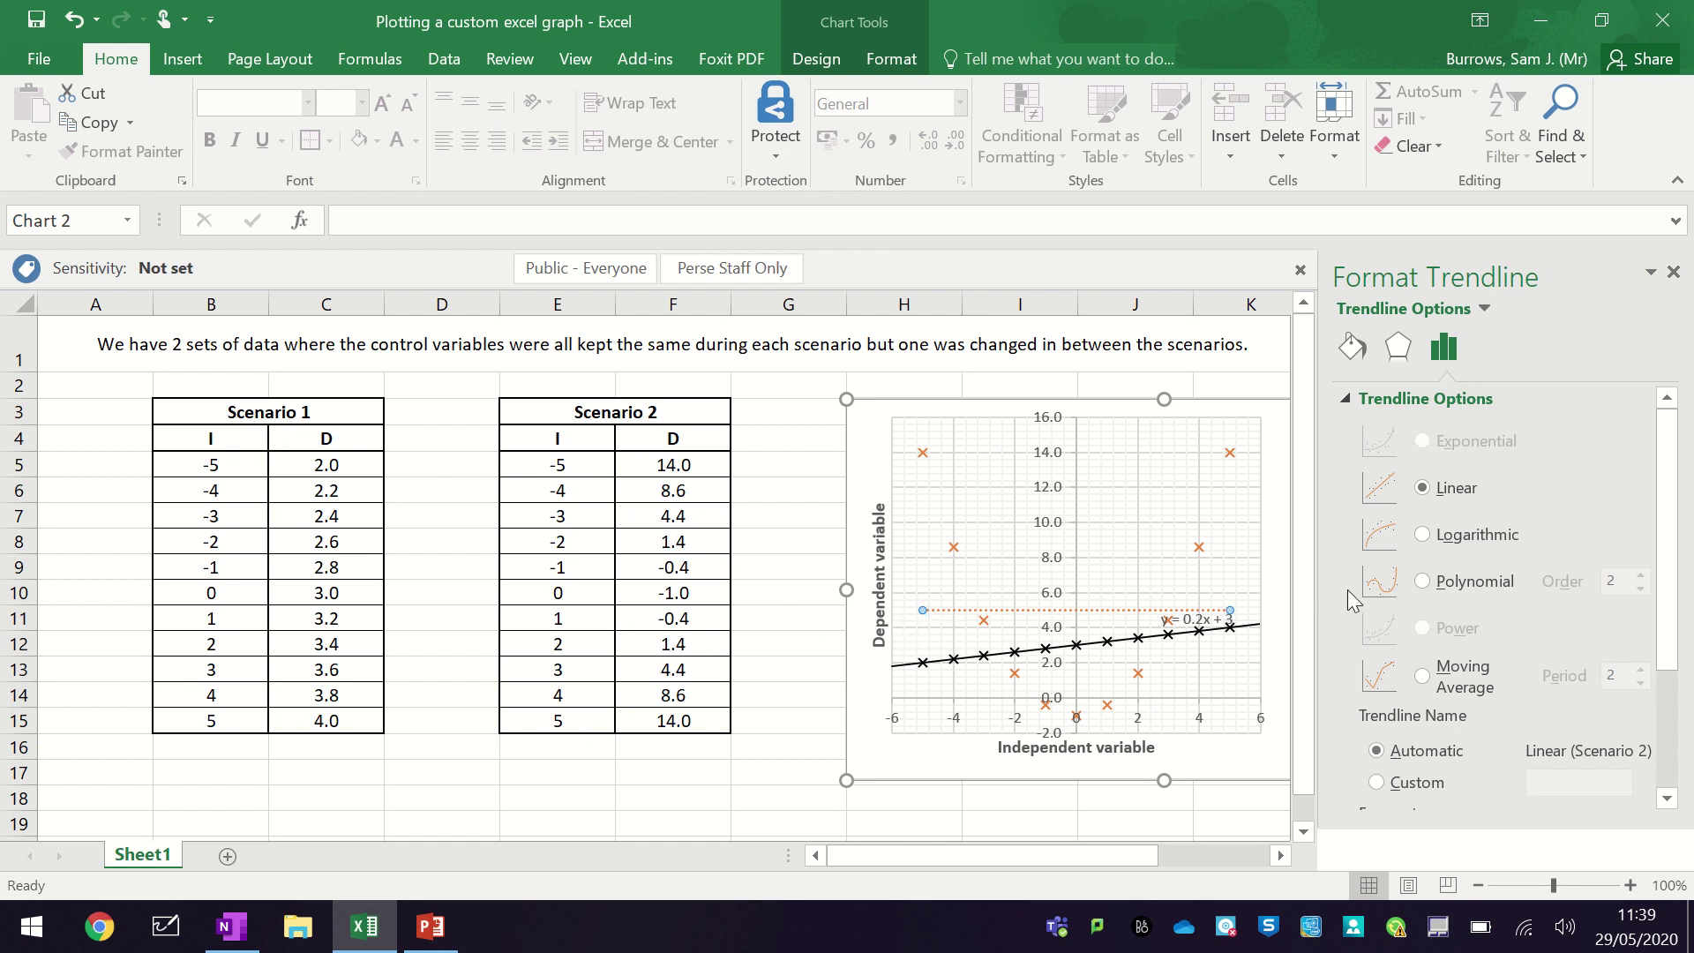
pyautogui.click(1354, 349)
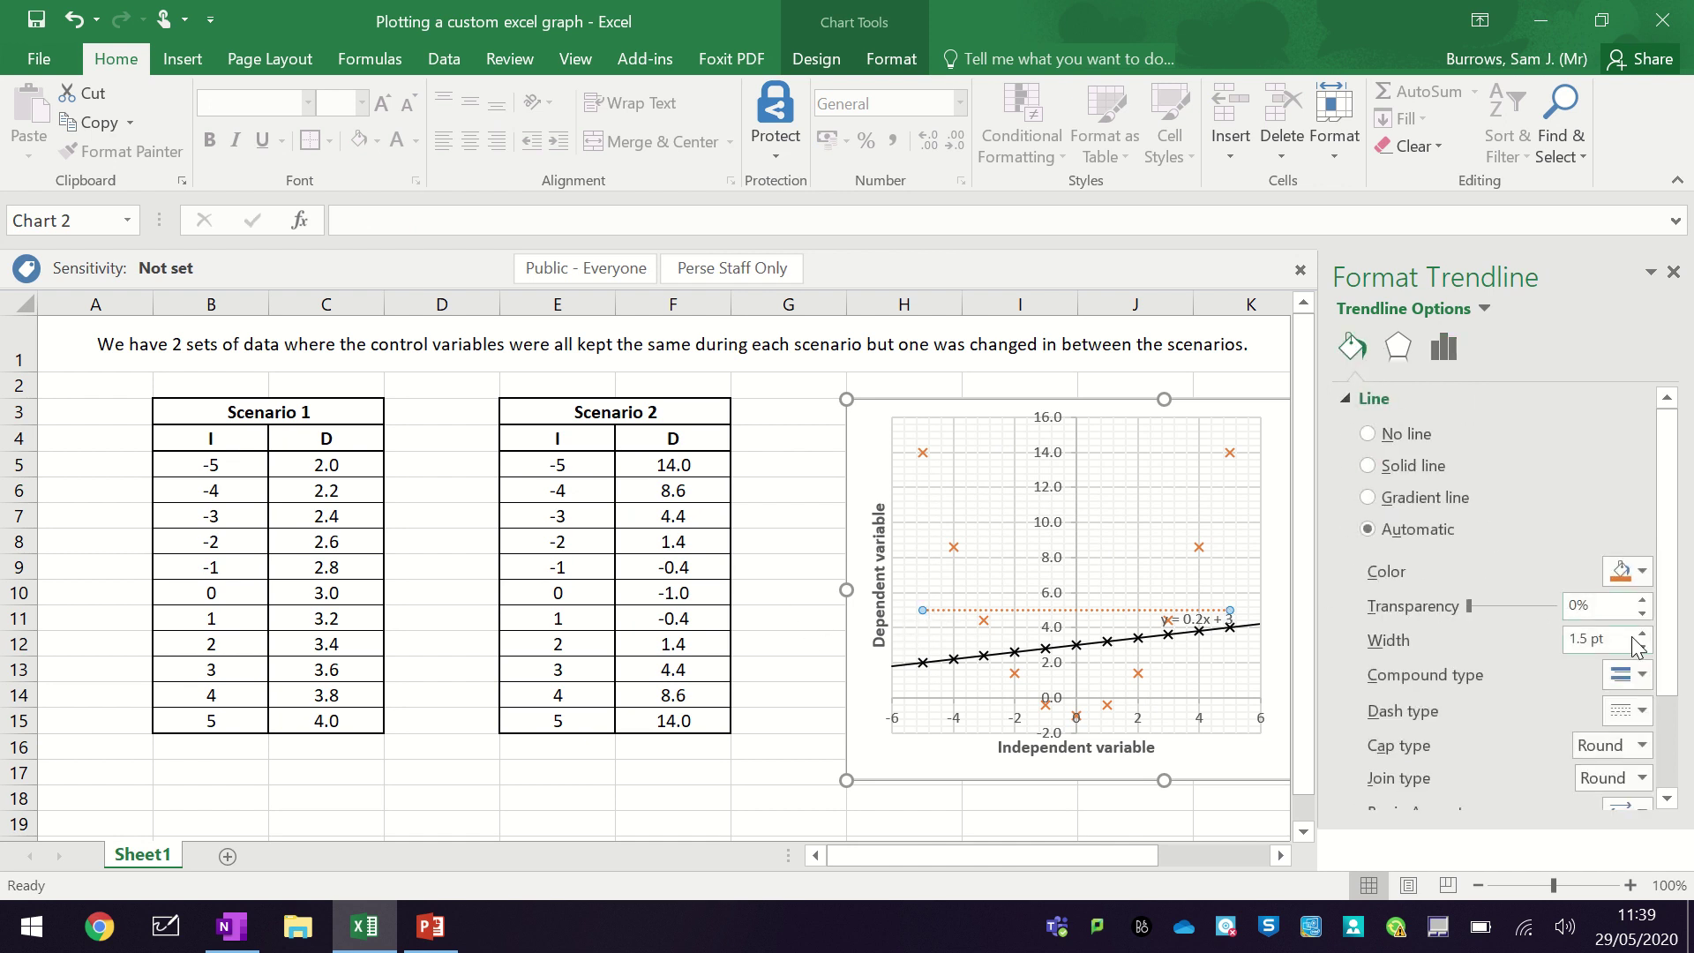
pyautogui.click(1642, 632)
pyautogui.click(1640, 710)
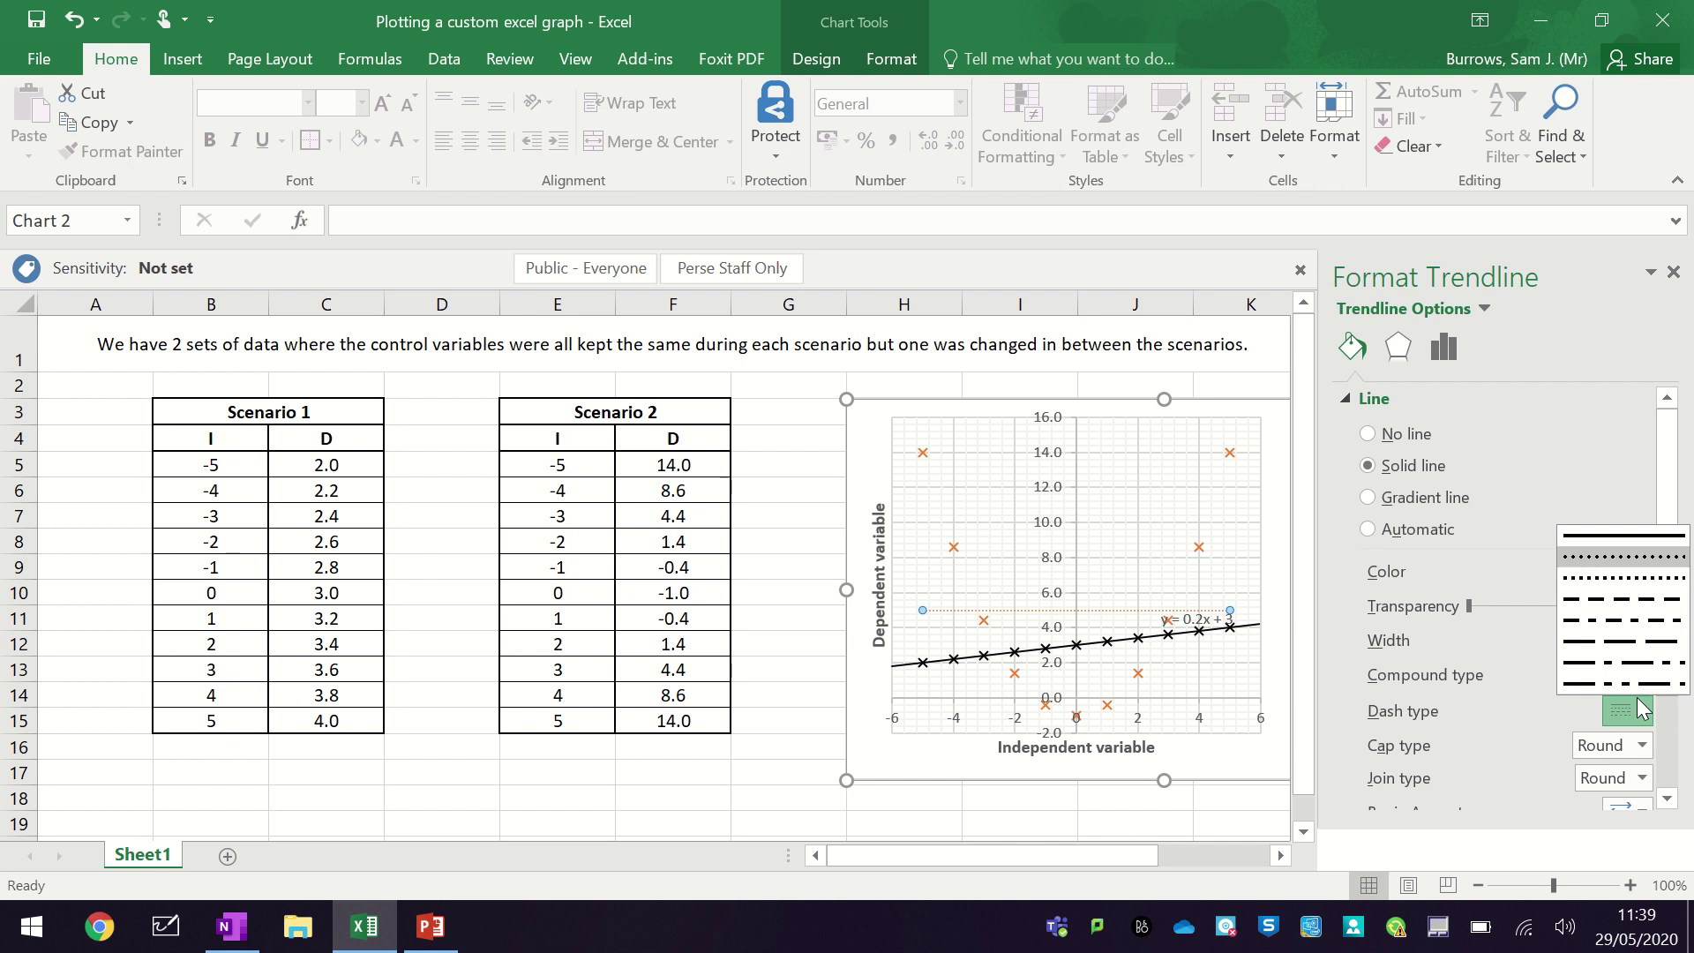
pyautogui.click(1611, 533)
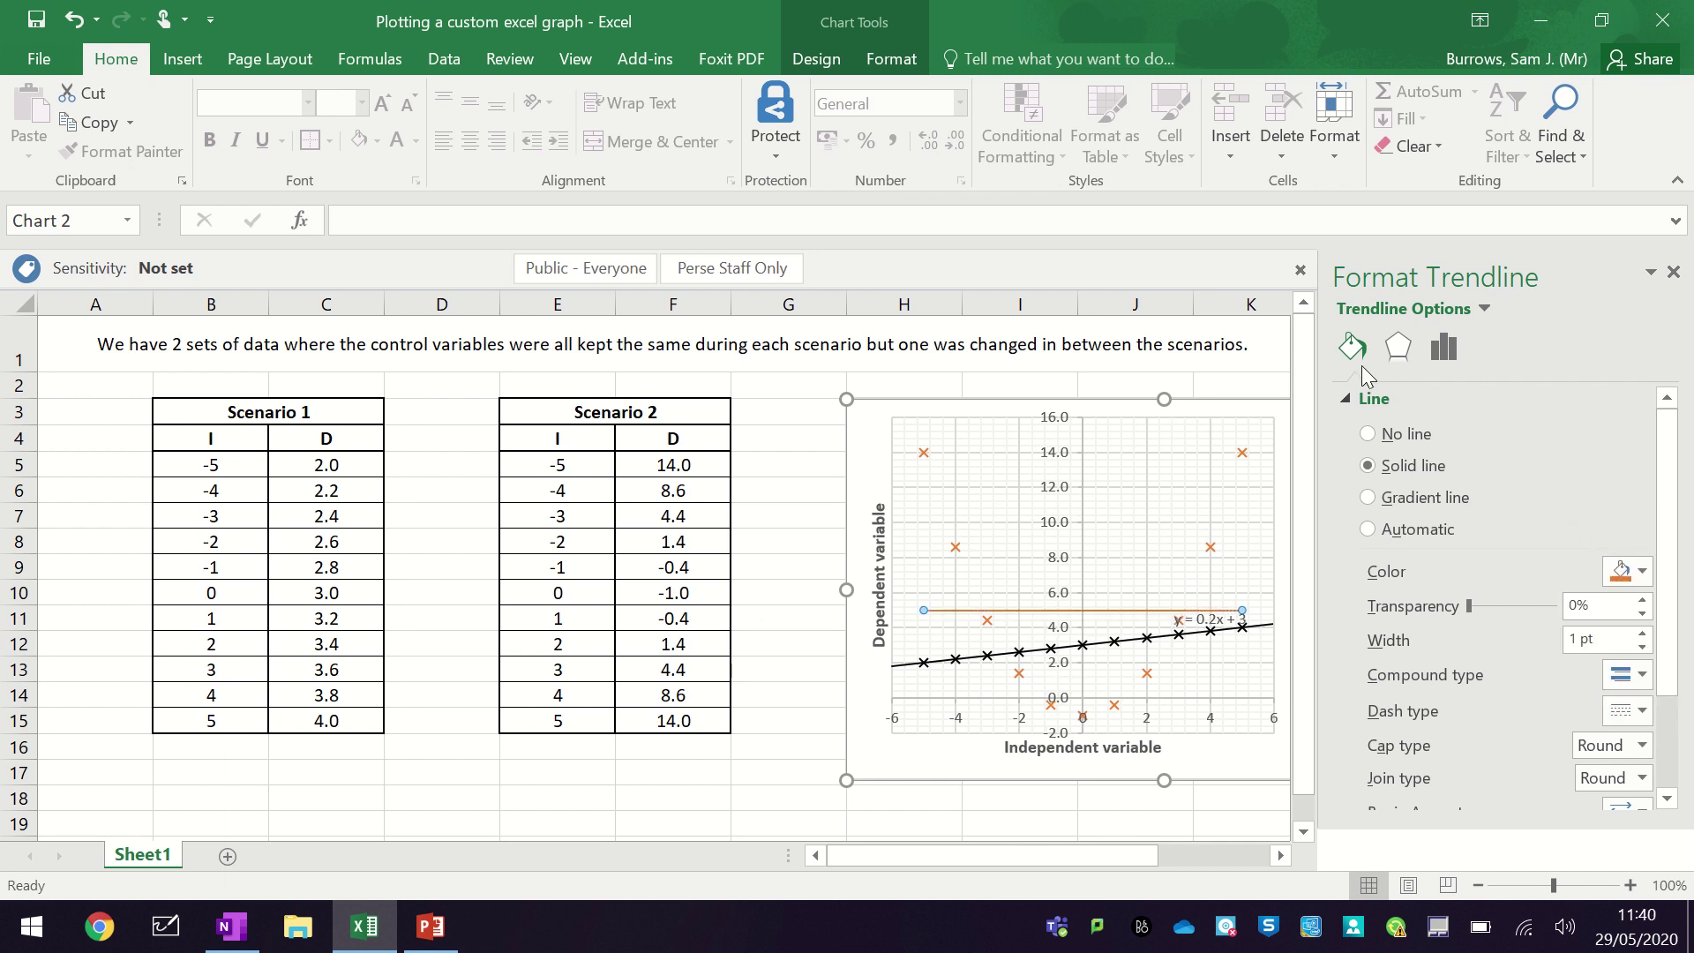
# - Make the Scenario 2 trendline polynomial of order 2 and display its equation on the chart
pyautogui.click(1444, 349)
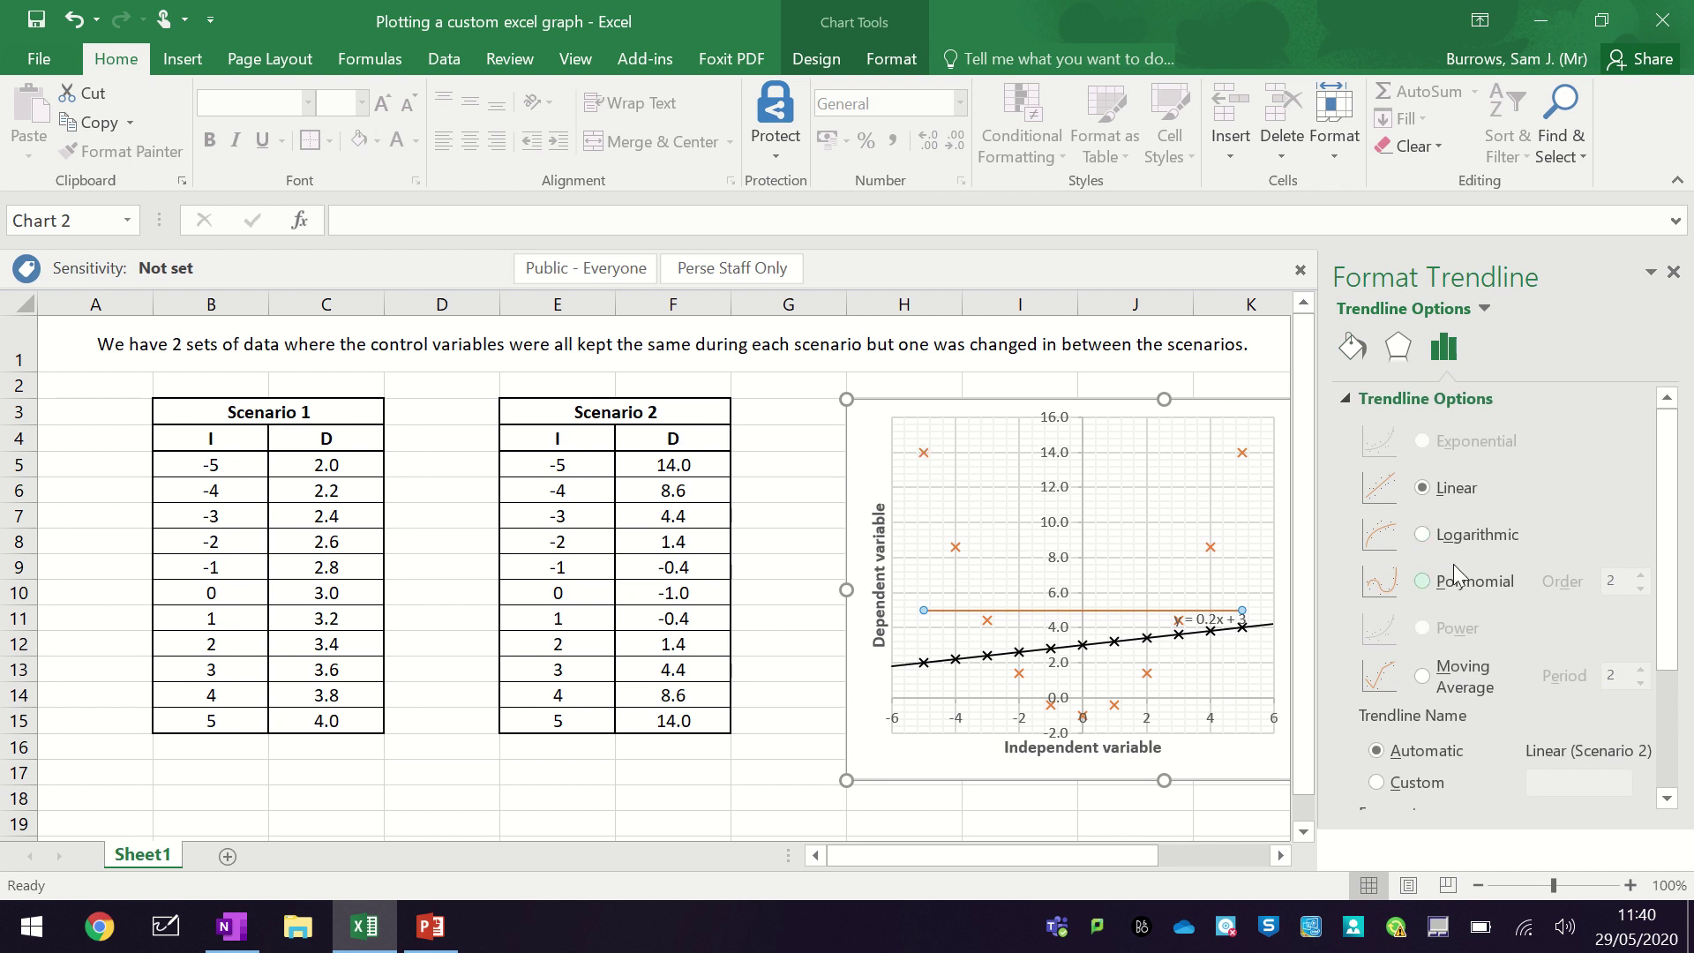
pyautogui.click(1423, 583)
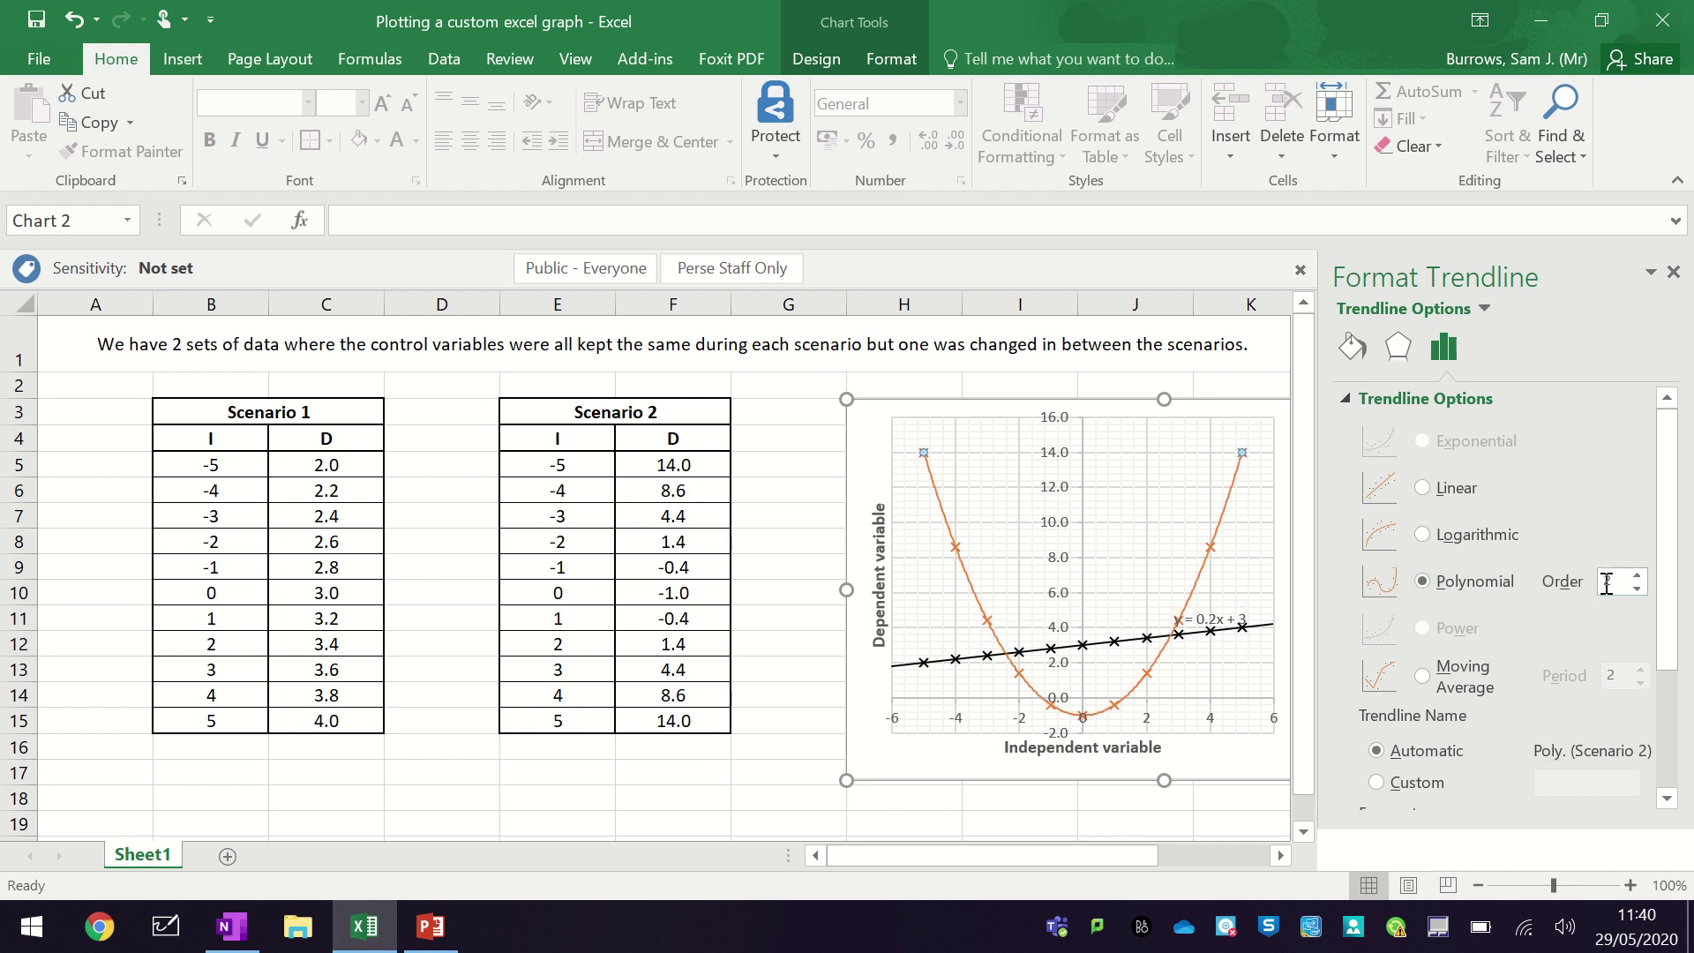
pyautogui.click(1637, 577)
pyautogui.click(1637, 590)
pyautogui.scroll(-3, 1500, 600)
pyautogui.click(1370, 761)
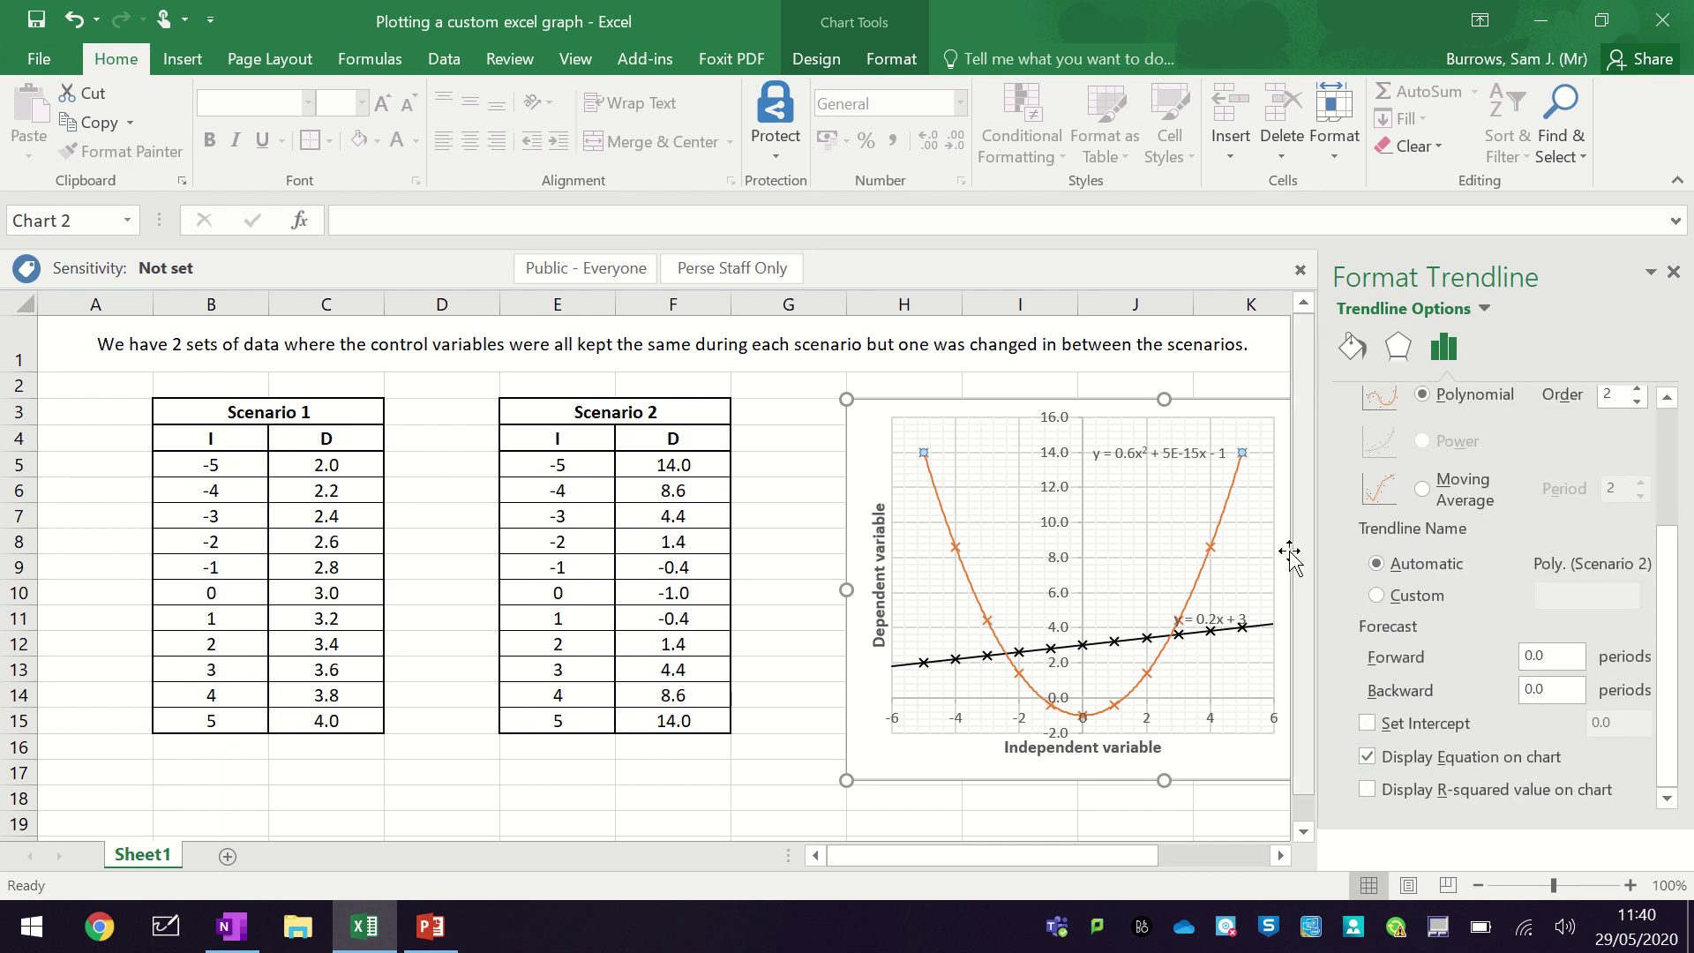
# - Nudge the Scenario 2 equation label slightly up and to the left
pyautogui.click(1188, 461)
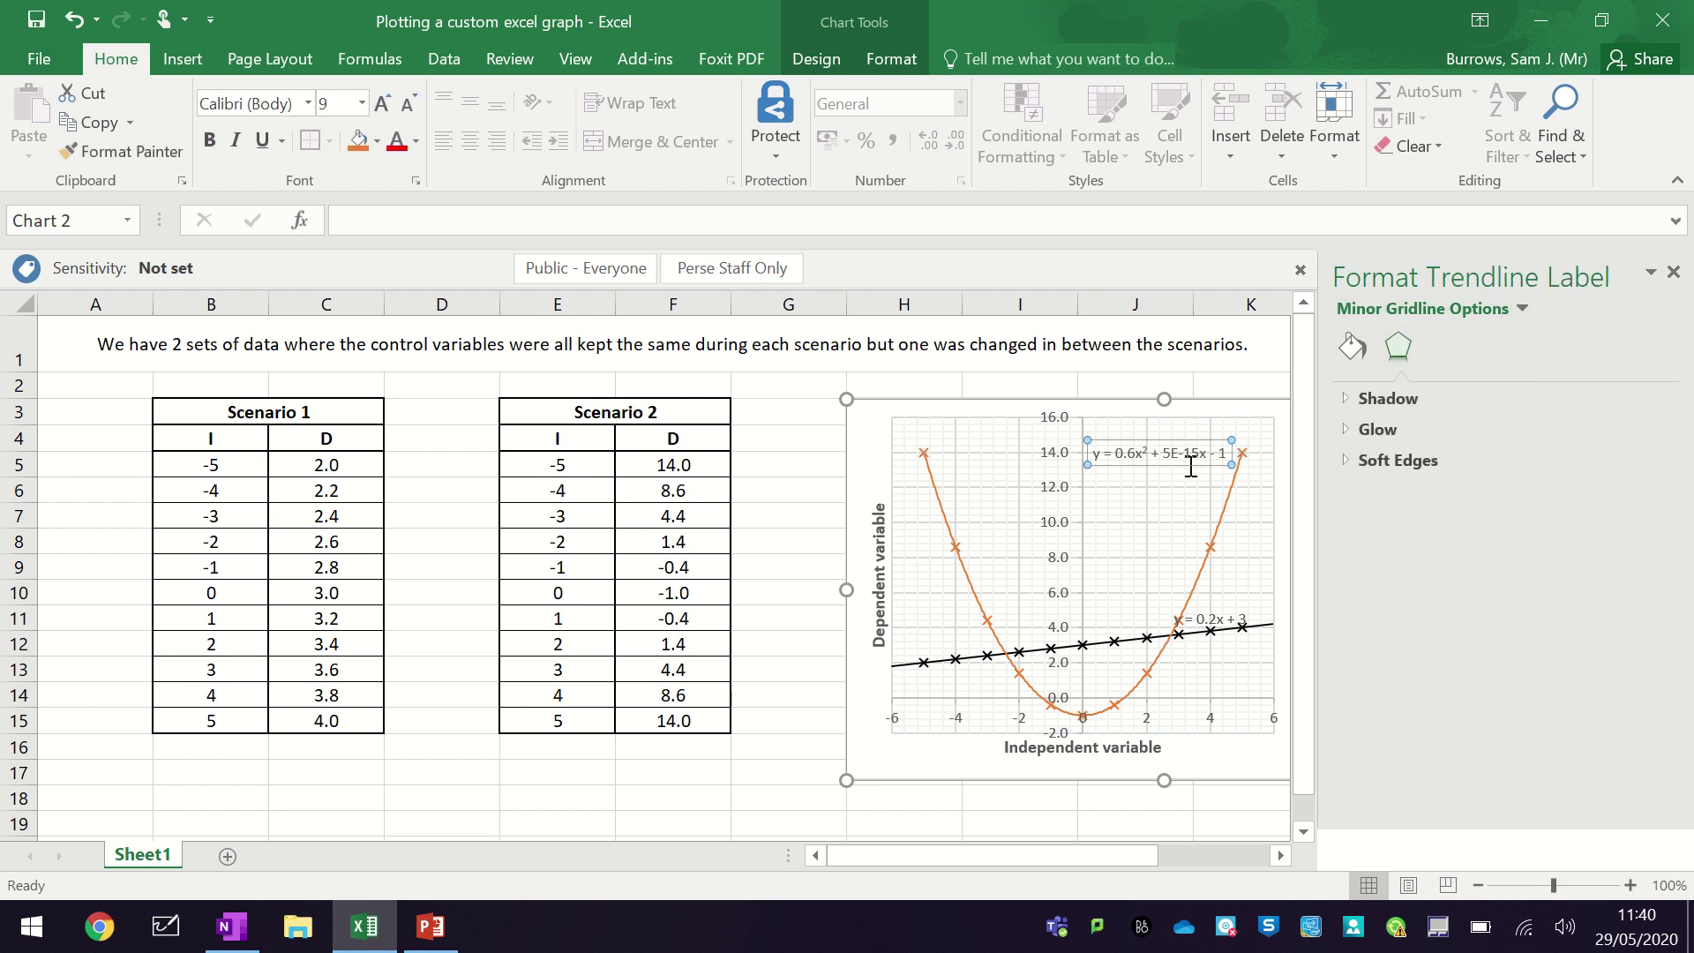
pyautogui.moveTo(1174, 452); pyautogui.dragTo(1164, 445)
pyautogui.click(1674, 273)
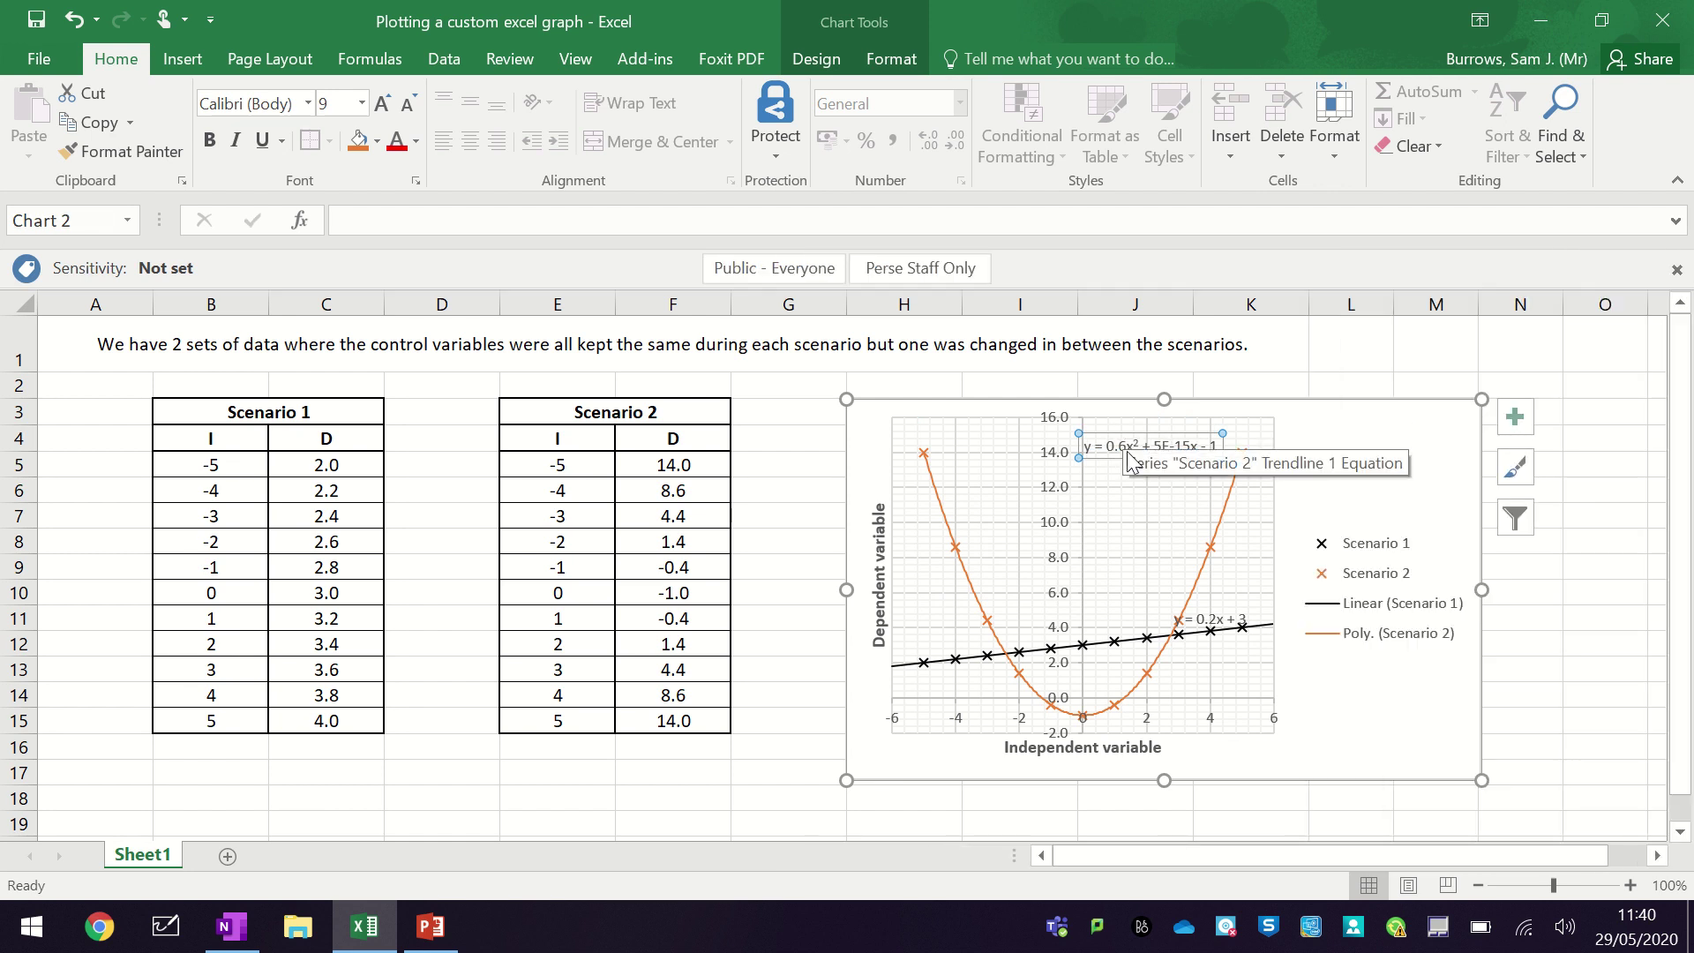
# - Delete the '5E-15x +' term so the label reads y = 0.6x² - 1, and shift it right
pyautogui.doubleClick(1161, 445)
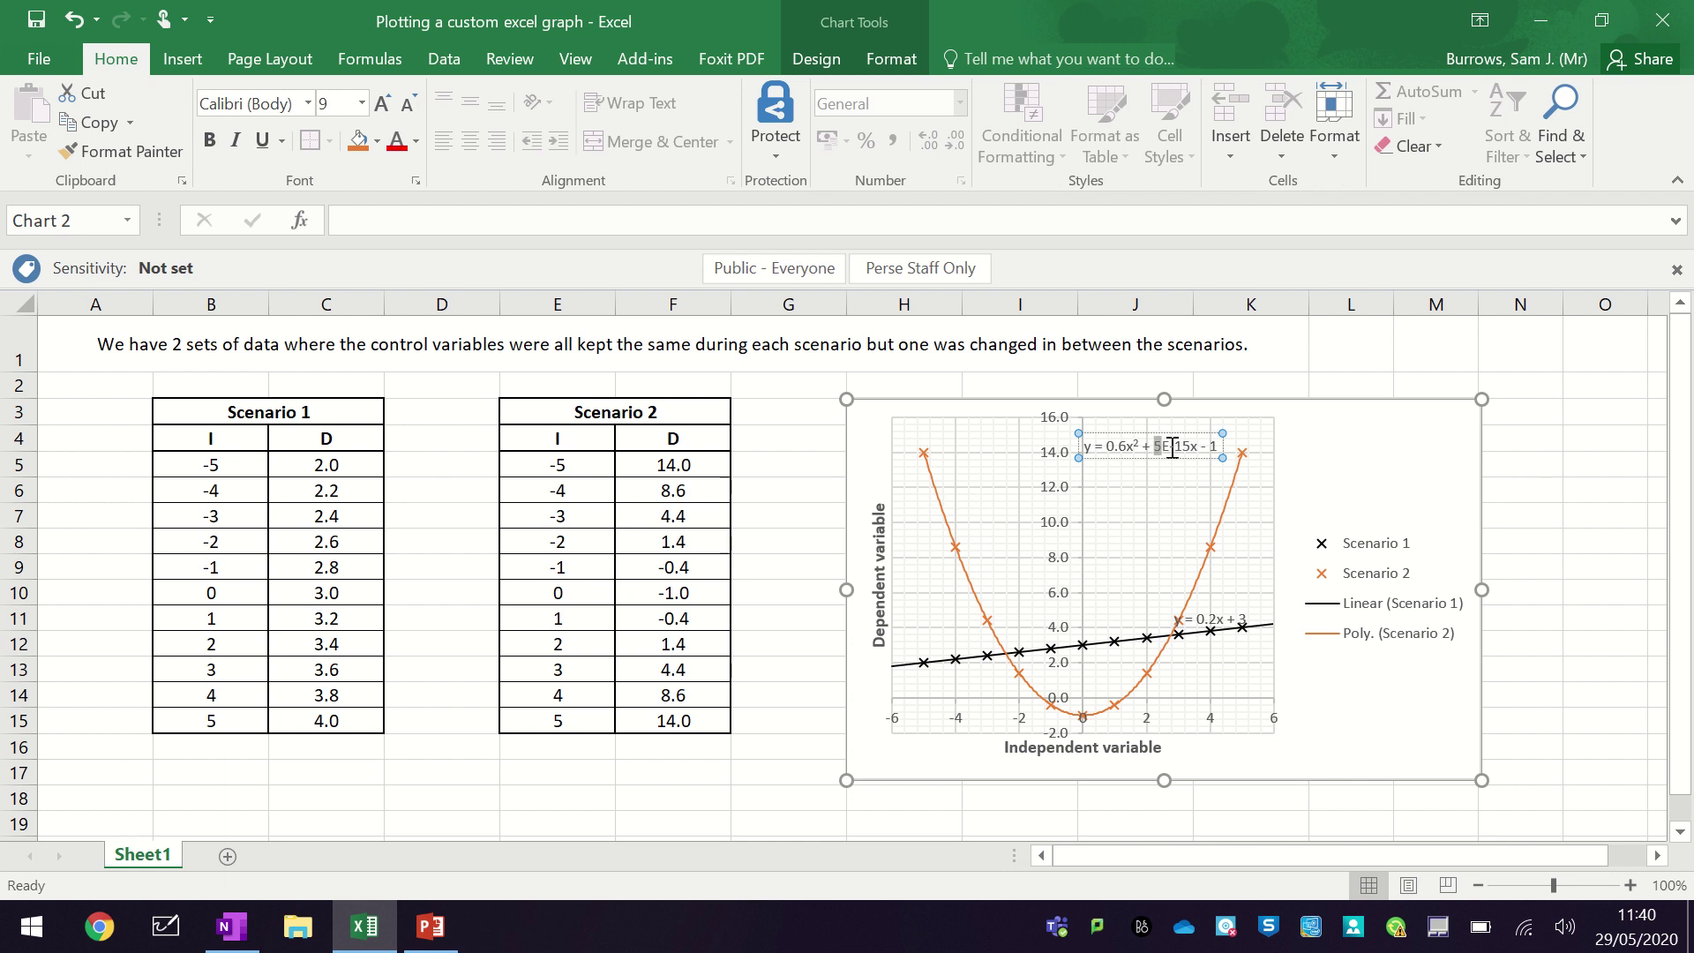
pyautogui.moveTo(1187, 450); pyautogui.dragTo(1201, 451)
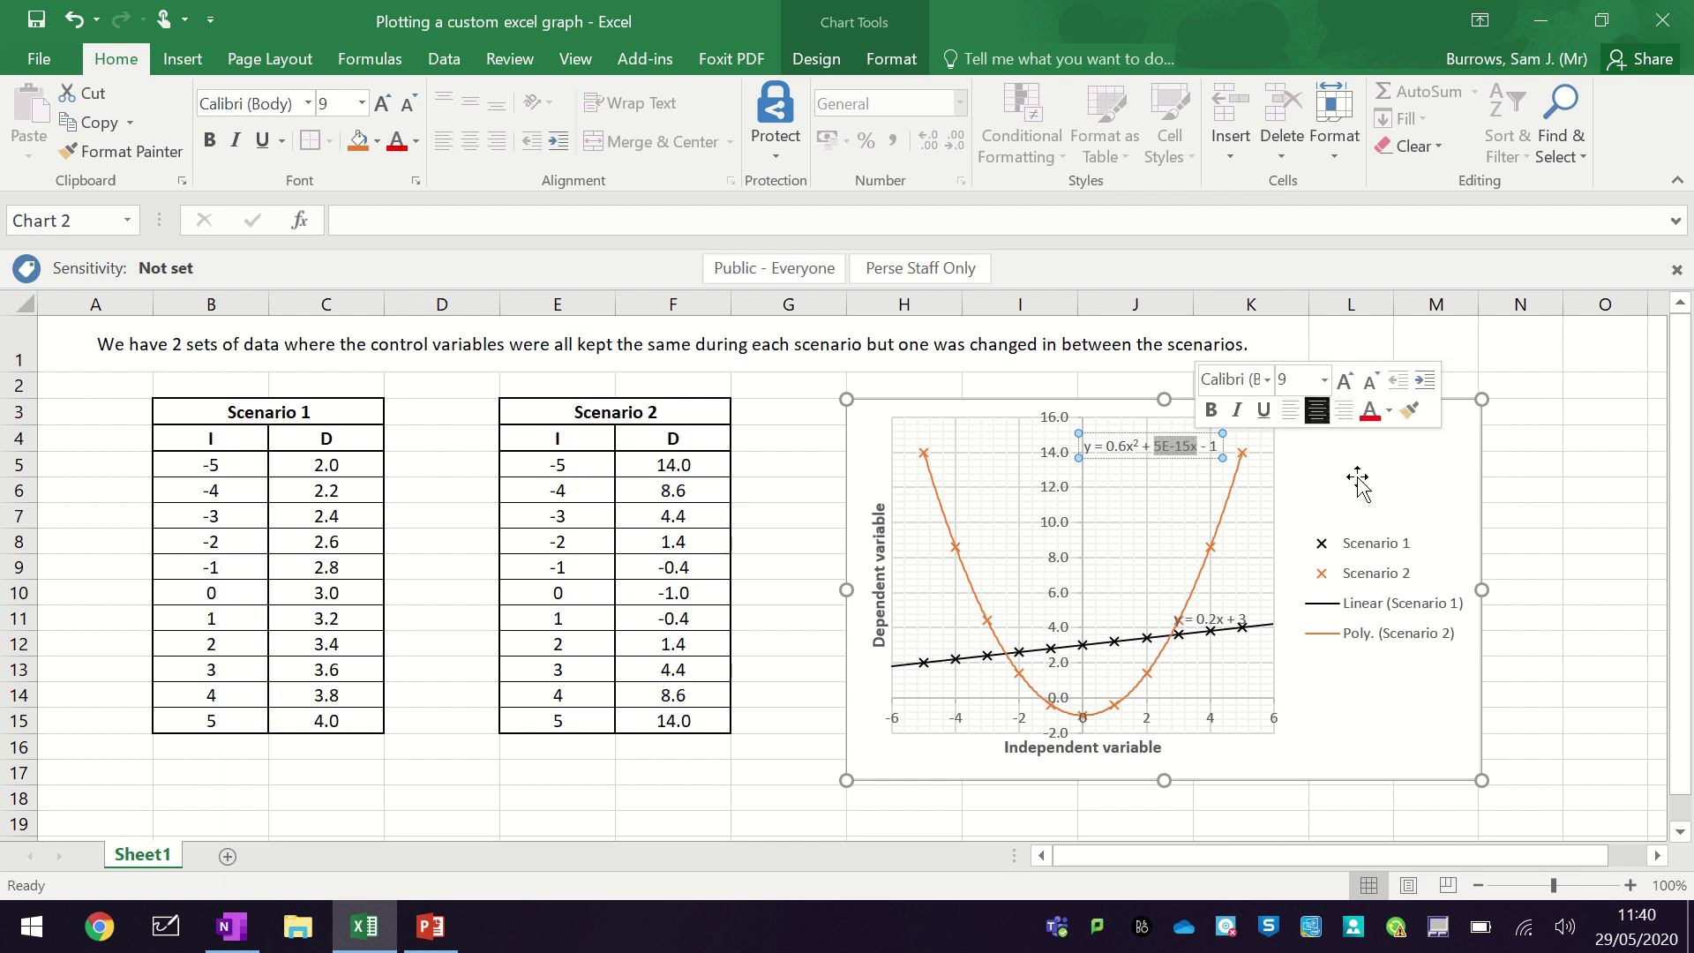
pyautogui.press('BackSpace')
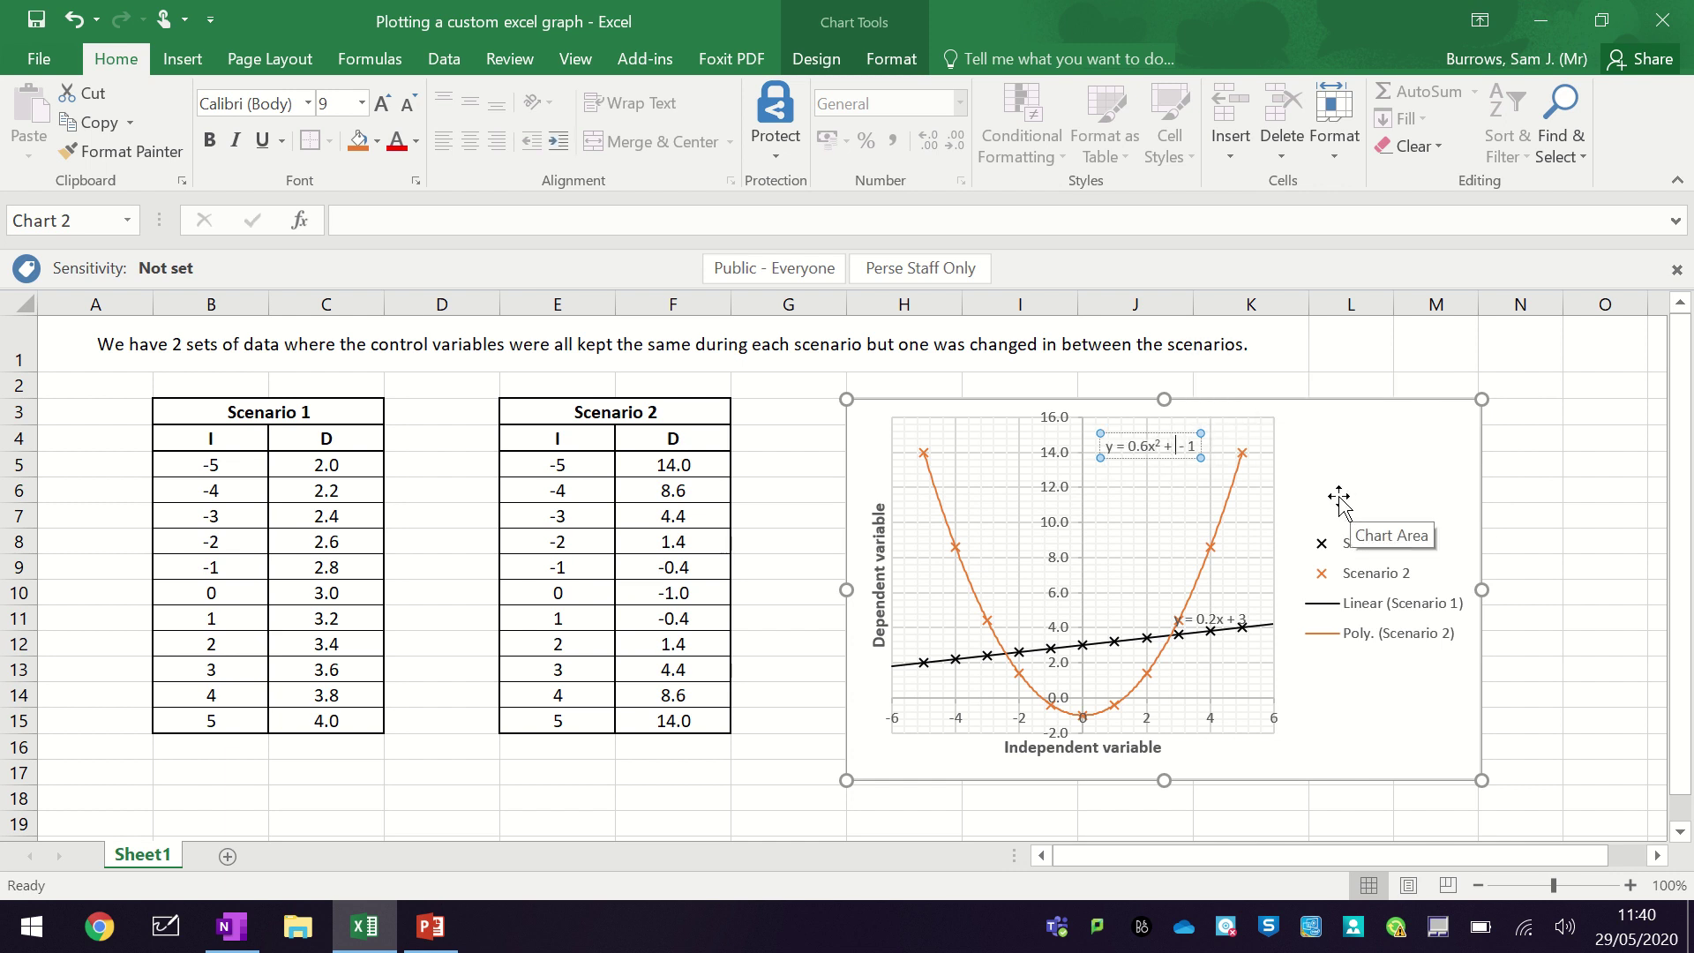
pyautogui.press('BackSpace')
pyautogui.press('BackSpace')
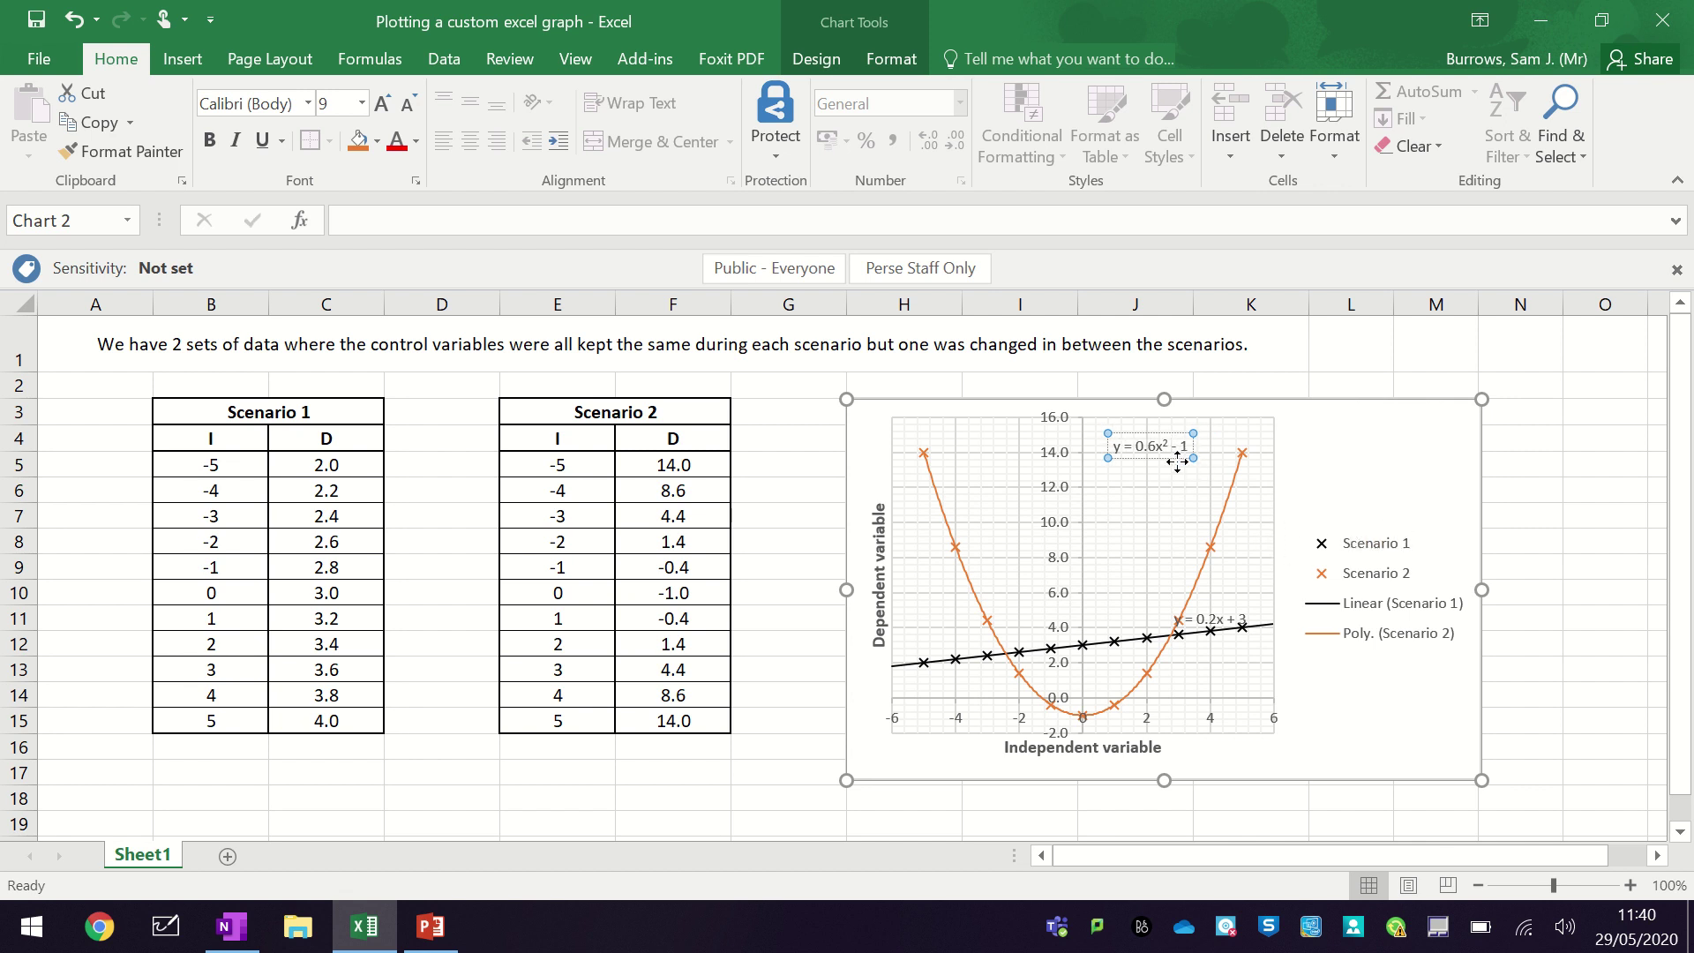
pyautogui.moveTo(1177, 460); pyautogui.dragTo(1206, 457)
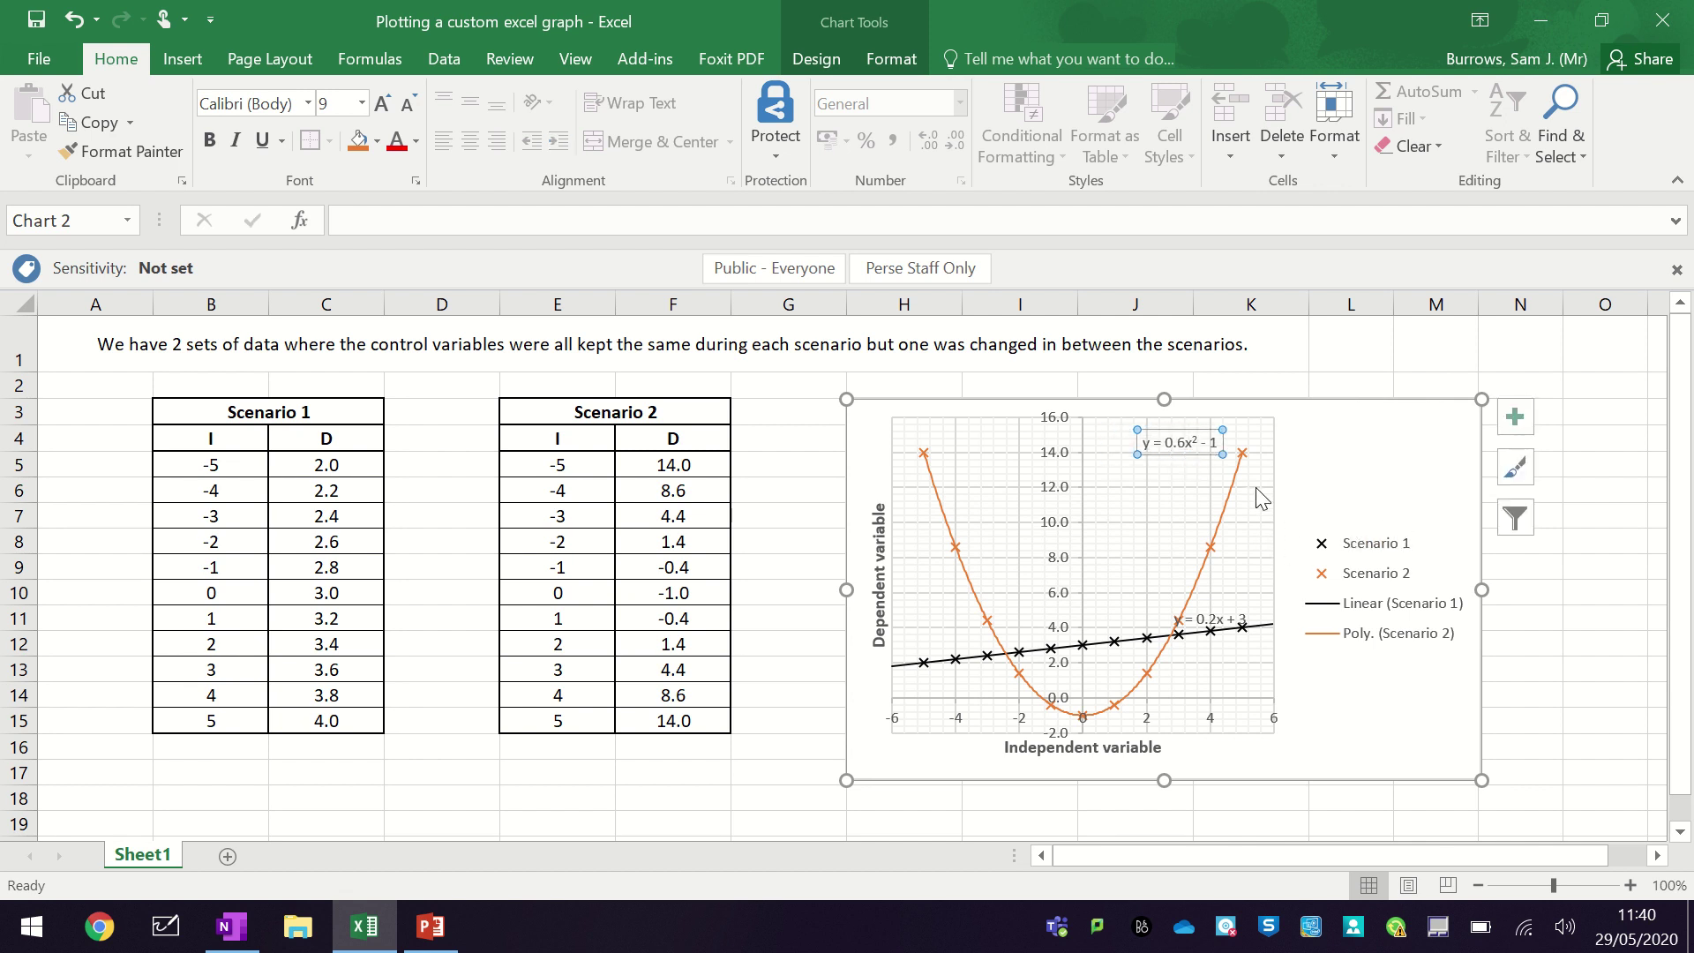
pyautogui.click(1601, 670)
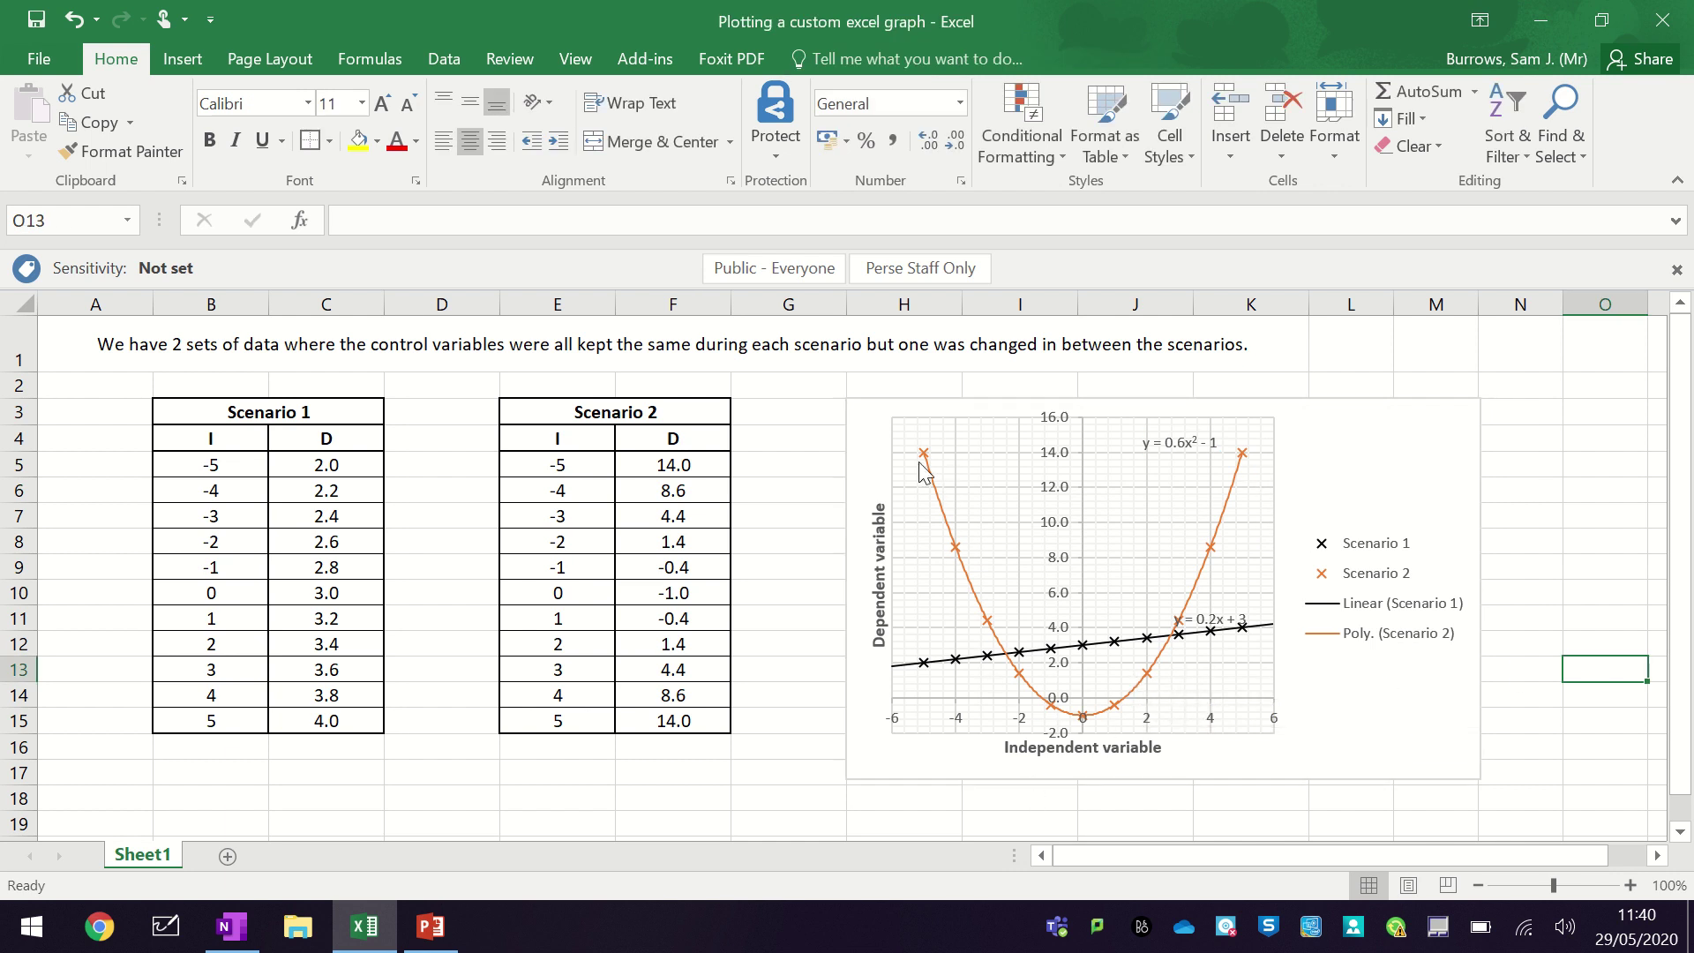
# - Move the y = 0.2x + 3 equation label up-left into clear space
pyautogui.click(1216, 615)
pyautogui.moveTo(1223, 606); pyautogui.dragTo(1167, 558)
pyautogui.click(1566, 688)
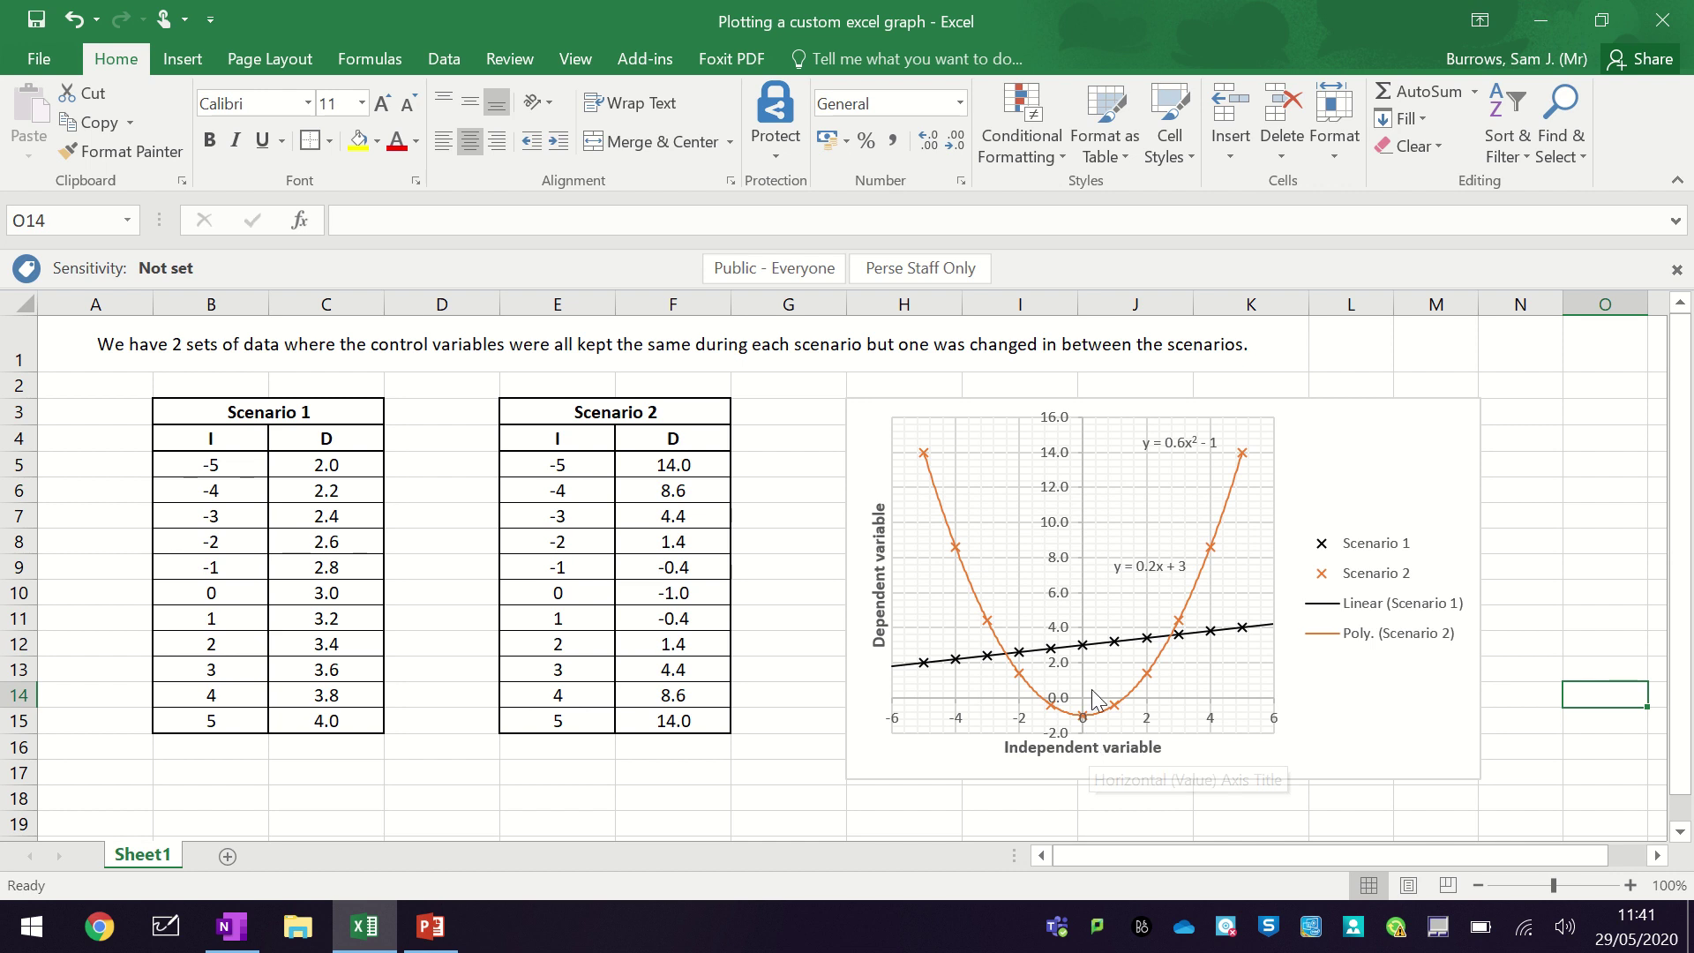
# - Set the vertical axis minimum to -1 so it runs from -1.0 to 15.0
pyautogui.click(1059, 668)
pyautogui.rightClick(1058, 667)
pyautogui.click(1131, 650)
pyautogui.click(1538, 457)
pyautogui.press('BackSpace')
pyautogui.press('BackSpace')
pyautogui.press('BackSpace')
pyautogui.write('4.0')
pyautogui.press('Return')
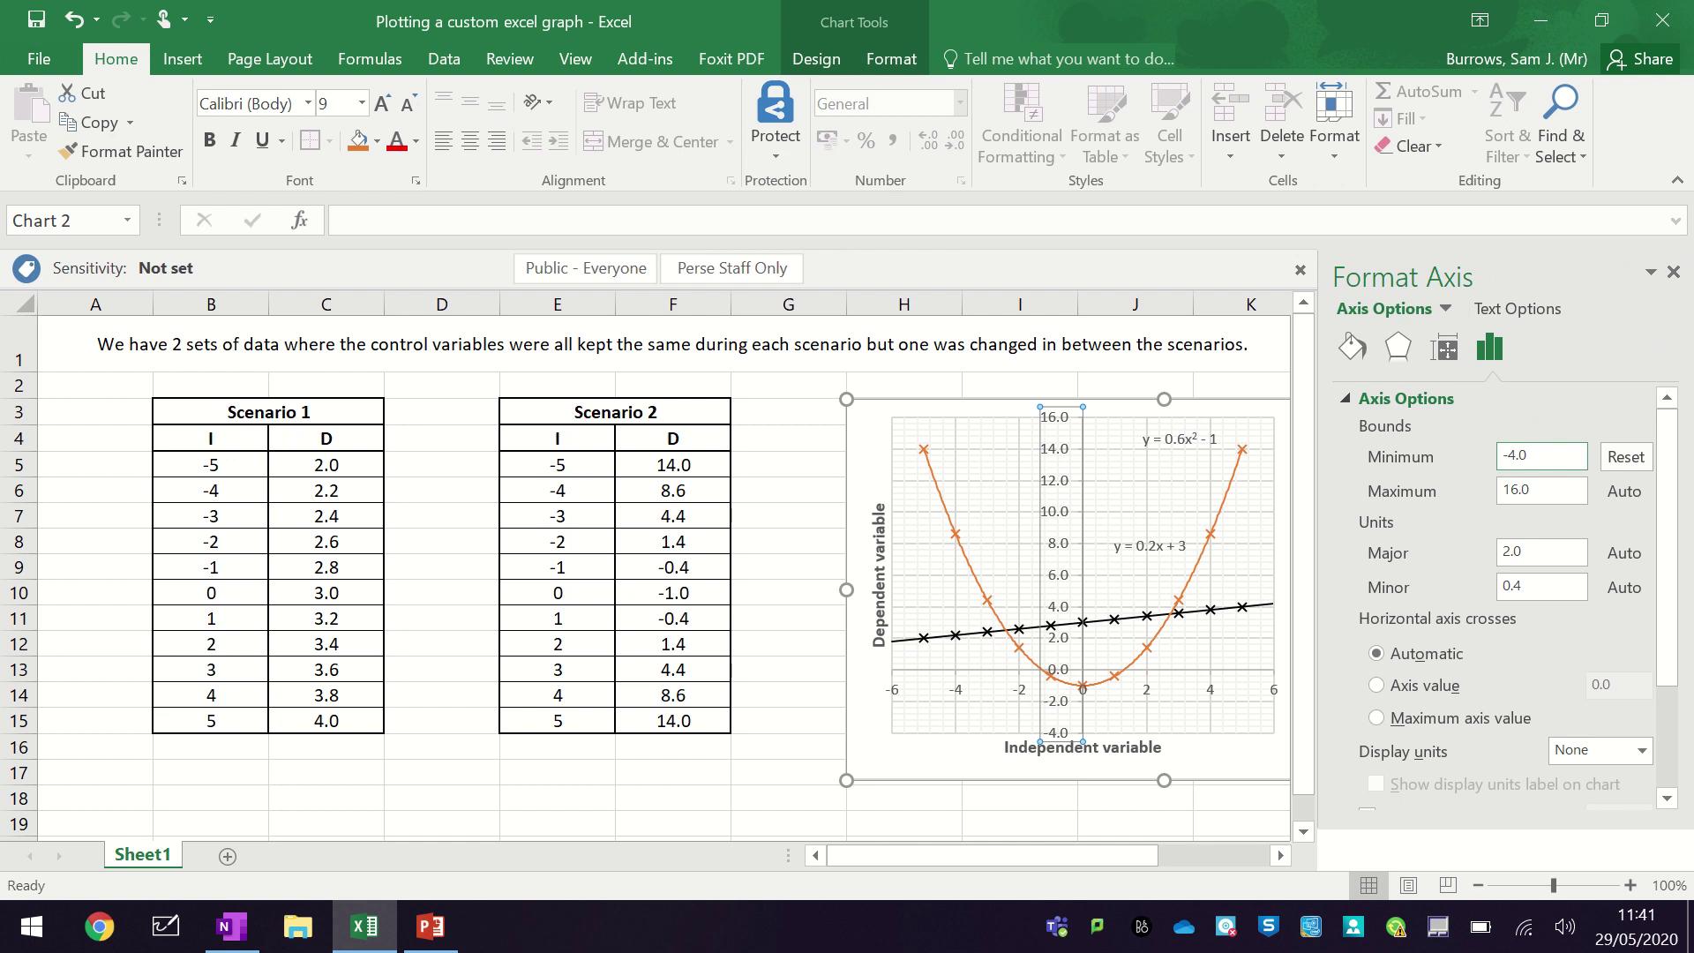
pyautogui.doubleClick(1540, 456)
pyautogui.write('-1')
pyautogui.press('Return')
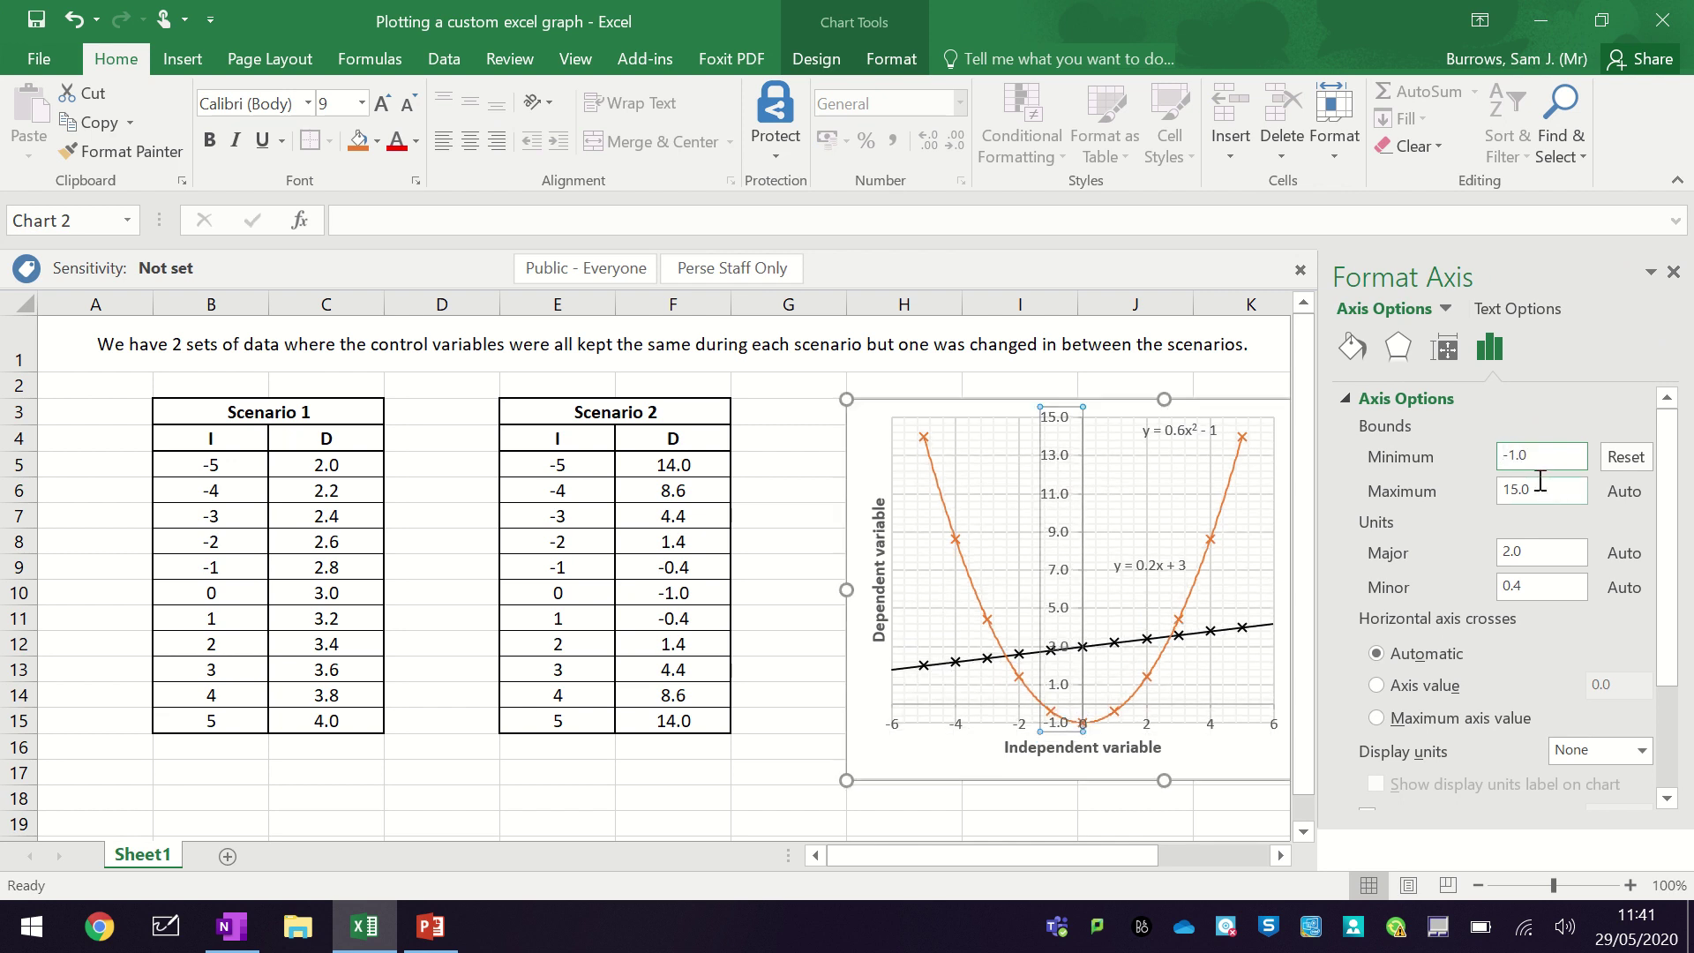
pyautogui.click(803, 488)
pyautogui.click(1674, 271)
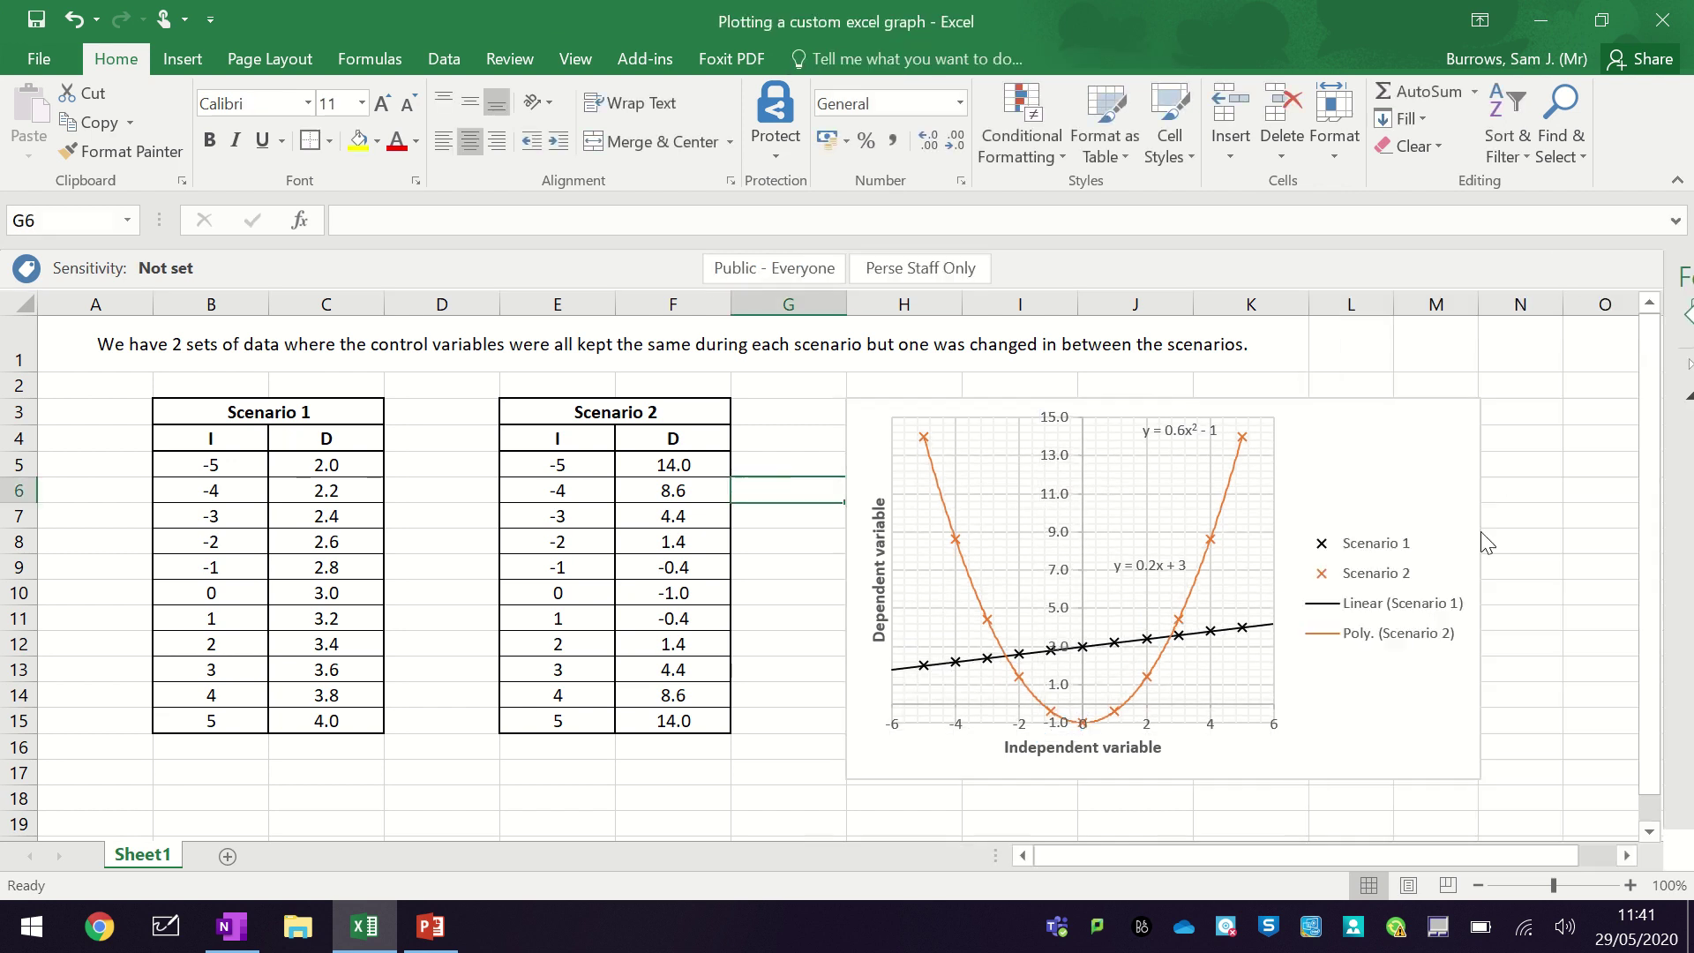
pyautogui.click(1537, 492)
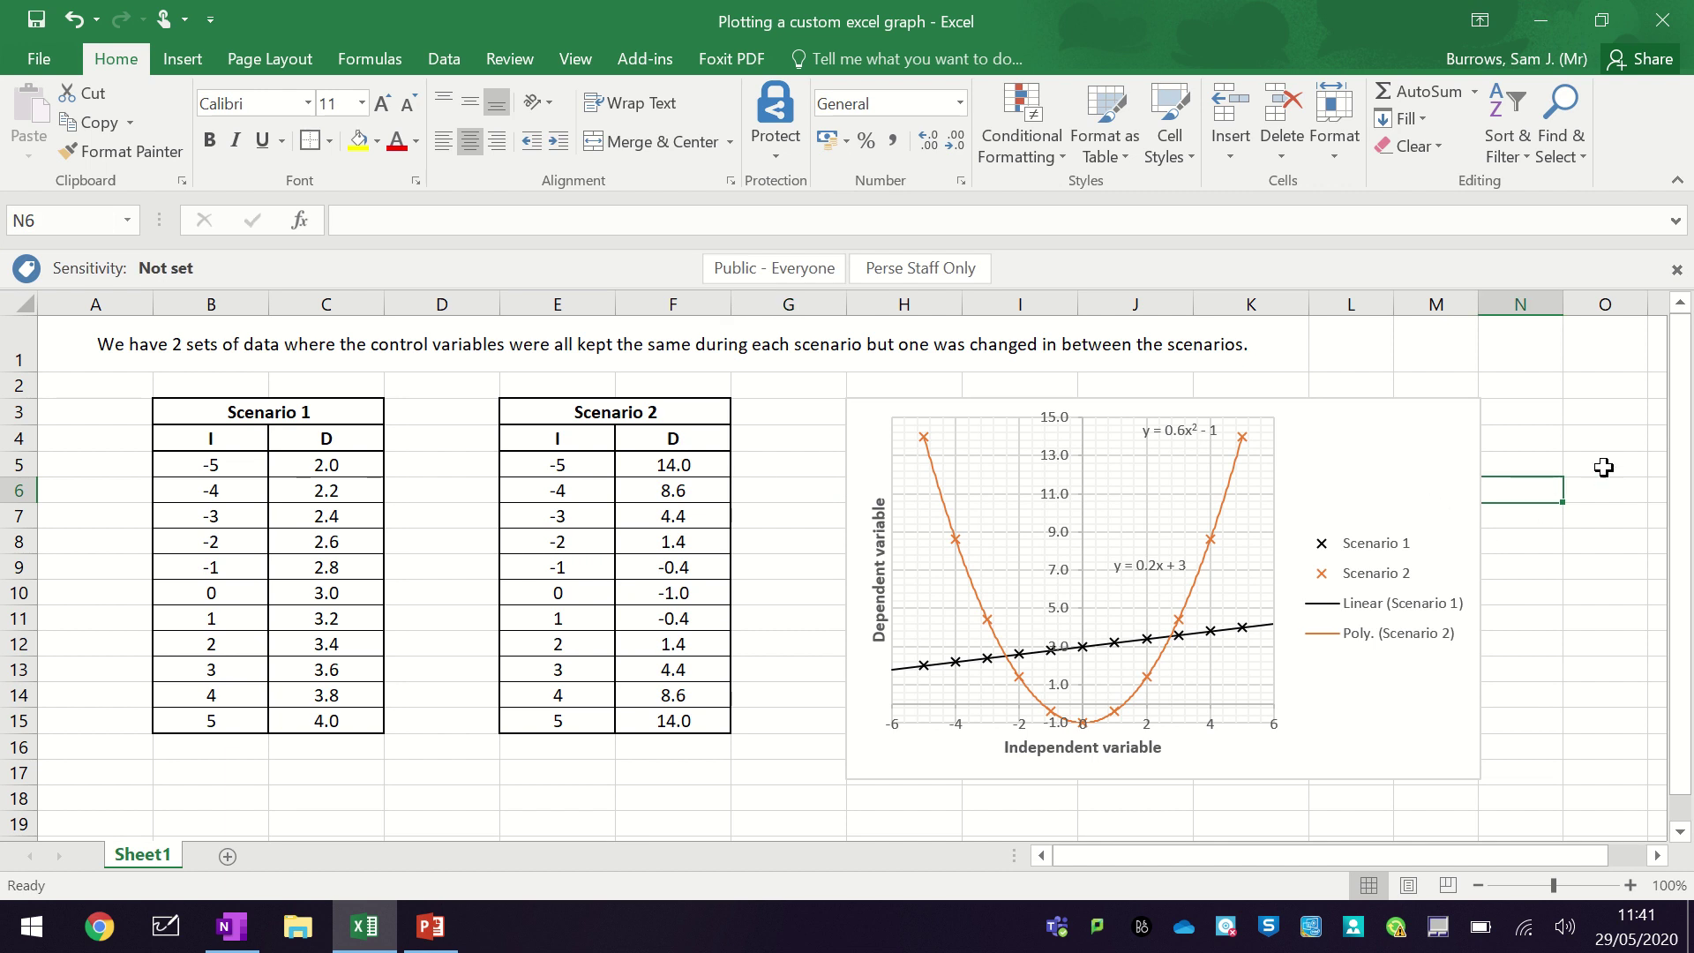
pyautogui.click(1581, 452)
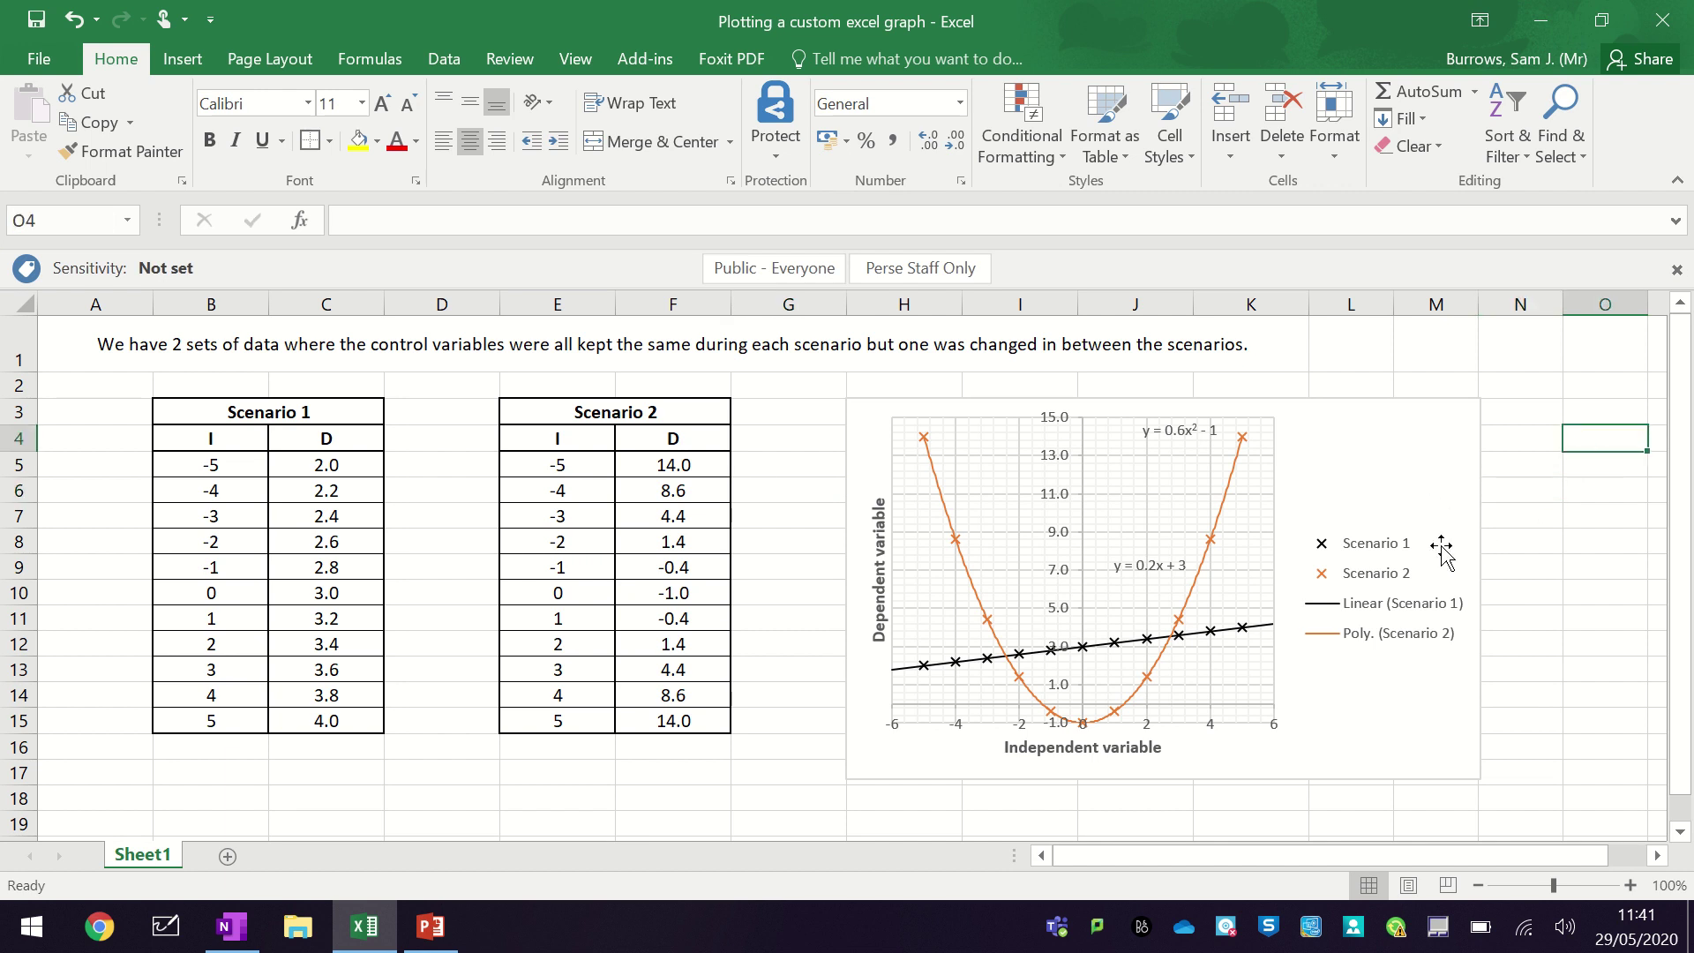
# - Switch to OneNote to view the Plotting custom graphs checklist
pyautogui.hotkey('alt', 'Tab')
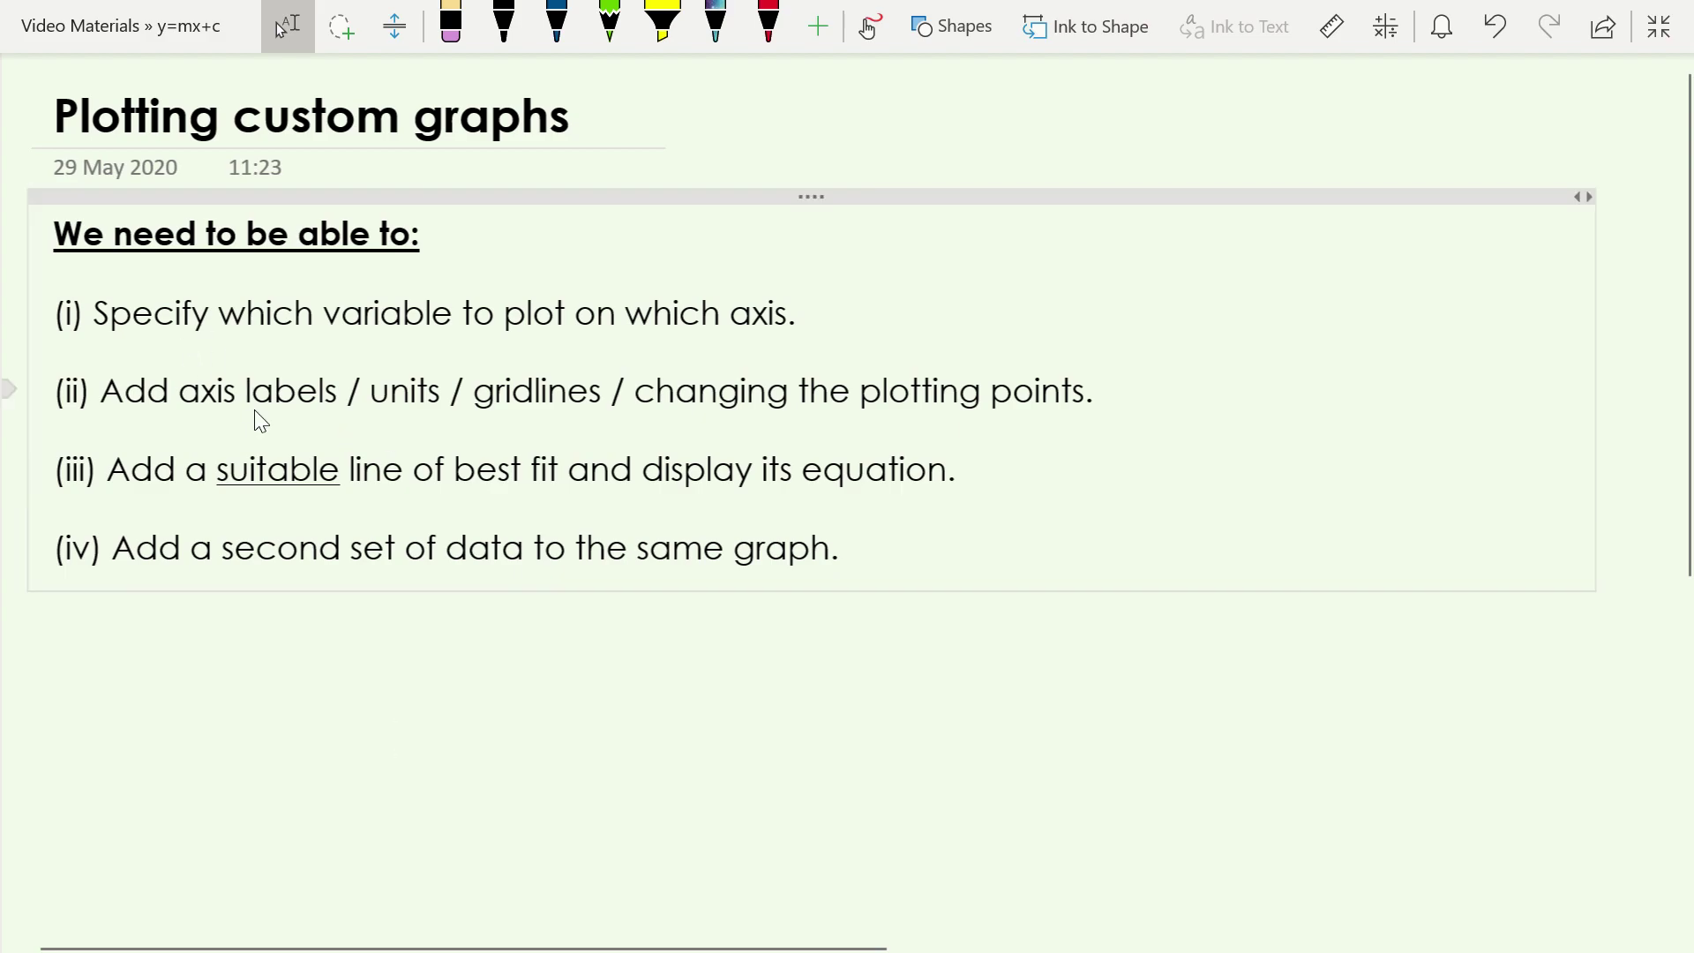